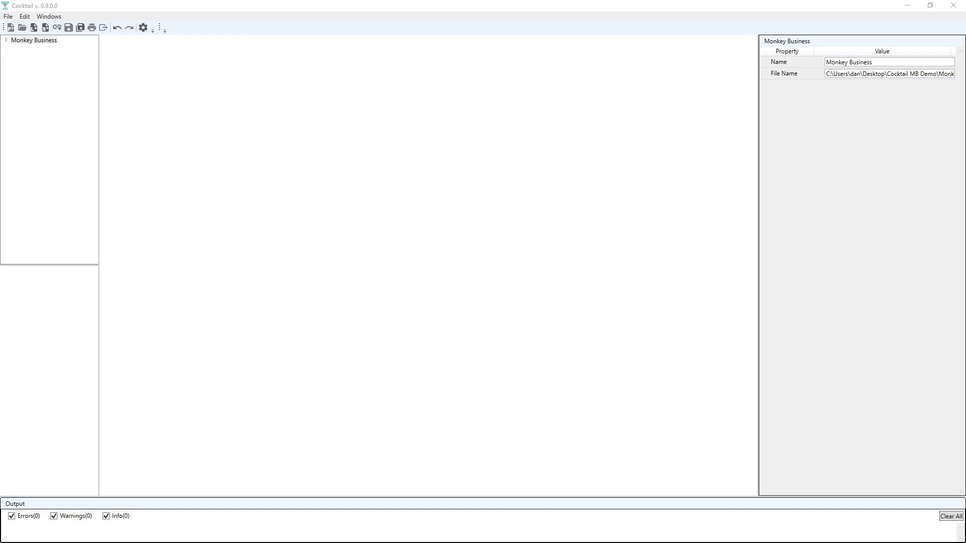
Expand the Monkey Business project and look over its Layouts, Sets and Data Sources groups.
click(127, 7)
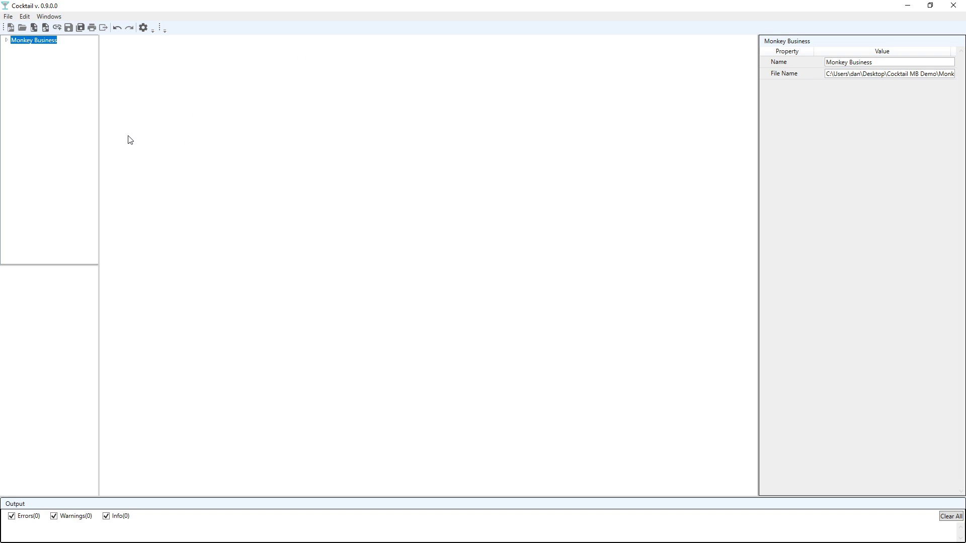
click(8, 16)
click(104, 8)
click(6, 40)
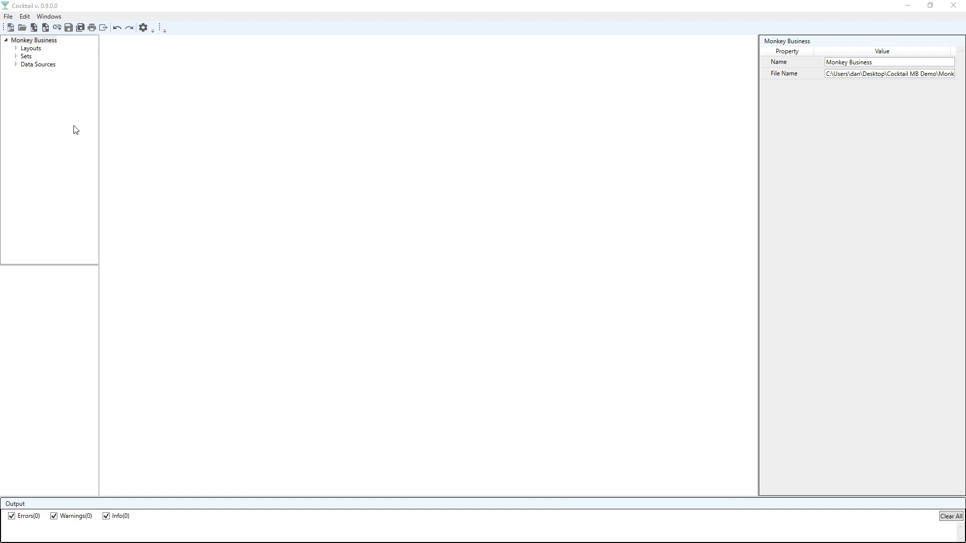
click(48, 43)
click(33, 50)
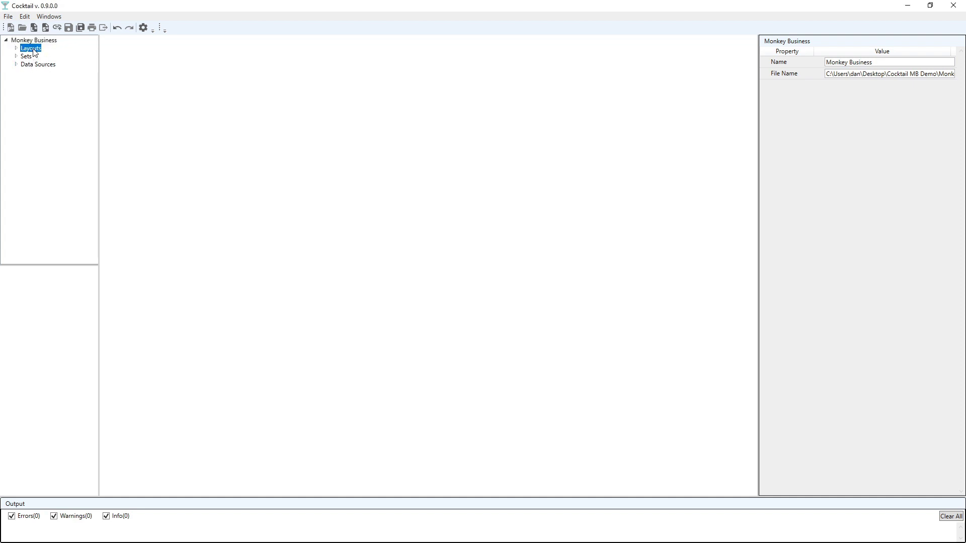
click(26, 58)
click(32, 66)
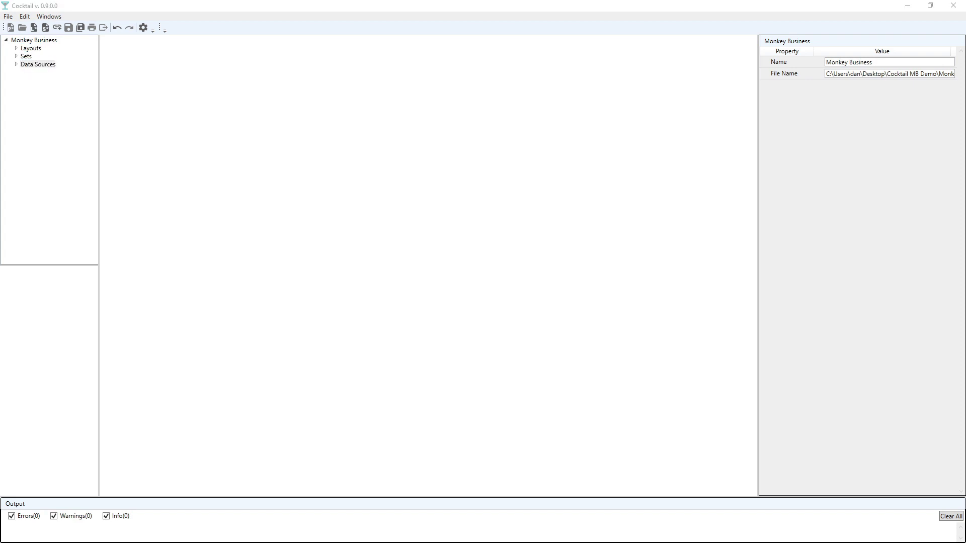
Open the Action layout from the project's Layouts and set its zoom to 79% to fit the whole card.
click(17, 48)
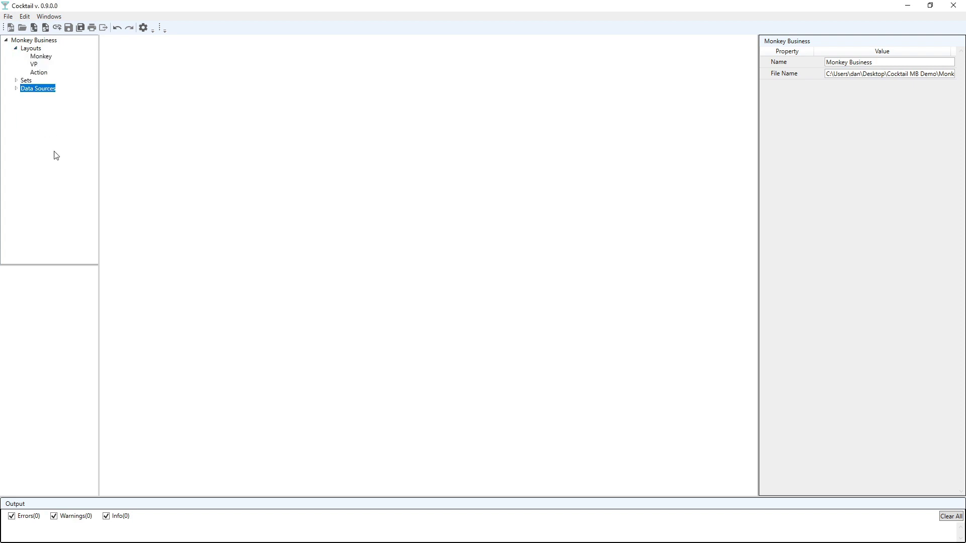
double_click(40, 73)
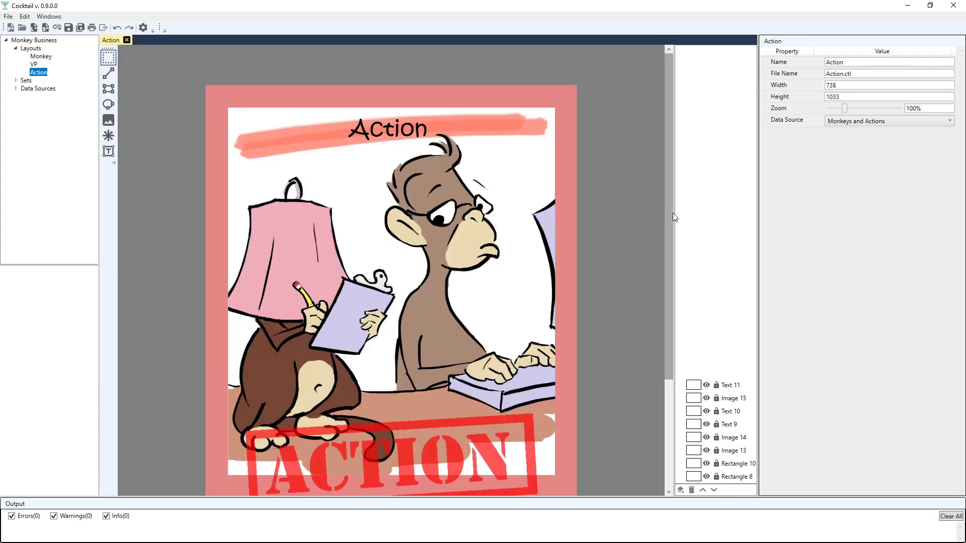
drag(672, 213, 673, 246)
click(841, 107)
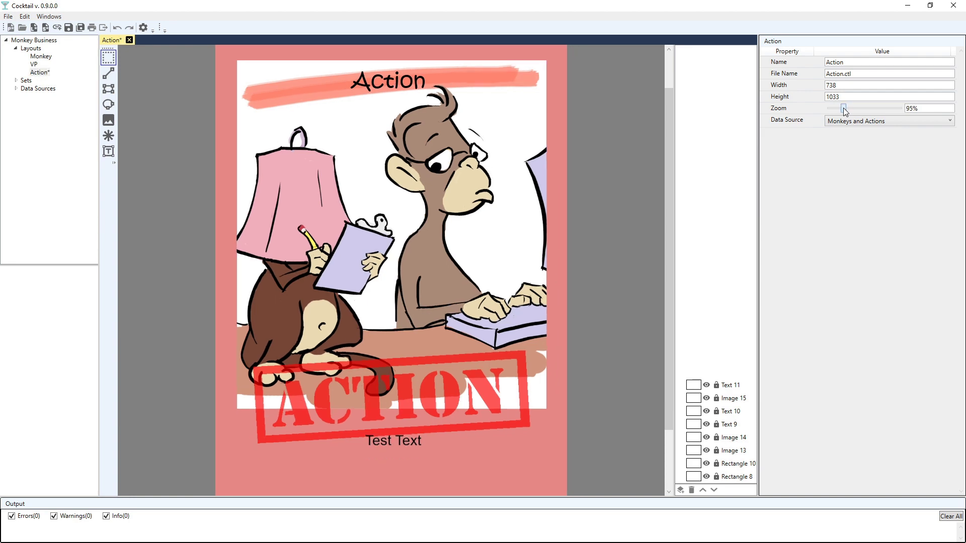
drag(844, 108, 841, 108)
drag(670, 115, 670, 95)
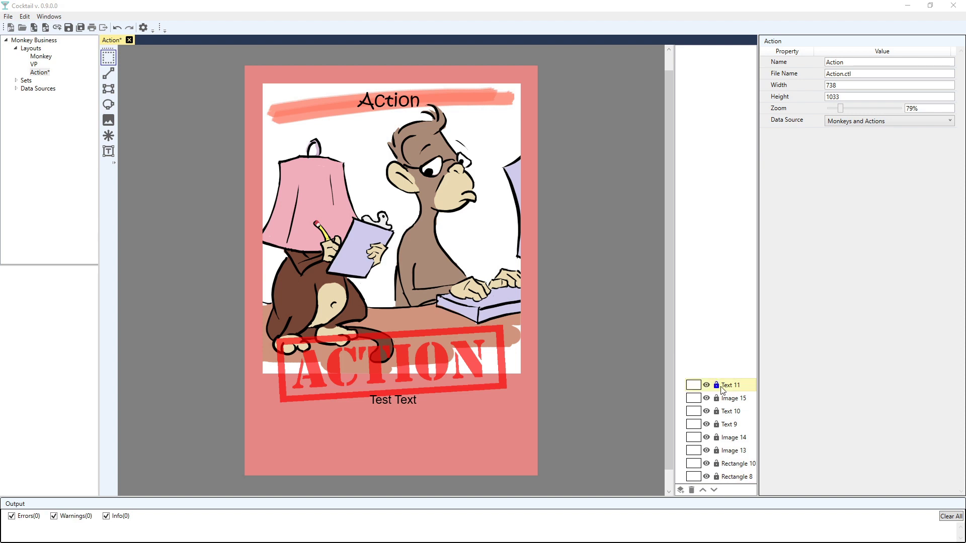
Inspect the properties of the Action card's artwork, title, test text, stamp, side text and background rectangle on the canvas.
click(448, 166)
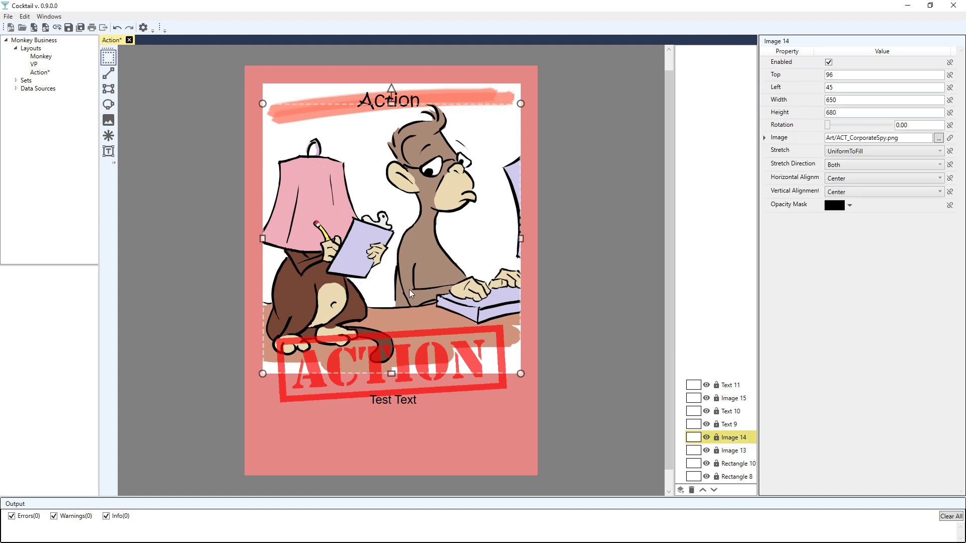
click(413, 99)
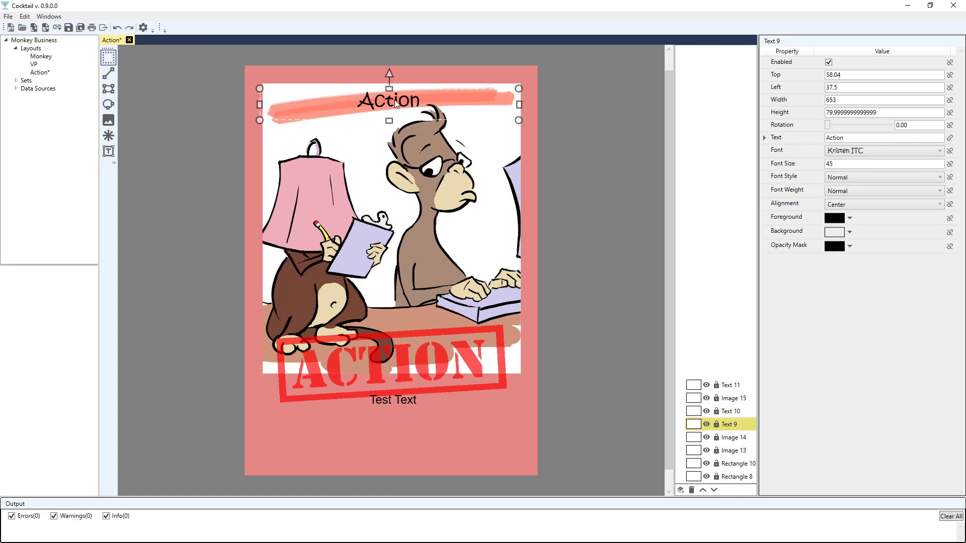
click(392, 400)
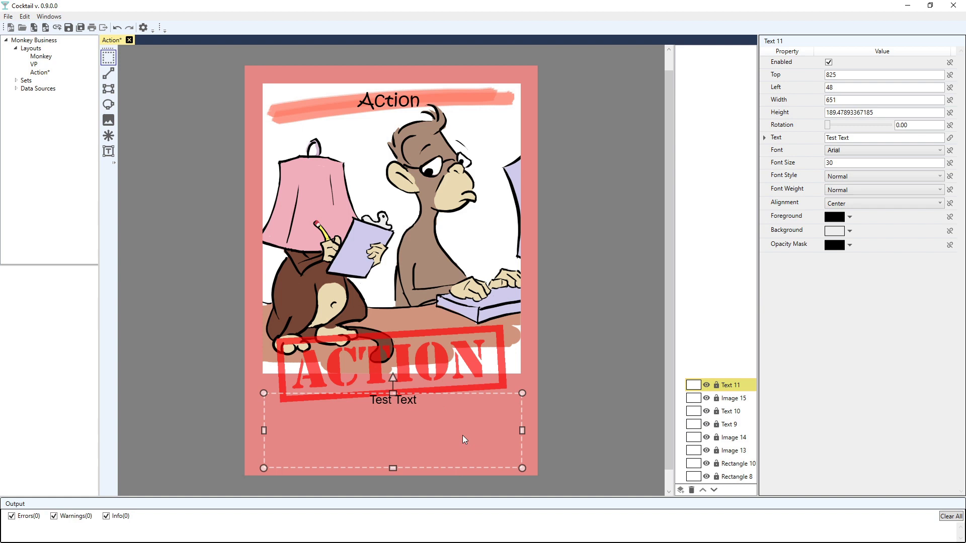
click(449, 361)
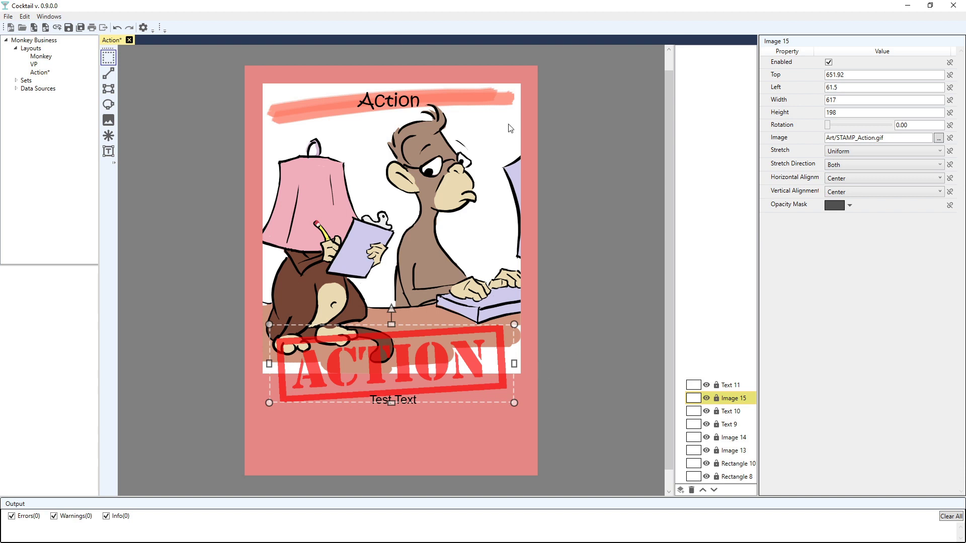
click(535, 98)
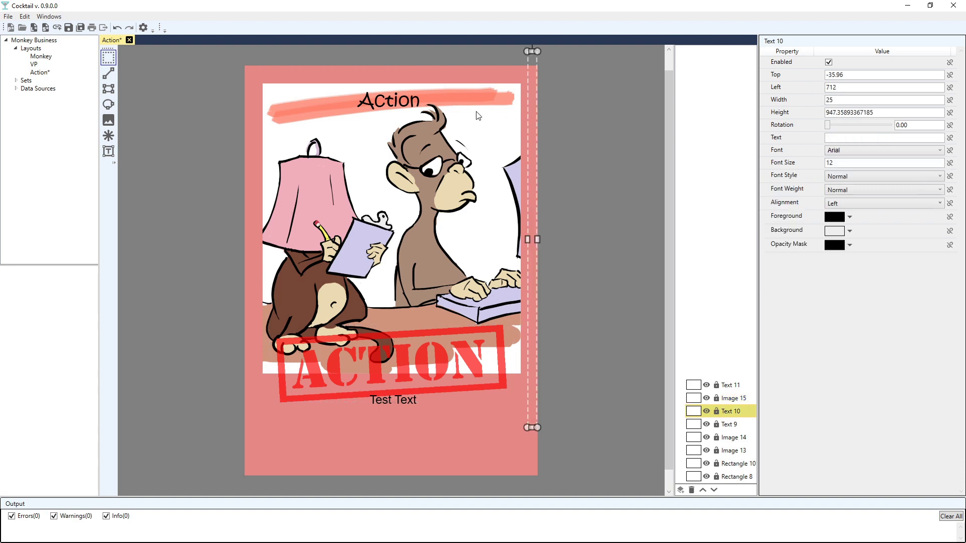
click(478, 116)
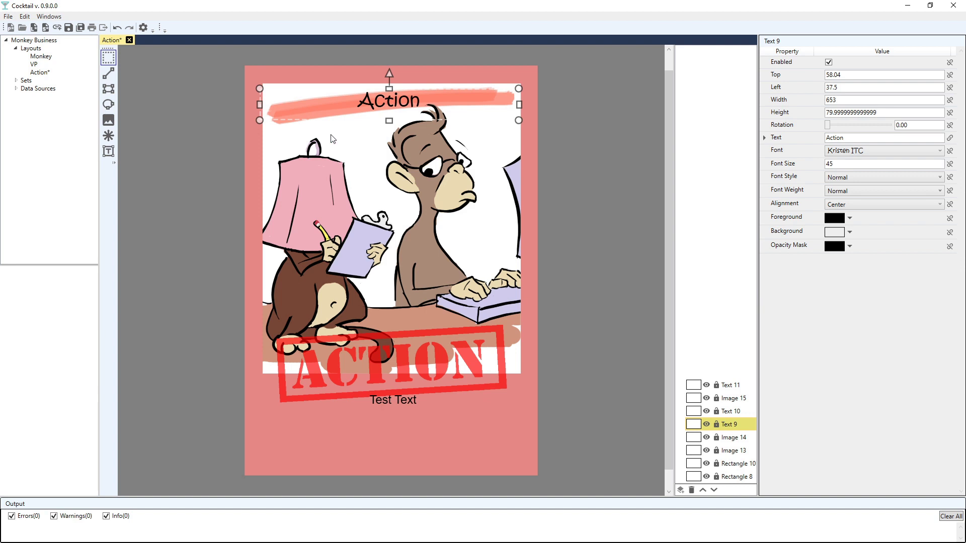
click(347, 160)
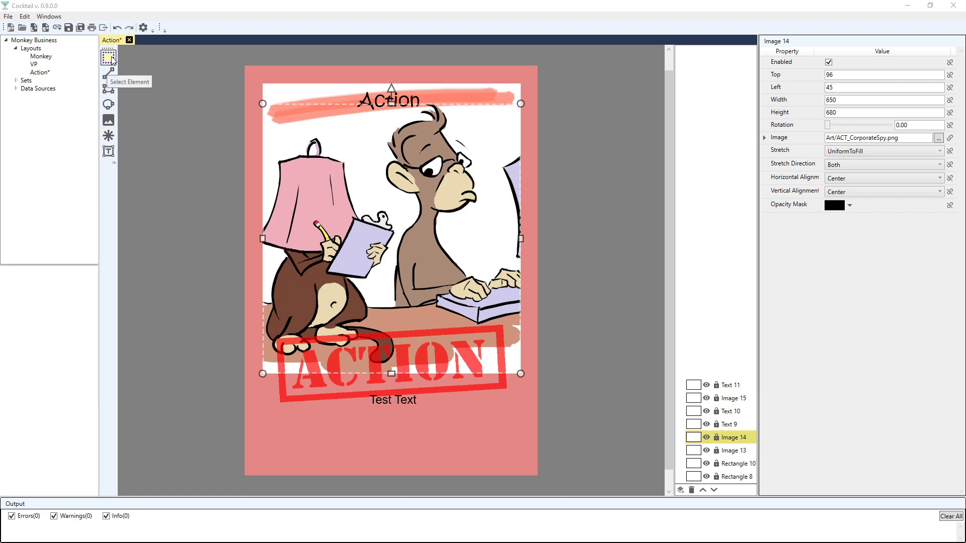
click(431, 93)
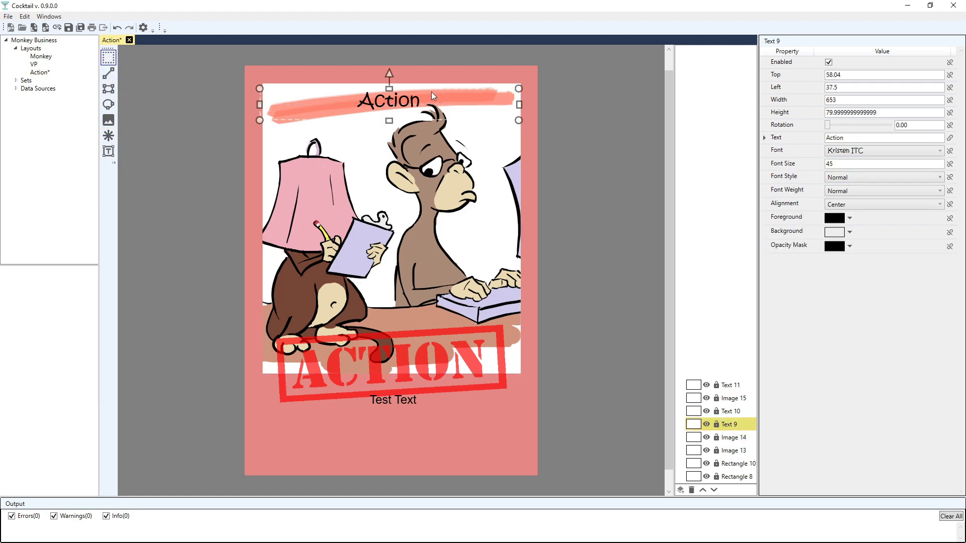
click(325, 74)
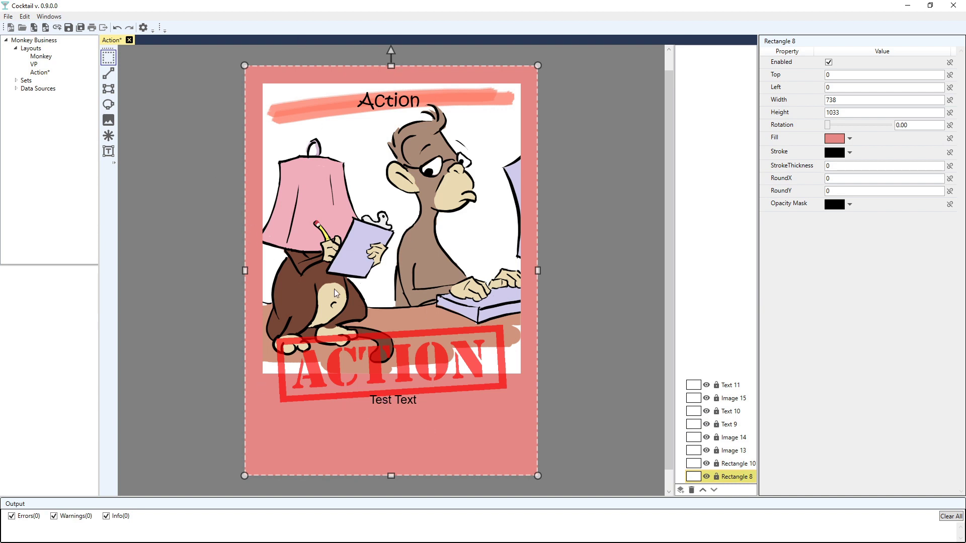
View the drawing options of the line tool and the rectangle tool.
click(109, 74)
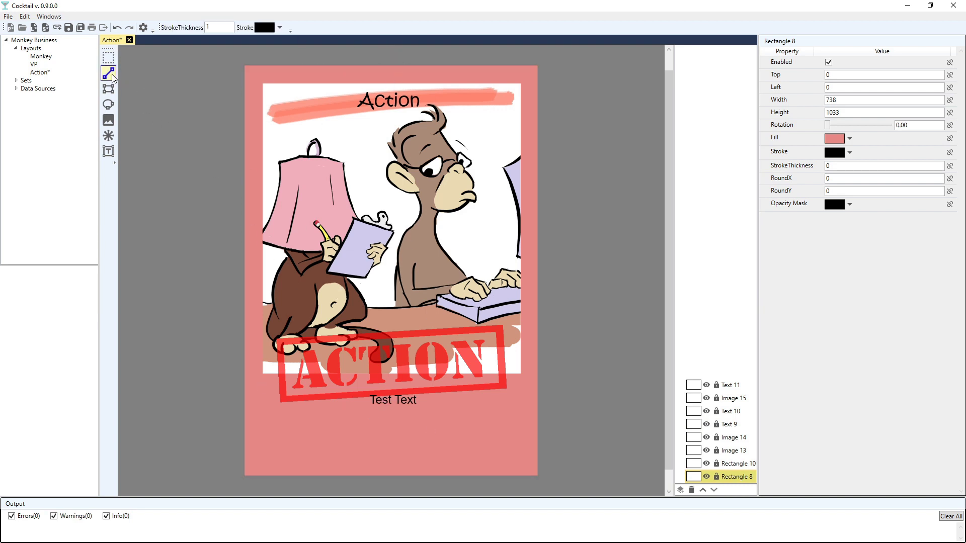
click(107, 89)
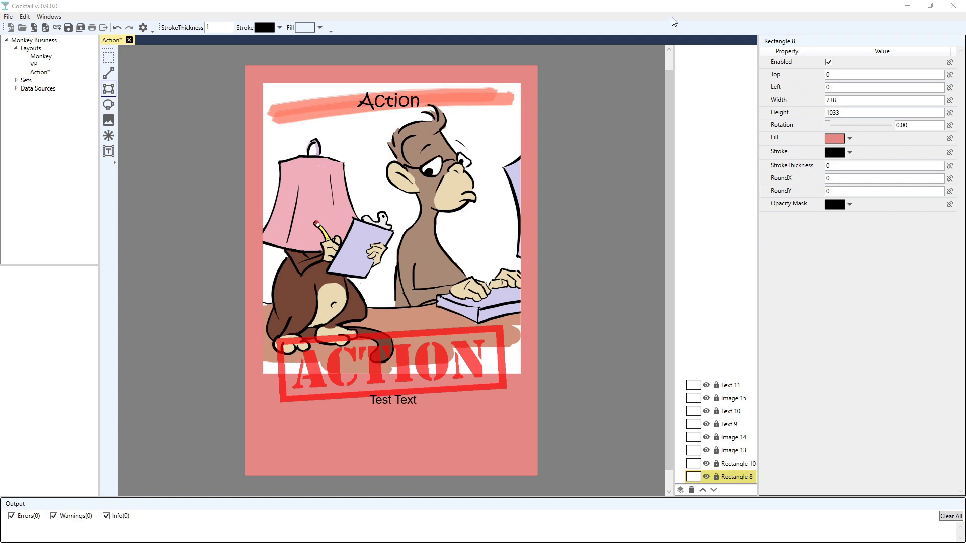
Go through the Action layout's layer list from Text 11 down to Rectangle 8, reviewing each element's properties.
click(732, 385)
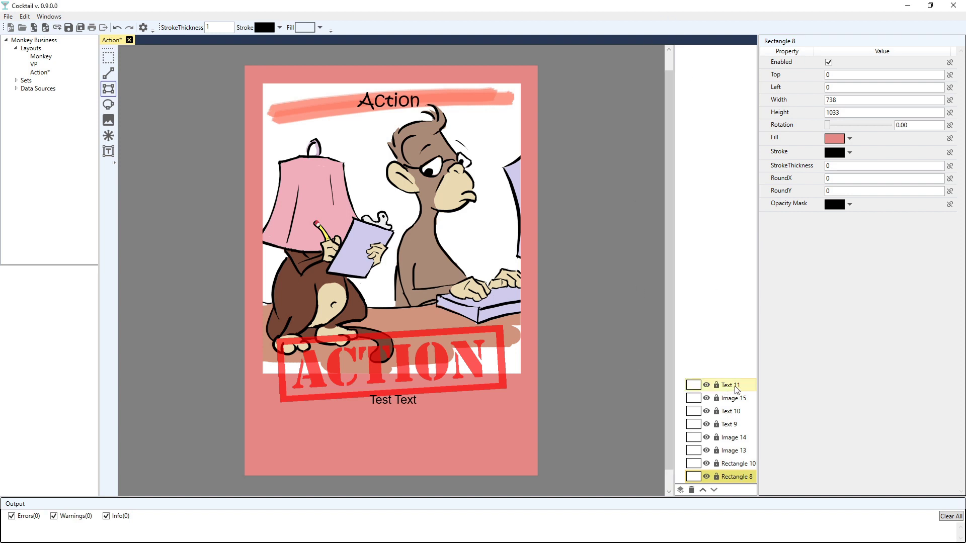
click(734, 398)
click(732, 412)
click(733, 438)
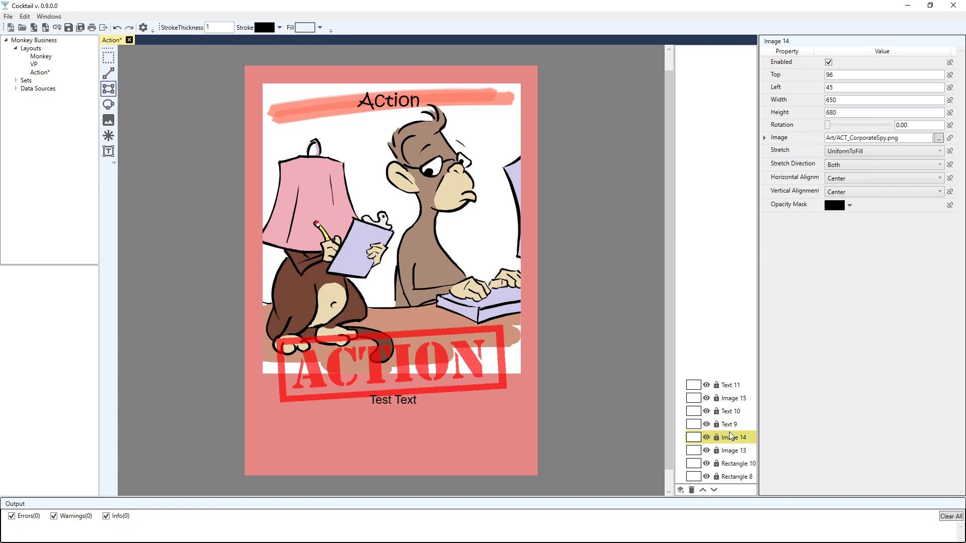
click(734, 450)
click(735, 464)
click(734, 477)
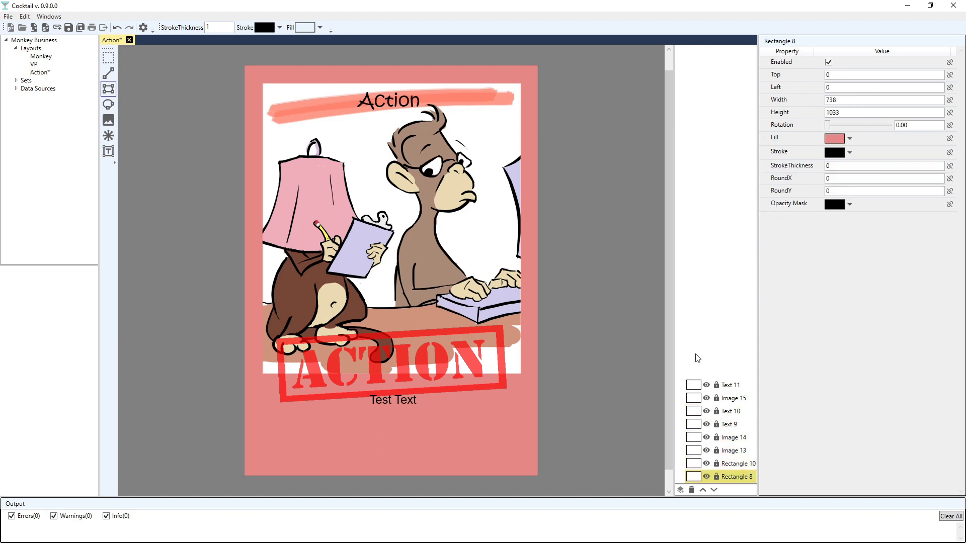
With the Select Element tool active, step through the layers again and examine Rectangle 8's position and size properties.
click(733, 385)
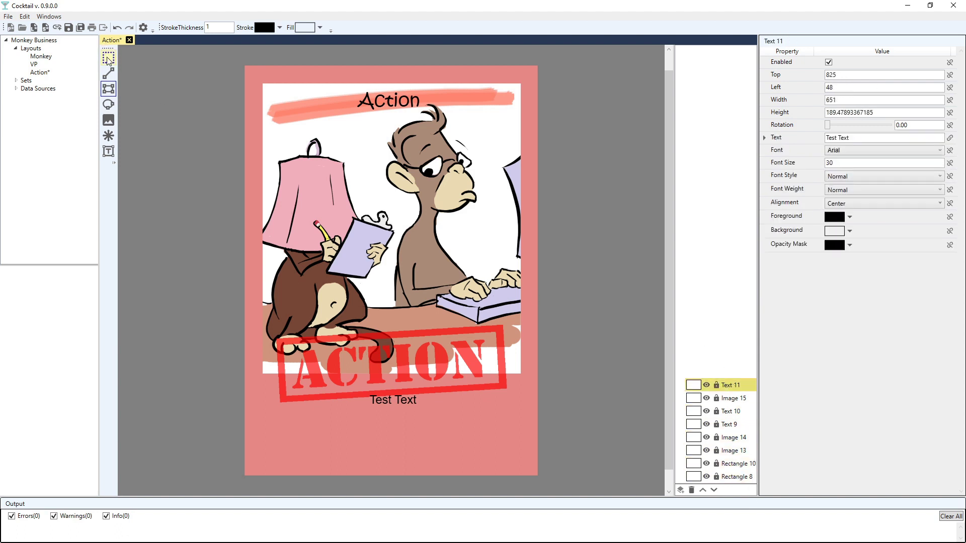
click(733, 399)
click(731, 412)
click(729, 425)
click(733, 437)
click(734, 451)
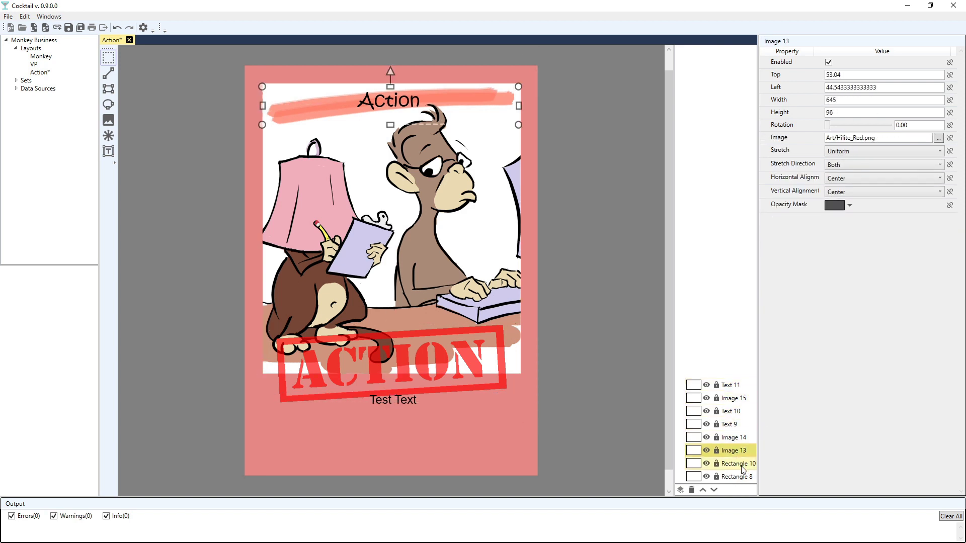
click(736, 464)
click(743, 477)
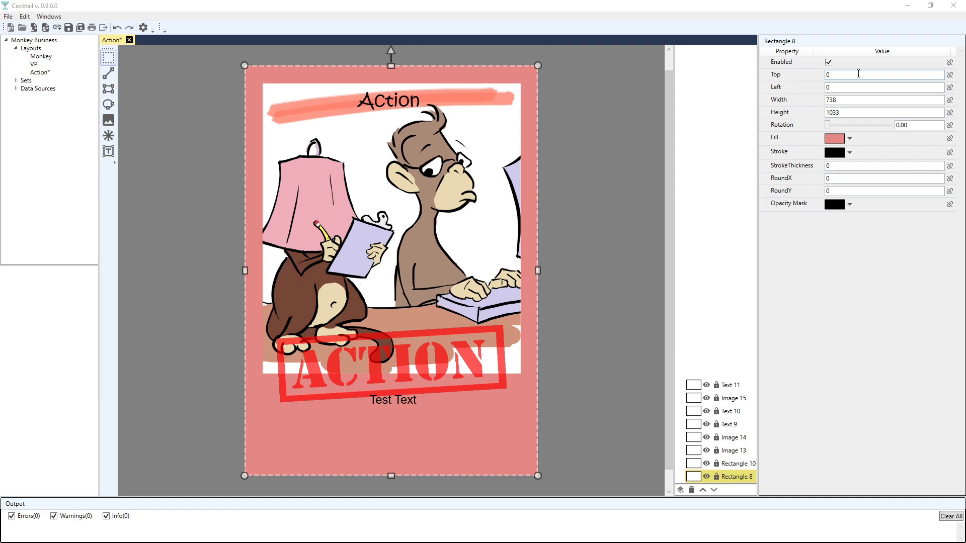
click(828, 86)
key(Tab)
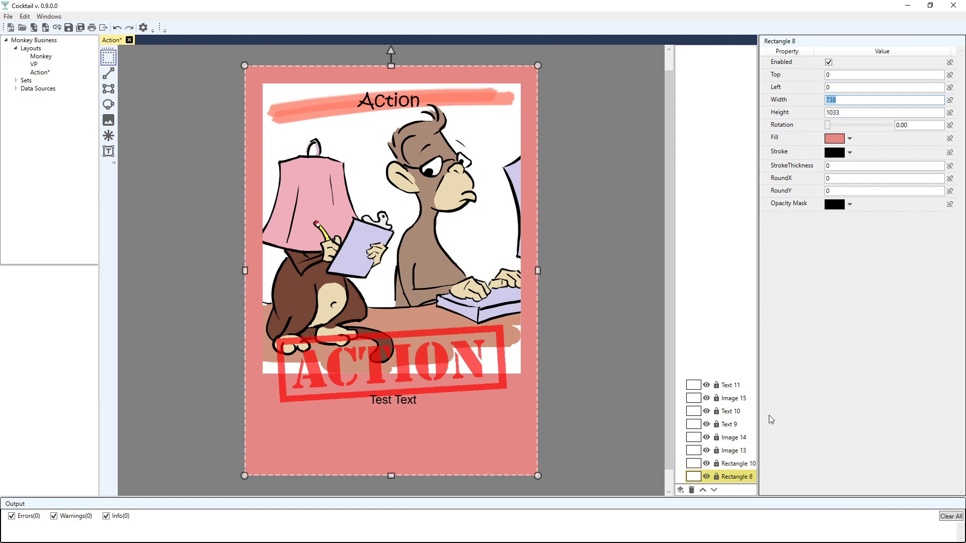
Examine the Image property of the Image 14 artwork and the data source fields it can be linked to.
click(737, 402)
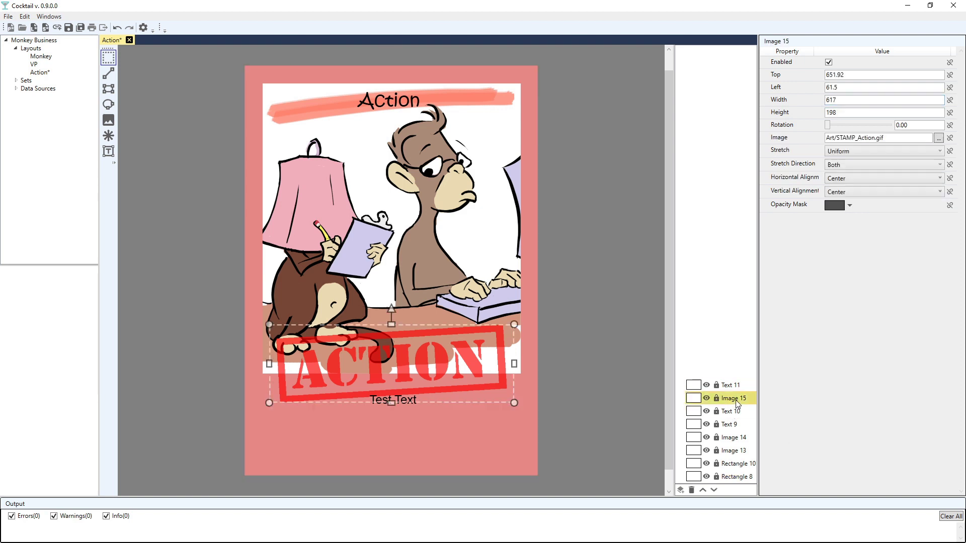
click(736, 439)
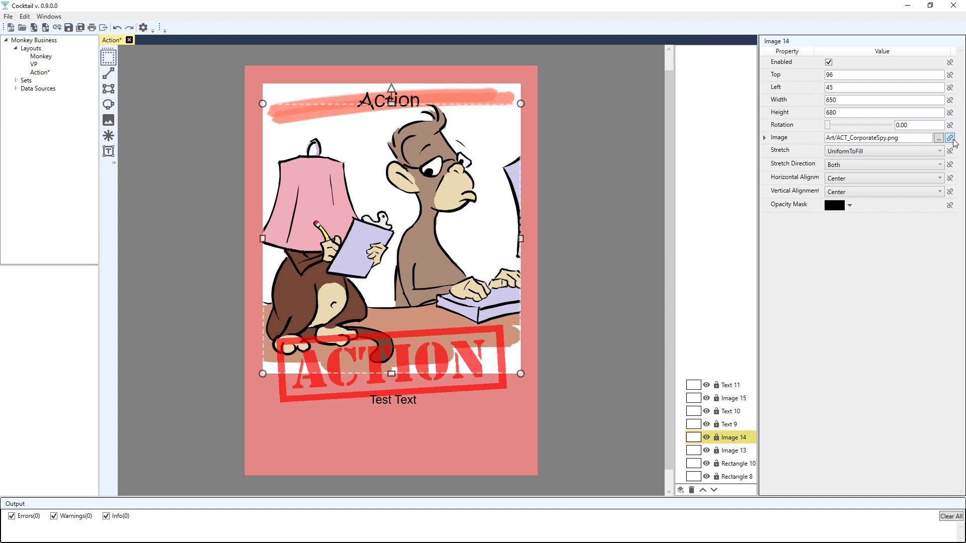
triple_click(905, 137)
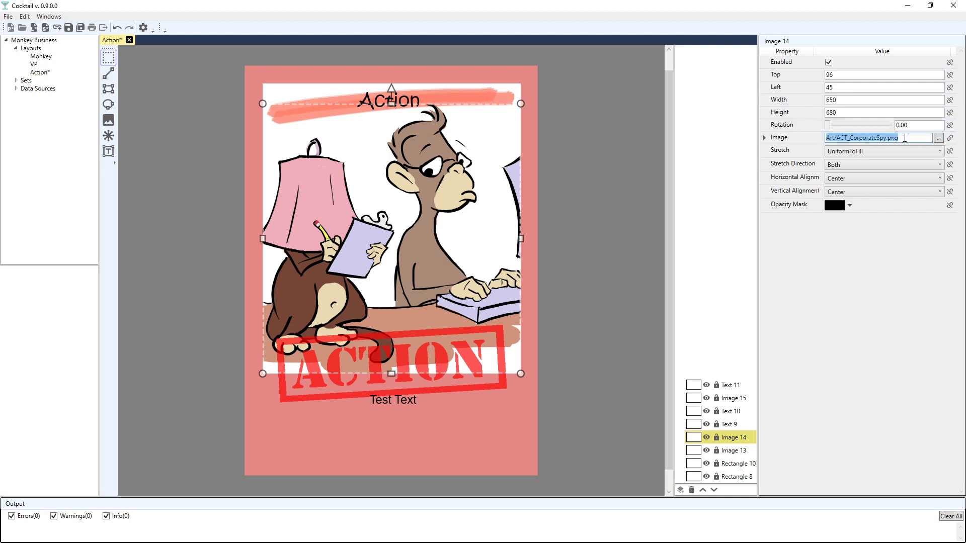
drag(908, 140, 805, 136)
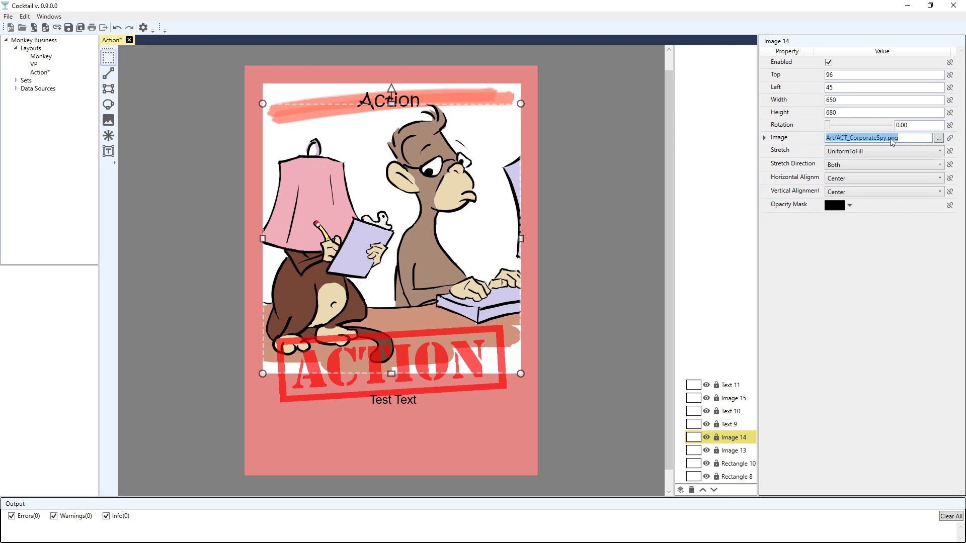
click(950, 138)
click(764, 138)
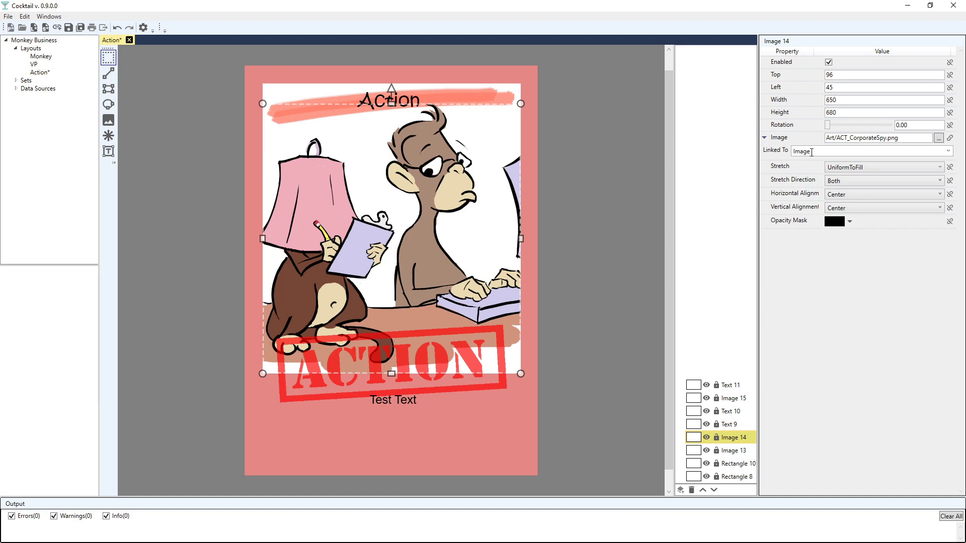
double_click(820, 152)
click(948, 151)
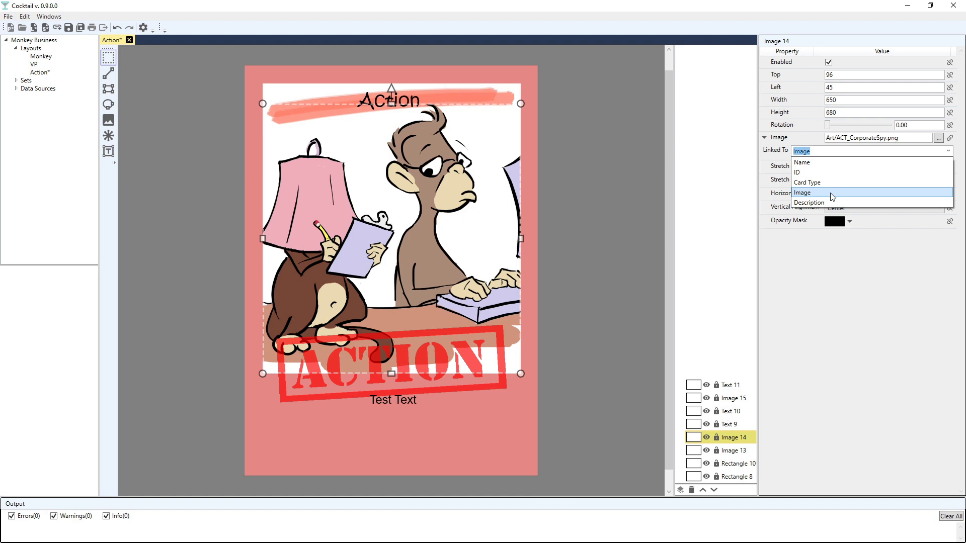
click(846, 298)
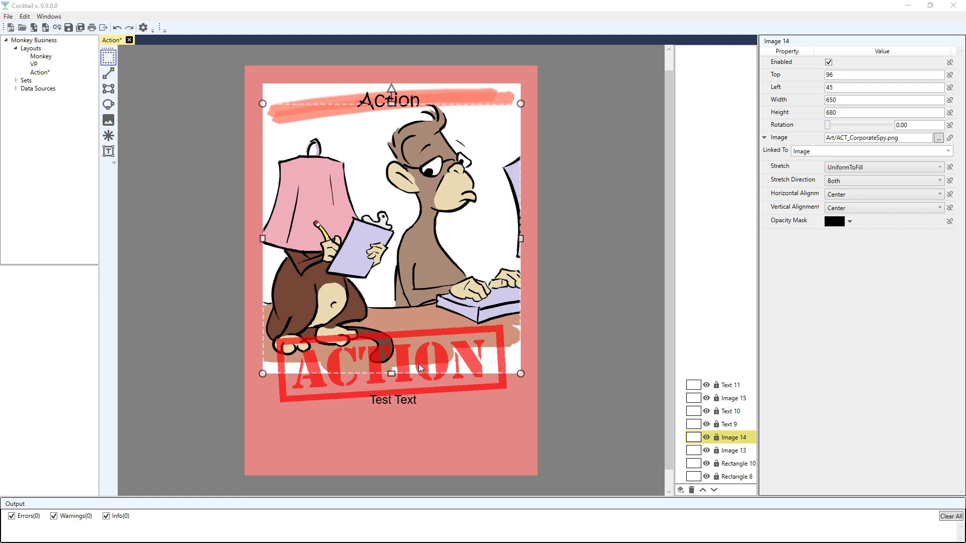
Open the Monkey and VP layouts for viewing and return to the Action layout.
double_click(41, 56)
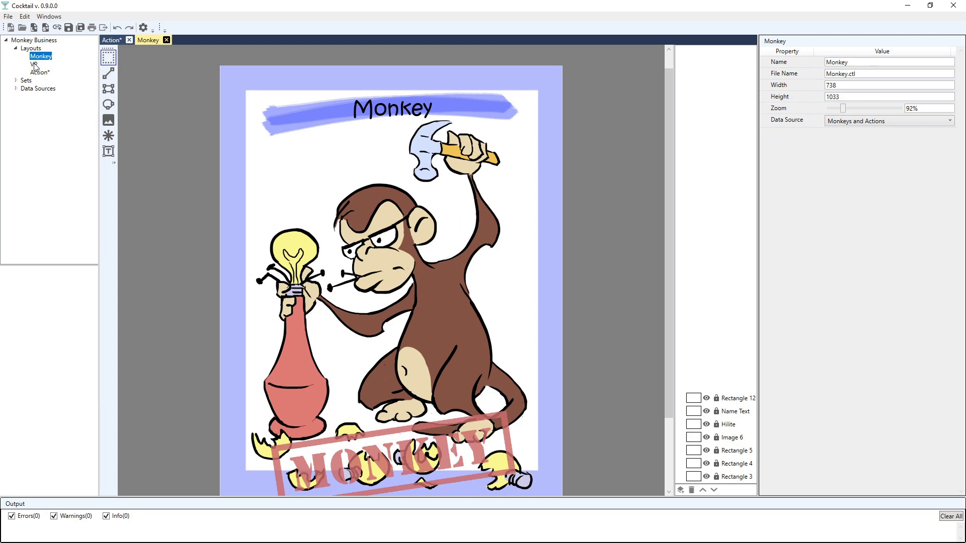
double_click(33, 65)
double_click(40, 72)
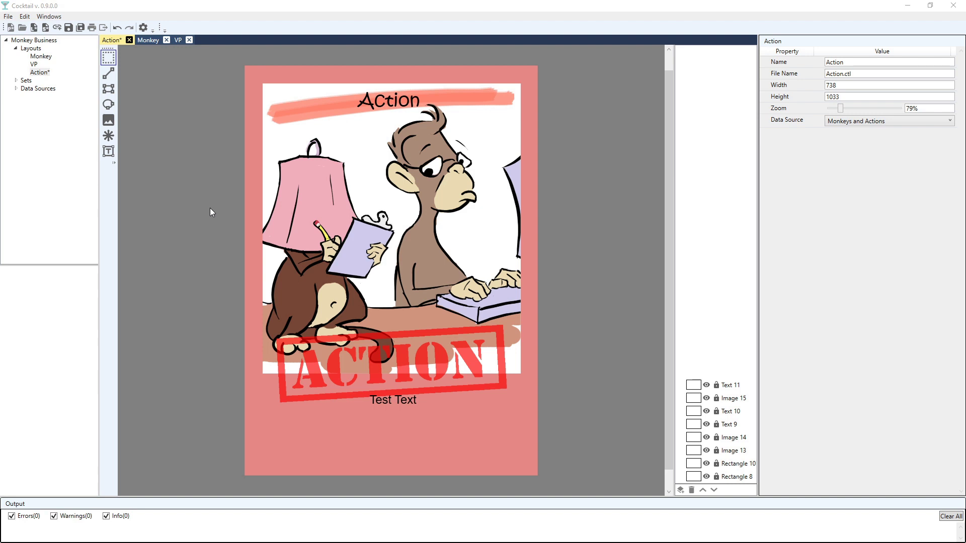
Expand the project's data sources and examine the properties of the Monkeys and Actions source.
click(17, 88)
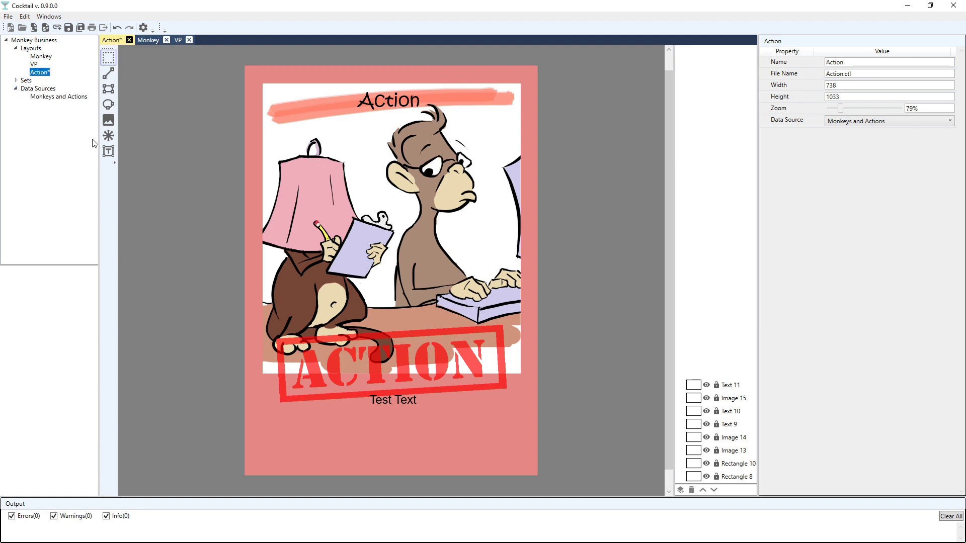
click(65, 97)
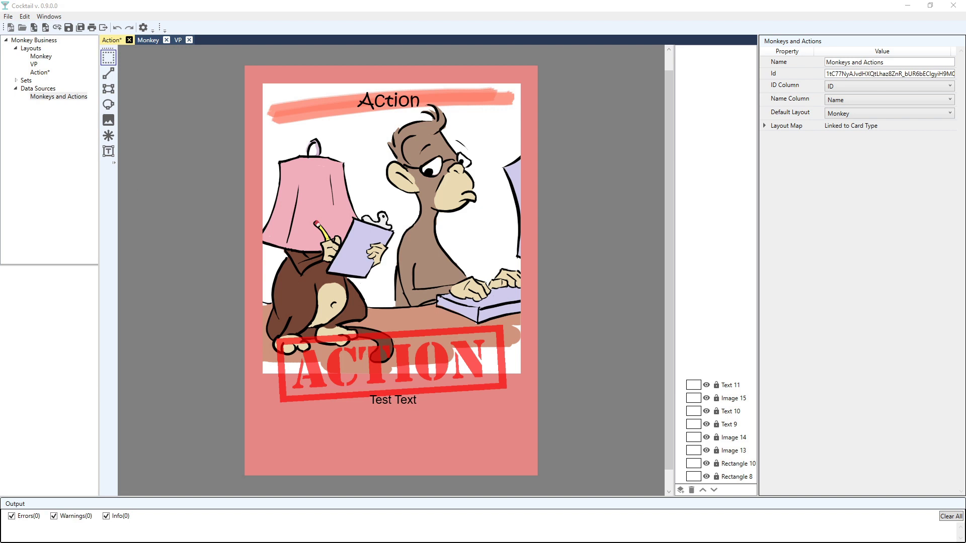
Switch to the Monkey Business Products Google Sheet and review its columns from Name and ID through Card Type to the Image file paths.
key(alt+Tab)
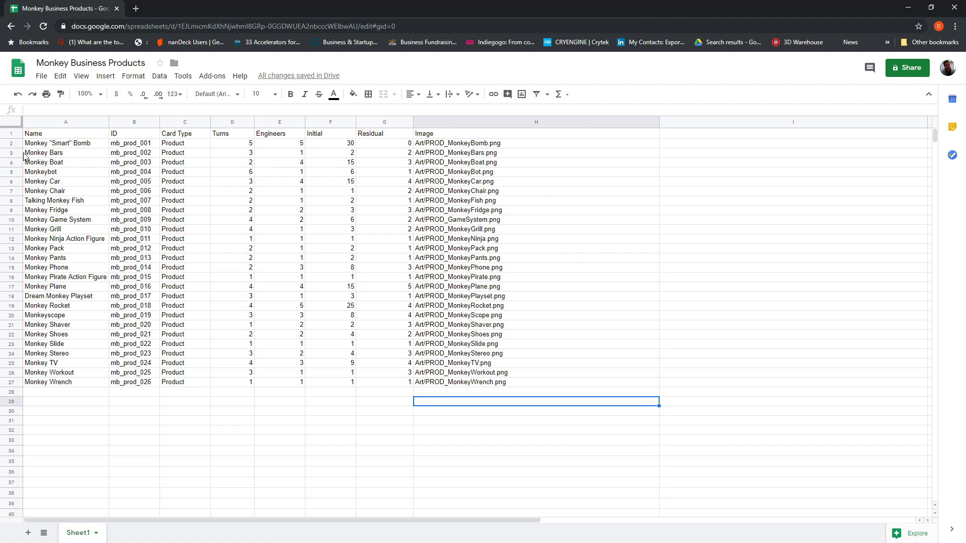
click(49, 144)
click(139, 146)
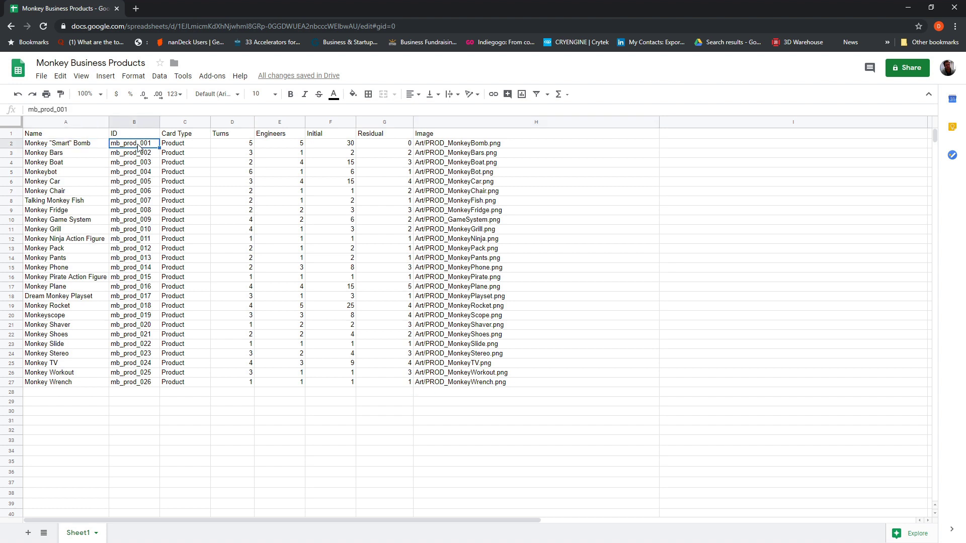
click(191, 136)
drag(180, 146, 174, 388)
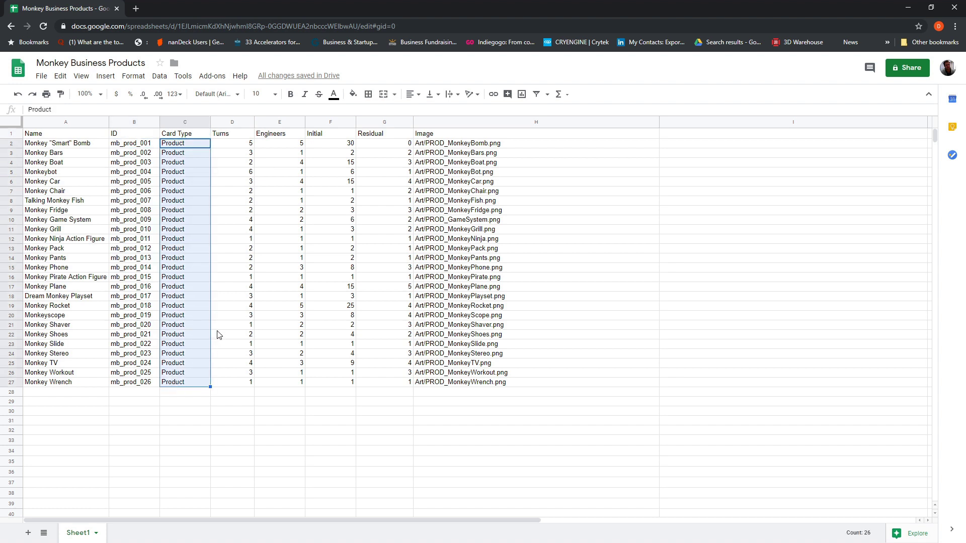
click(184, 144)
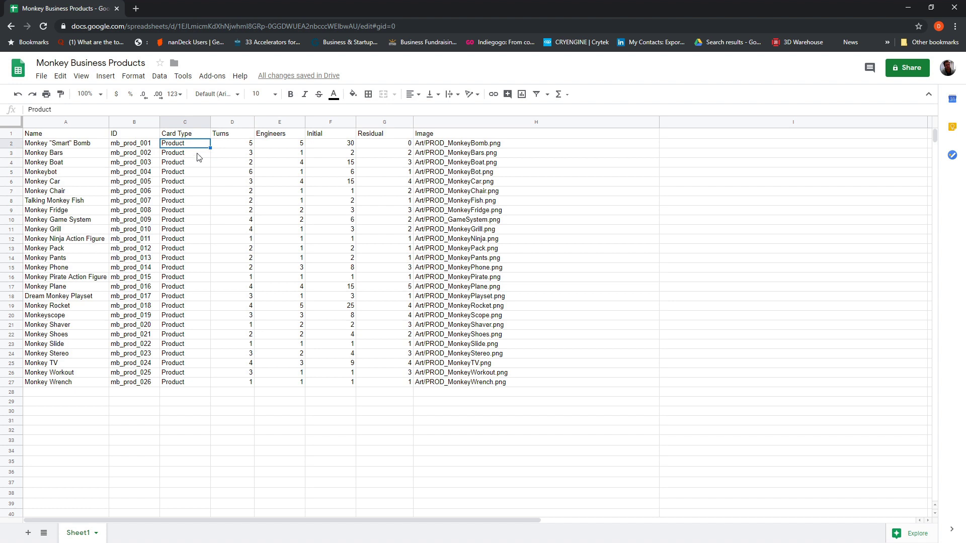
click(249, 145)
click(277, 146)
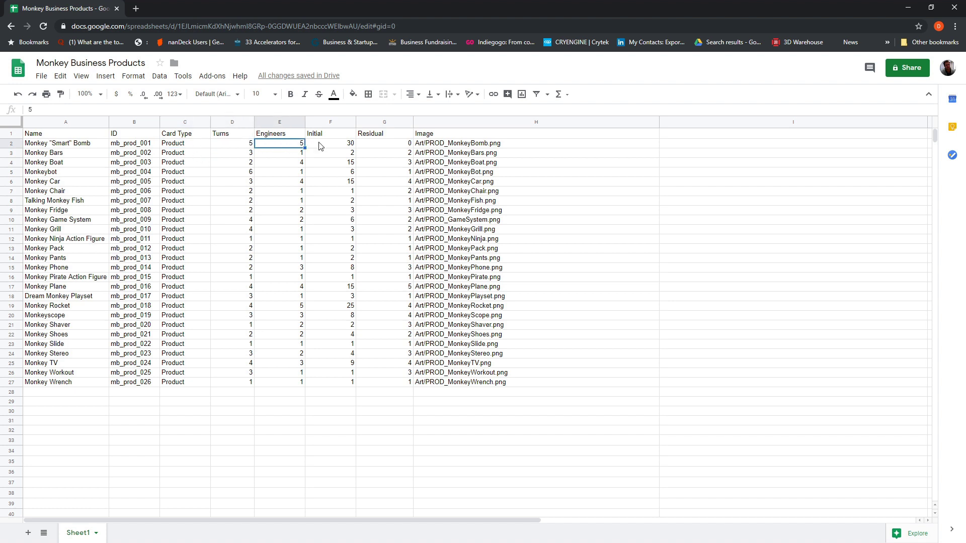
click(348, 147)
click(391, 148)
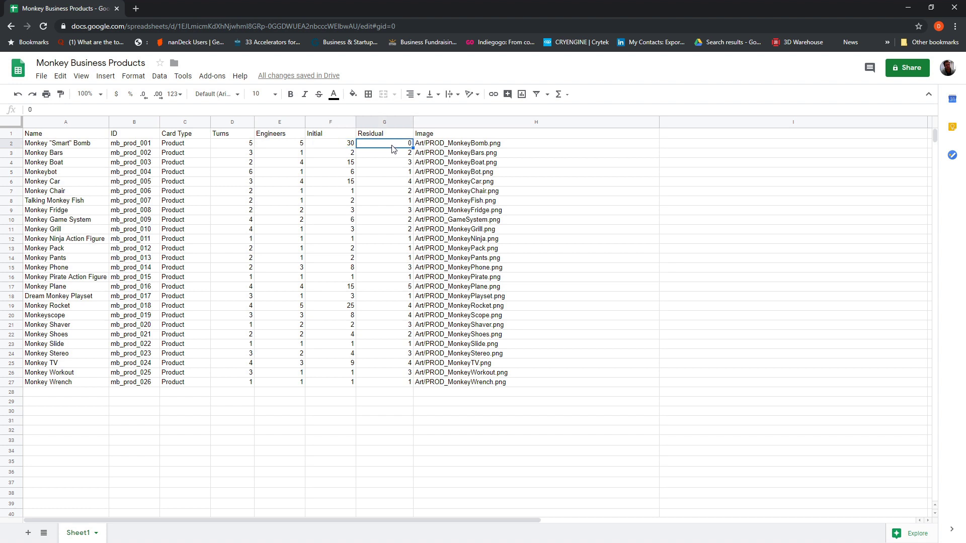
drag(452, 145, 458, 390)
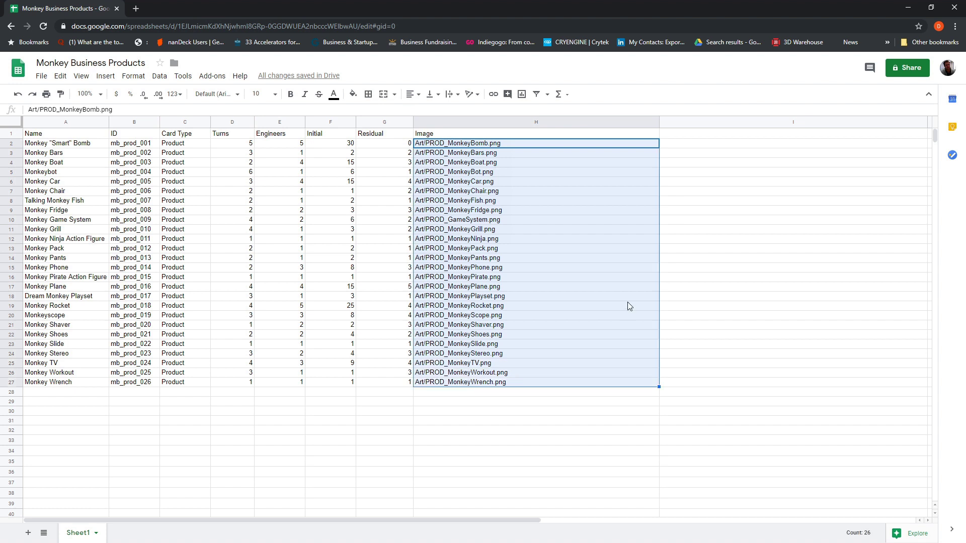
click(427, 147)
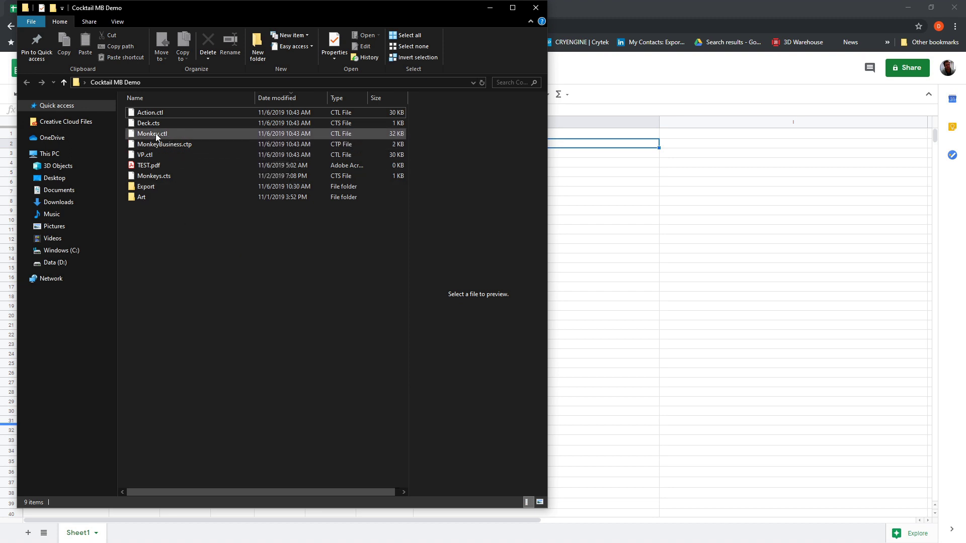
Review the Cocktail MB Demo project folder in File Explorer, including MonkeyBusiness.ctp, Deck.cts and the Art and Export folders, and return to the spreadsheet.
click(192, 146)
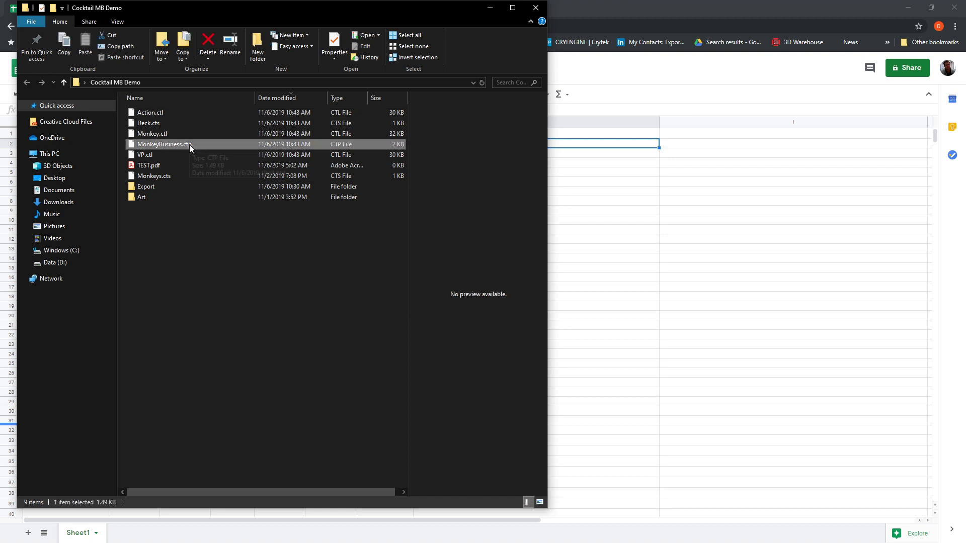
click(131, 198)
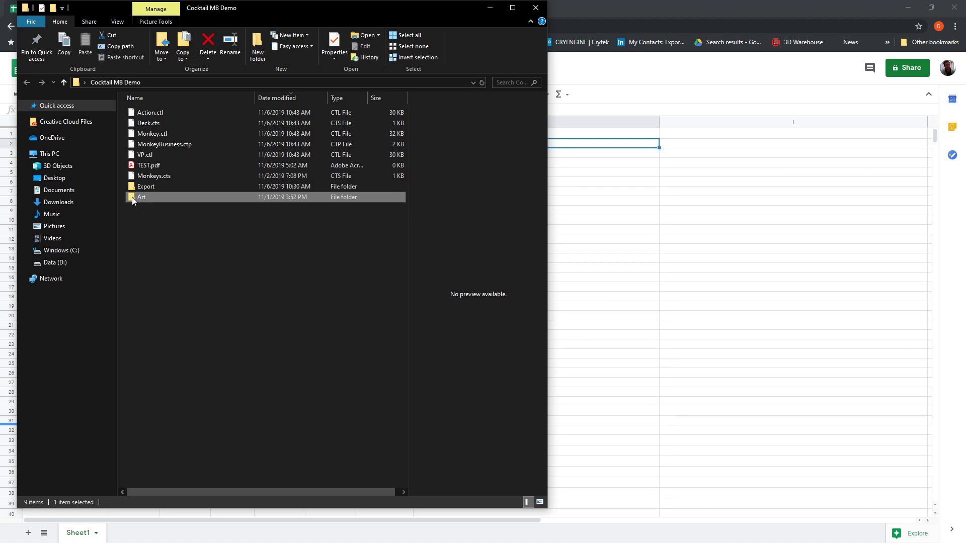
double_click(132, 197)
scroll(403, 173, down, 2)
drag(404, 173, 417, 102)
click(127, 81)
double_click(146, 187)
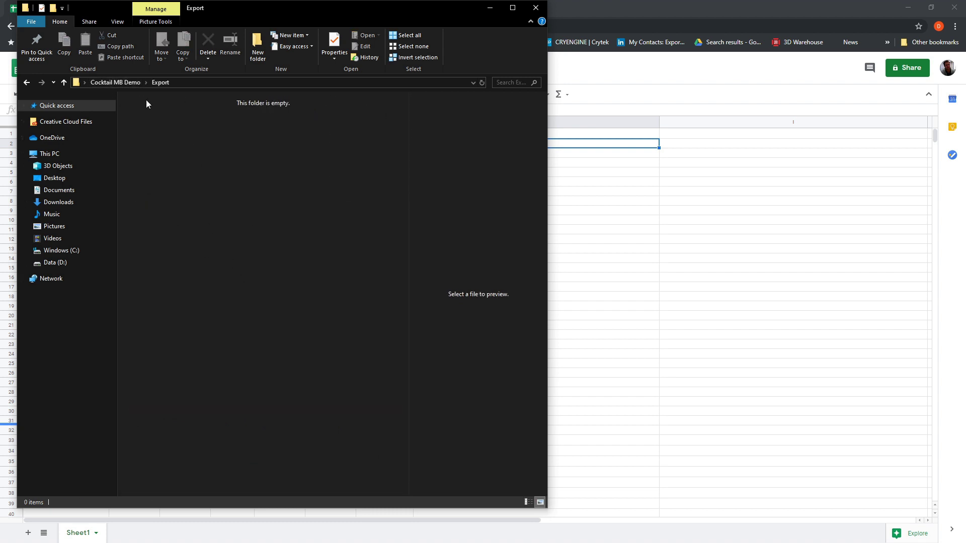
click(125, 83)
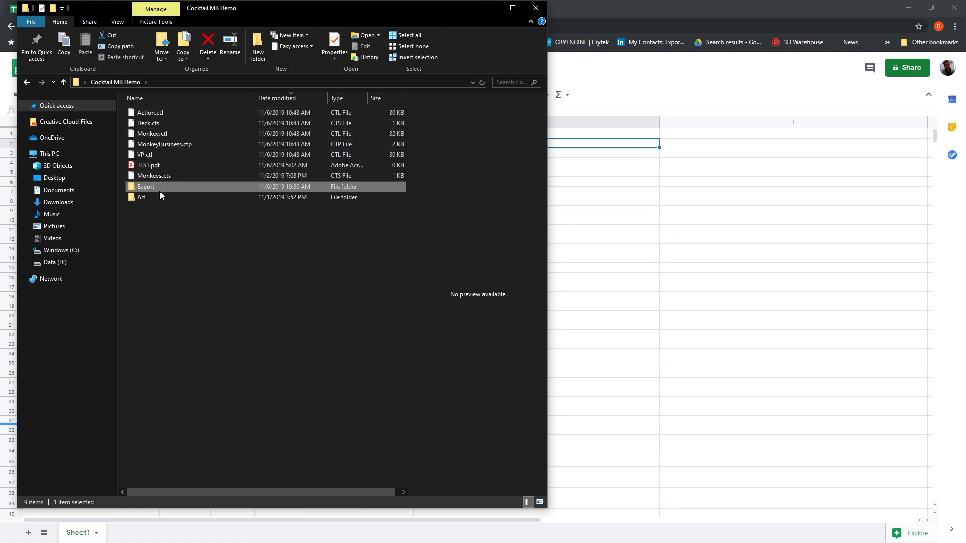
click(159, 120)
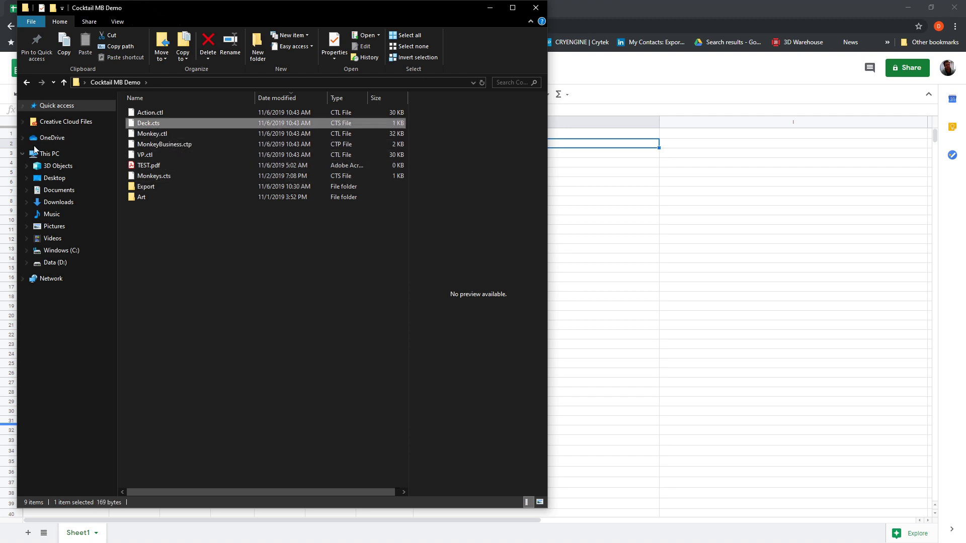
click(490, 7)
Copy the spreadsheet ID from the Monkey Business Products sheet's web address.
drag(178, 26, 358, 28)
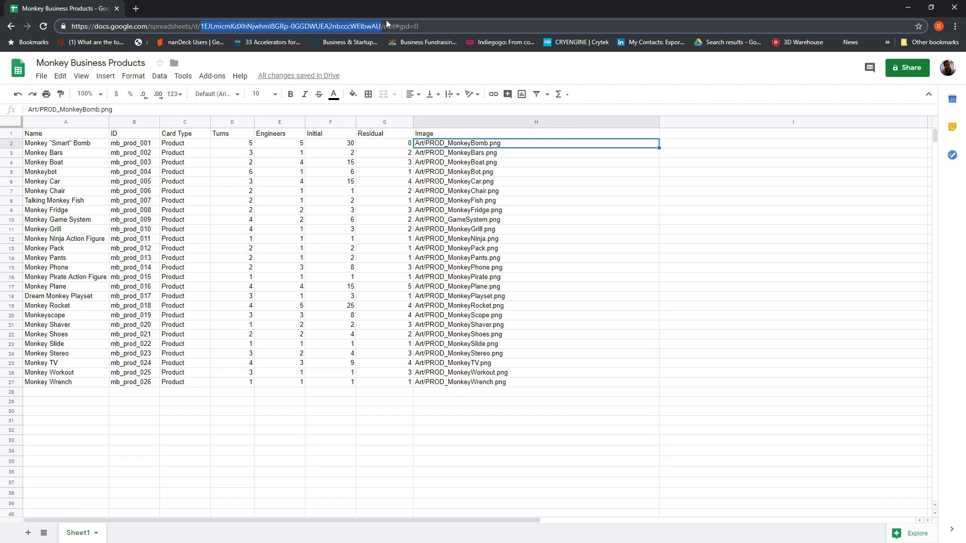
right_click(322, 29)
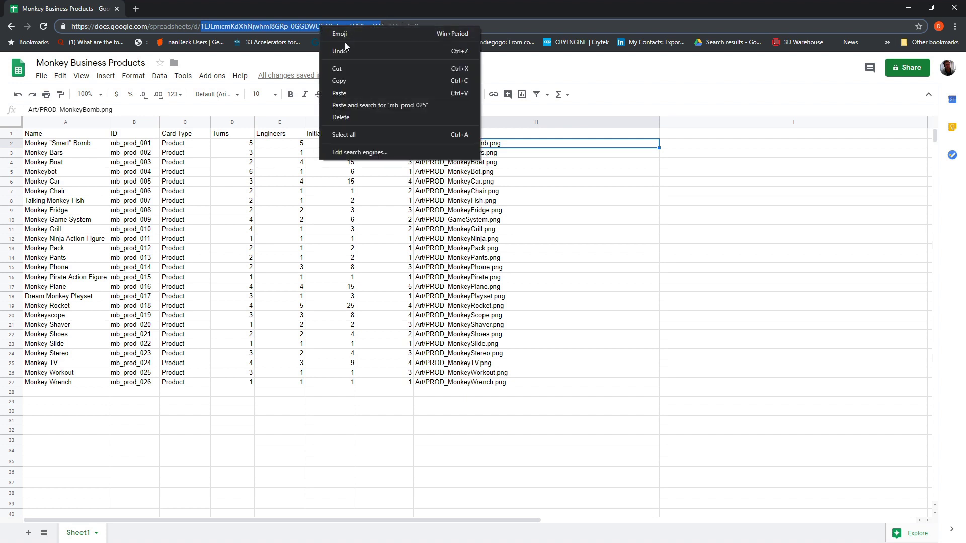
click(340, 84)
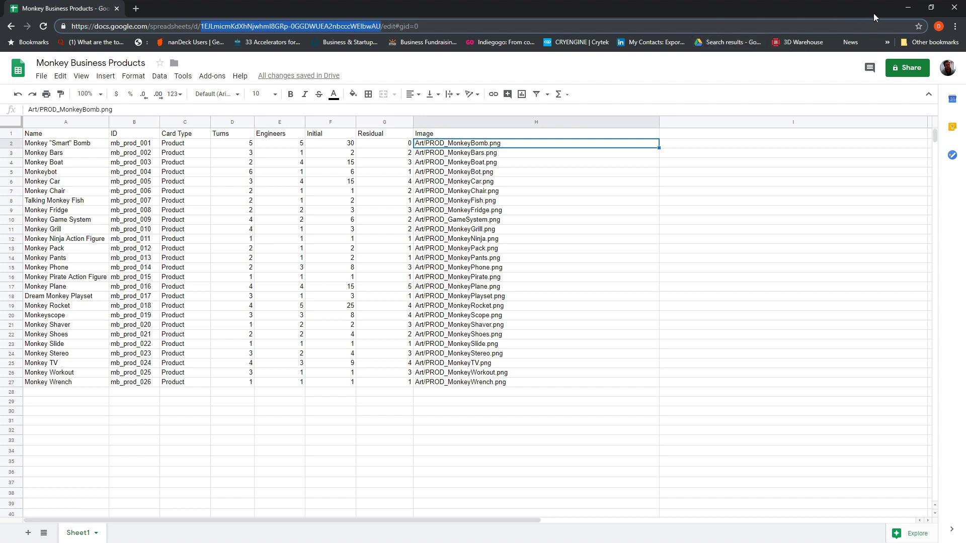
Switch back to Cocktail and create a new data source using the copied spreadsheet ID.
click(908, 8)
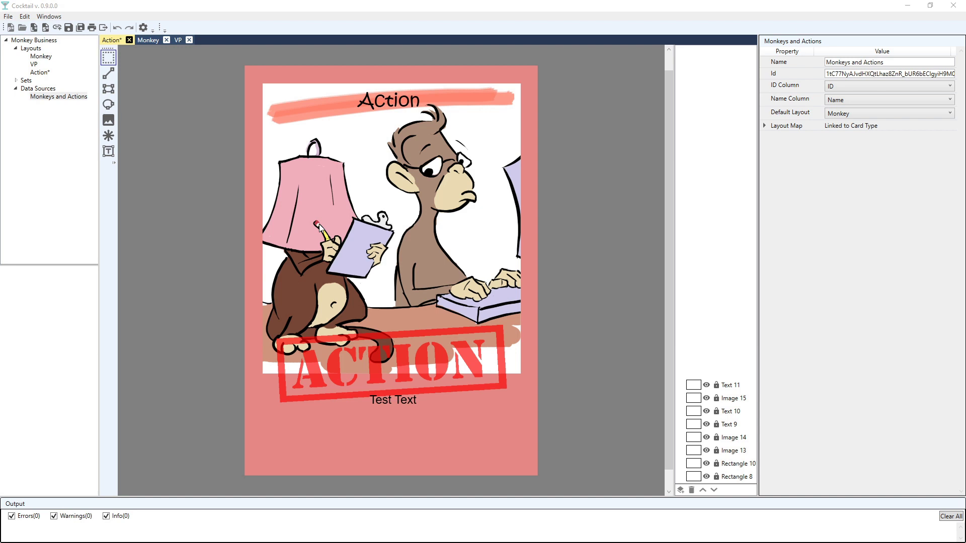
click(57, 30)
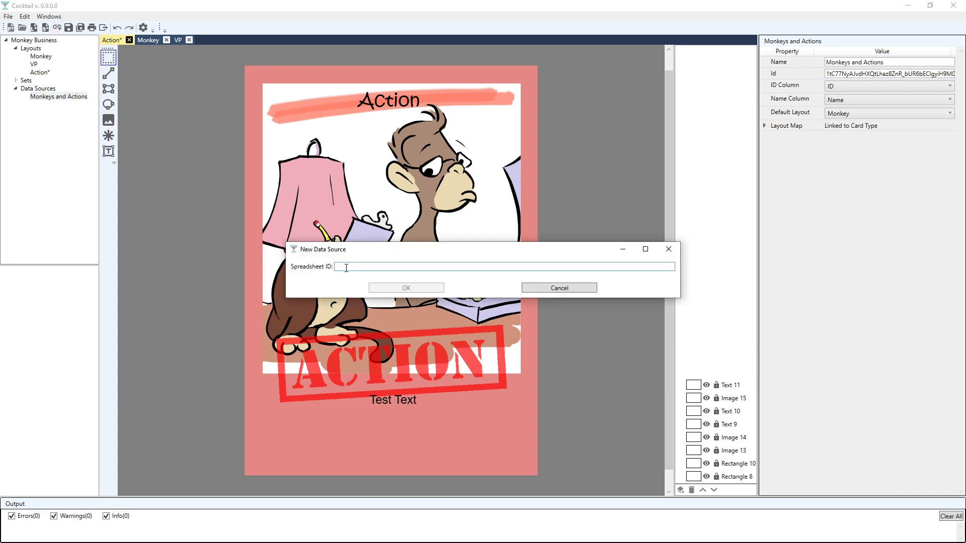
key(ctrl+v)
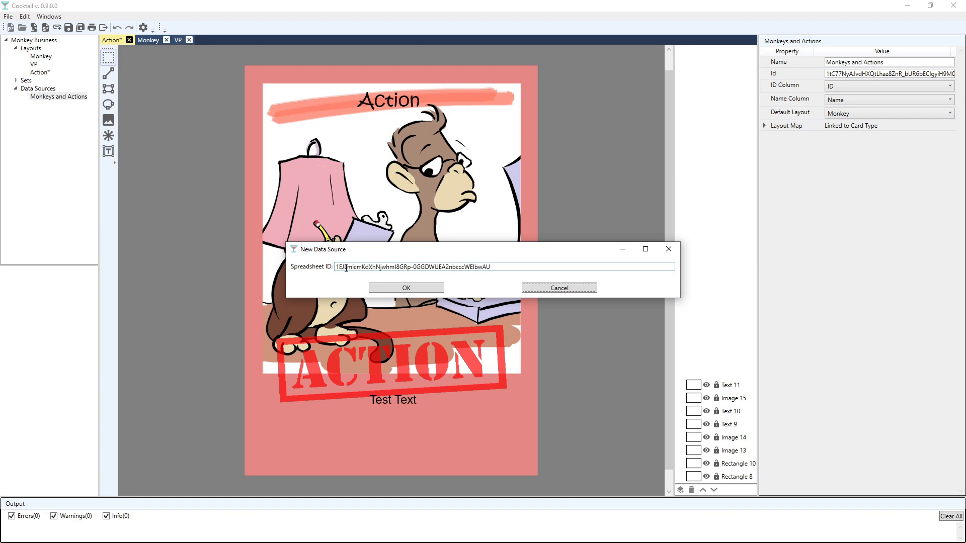
click(394, 289)
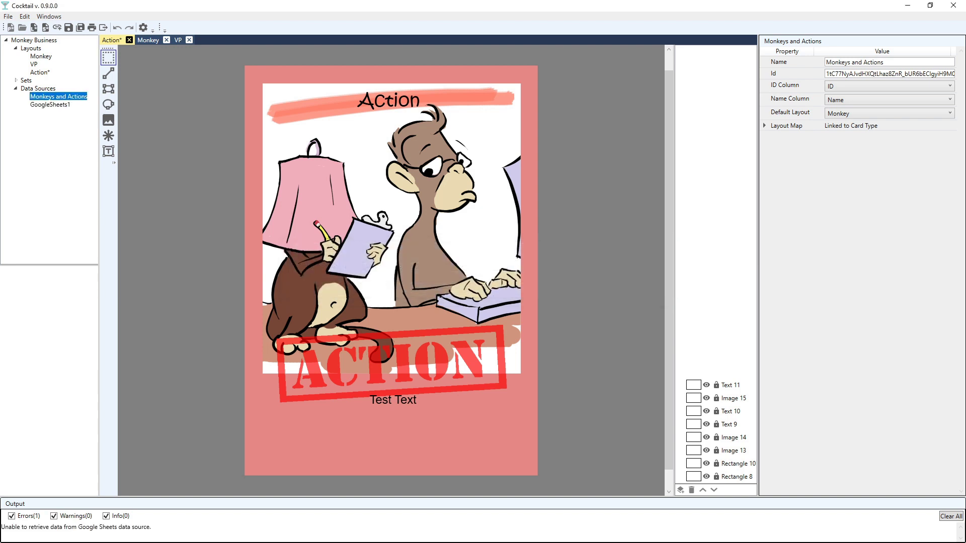
Rename the newly added Google Sheets data source as Product Sheet.
click(47, 105)
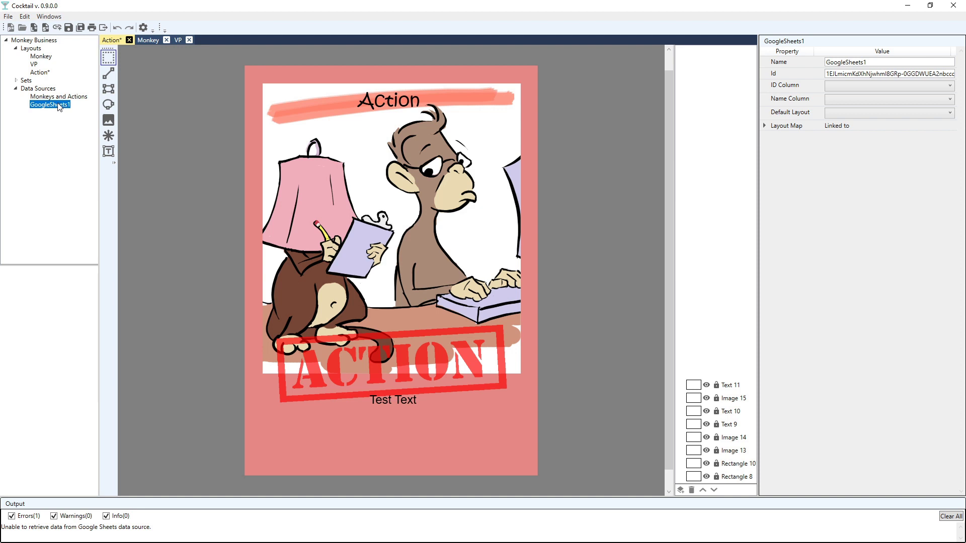
click(879, 63)
key(ctrl+a)
text(P)
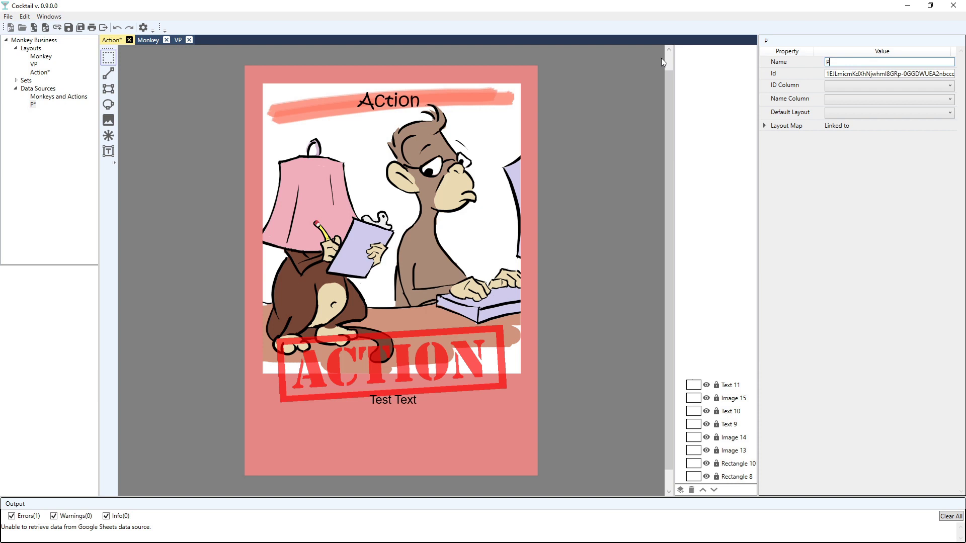
text(roduct Sheety)
key(BackSpace)
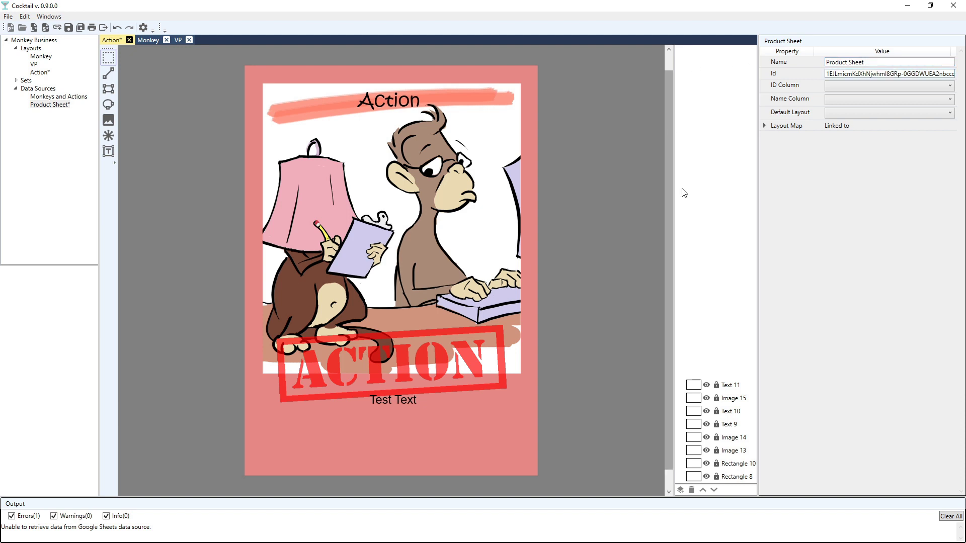
Set the Product Sheet data source's ID Column to ID and its Name Column to Name.
click(931, 88)
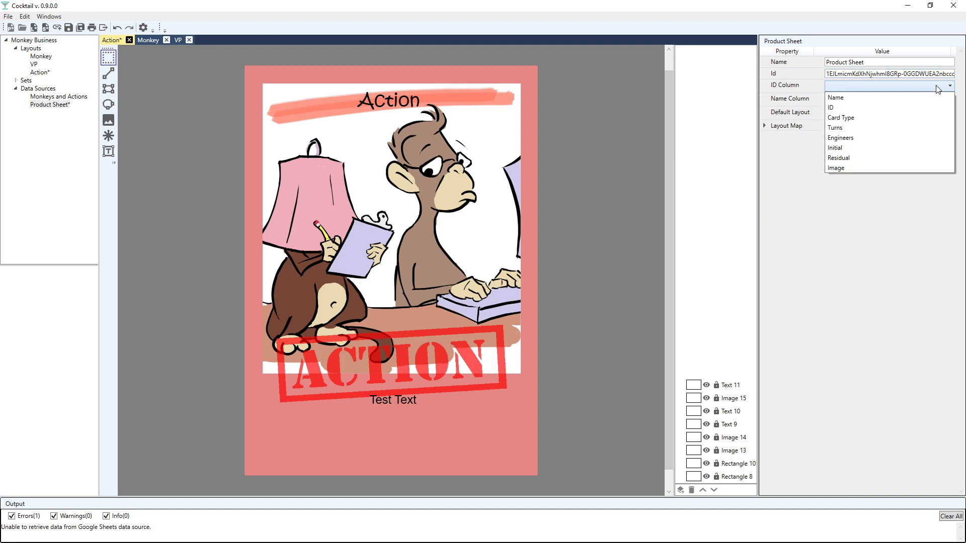
click(846, 107)
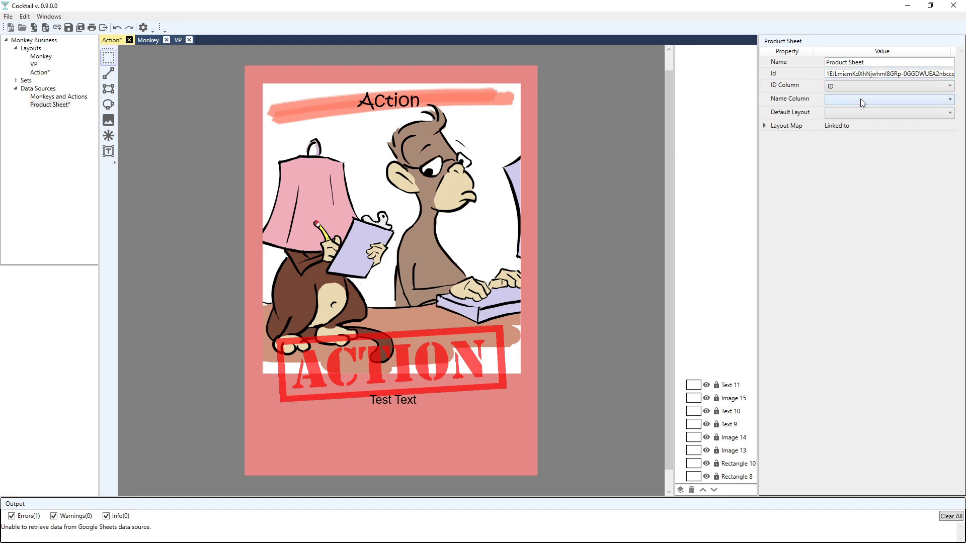
click(861, 99)
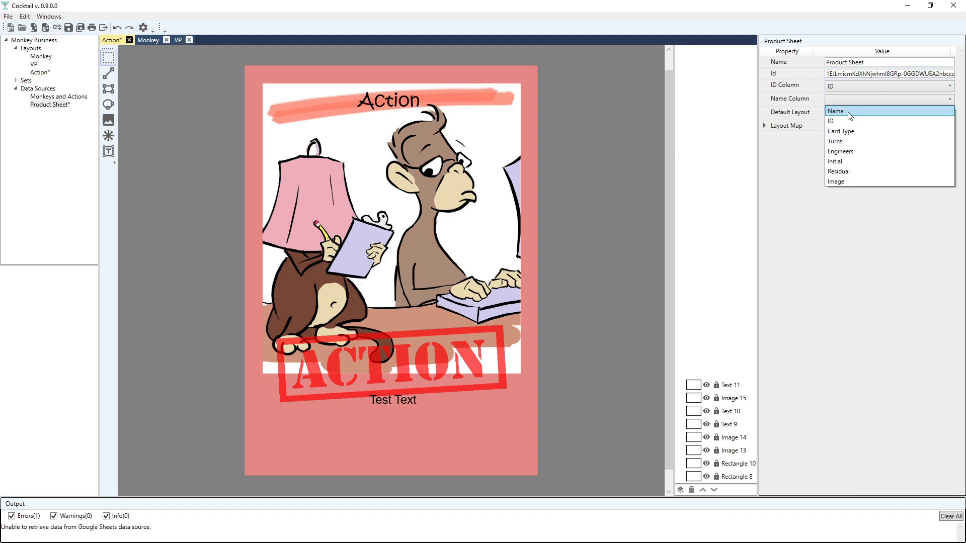
click(849, 111)
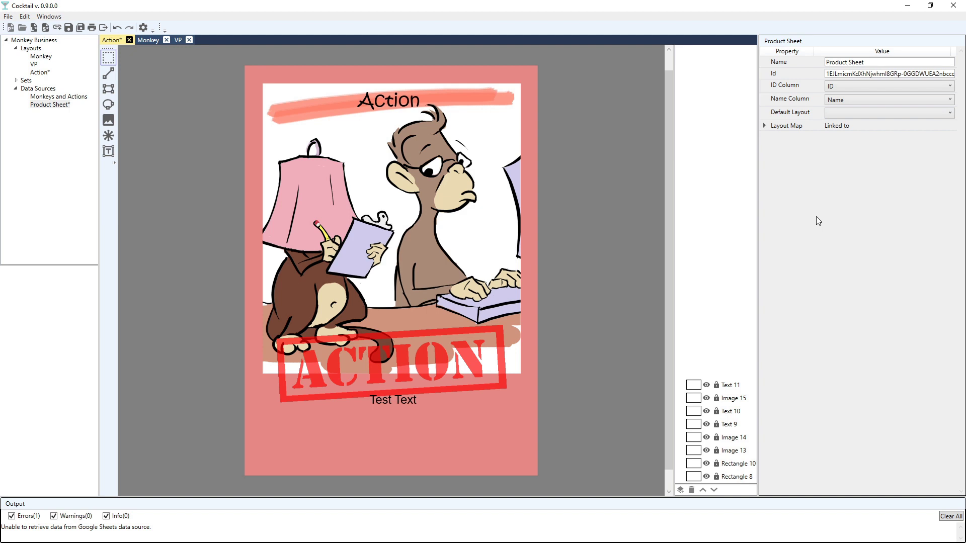
Compare the Product Sheet's layout map with the Monkeys and Actions map of Card Type values to layouts, and collapse both maps.
click(765, 125)
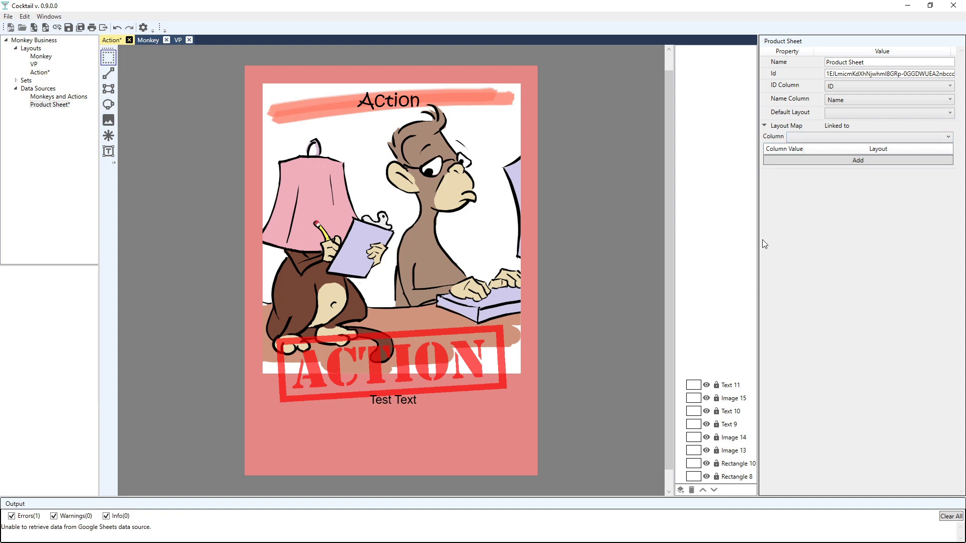
click(54, 98)
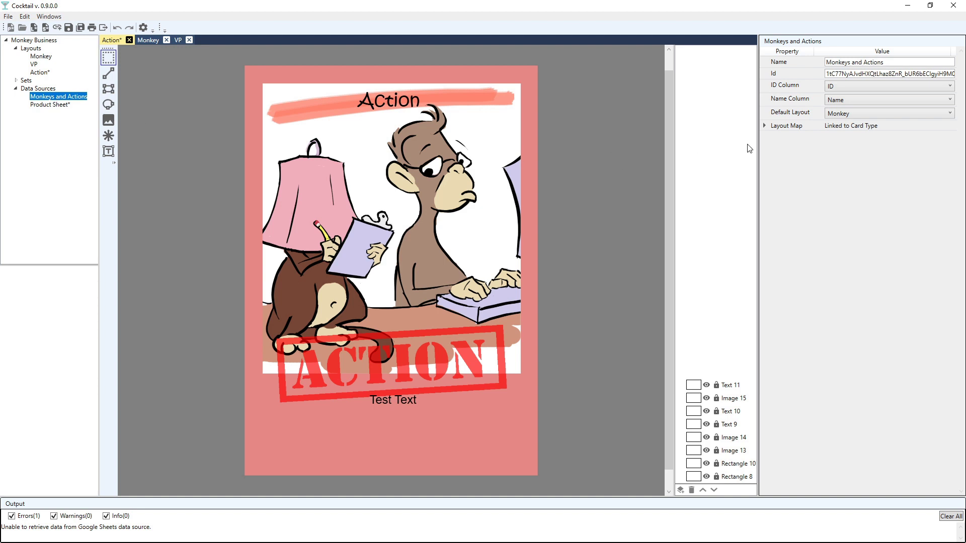
click(765, 126)
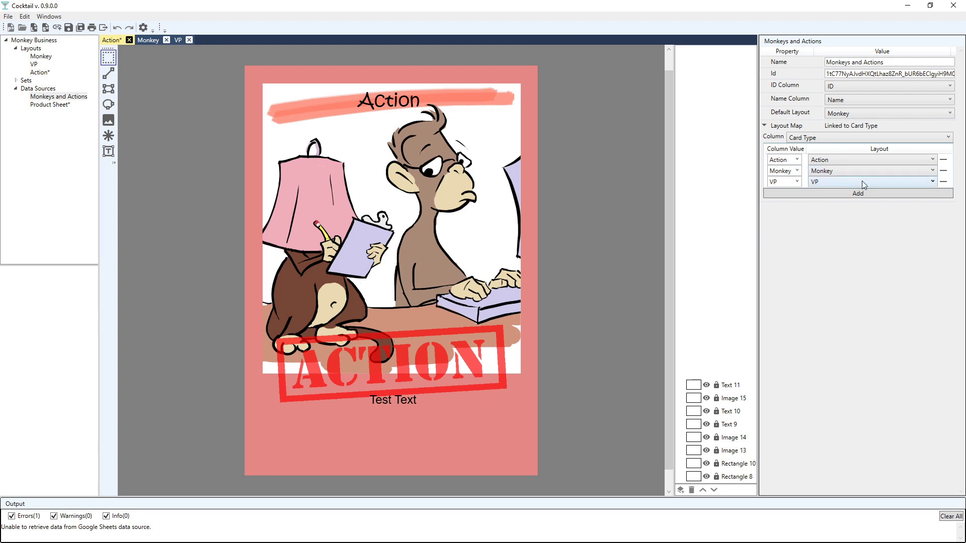
click(766, 126)
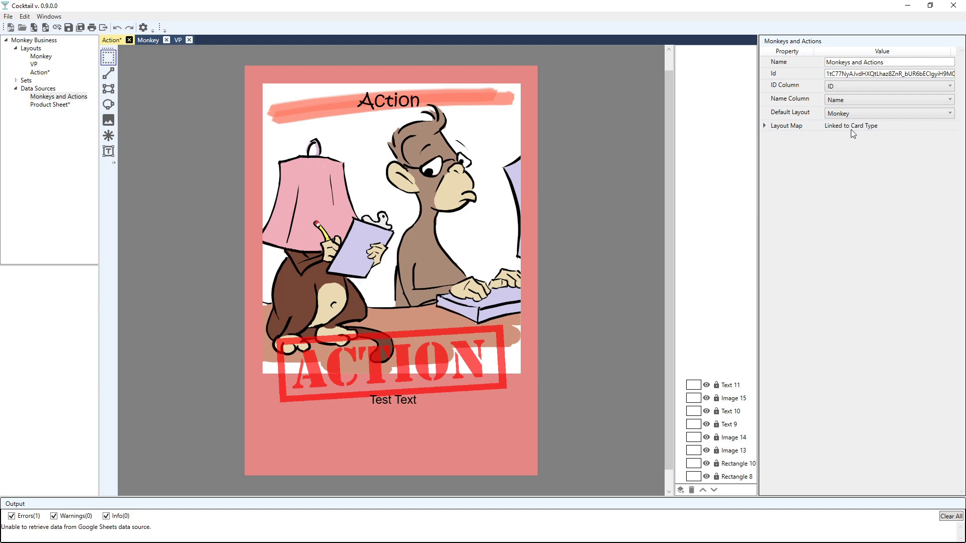
click(49, 105)
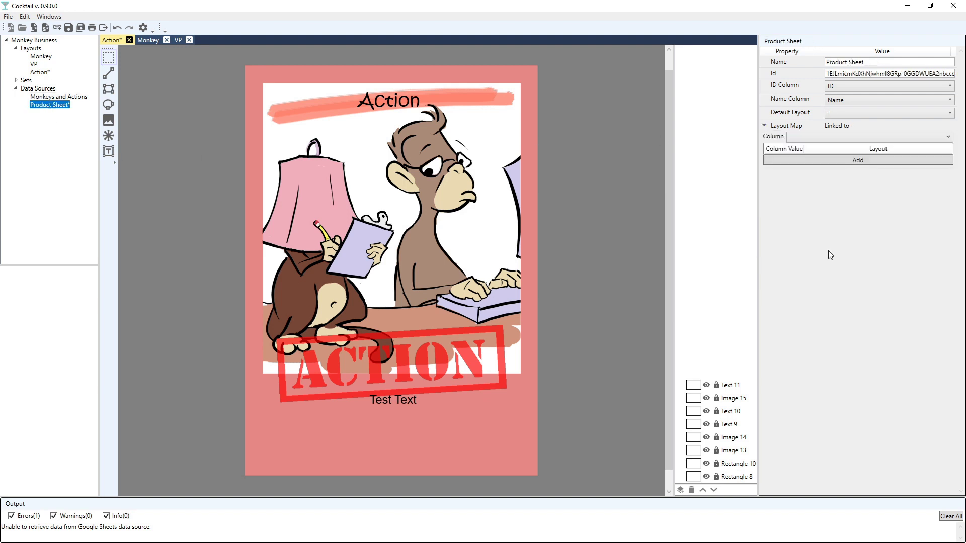
click(765, 126)
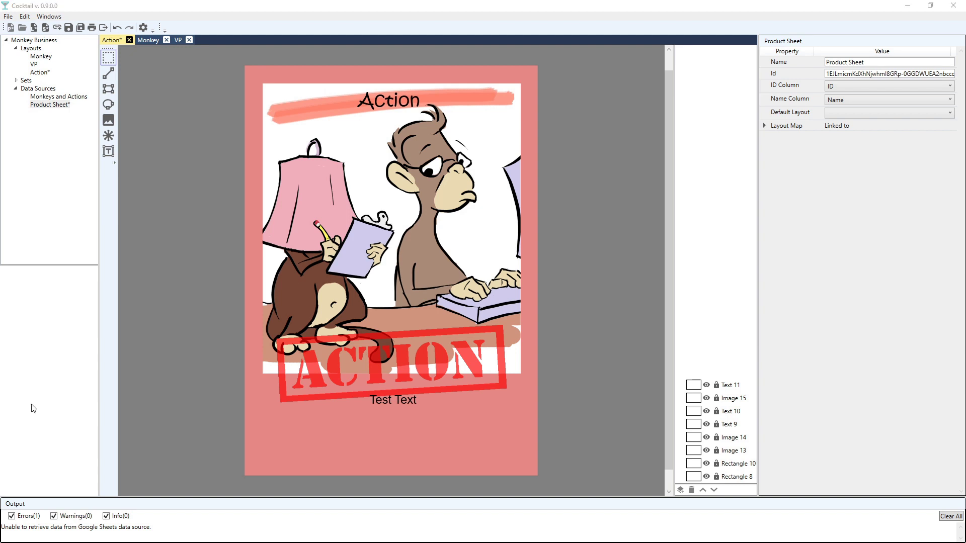
Add a new layout to the Monkey Business project and name it Product.
click(33, 28)
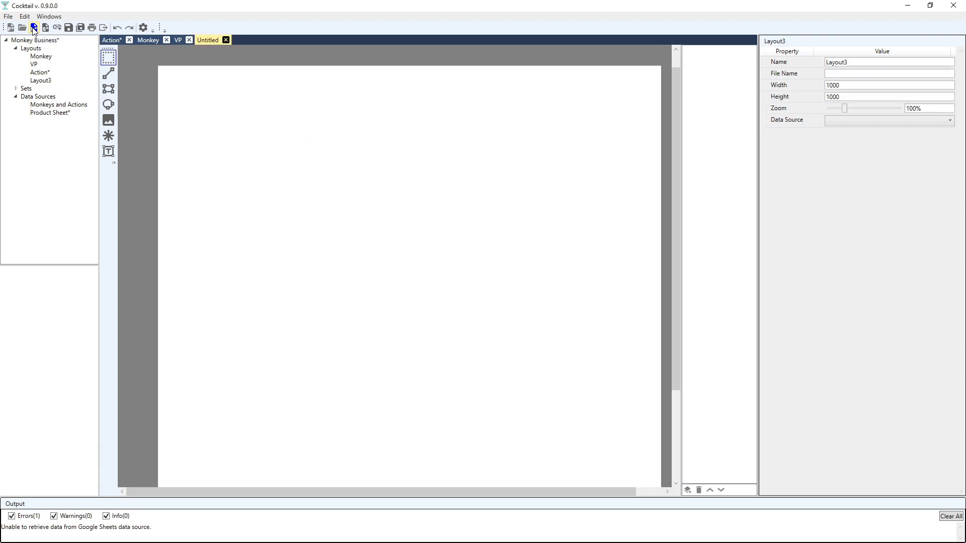
click(41, 81)
click(830, 62)
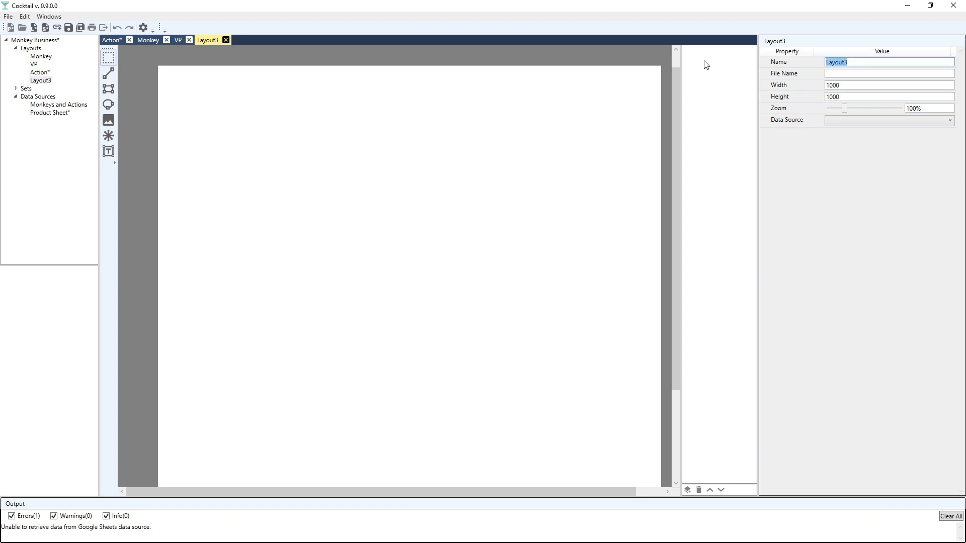
text(Product)
Set the Product layout's width to 738 and its height to 1033.
drag(853, 88, 800, 90)
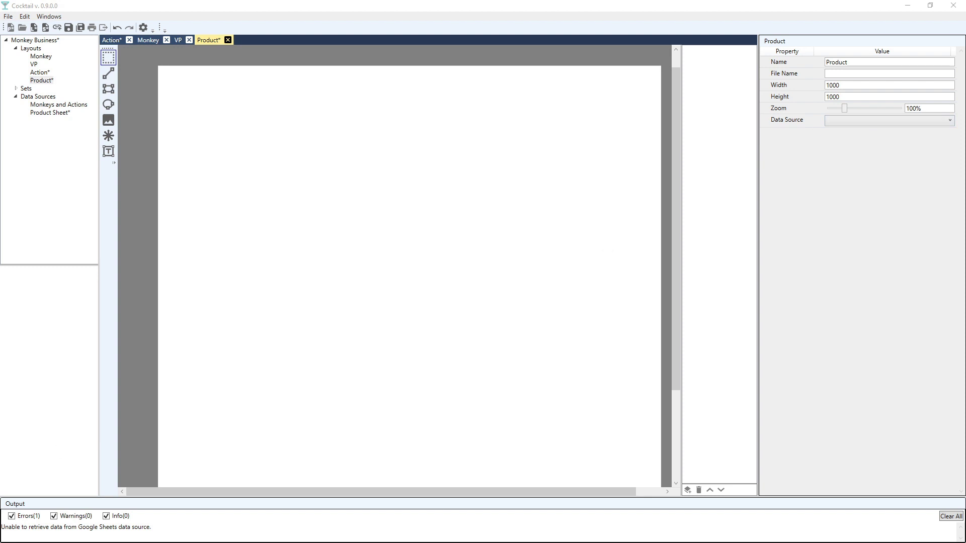
click(851, 85)
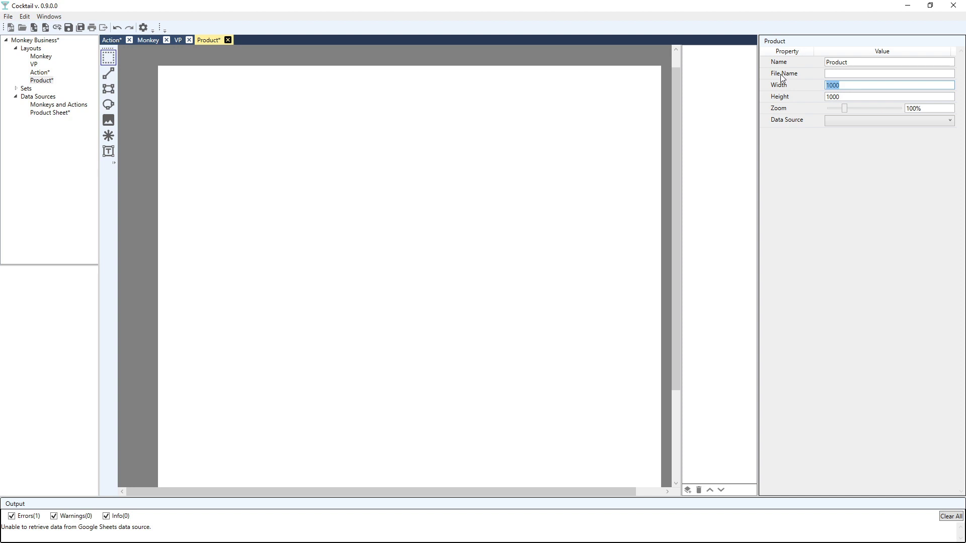
text(73)
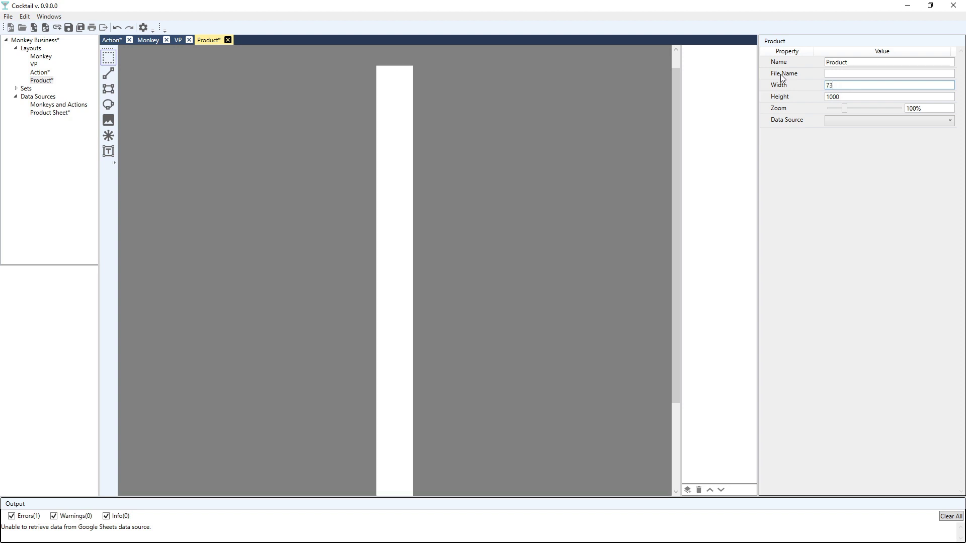
text(8)
drag(833, 97, 868, 104)
text(33)
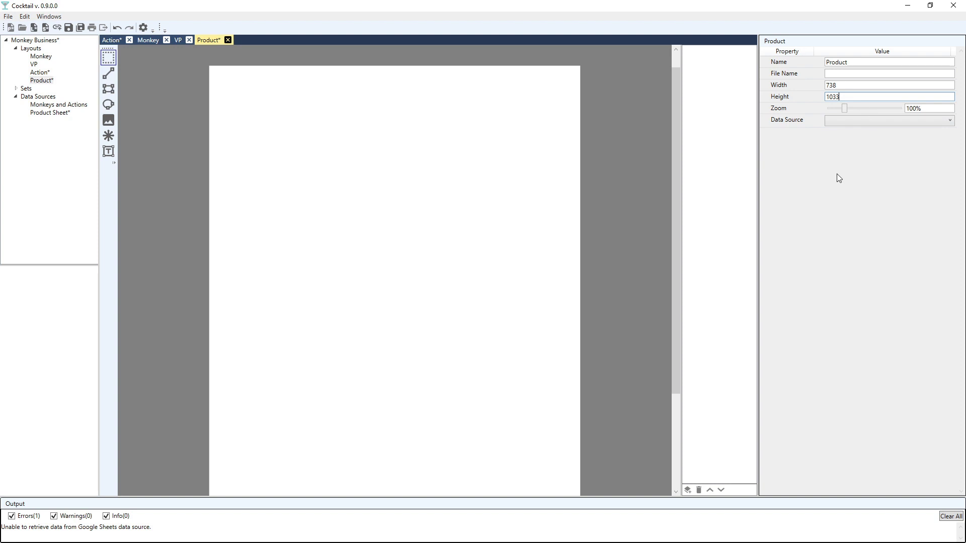
Link the Product layout to the Product Sheet data source.
click(842, 111)
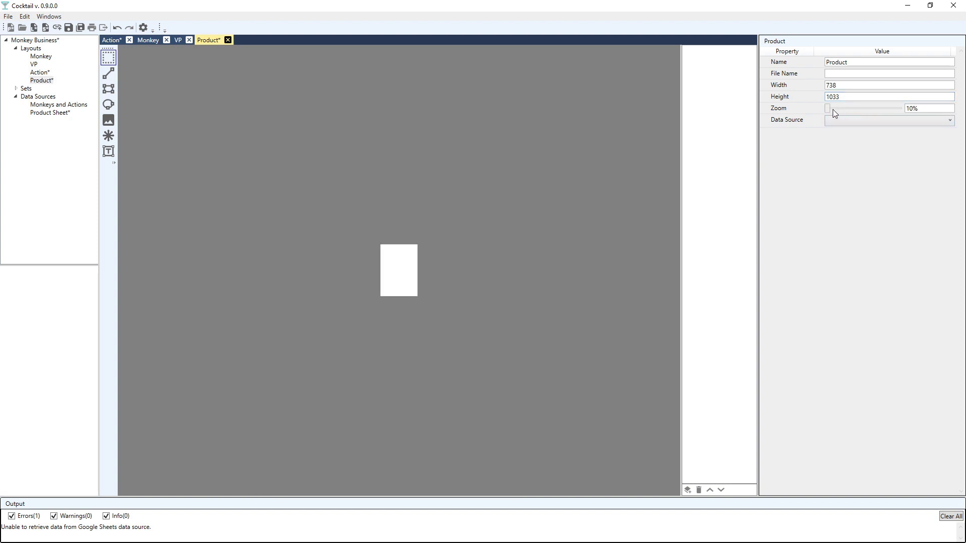
drag(828, 109, 840, 107)
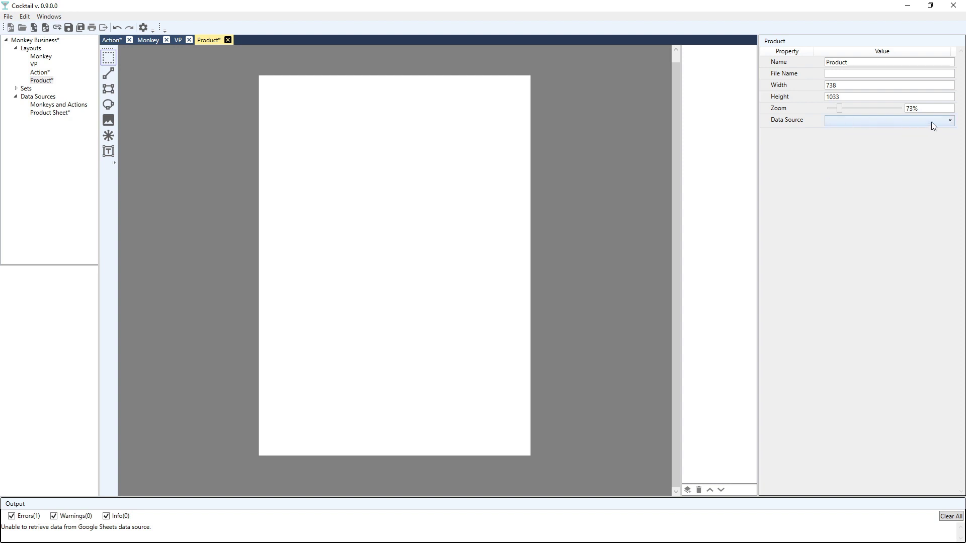
click(948, 124)
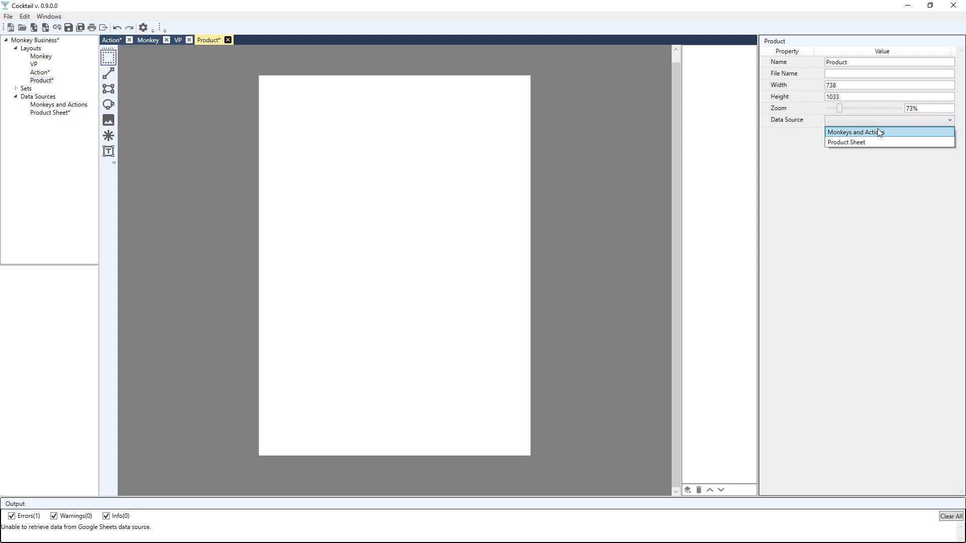
click(847, 143)
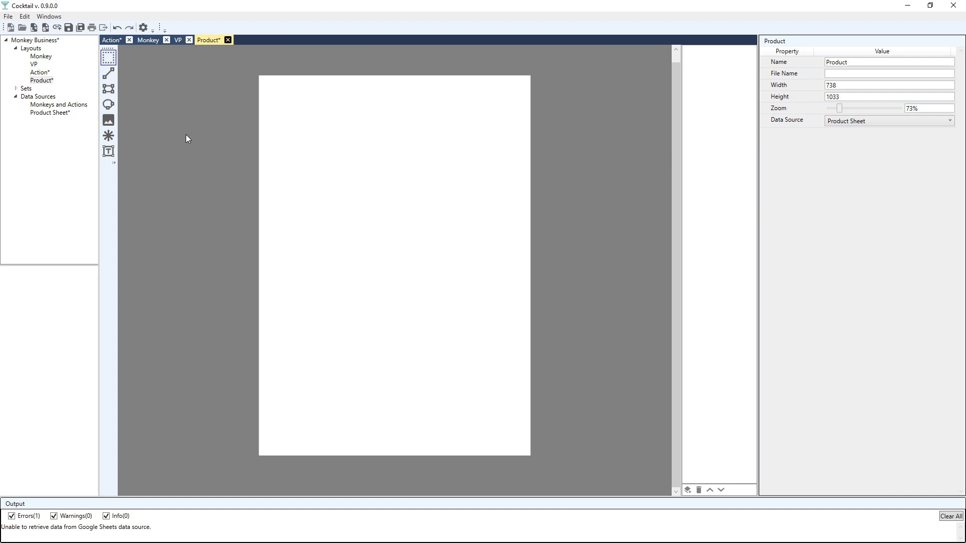
Make Product the default layout of the Product Sheet data source and save all project files, storing the layout as Product.ctl.
click(49, 112)
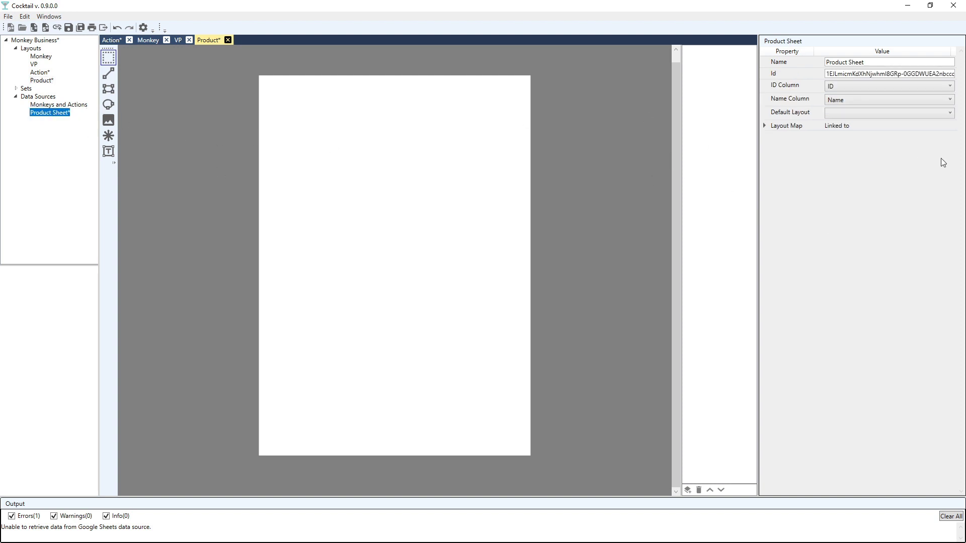
click(949, 113)
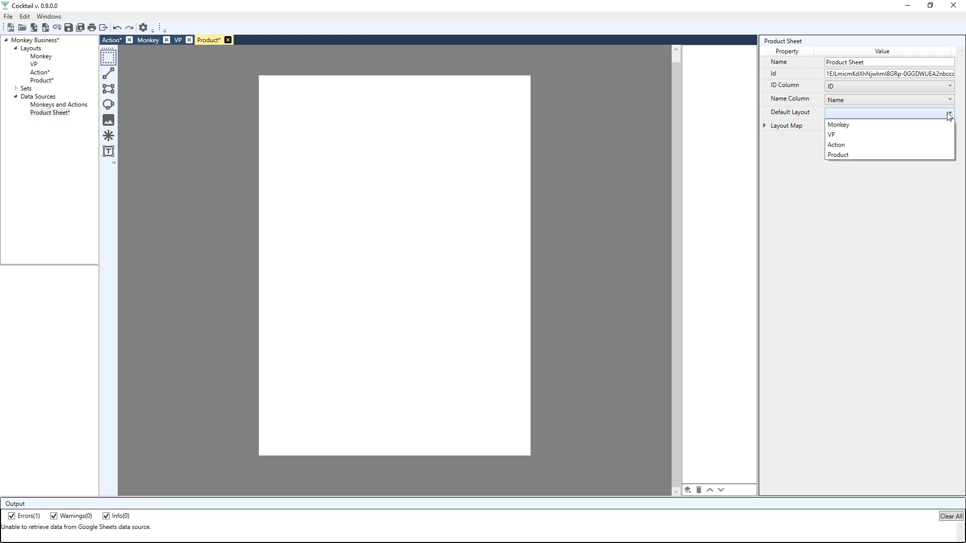
click(889, 156)
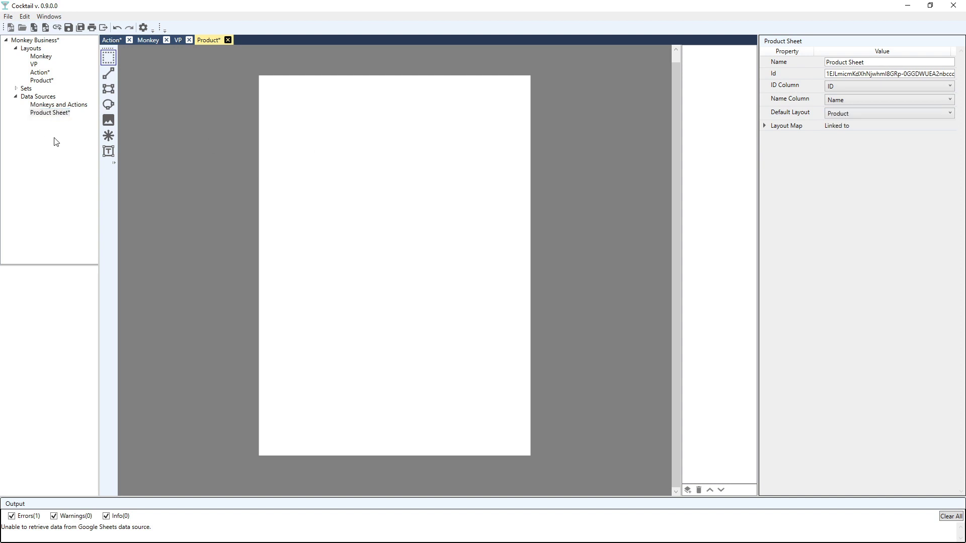
click(81, 28)
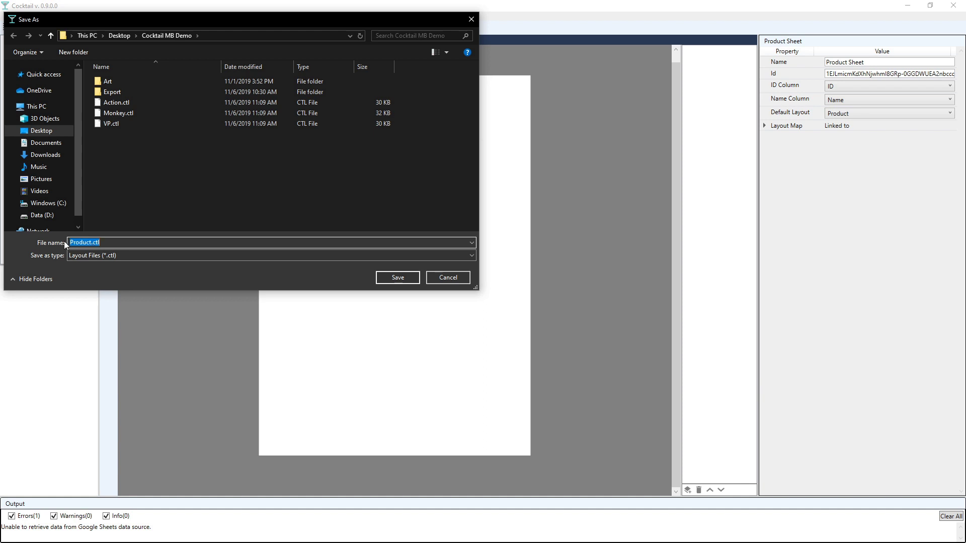
click(396, 279)
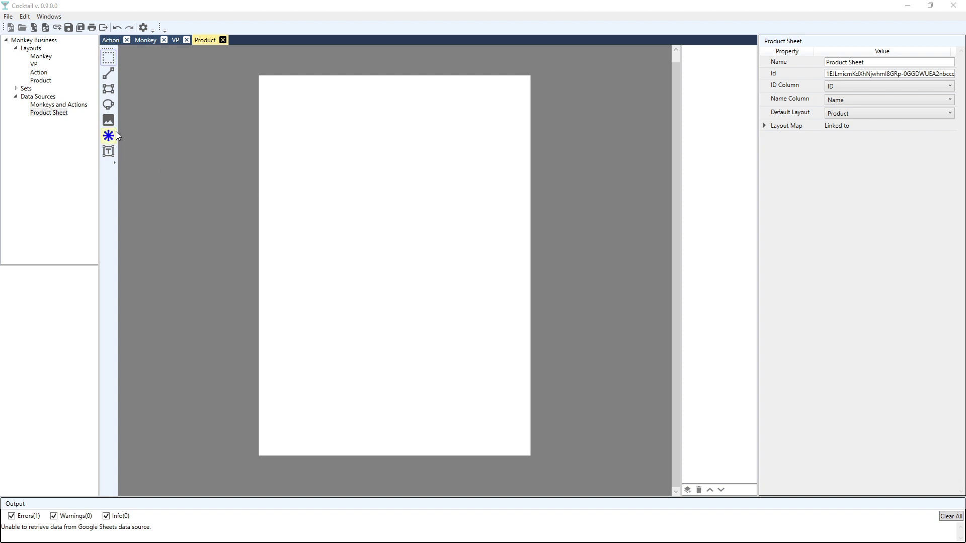
Compare the settings offered by the drawing tools, including rectangle, line, image and text.
click(109, 90)
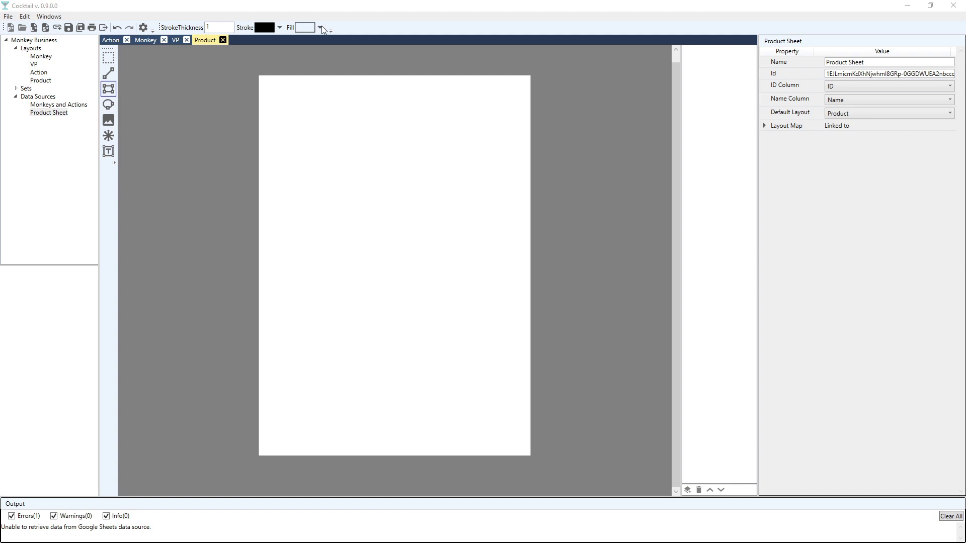
click(109, 120)
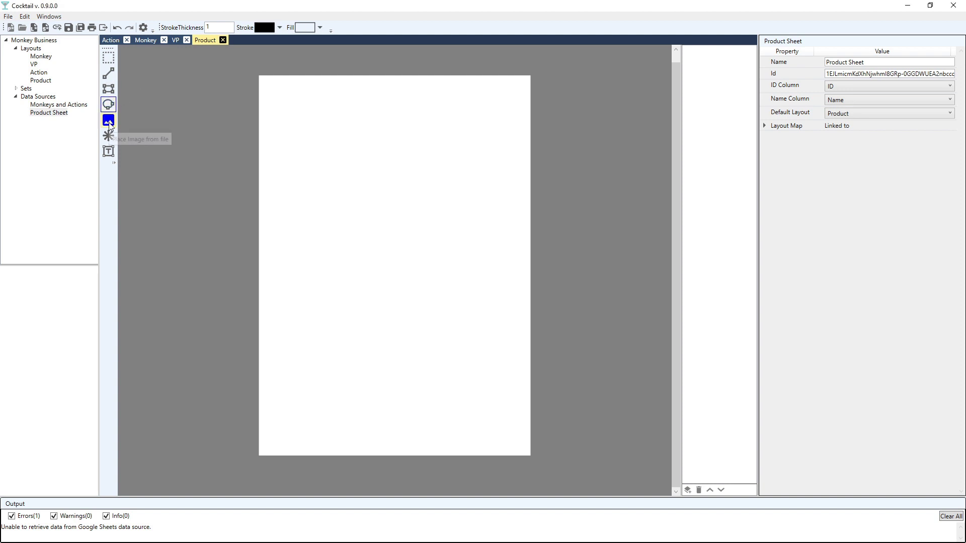
click(108, 151)
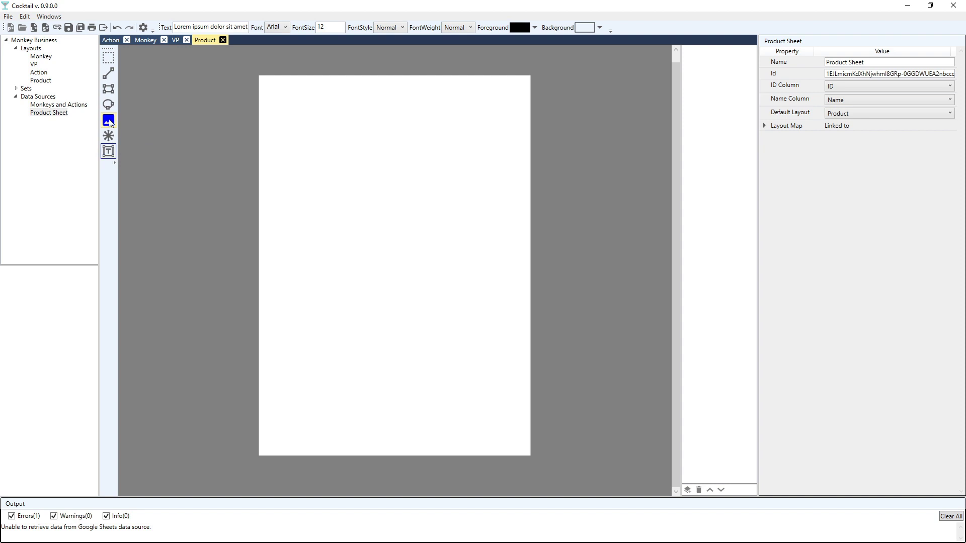
click(111, 74)
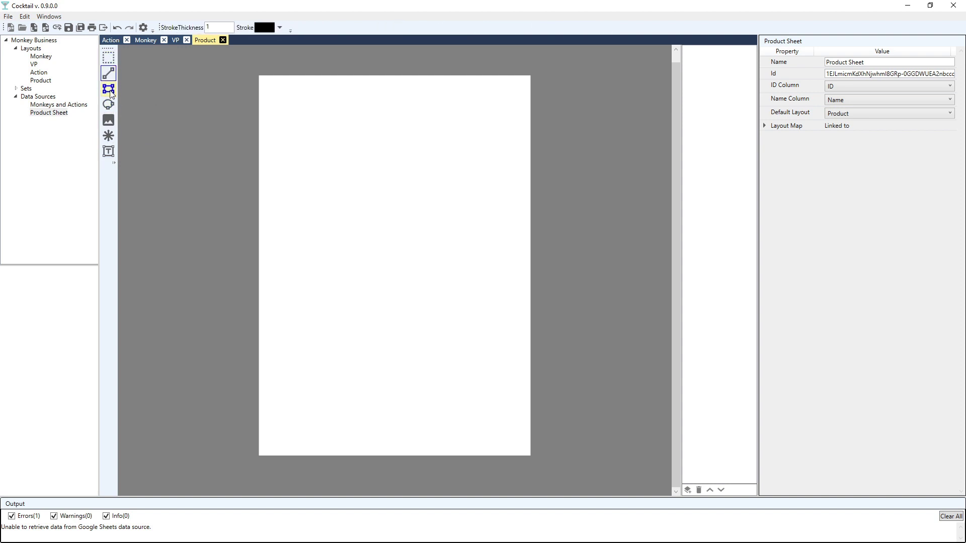
click(109, 136)
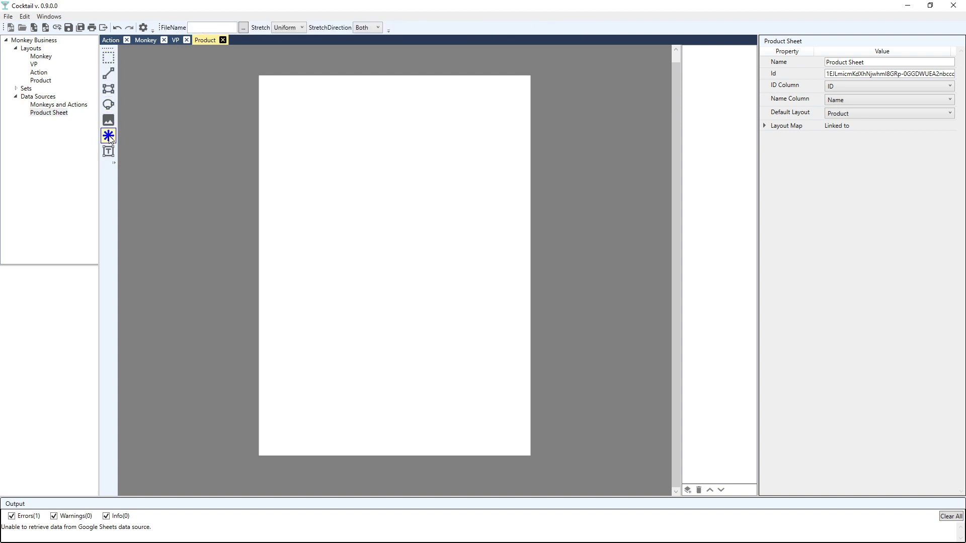
click(108, 151)
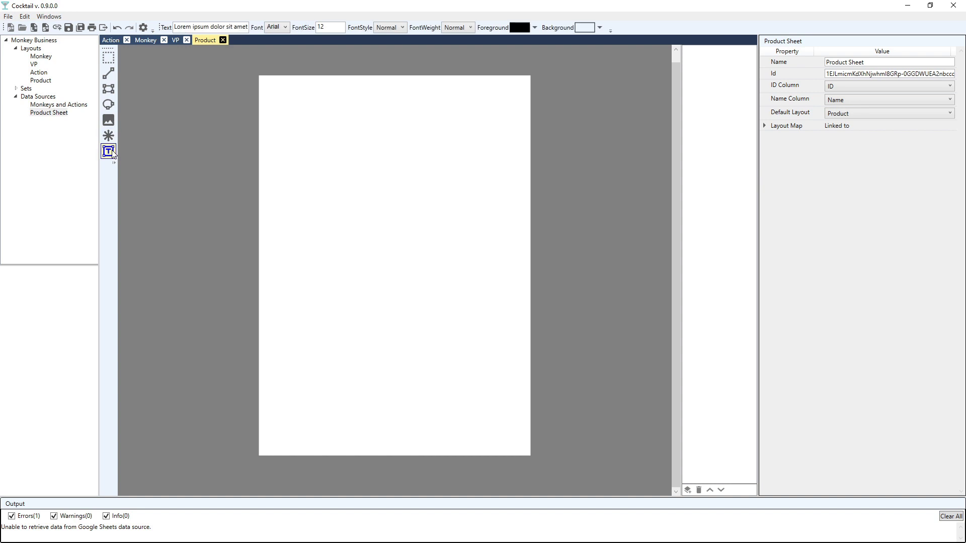
Draw a background rectangle about 762 by 1046 over the whole Product card, with stroke thickness 0 and solid fill #FFFFD265.
click(110, 92)
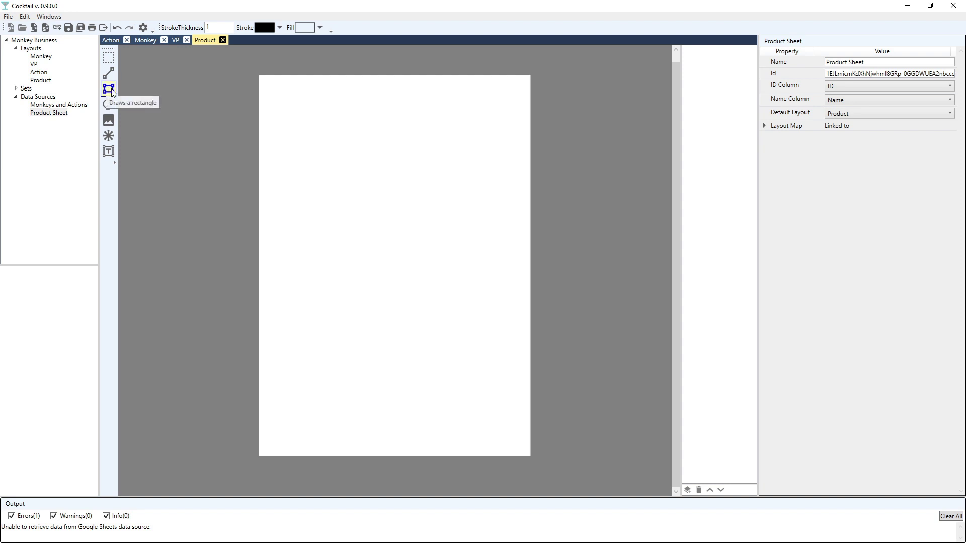
drag(213, 27, 165, 22)
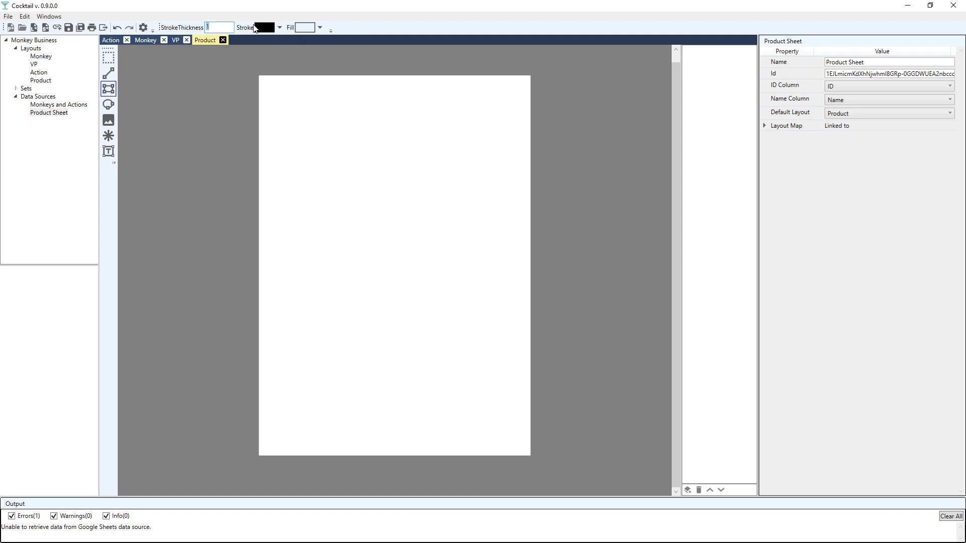
text(0)
click(320, 28)
drag(357, 55, 394, 56)
text(#FFFFD265)
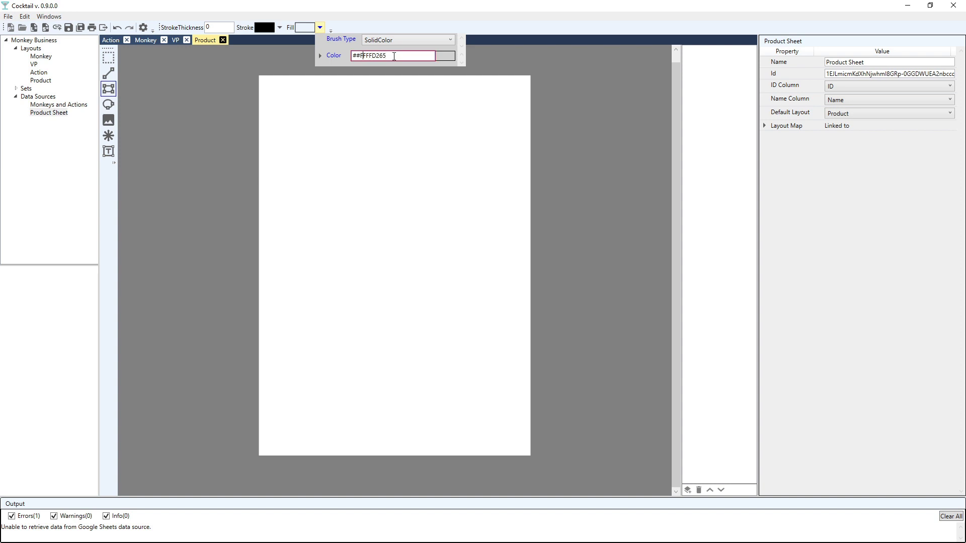
key(BackSpace)
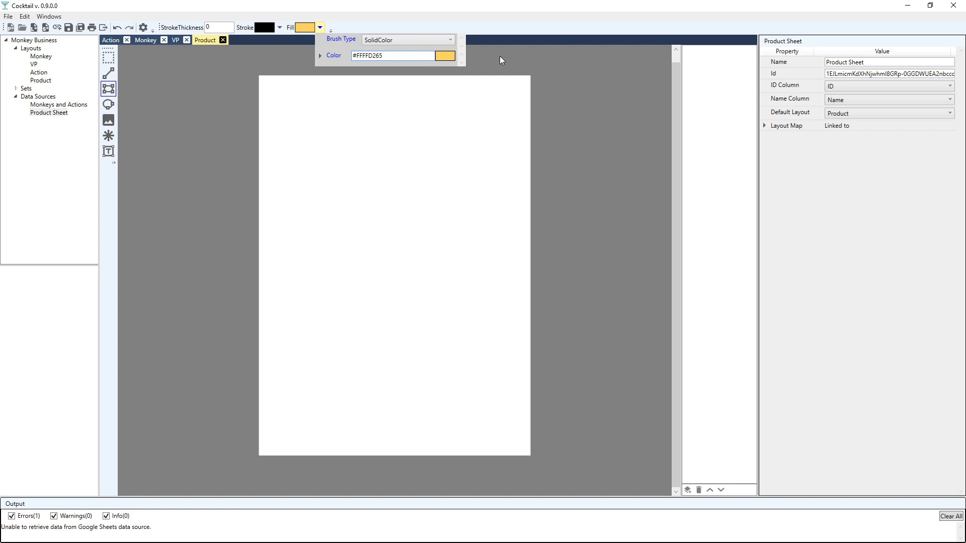
click(534, 52)
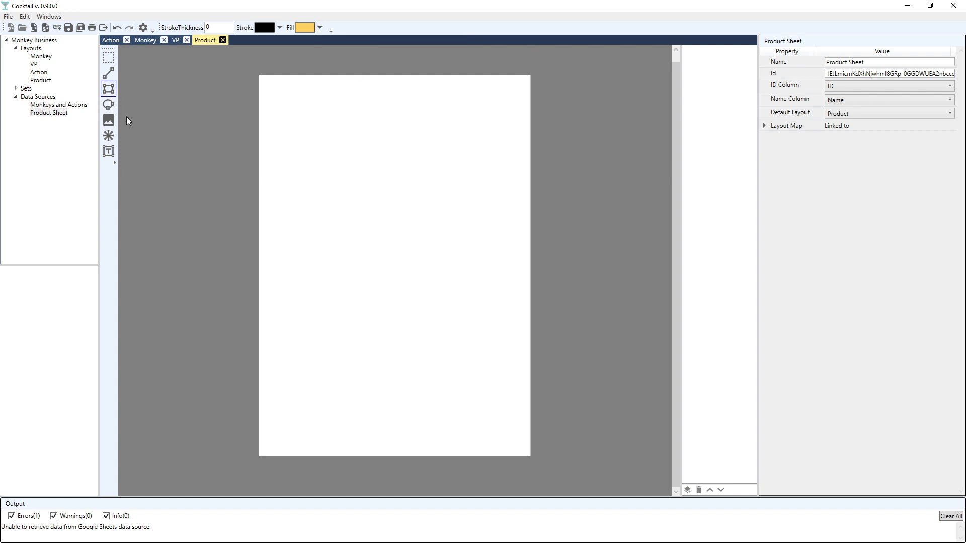
drag(255, 72, 536, 457)
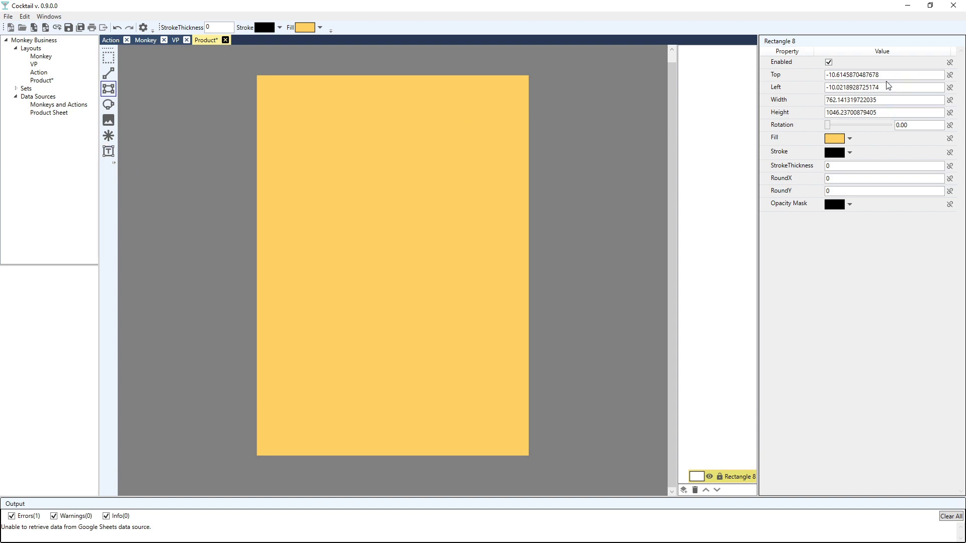
Align the background rectangle with the card's upper-left corner by setting its Top and Left values to 0.
click(764, 80)
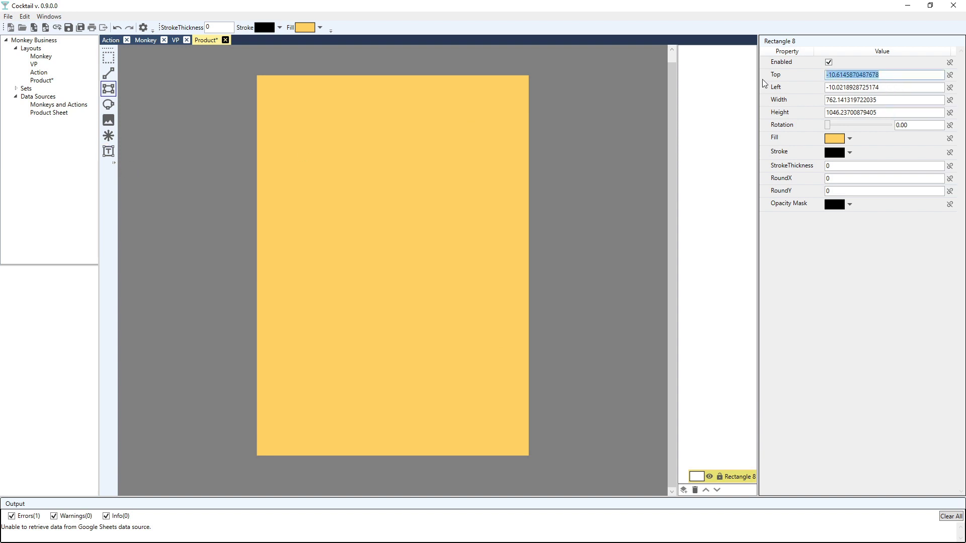
click(108, 57)
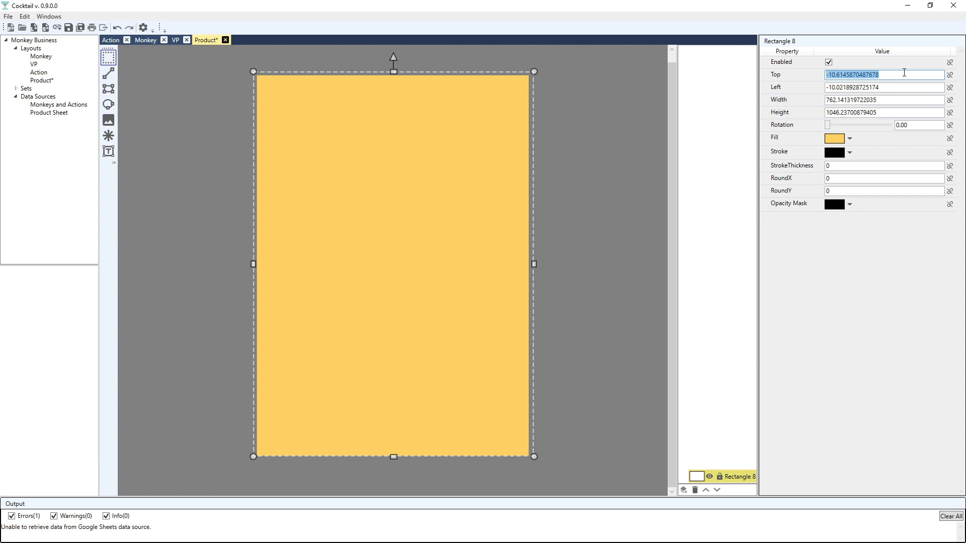
text(0)
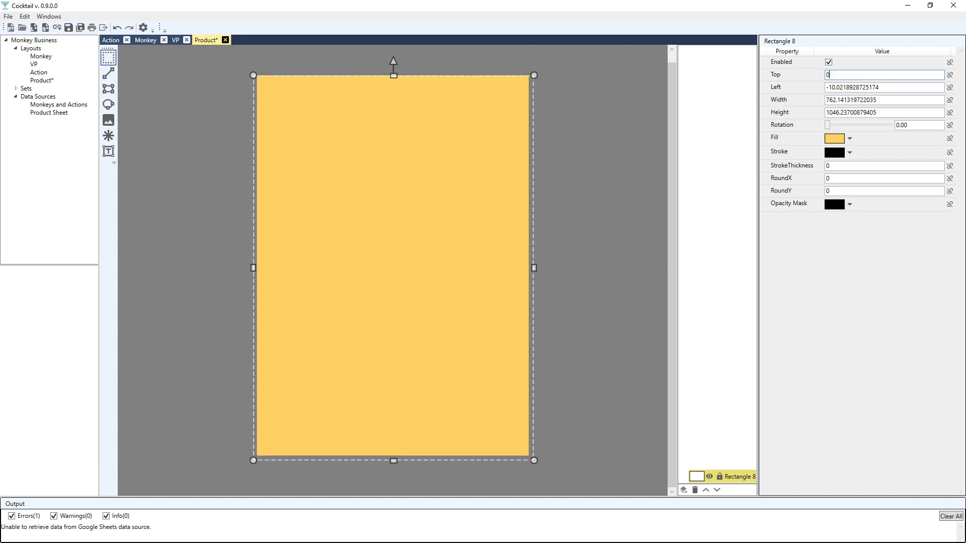
drag(904, 87, 684, 97)
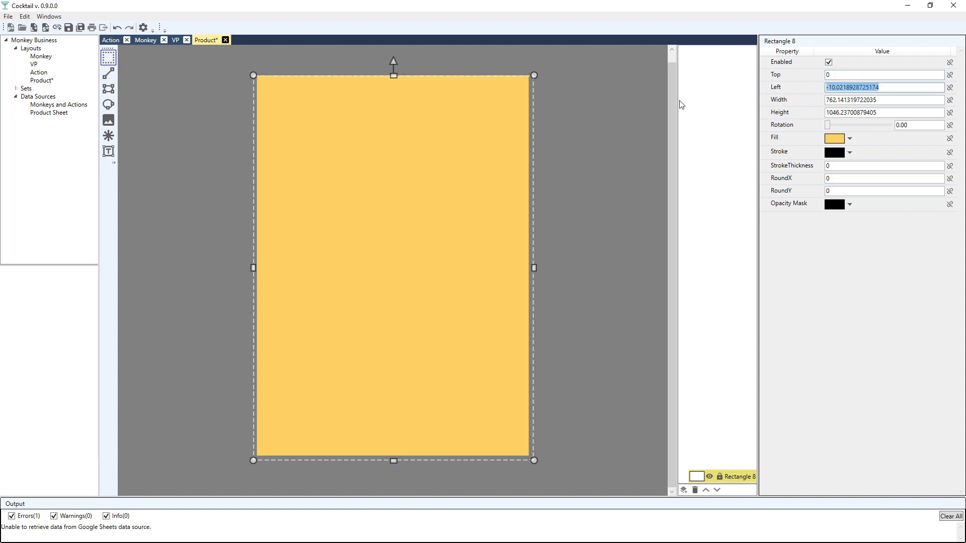
text(0)
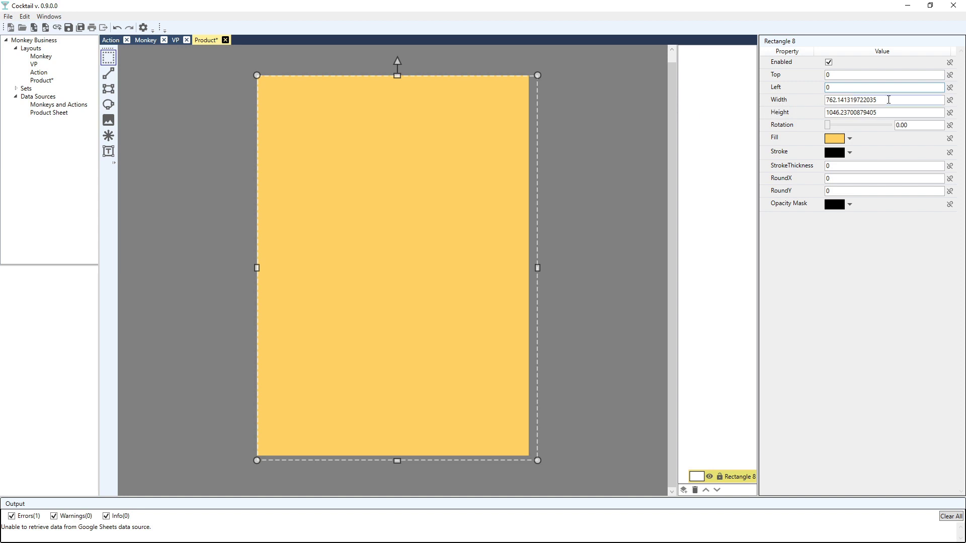
Set the background rectangle's width to 738 and height to 1033 to match the card size.
drag(888, 99, 797, 108)
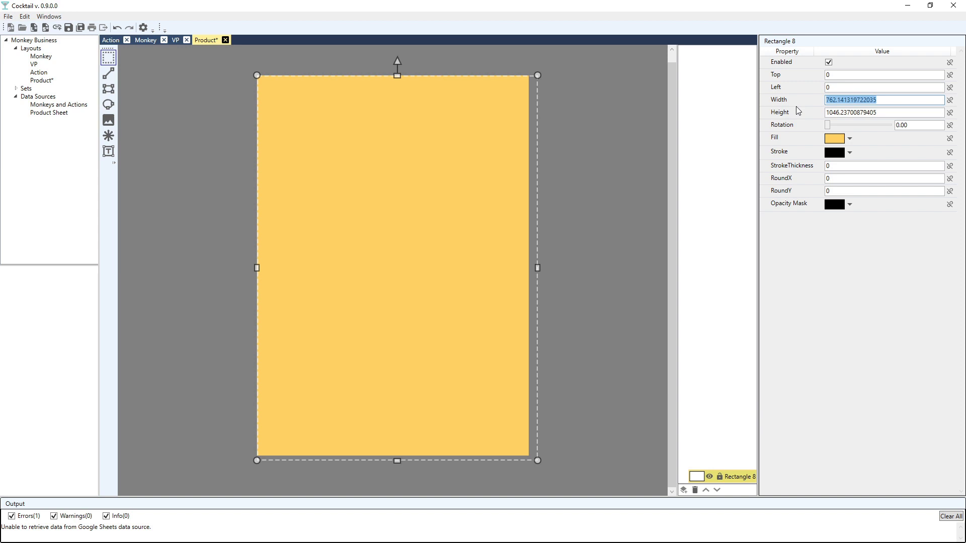
text(738)
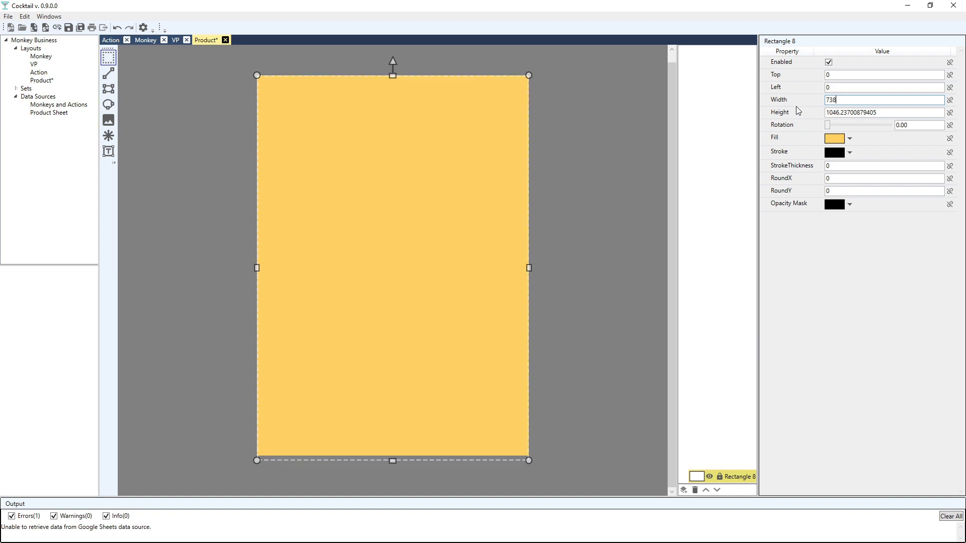
key(Tab)
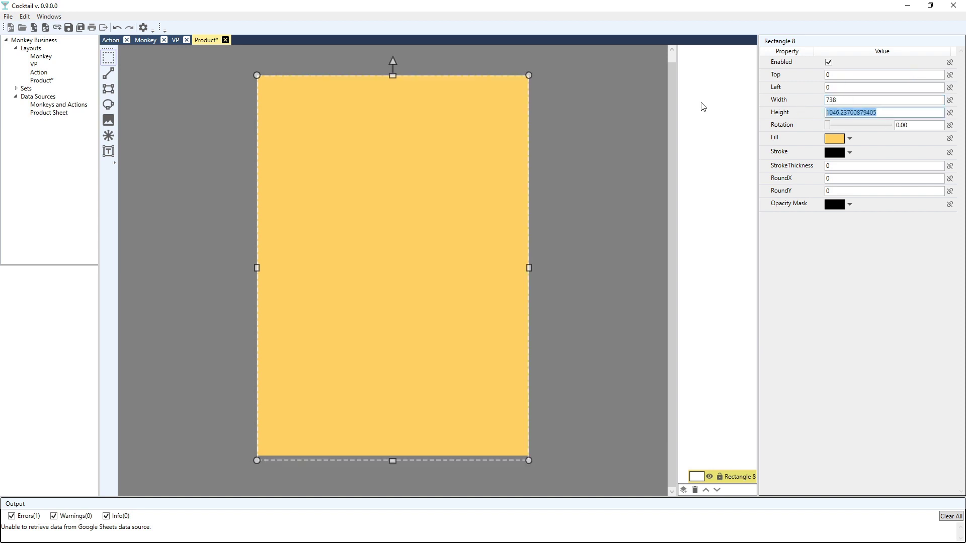
text(1033)
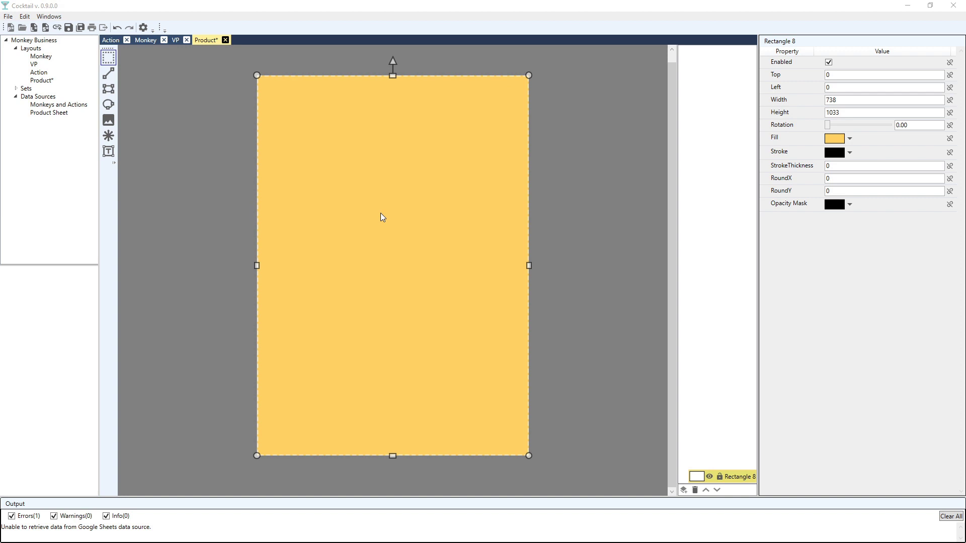
click(562, 208)
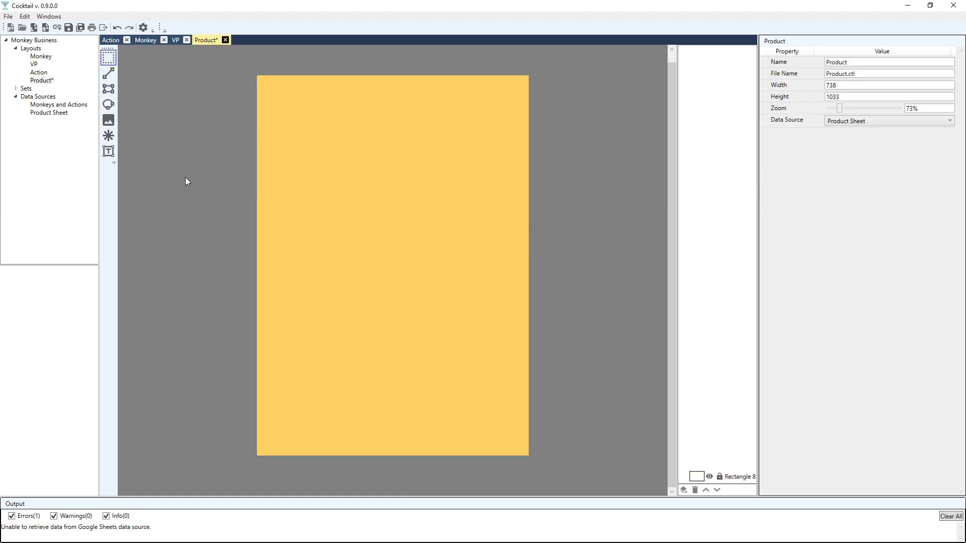
Draw a rectangle about 692 by 660 inside the card's upper area, with solid white fill #FFFFFFFF and stroke thickness 0.
click(108, 89)
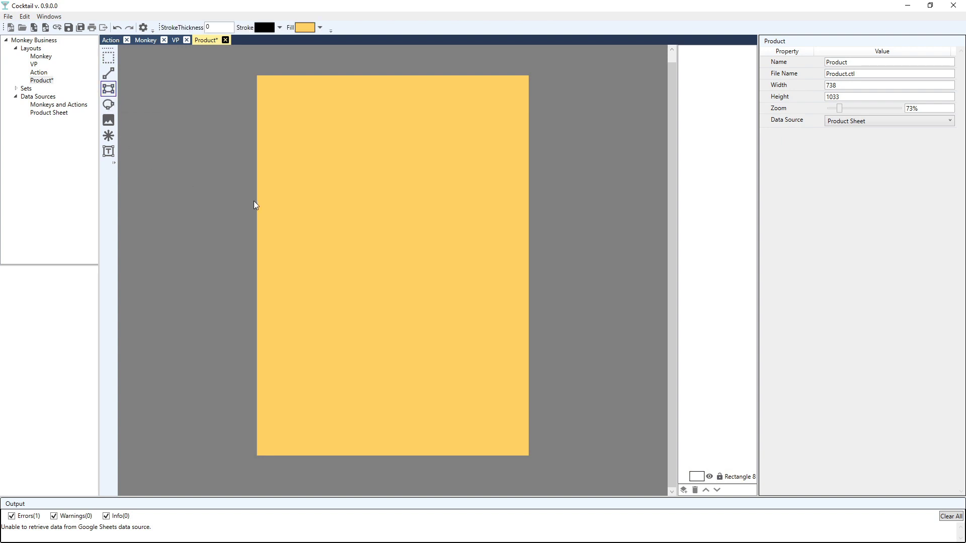
click(320, 27)
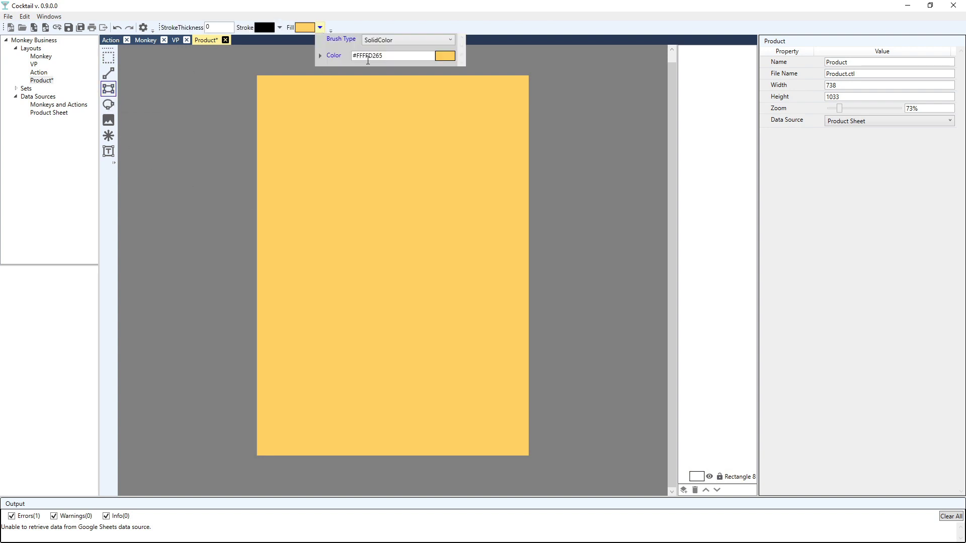
click(320, 56)
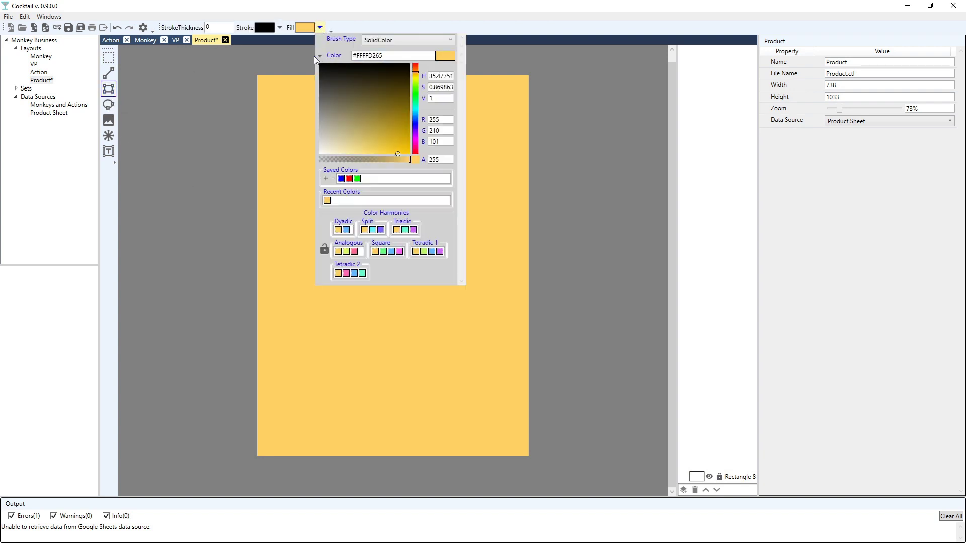
drag(398, 153, 310, 156)
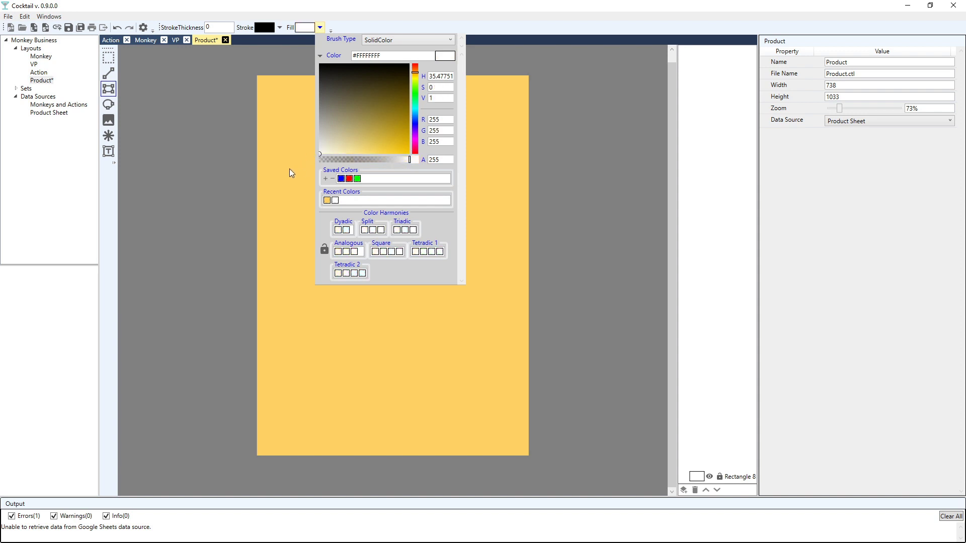
click(497, 63)
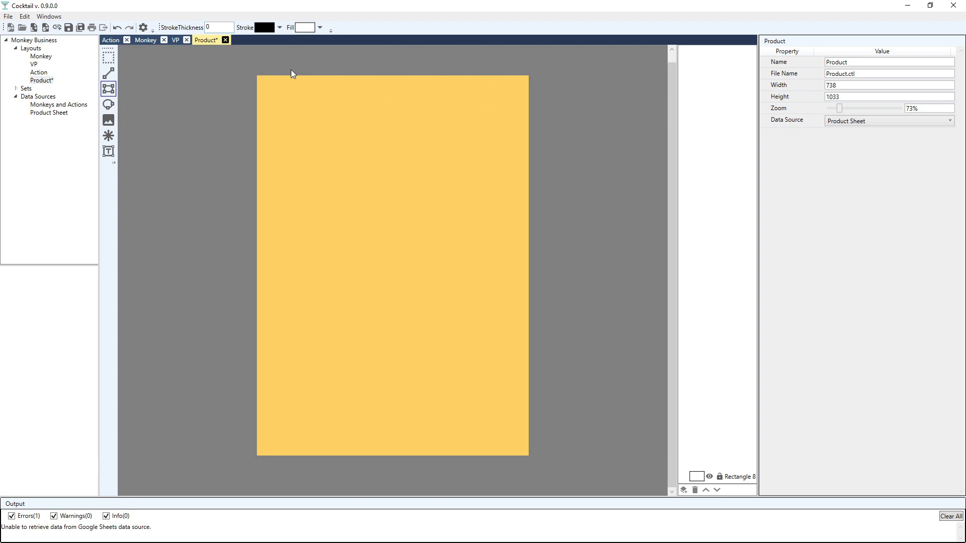
drag(268, 89, 523, 331)
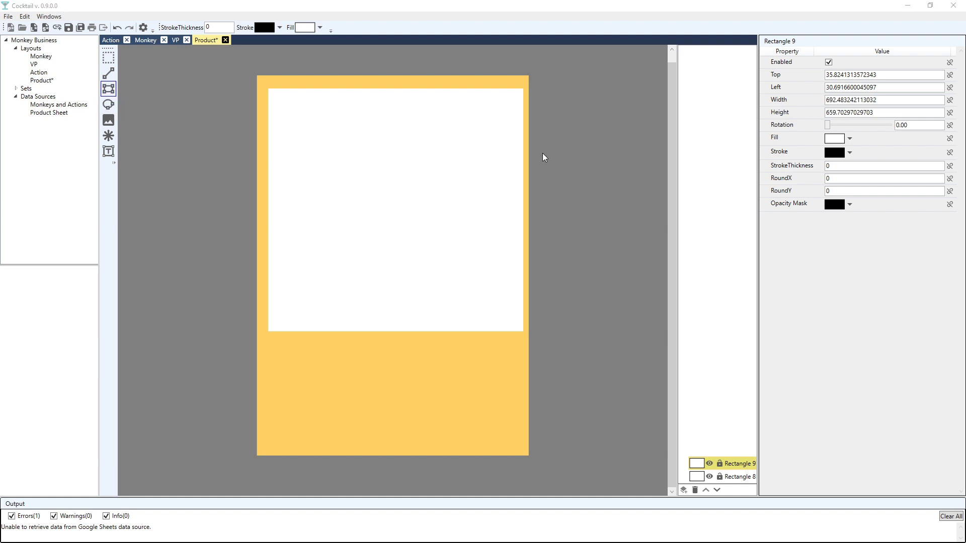
Position the white rectangle by setting its Top and Left values to 45.
click(109, 57)
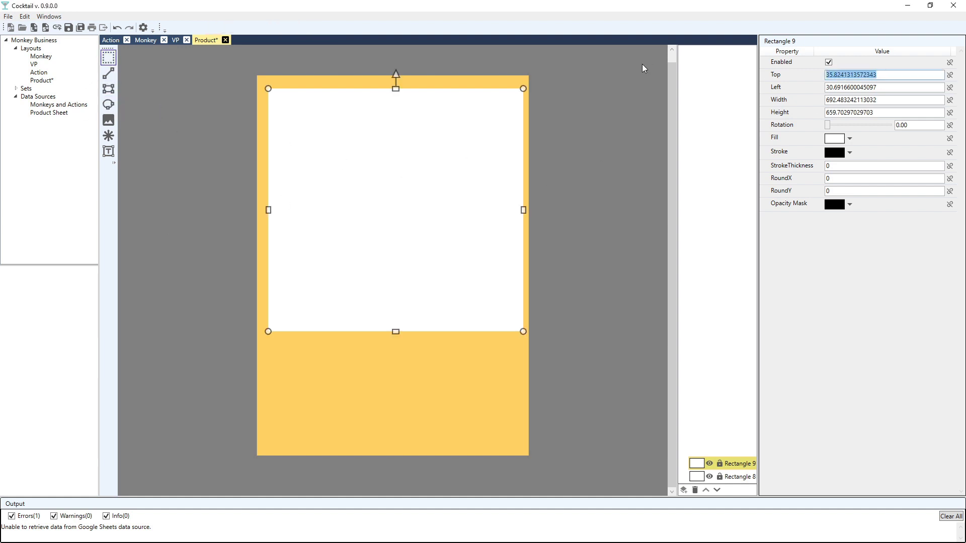
text(45)
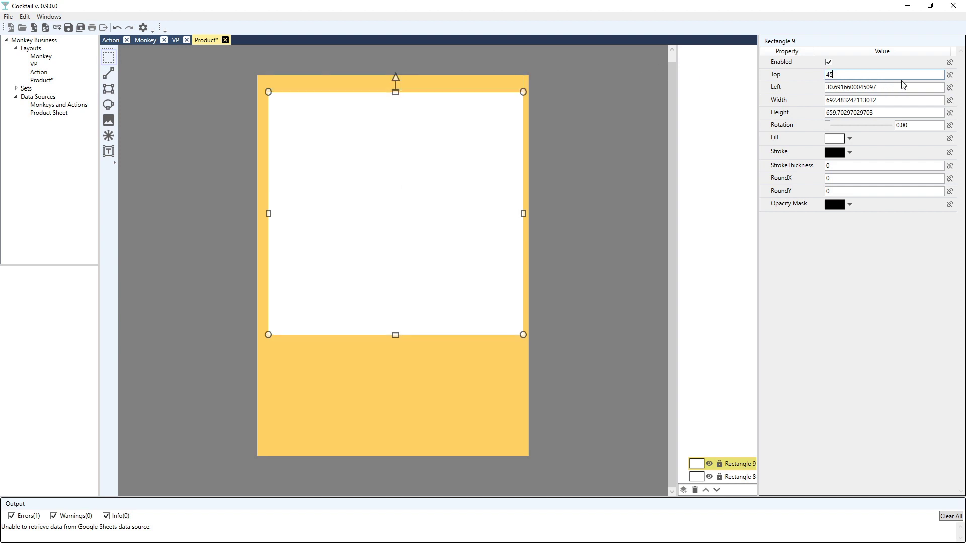
key(Tab)
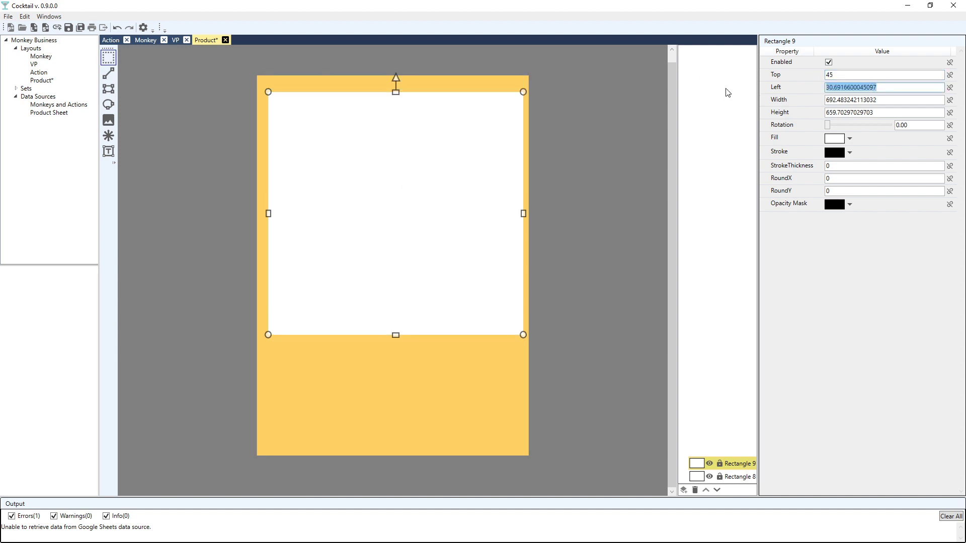
mouse_move(525, 89)
mouse_down()
mouse_move(444, 129)
mouse_move(430, 98)
mouse_move(509, 55)
mouse_move(518, 92)
mouse_up()
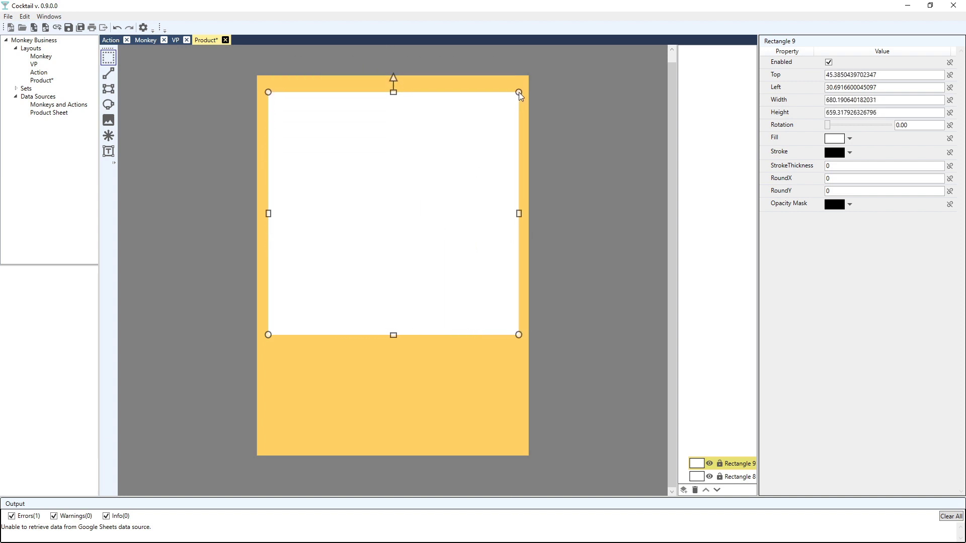
mouse_move(395, 76)
mouse_down()
mouse_move(477, 164)
mouse_move(264, 87)
mouse_move(285, 46)
mouse_move(409, 44)
mouse_move(393, 59)
mouse_up()
drag(882, 75, 672, 67)
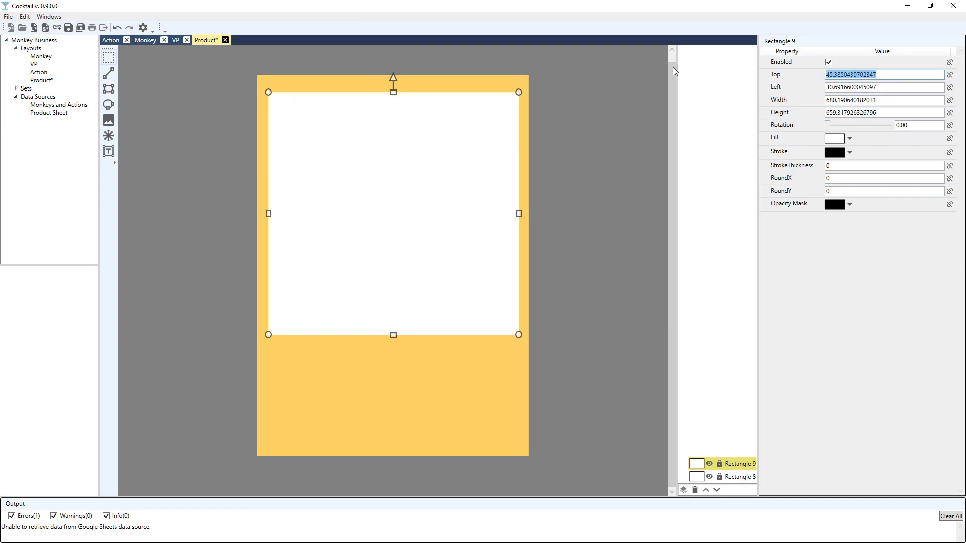
text(45)
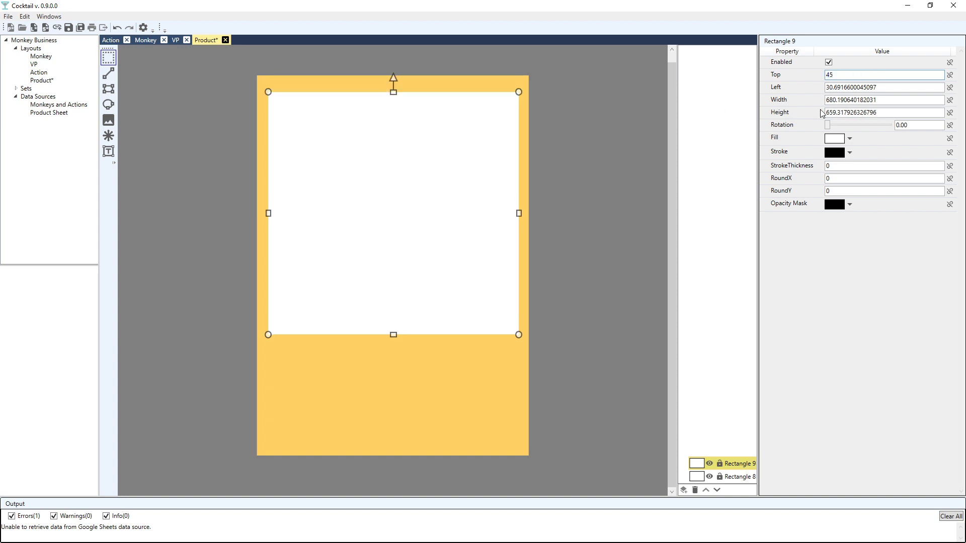
key(Tab)
text(45)
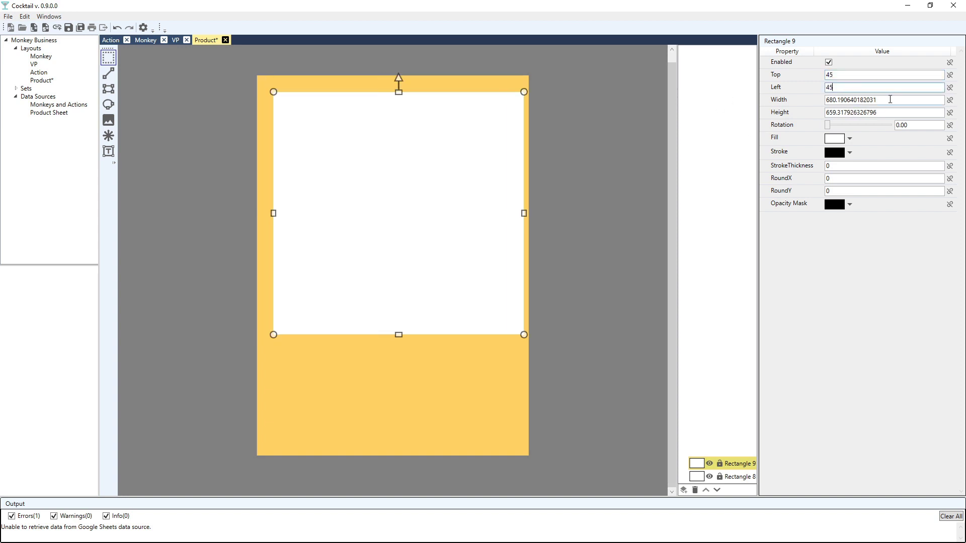
Set the white rectangle's width to 650 and height to 731.
drag(890, 99, 696, 94)
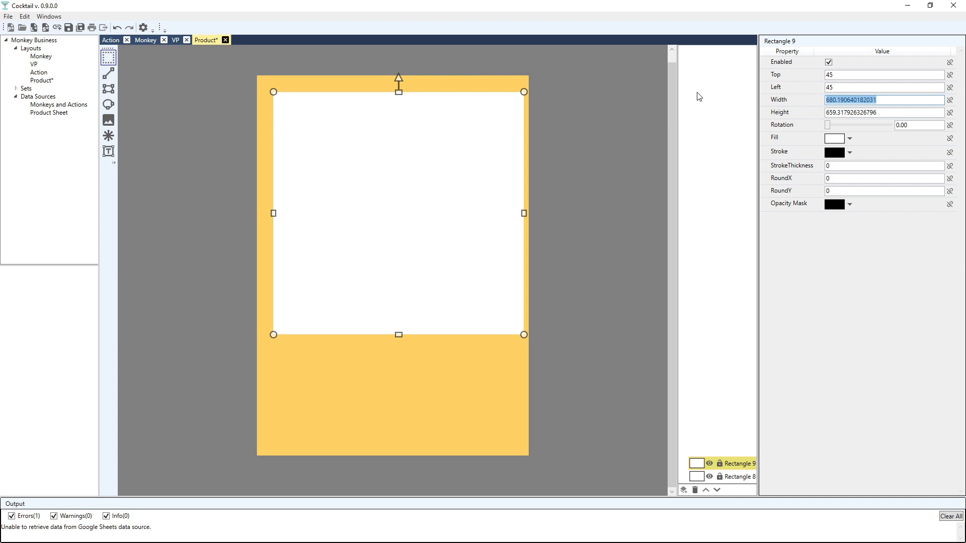
text(650)
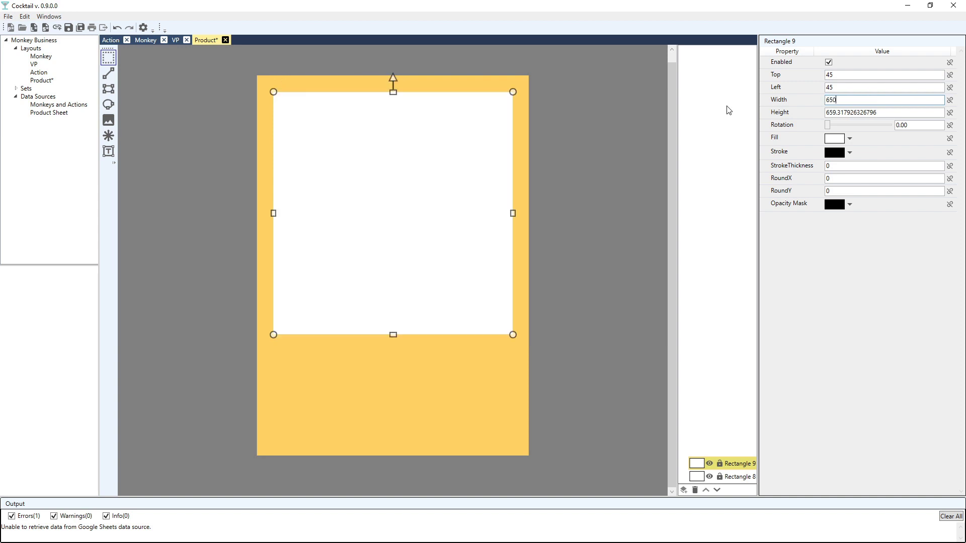
drag(896, 113, 695, 104)
text(731)
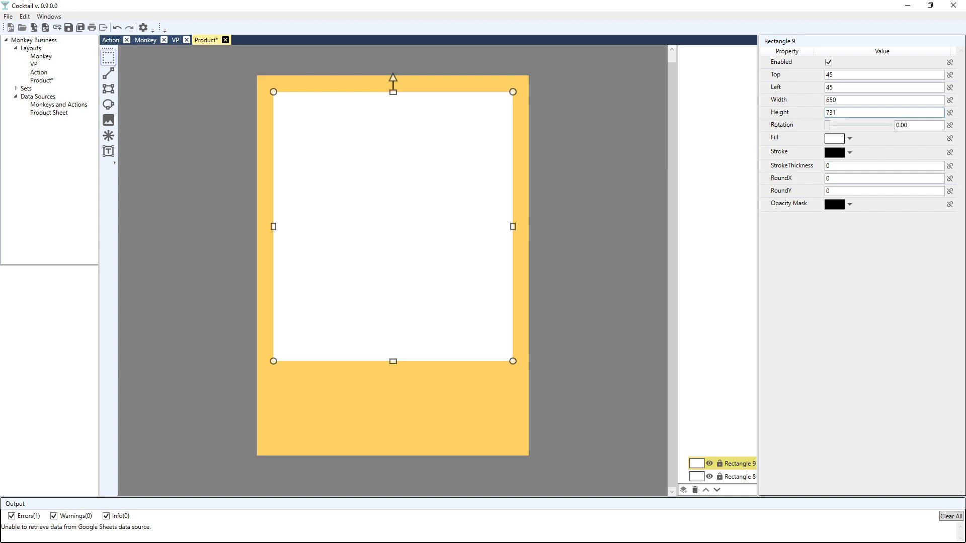
Draw an image frame about 652 by 733 over the white rectangle and load Art/PROD_MonkeyWorkout.png into it.
click(110, 121)
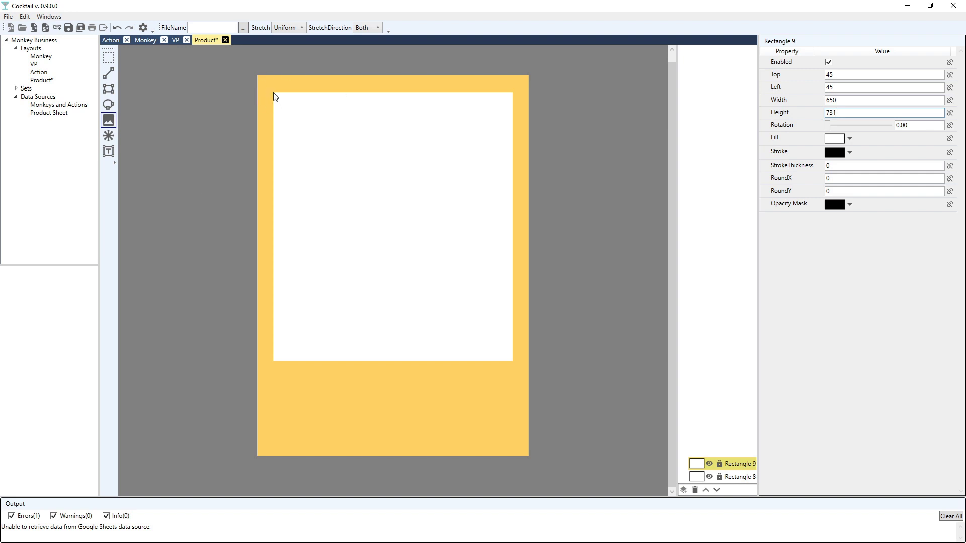
drag(274, 93, 513, 361)
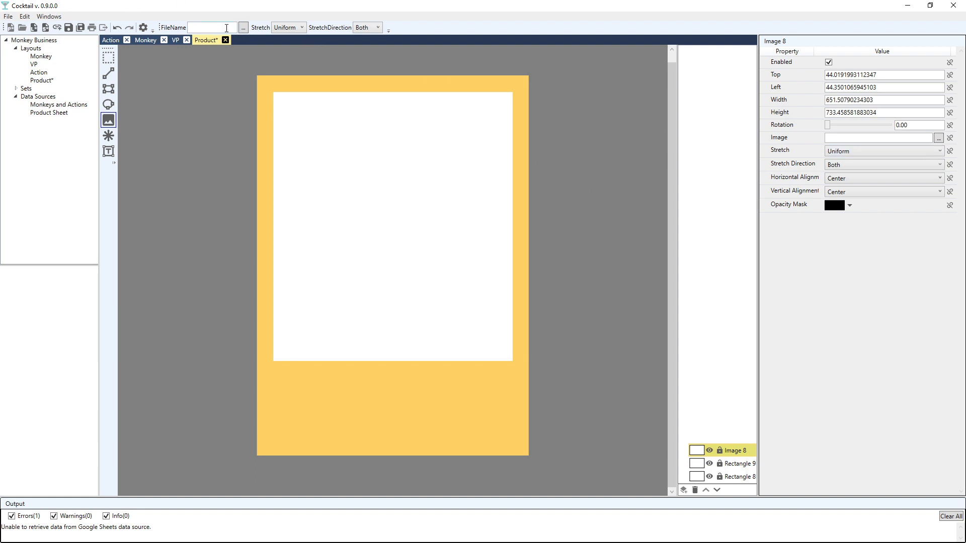
click(939, 139)
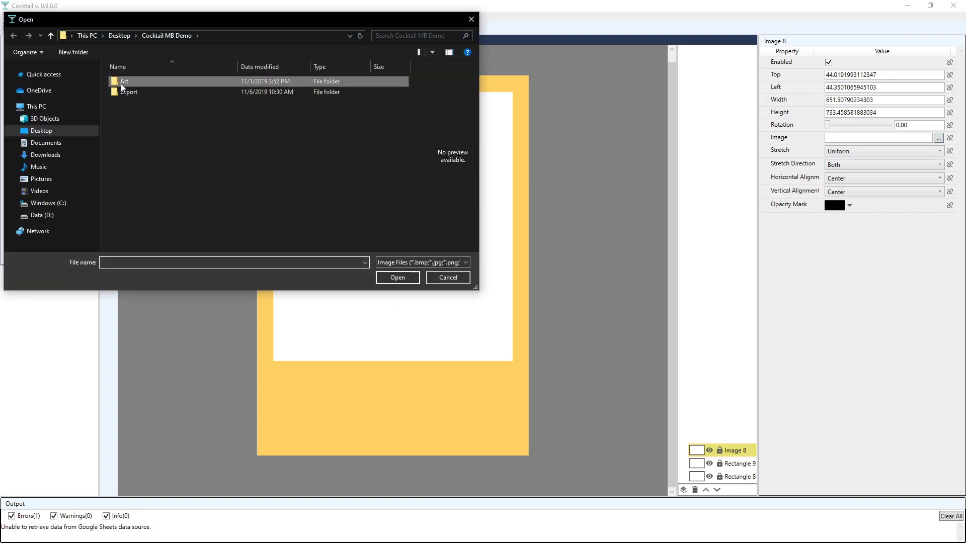
double_click(120, 83)
drag(420, 83, 403, 198)
double_click(368, 155)
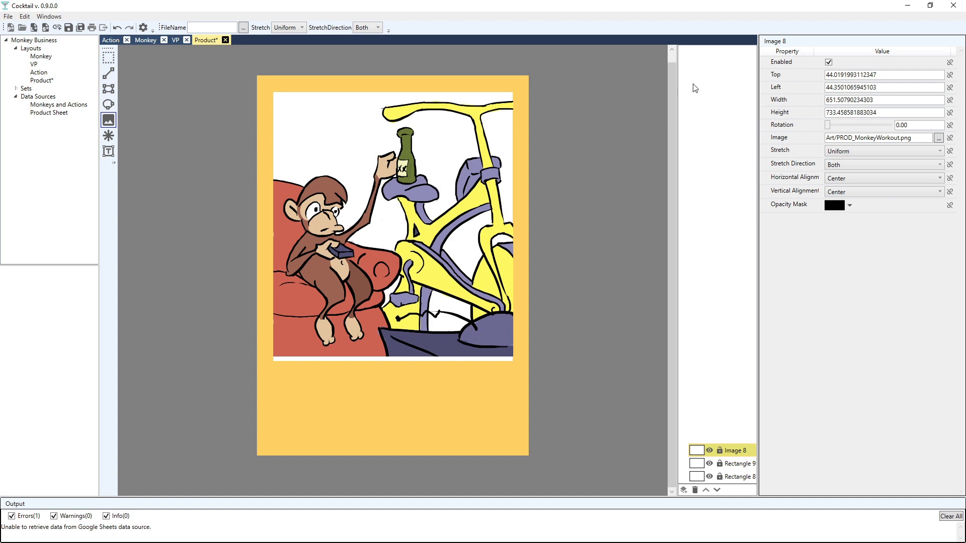
Align the monkey image with the white rectangle's upper-left corner by setting its Top and Left values to 45.
drag(830, 74, 934, 78)
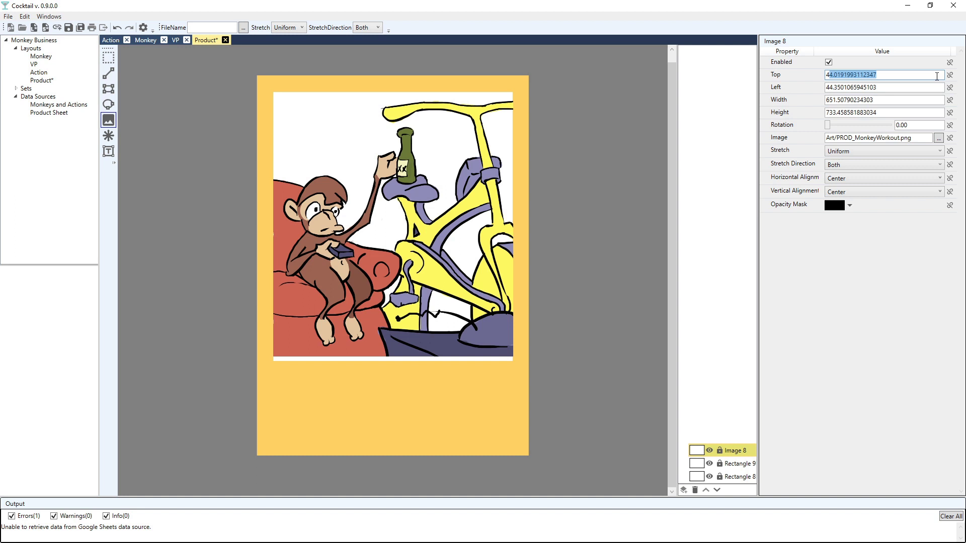
text(5)
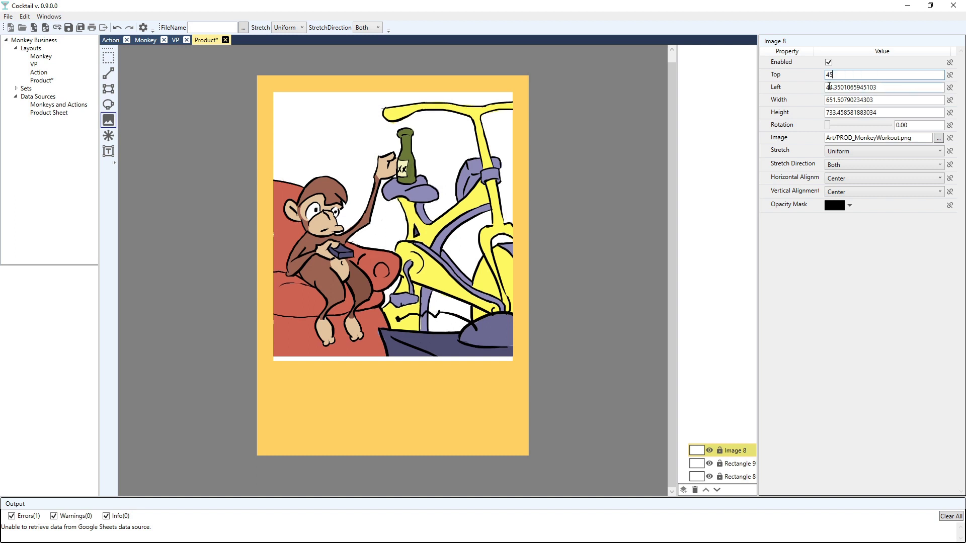
drag(829, 87, 892, 89)
text(5)
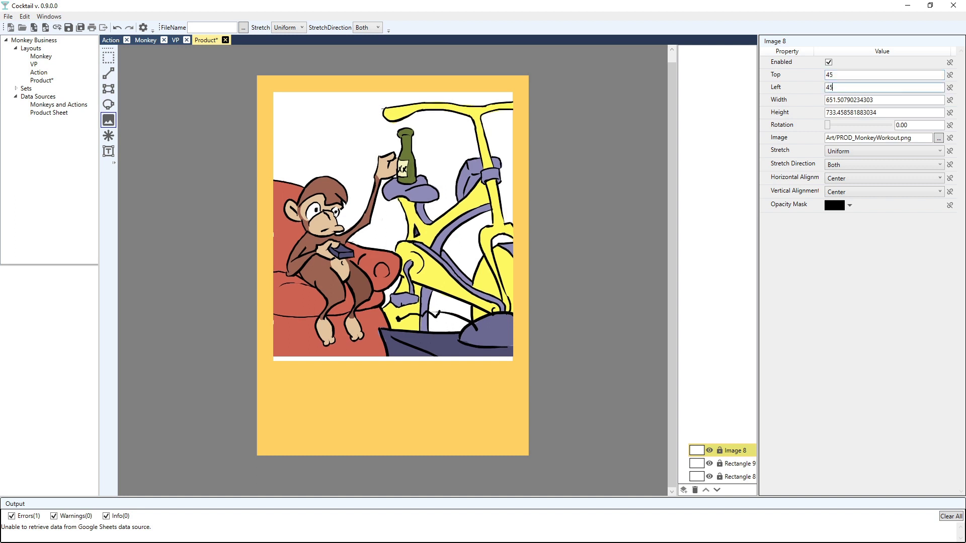
Set the monkey image's width to 650, height to 731 and vertical alignment to Bottom.
click(835, 100)
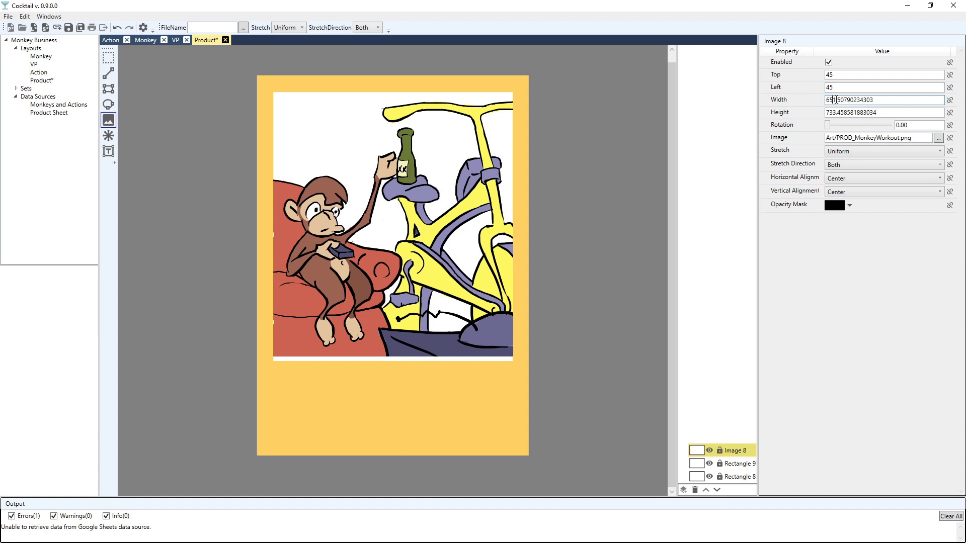
drag(835, 100, 904, 101)
text(0)
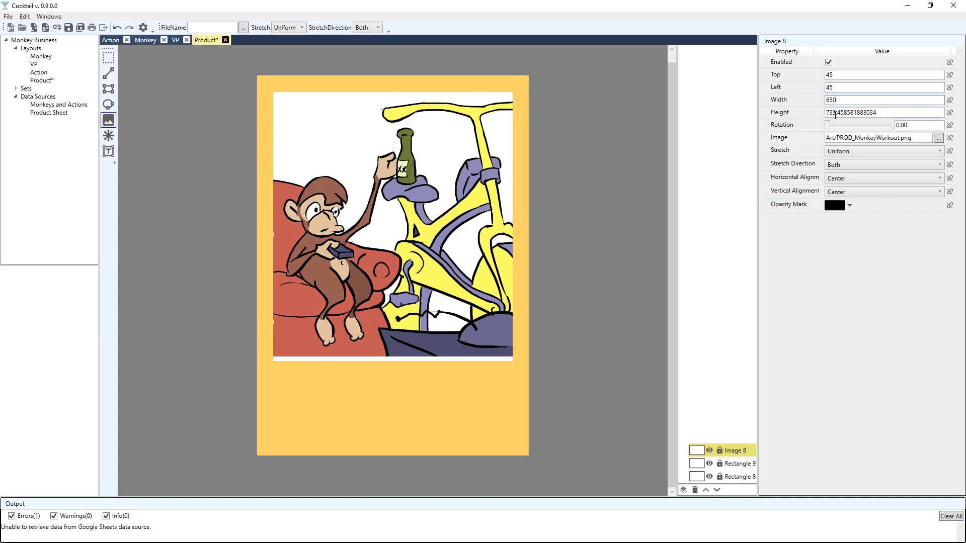
drag(838, 115, 914, 116)
key(BackSpace)
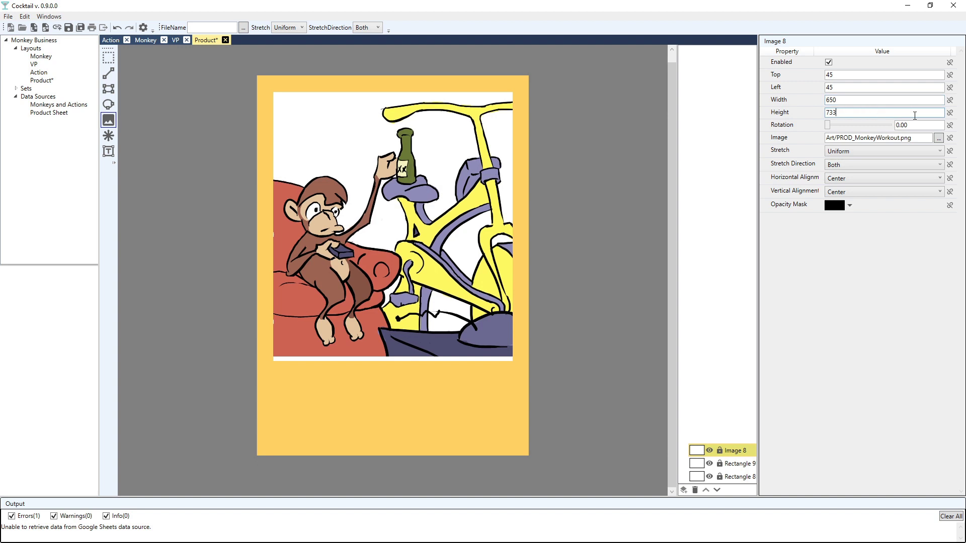
drag(833, 112, 843, 110)
text(1)
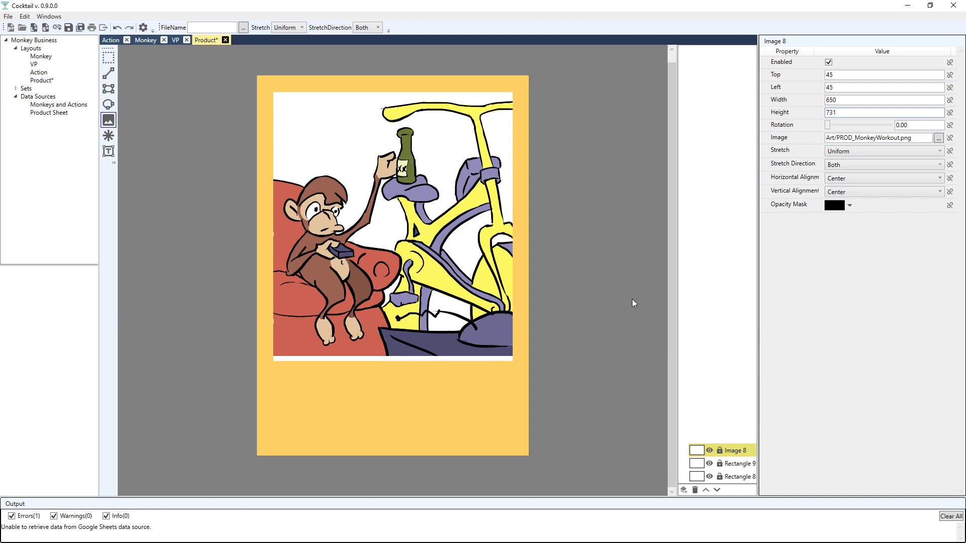
click(940, 194)
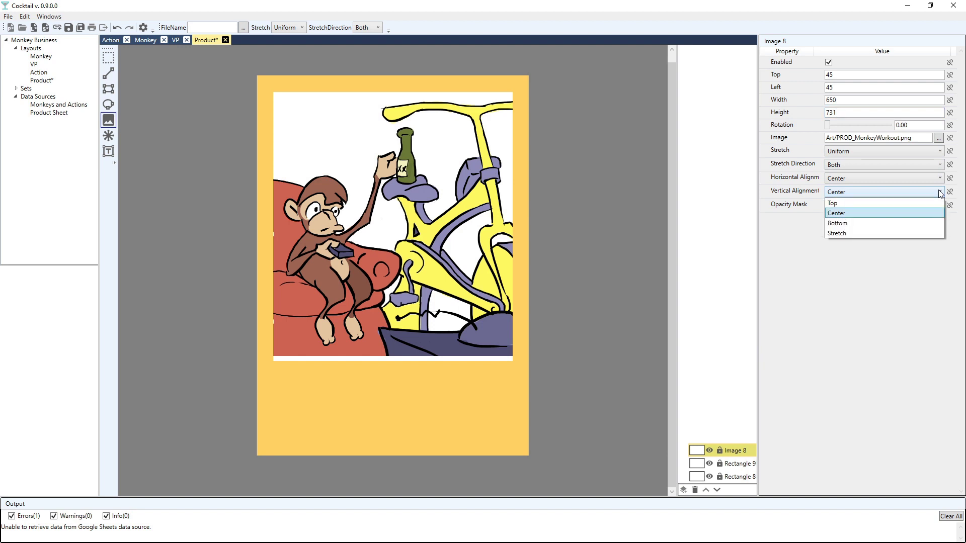
click(898, 224)
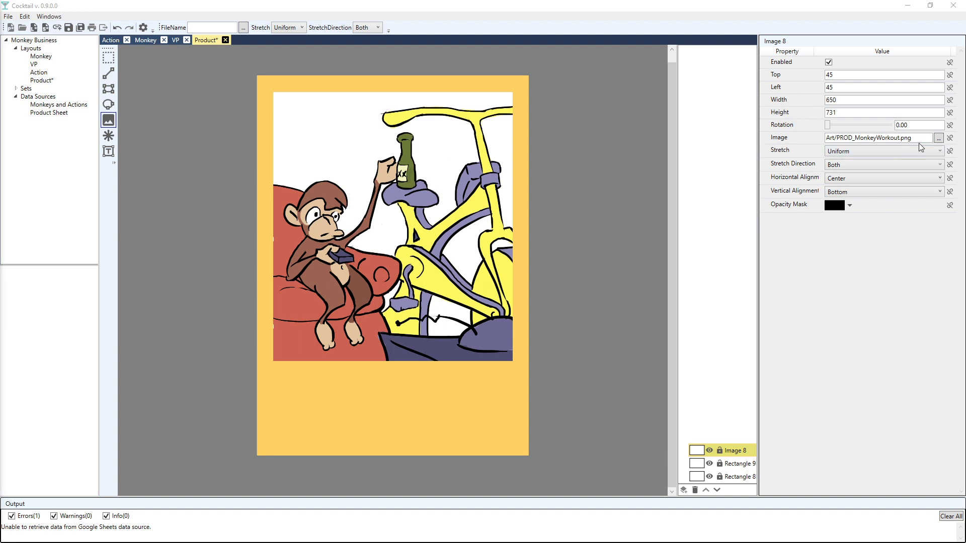
Link the monkey image's Image property directly to the Image column of the data source.
click(949, 139)
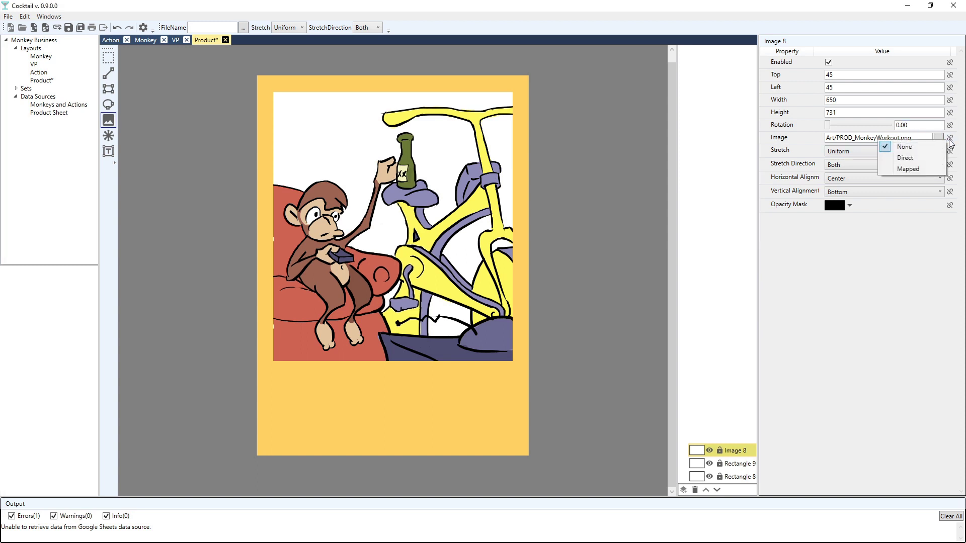
click(921, 160)
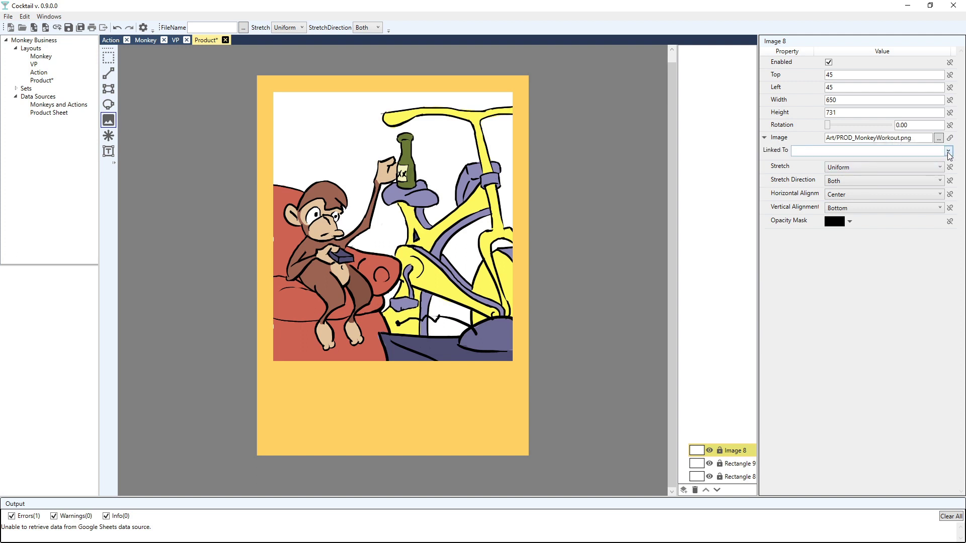
click(949, 152)
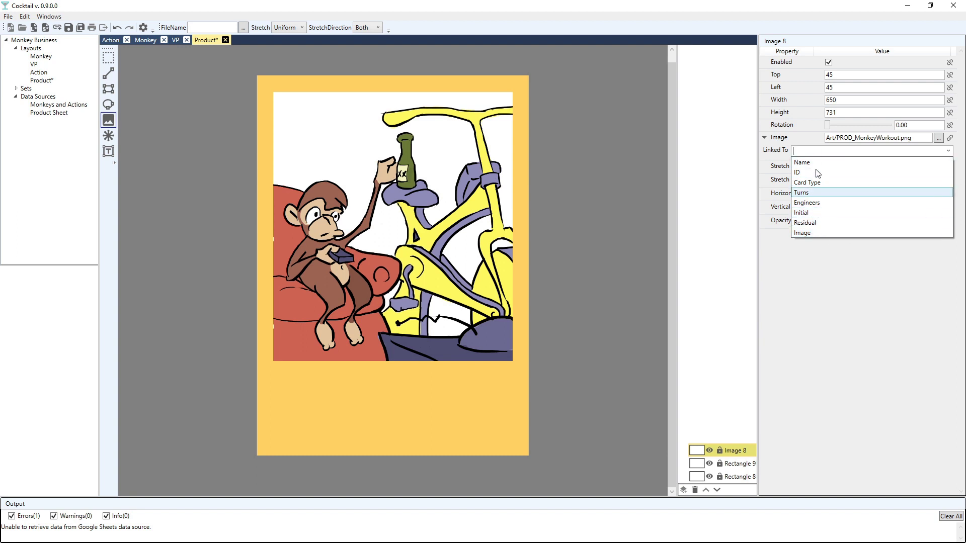
click(805, 233)
click(832, 251)
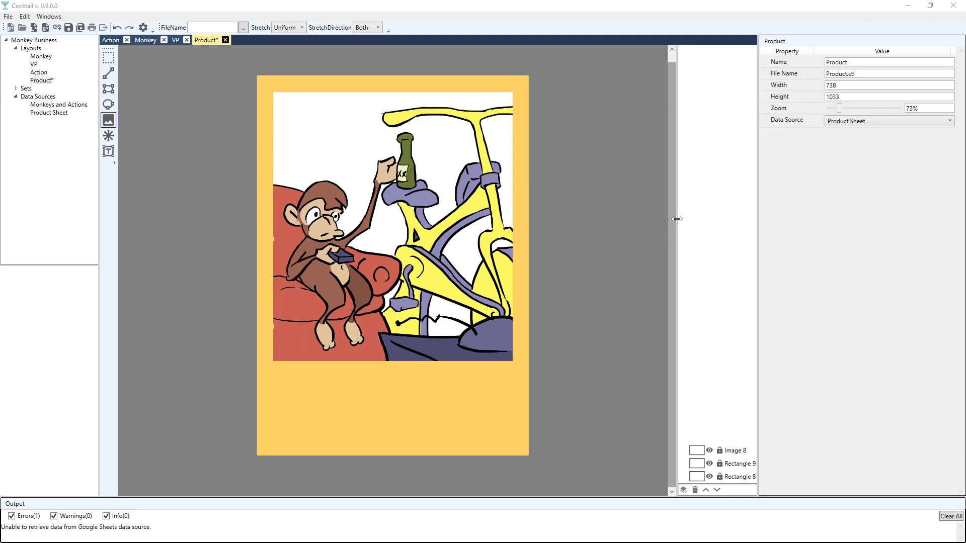
Widen the layer list and rename the monkey image's layer as Portrait.
drag(677, 218, 619, 222)
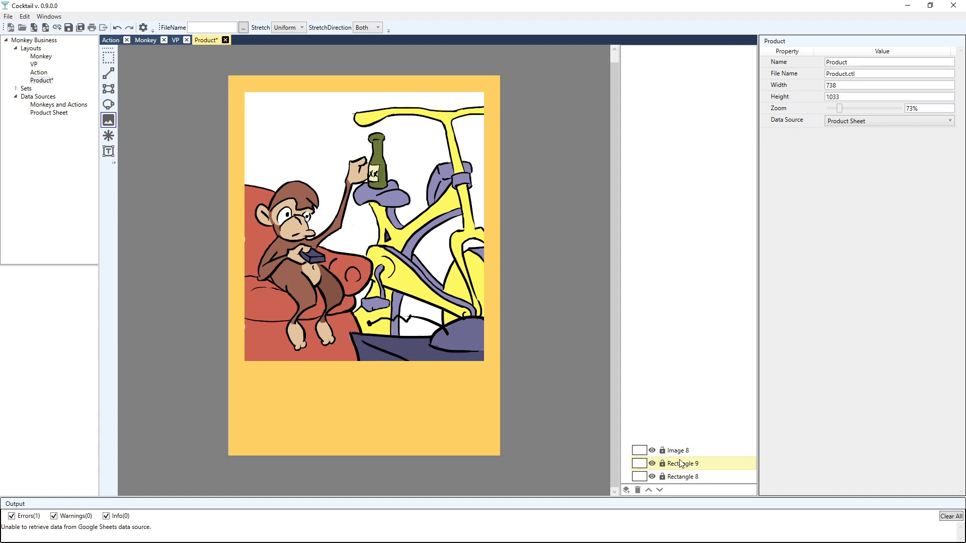
click(108, 57)
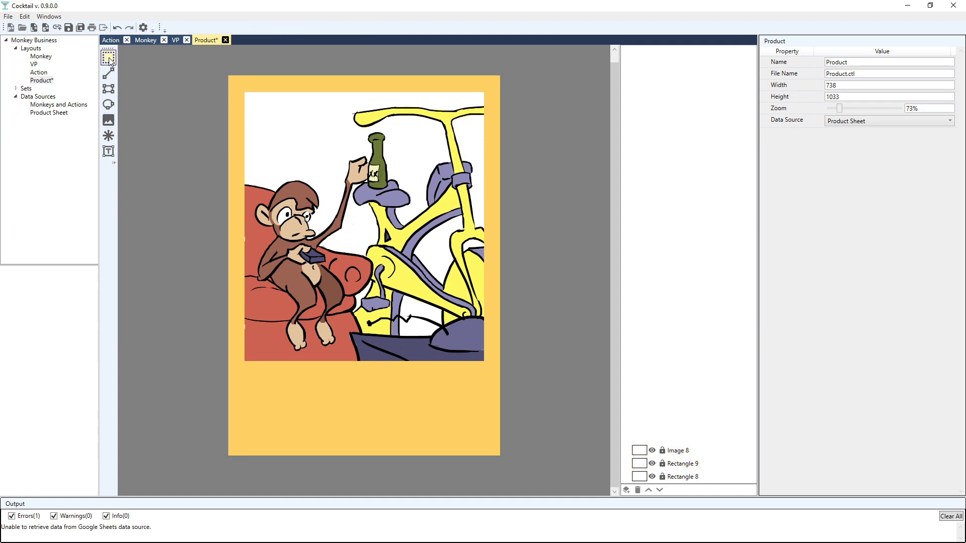
click(695, 451)
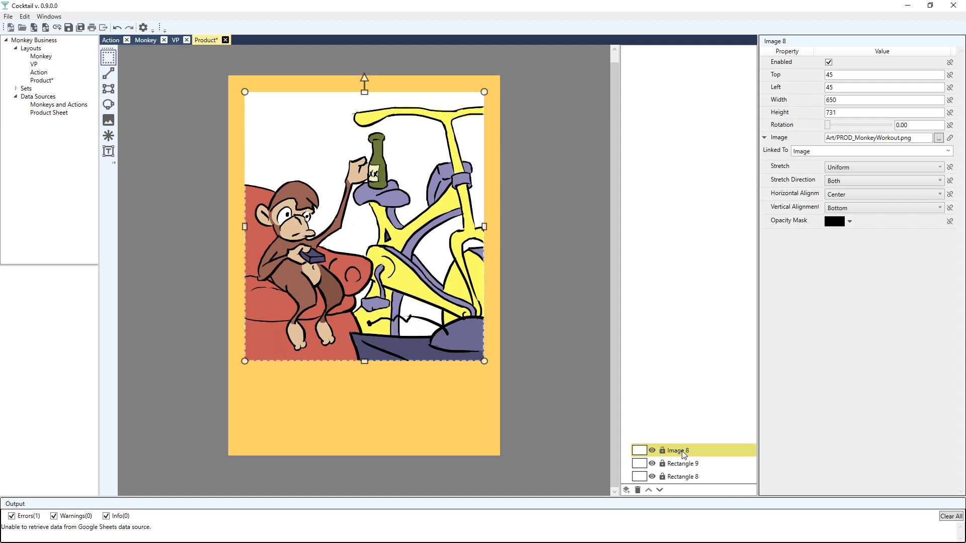
double_click(682, 451)
text(Portri)
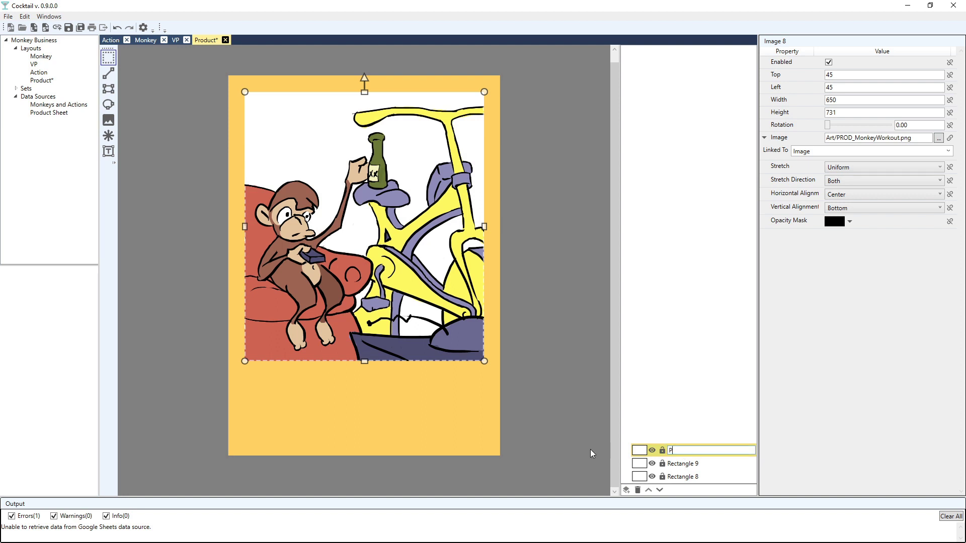
key(BackSpace)
text(ait)
click(696, 464)
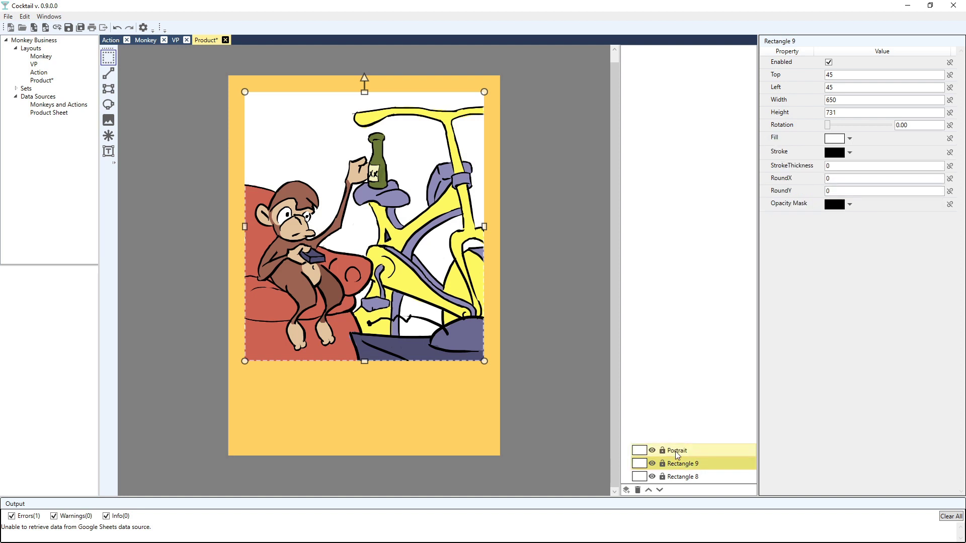
click(676, 452)
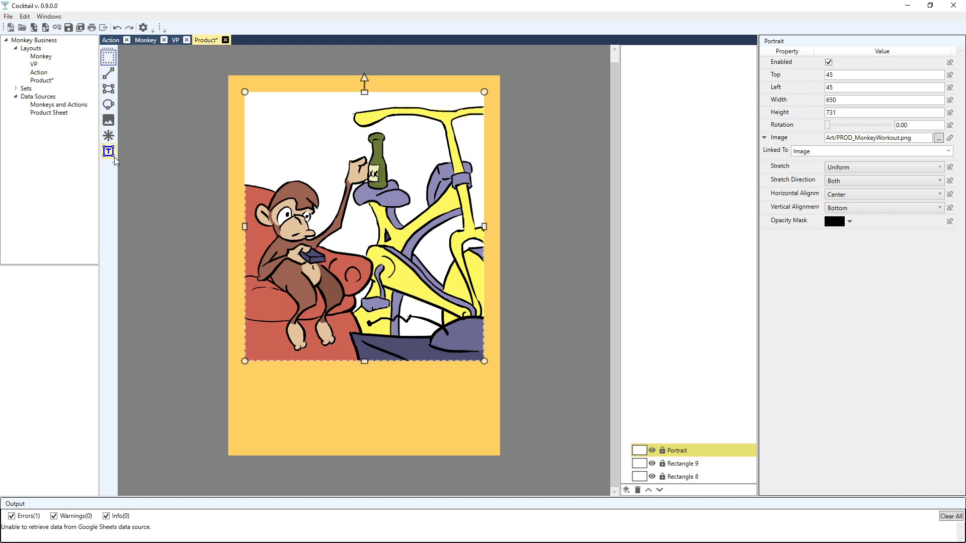
Draw an image frame about 606 by 71 across the top of the artwork and load Art/HILITE_Orange.png into it.
click(108, 120)
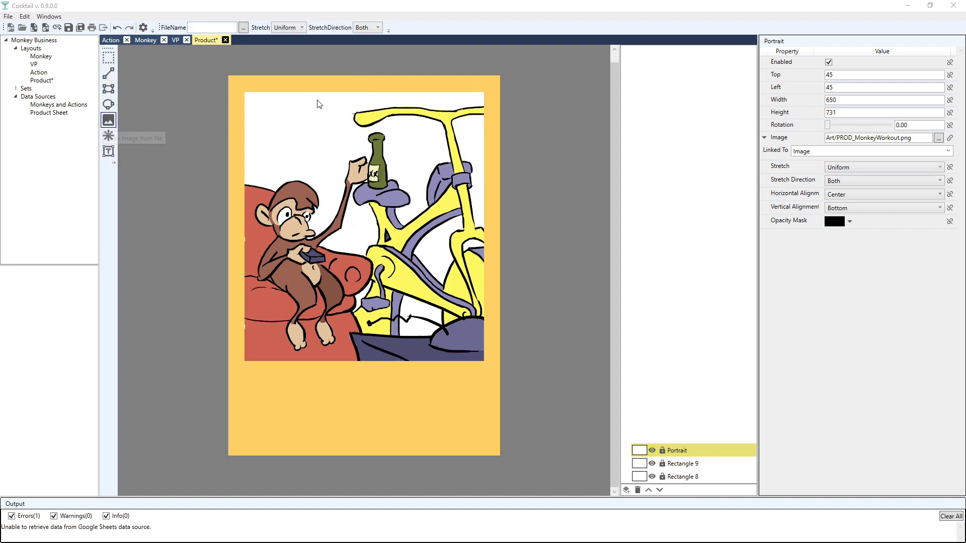
drag(255, 99, 478, 130)
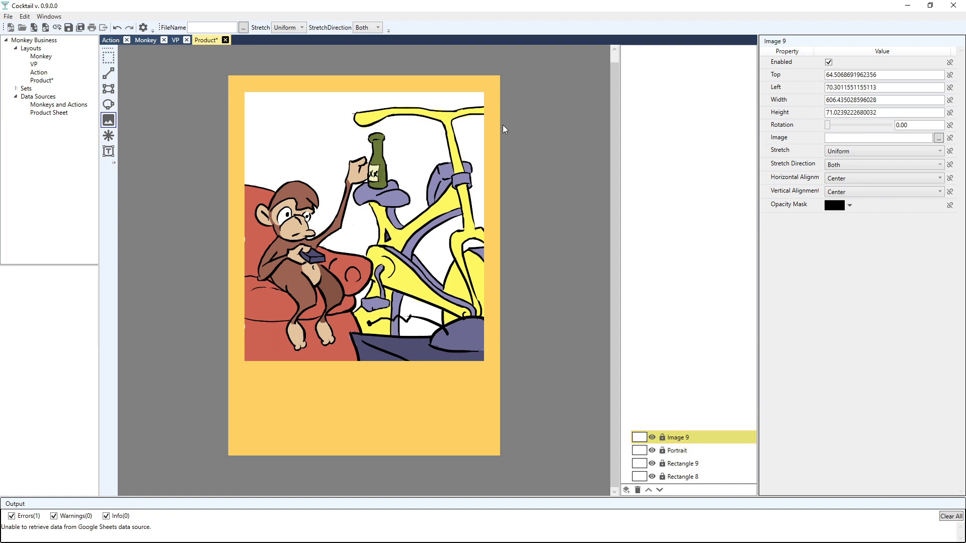
click(939, 138)
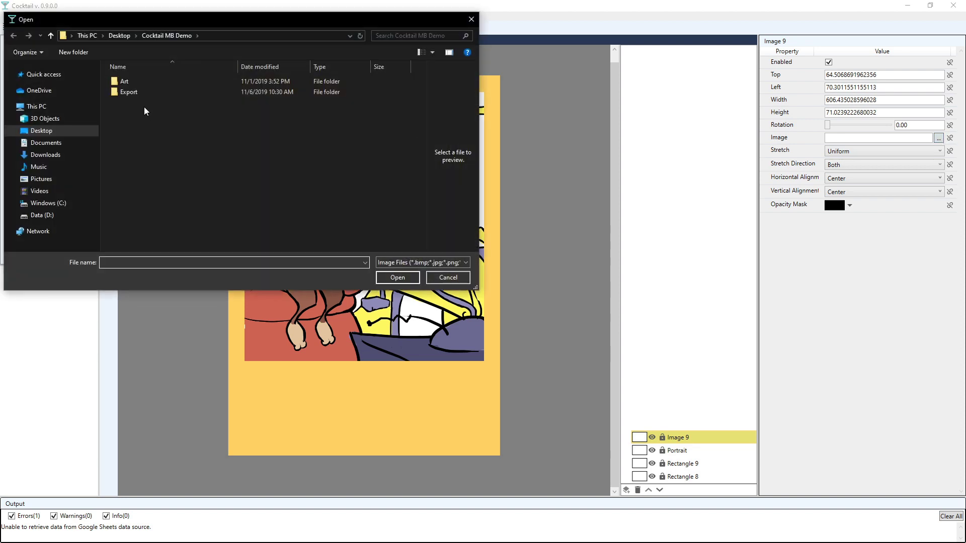
double_click(126, 82)
drag(425, 85, 416, 125)
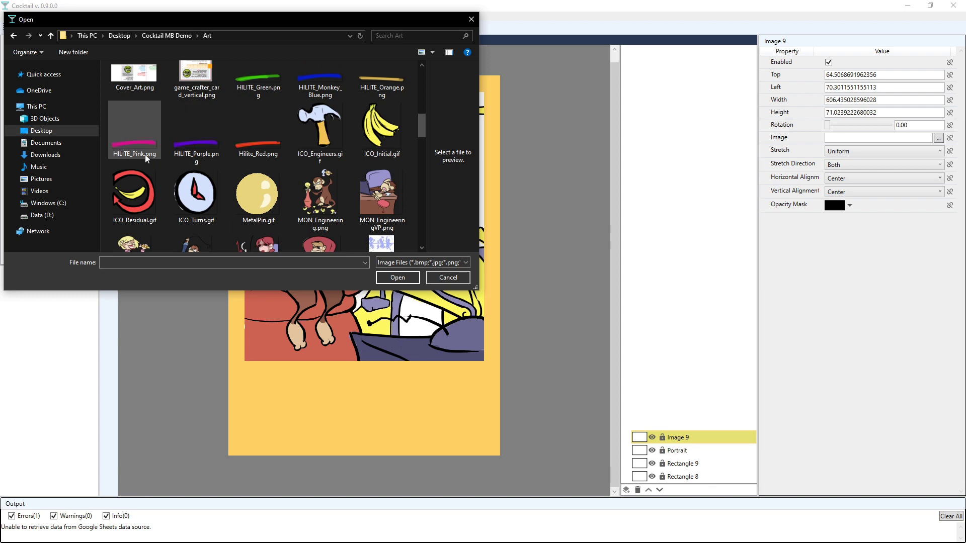
scroll(397, 158, down, 1)
scroll(403, 175, up, 2)
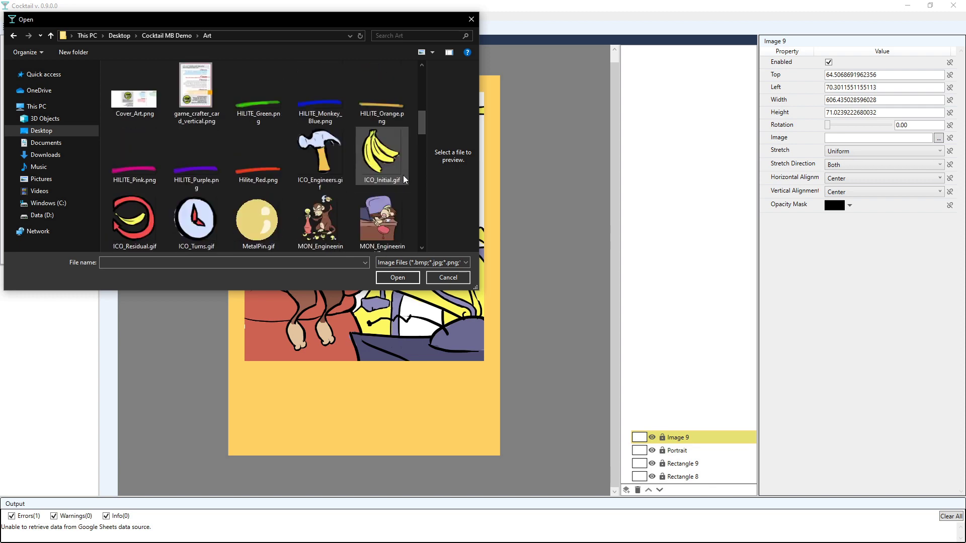
double_click(374, 105)
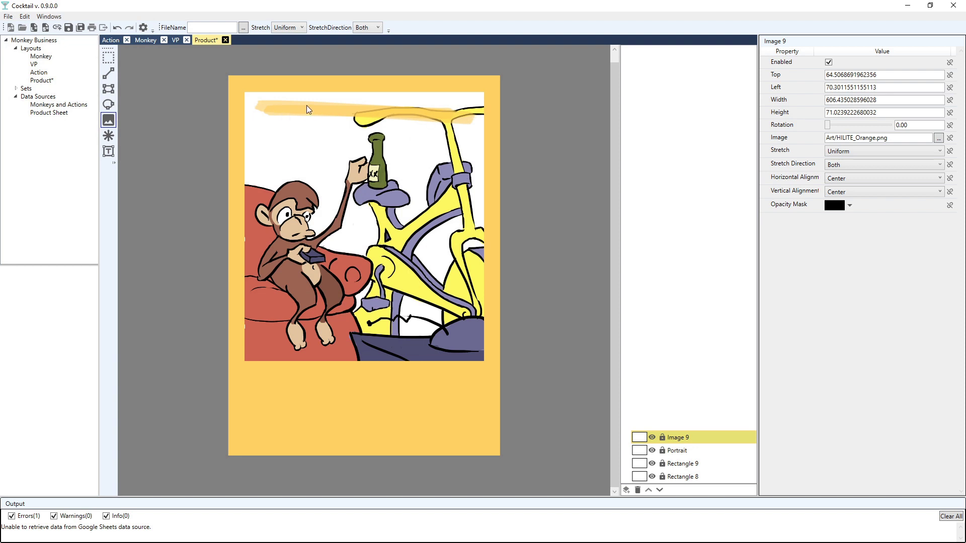
drag(888, 139, 812, 140)
click(914, 141)
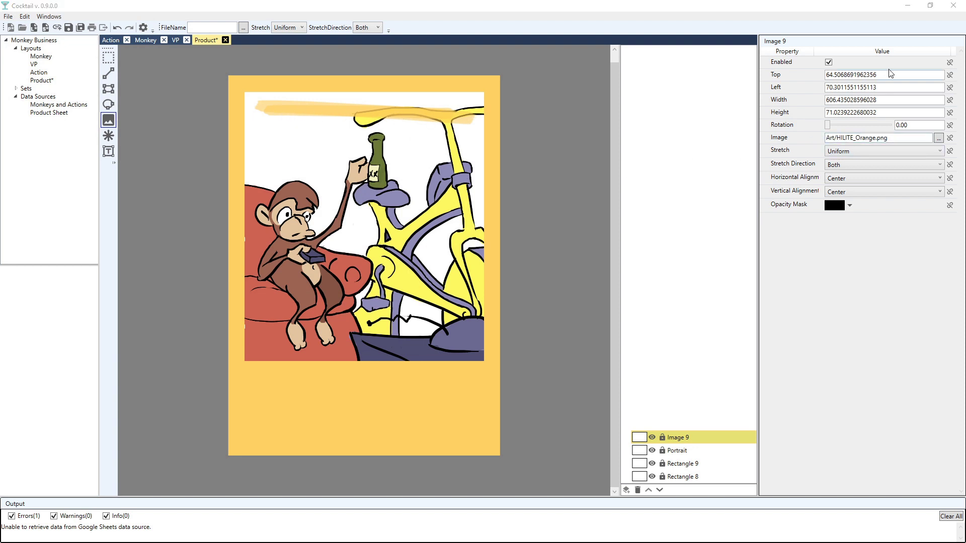
Set the orange highlight's Top to 57, Left to 50, width to 637 and height to 70.
click(891, 74)
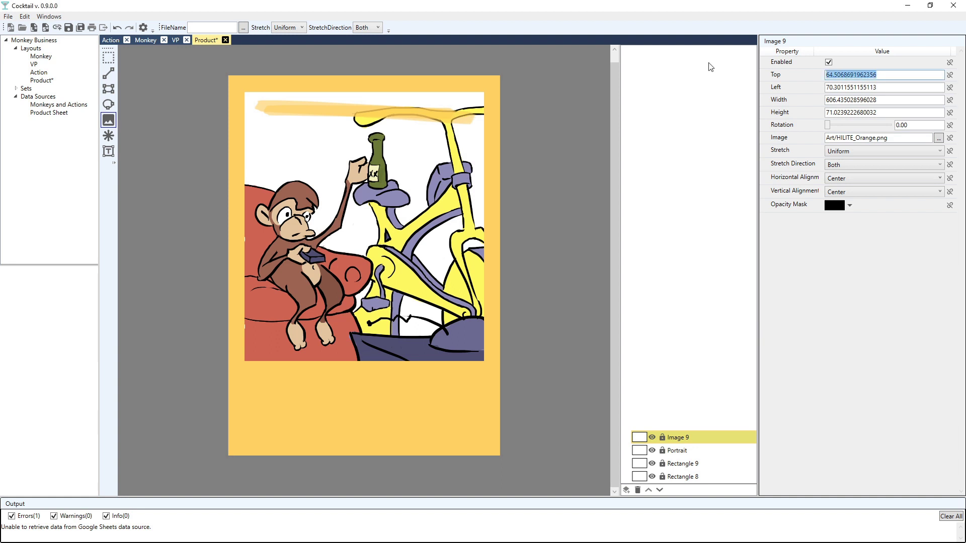
text(57)
key(Tab)
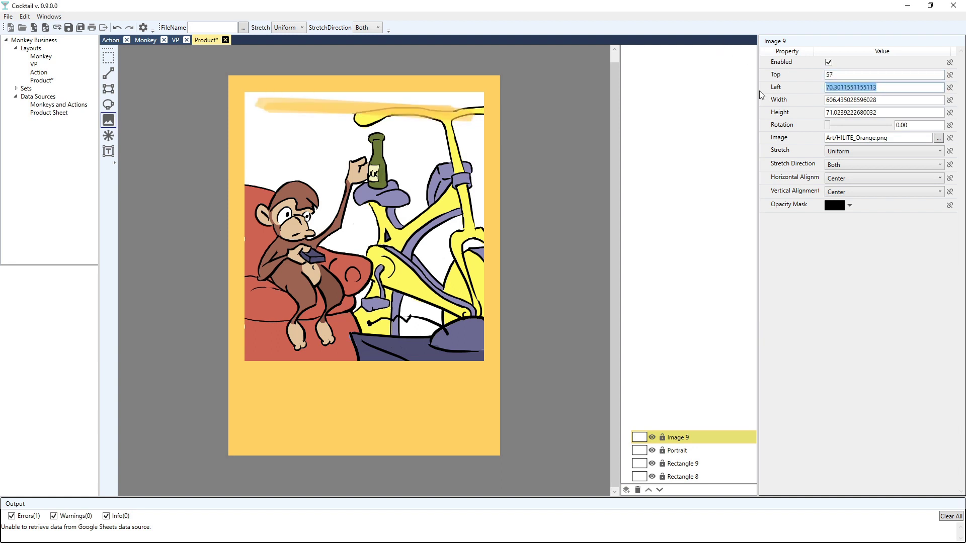
text(50)
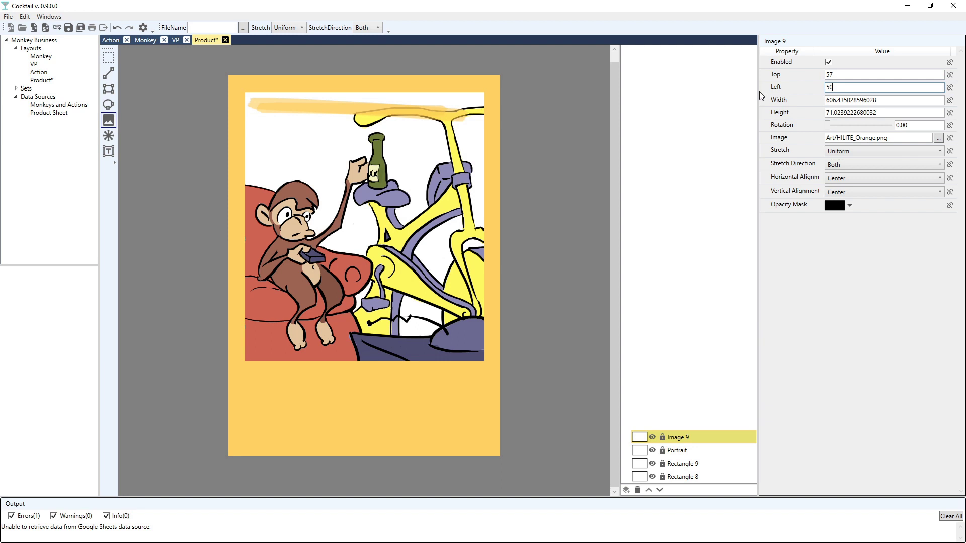
key(Tab)
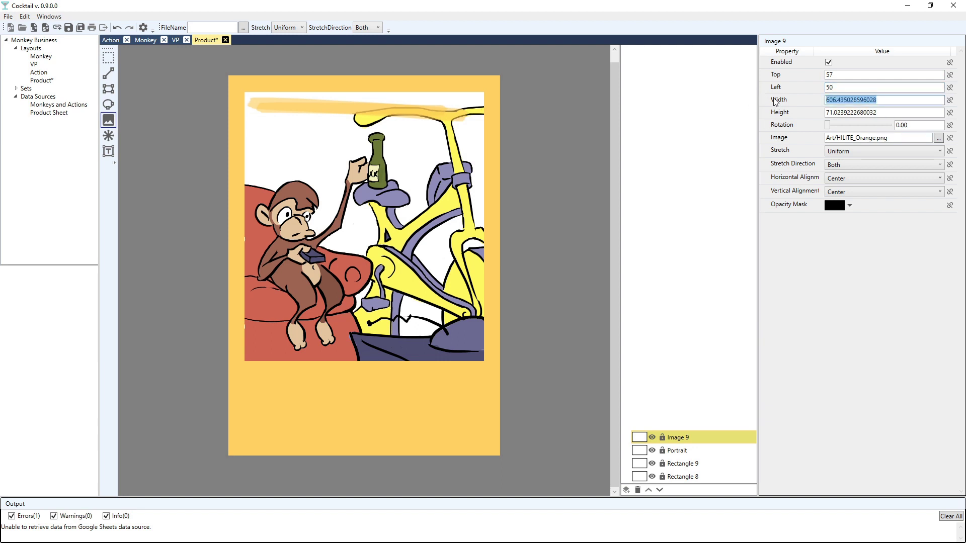
text(637)
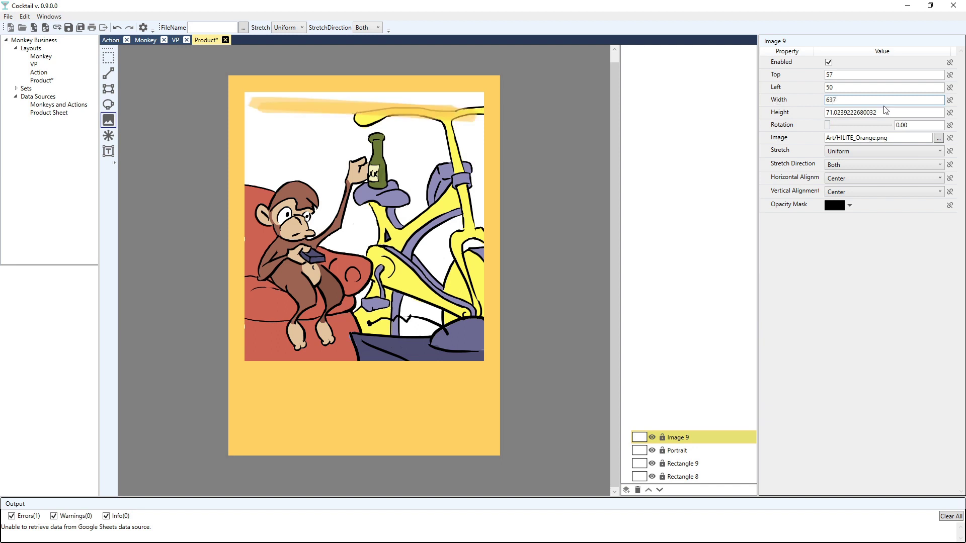
key(Tab)
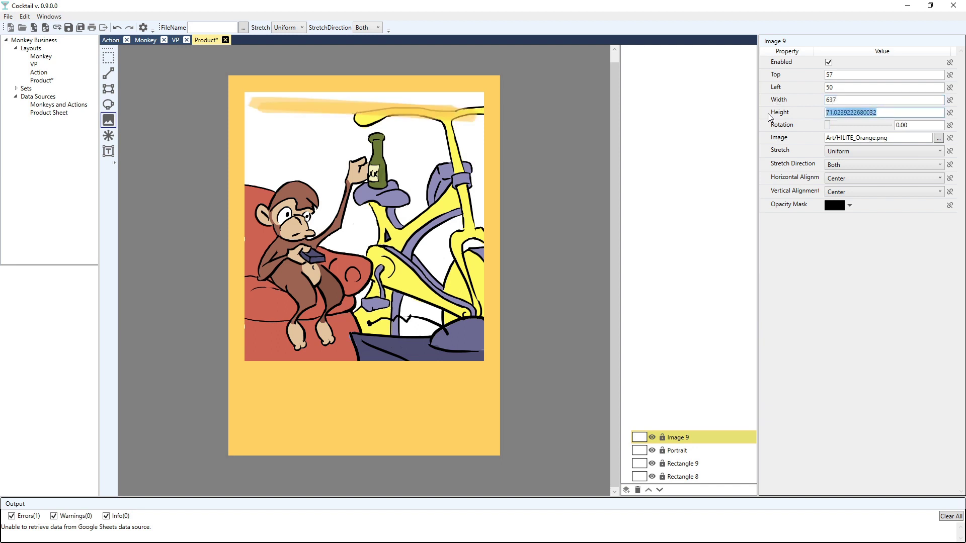
text(70)
Draw a text box about 650 by 57 over the orange highlight and set its font to Kristen ITC.
click(108, 152)
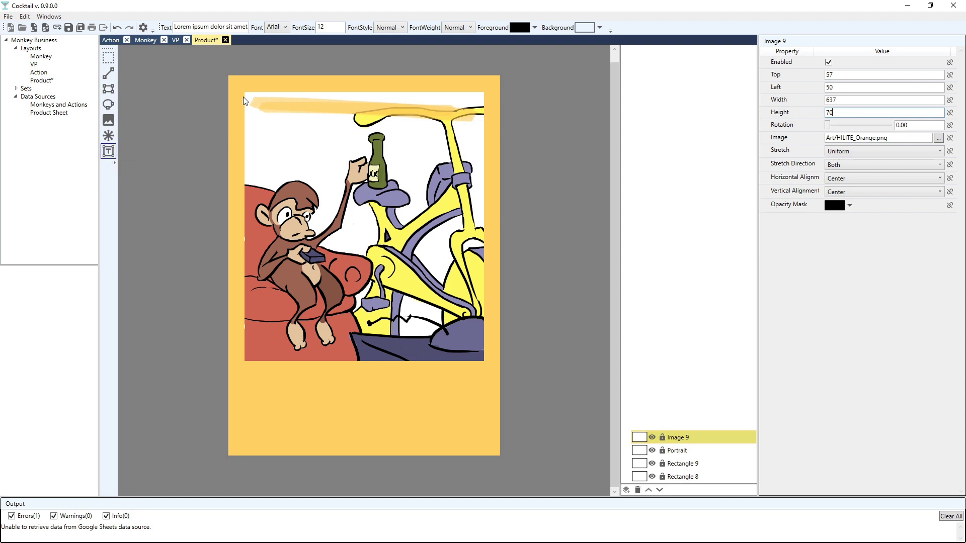
drag(246, 98, 486, 123)
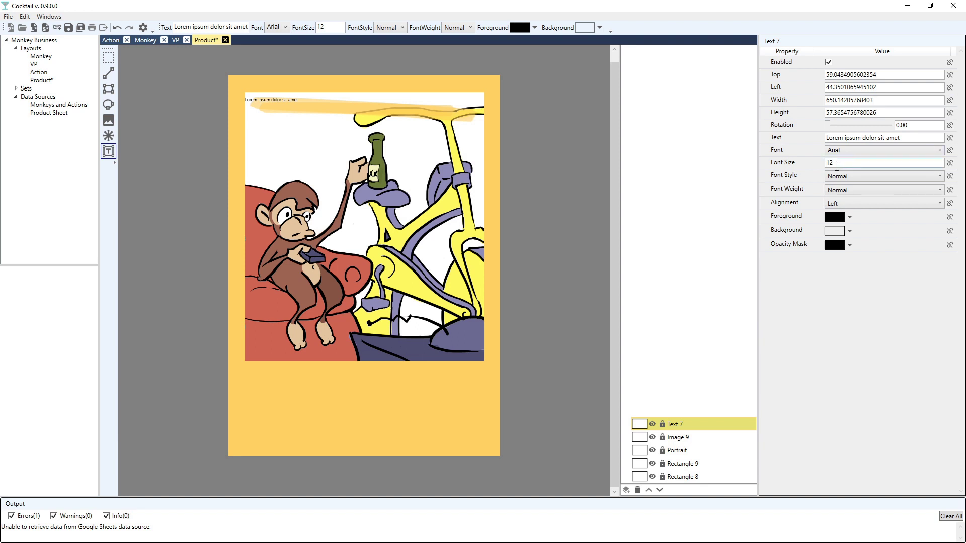
click(939, 151)
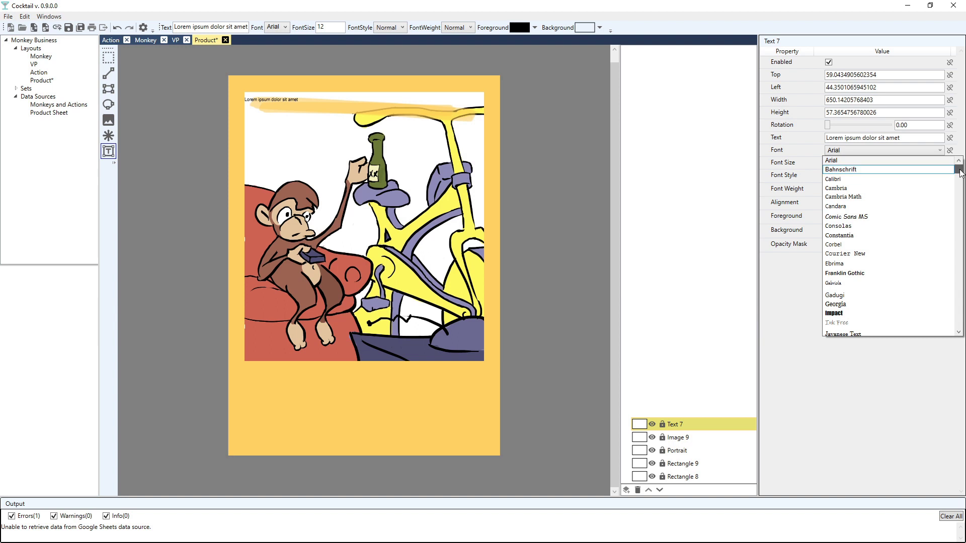
drag(959, 173, 959, 180)
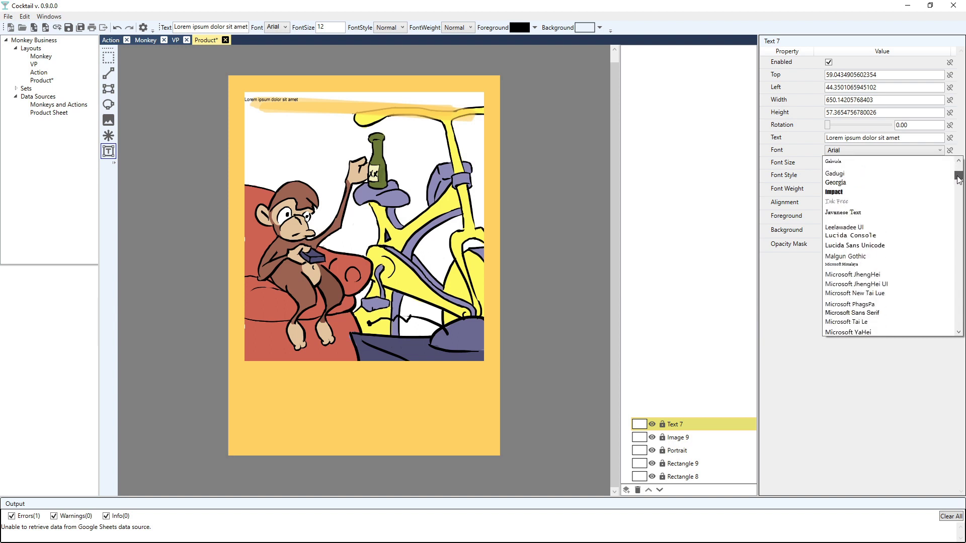
drag(958, 180, 957, 231)
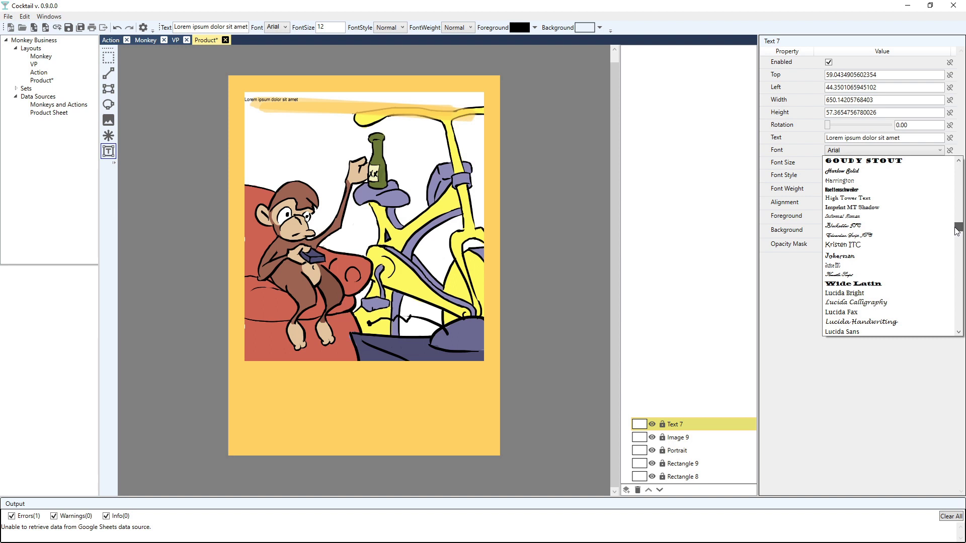
click(858, 245)
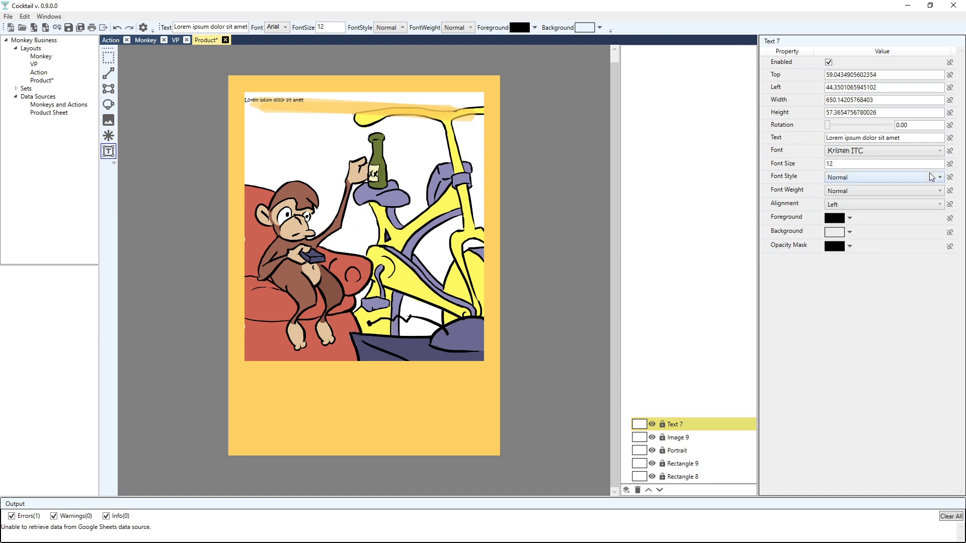
Set the title text's font size to 45 and its alignment to Center.
double_click(894, 166)
text(45)
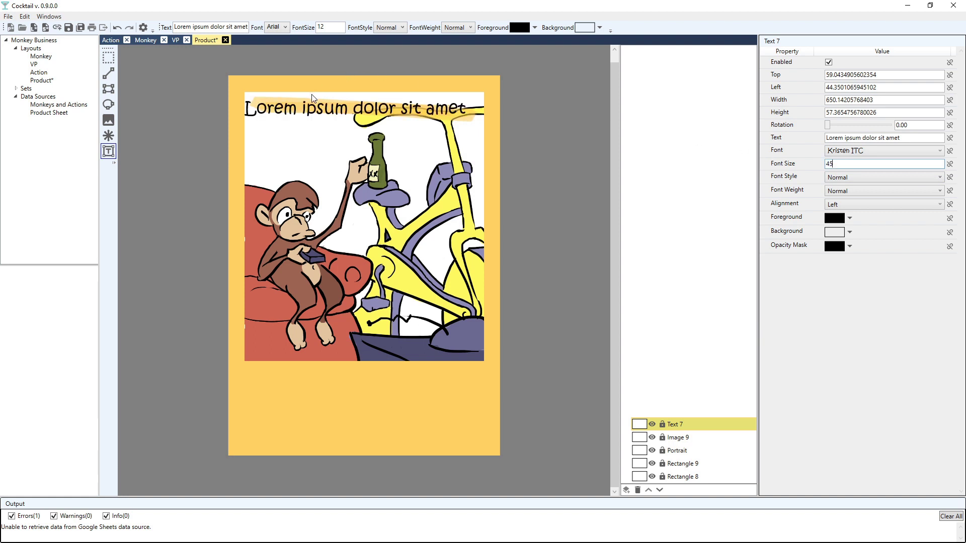
click(898, 207)
click(872, 236)
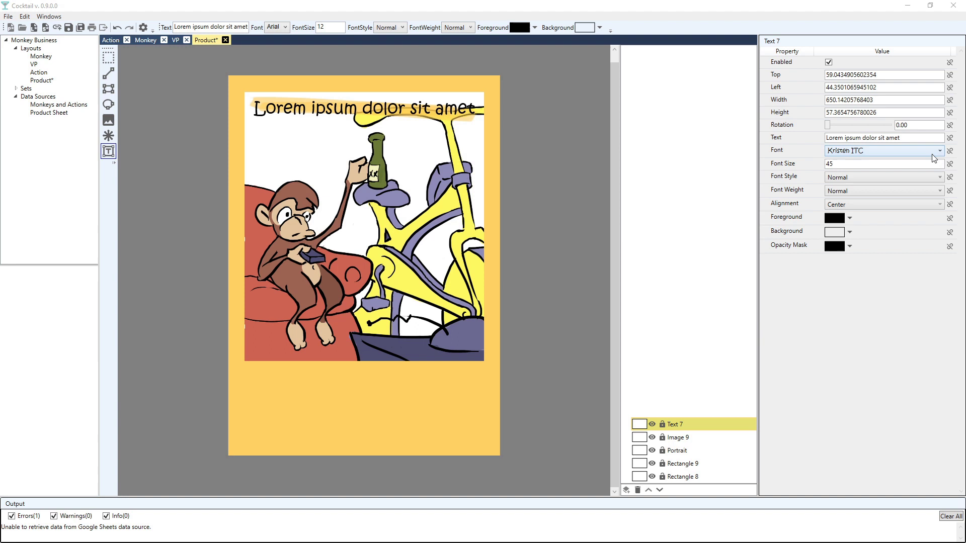
Link the title's Text property directly to the Name column of the data source.
click(950, 137)
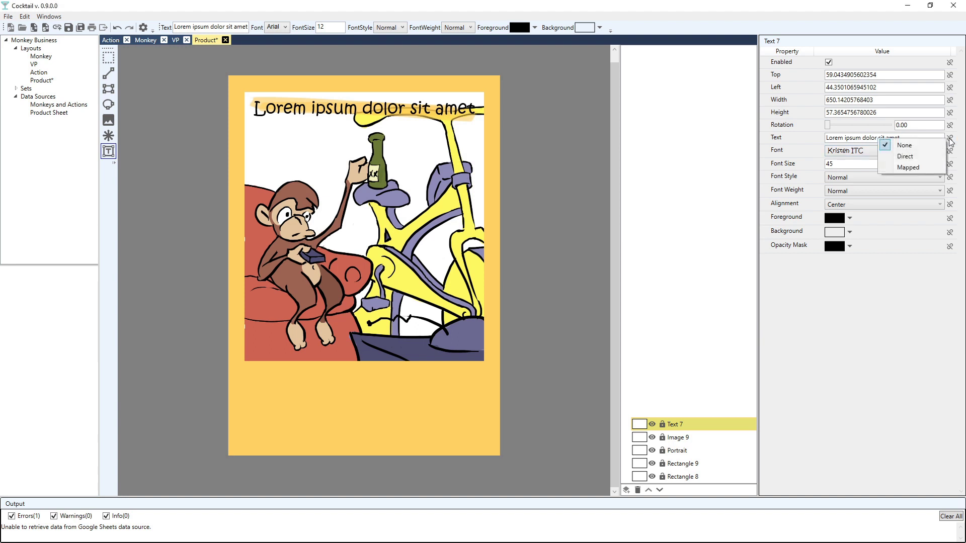
click(912, 156)
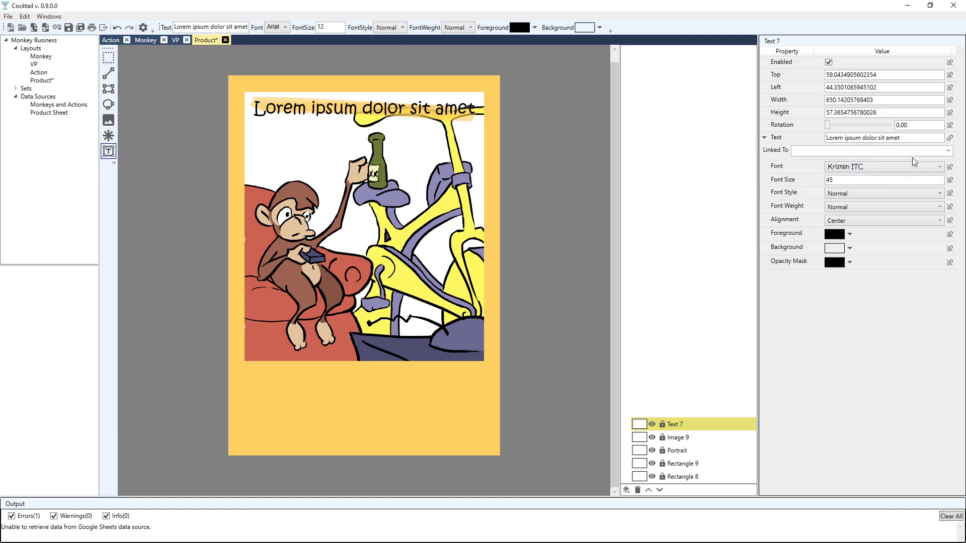
click(949, 151)
click(906, 162)
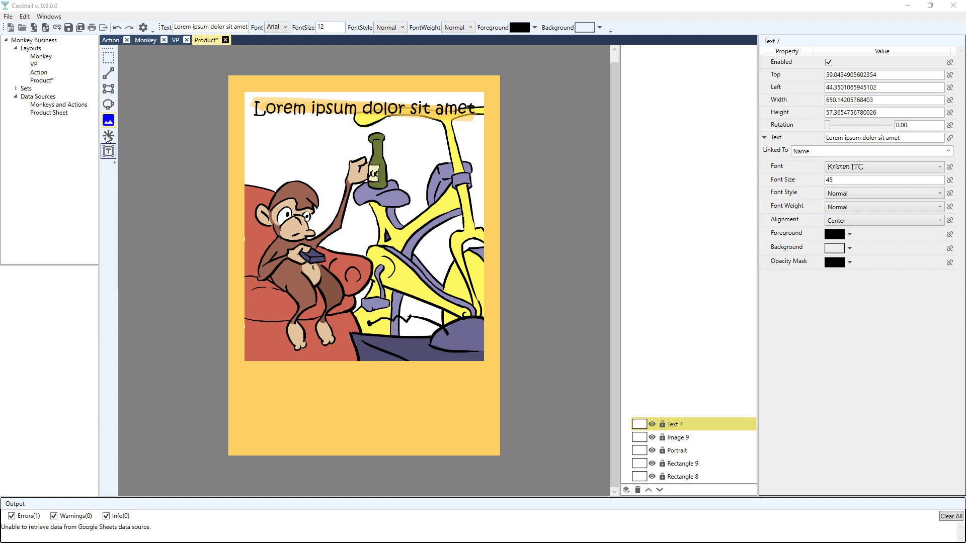
Draw an image frame about 127 by 108 in the card's lower-left corner and load Art/ICO_Turns.gif into it.
click(108, 121)
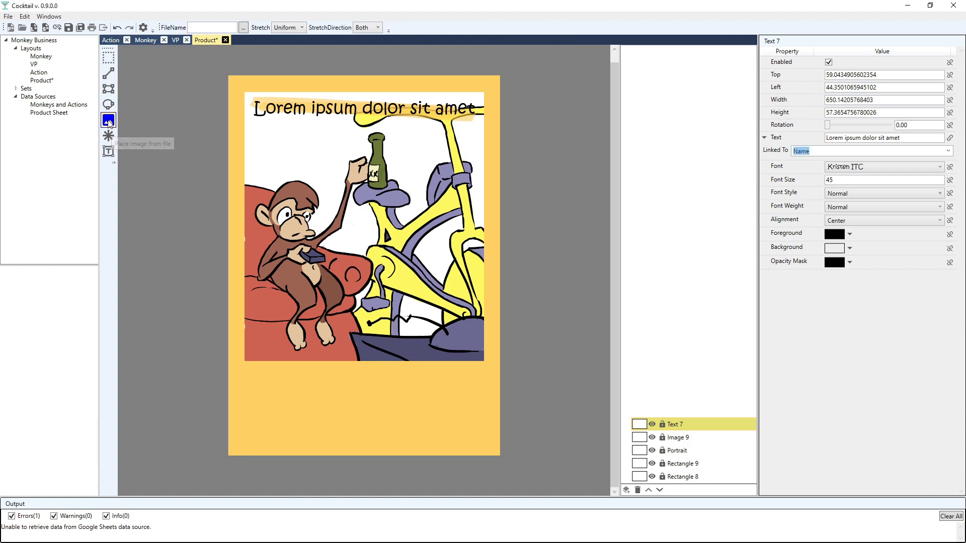
drag(248, 398, 294, 438)
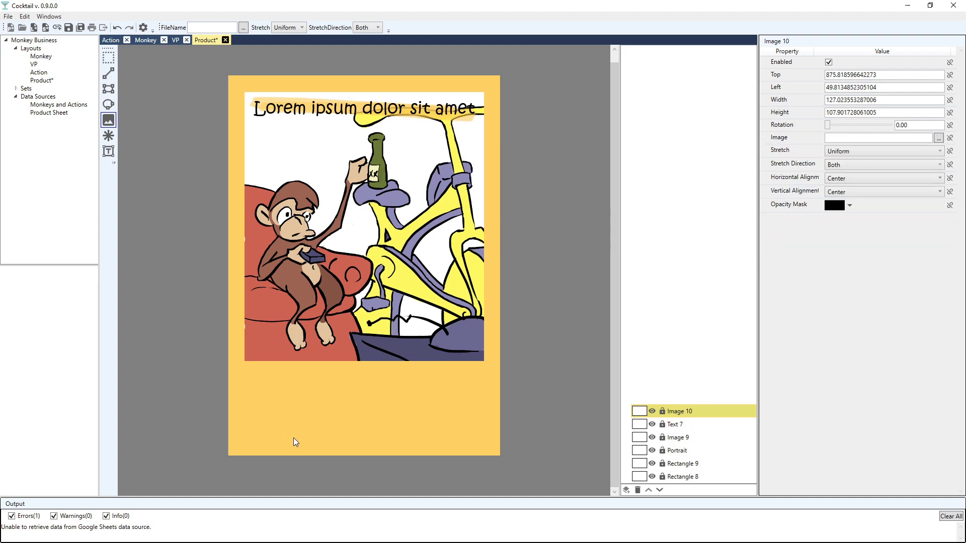
click(939, 137)
double_click(124, 81)
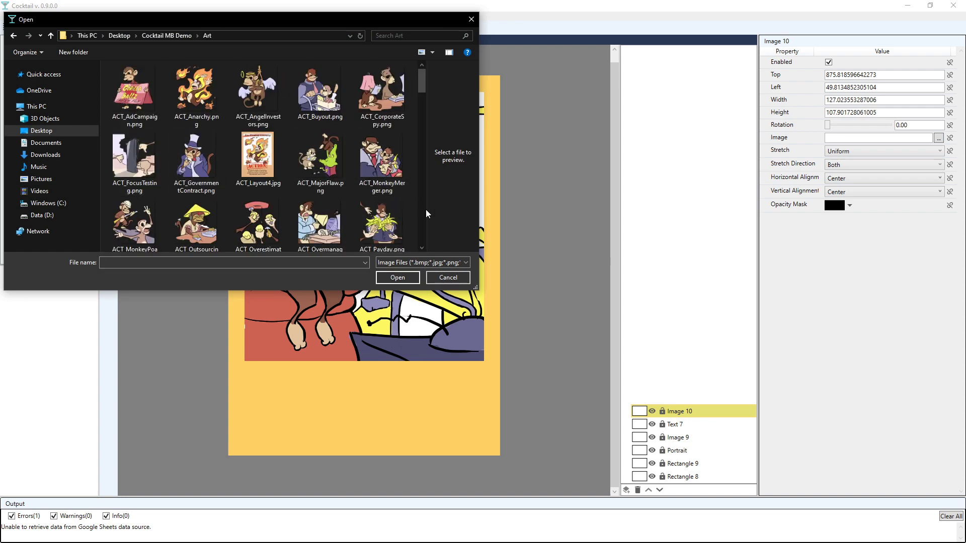
scroll(426, 209, down, 5)
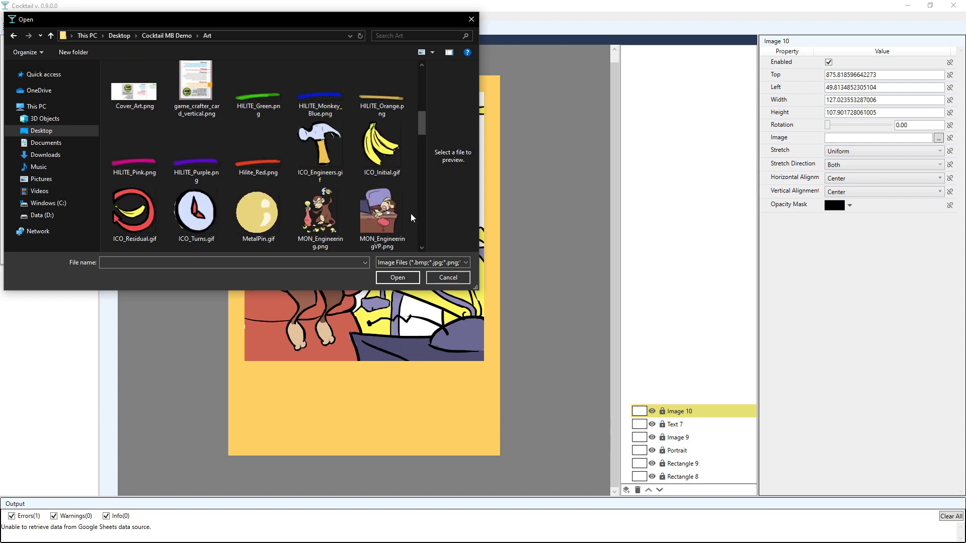
scroll(411, 213, down, 2)
double_click(183, 80)
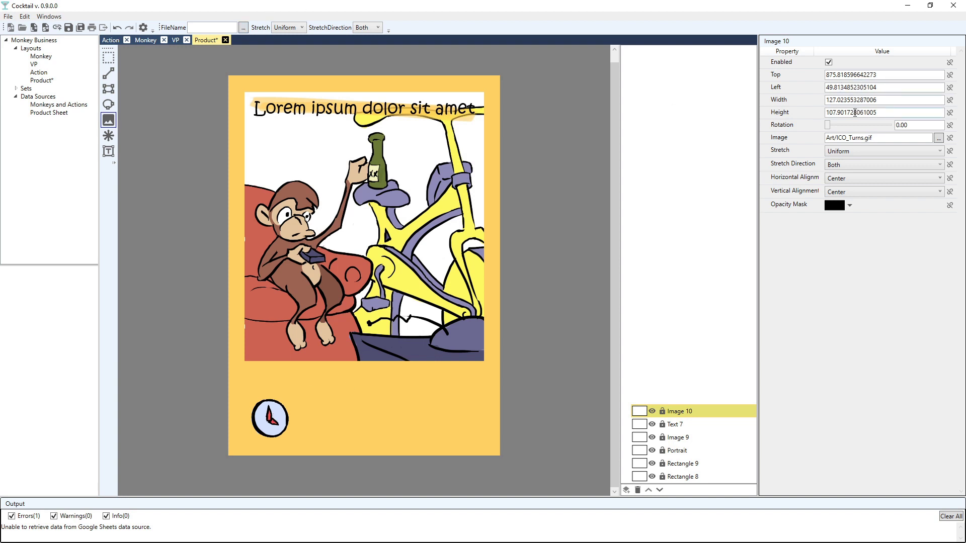
Set ICO_Turns.gif as the image tool's file and draw three more images, about 126 to 130 wide, in a row beside the clock.
click(243, 27)
double_click(118, 80)
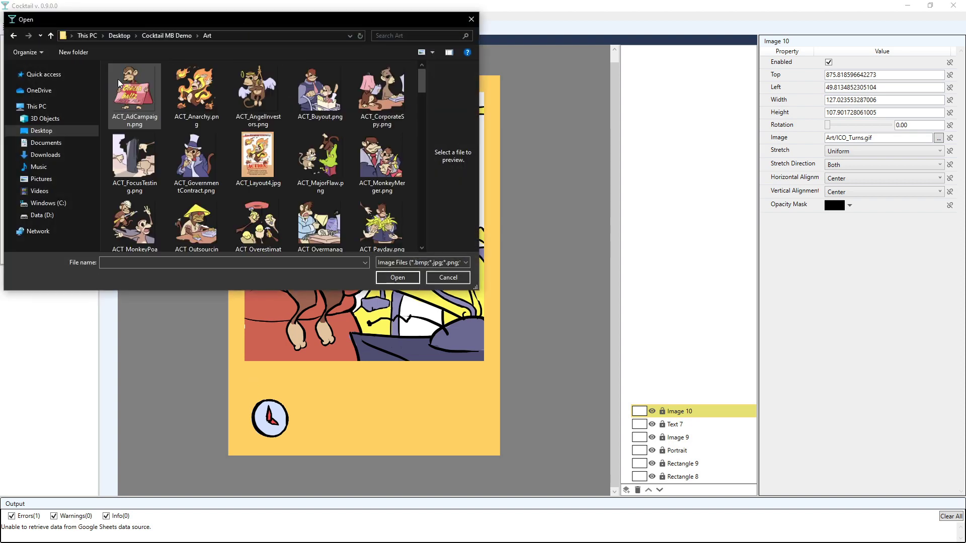
scroll(341, 167, down, 8)
scroll(339, 167, down, 2)
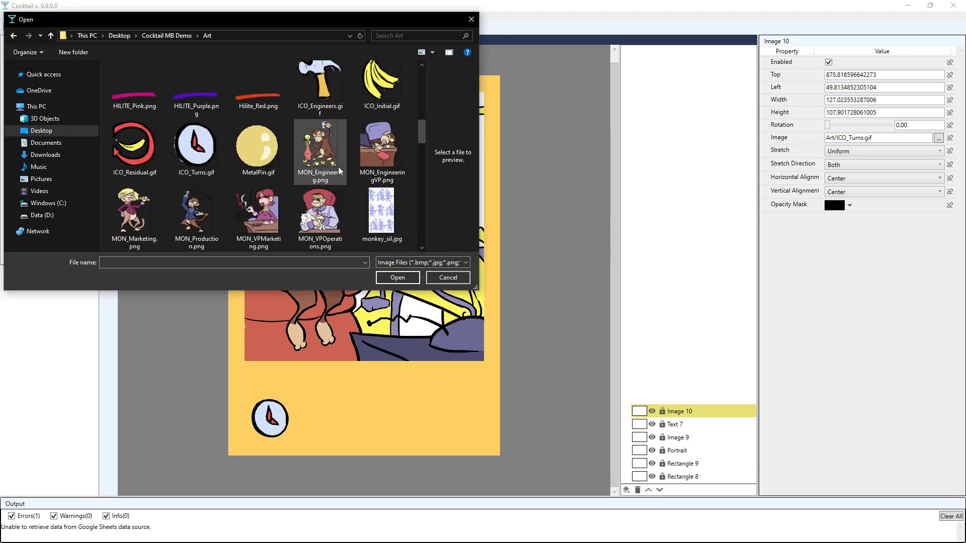
double_click(188, 145)
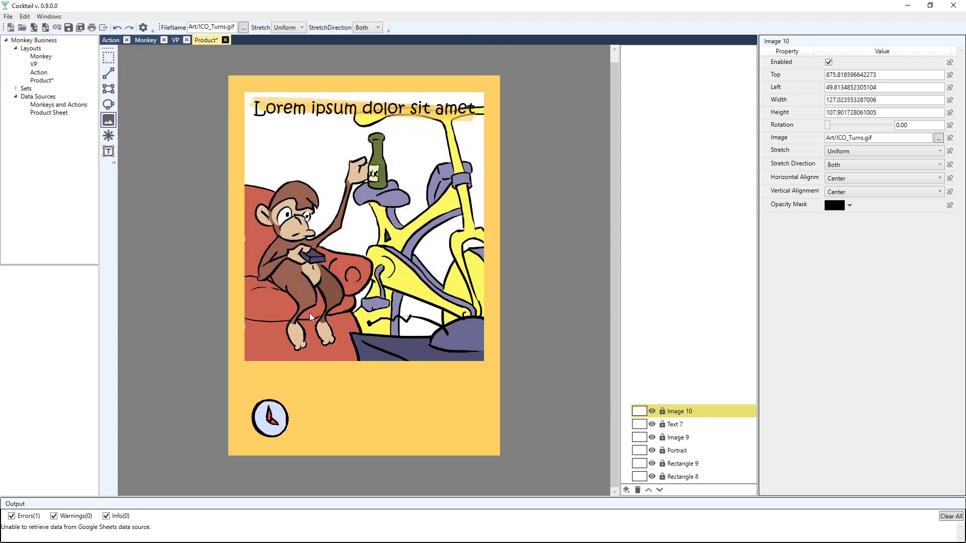
drag(313, 399, 361, 440)
drag(428, 440, 428, 439)
drag(443, 397, 491, 442)
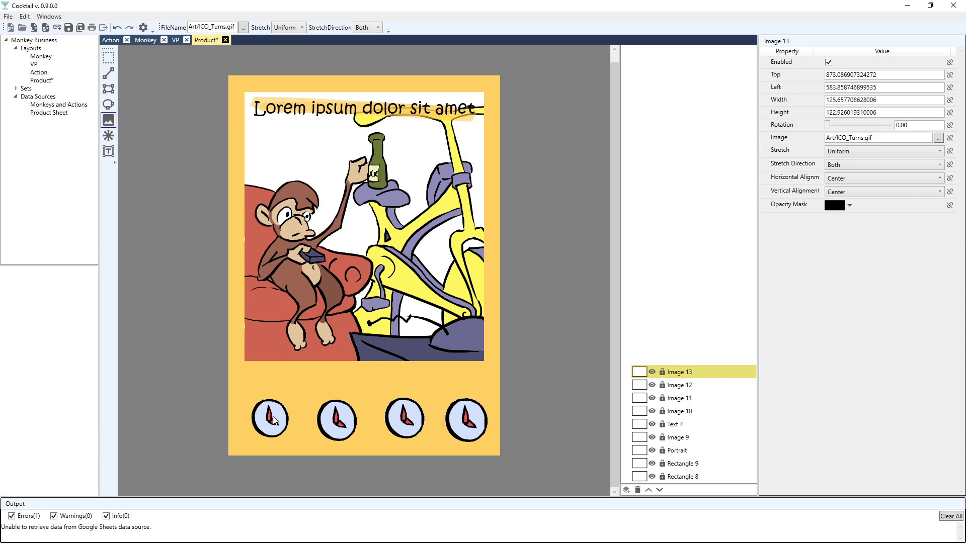
Replace the picture of the second icon in the row with Art/ICO_Engineers.gif.
click(107, 59)
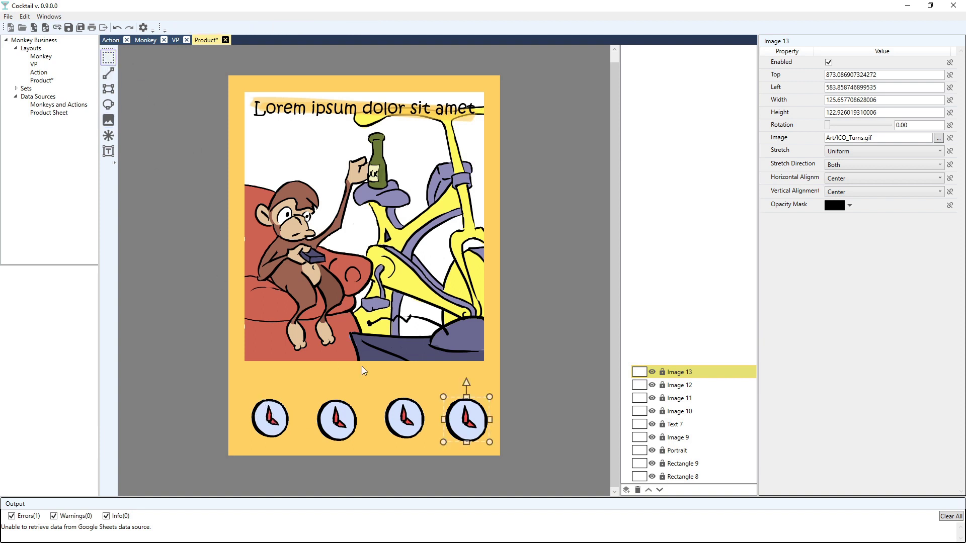
click(274, 421)
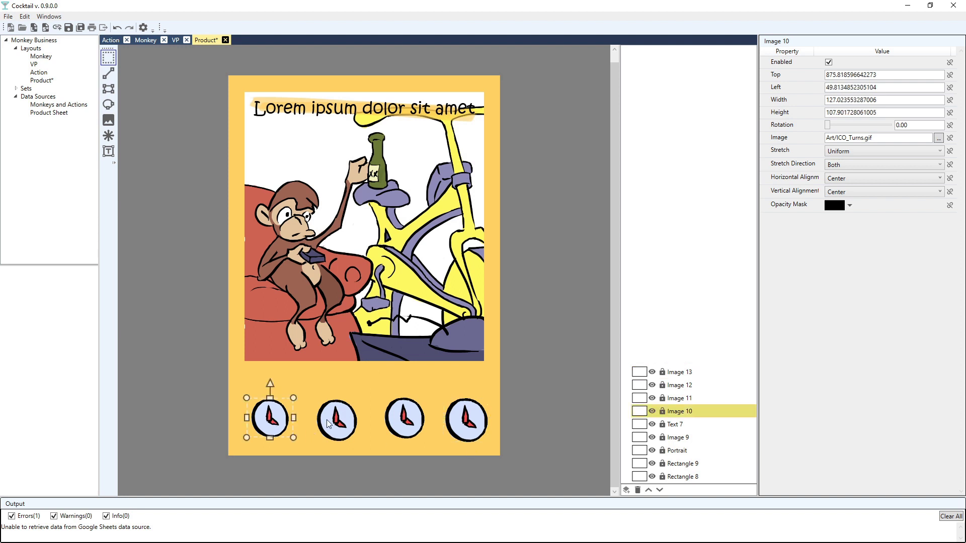
click(329, 421)
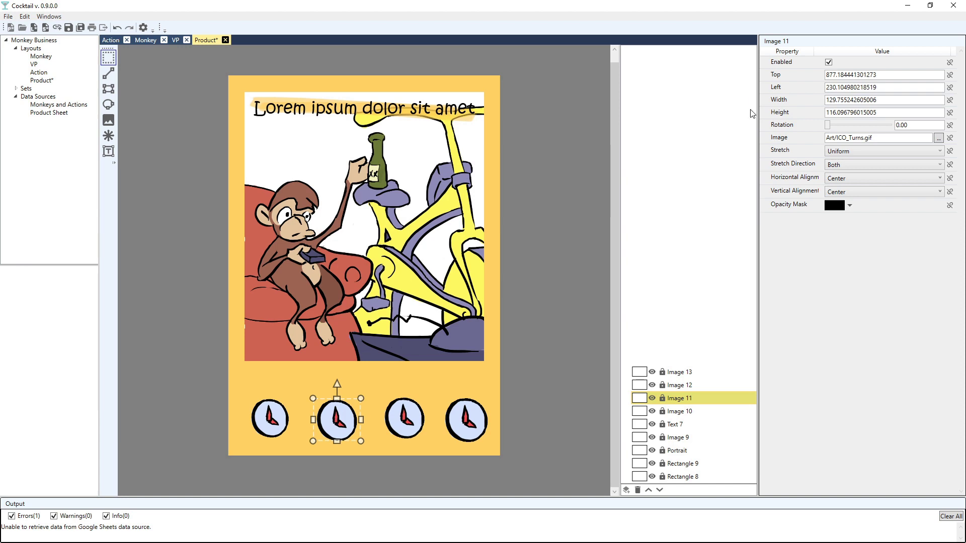
click(939, 138)
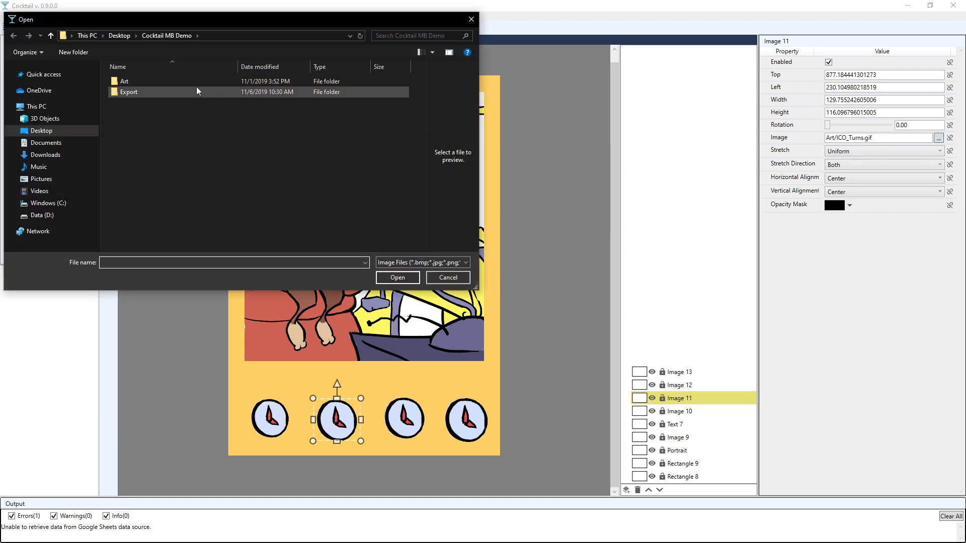
double_click(131, 80)
scroll(326, 194, down, 3)
scroll(324, 194, down, 3)
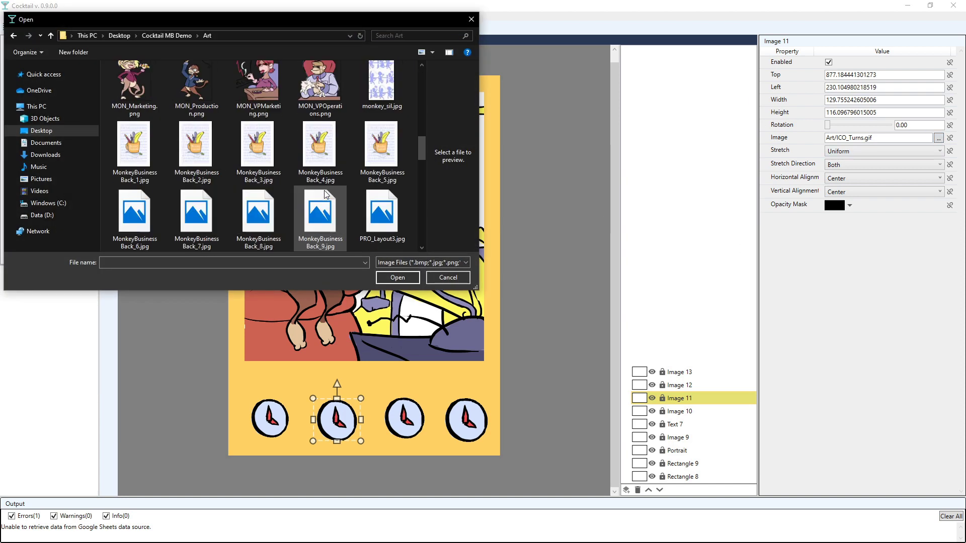
double_click(324, 154)
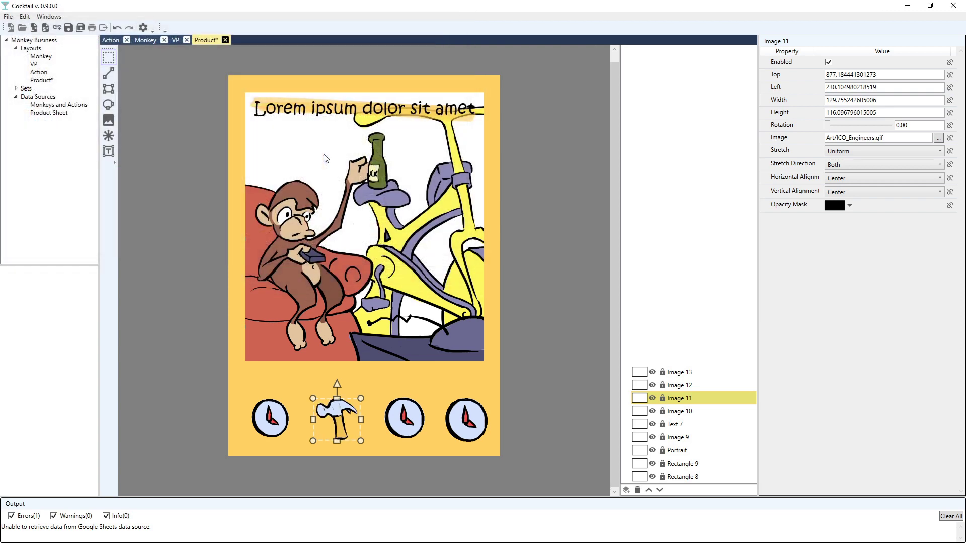
Replace the picture of the third icon in the row with Art/ICO_Initial.gif.
click(414, 416)
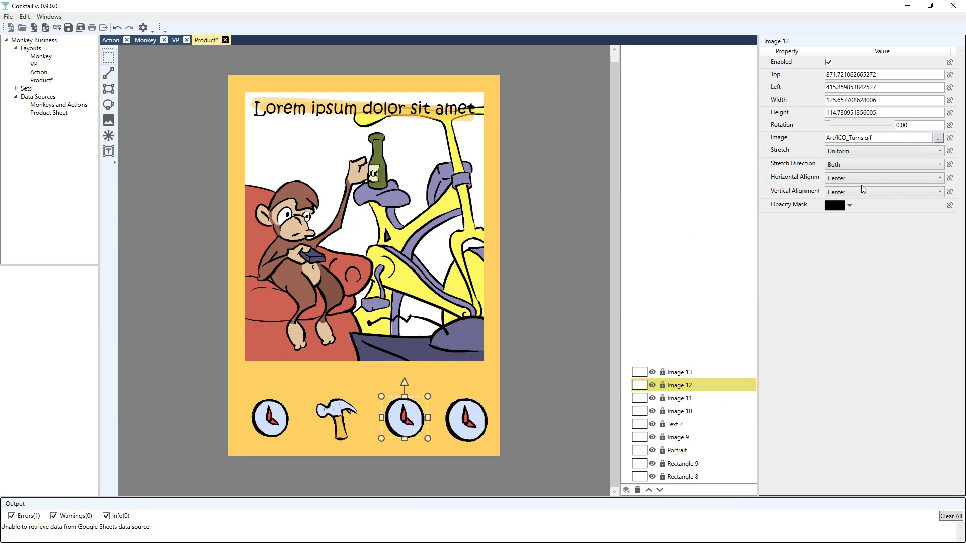
click(939, 138)
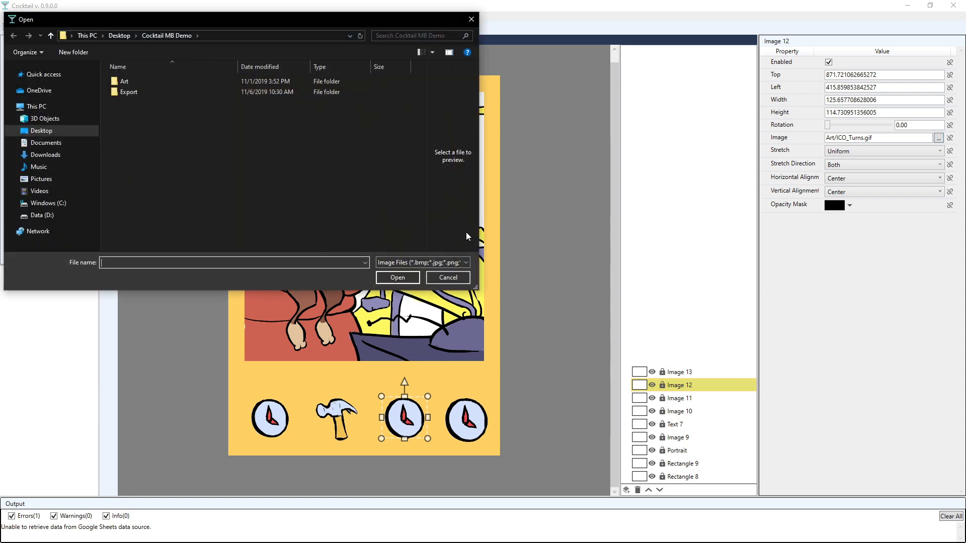
double_click(122, 82)
scroll(364, 177, down, 5)
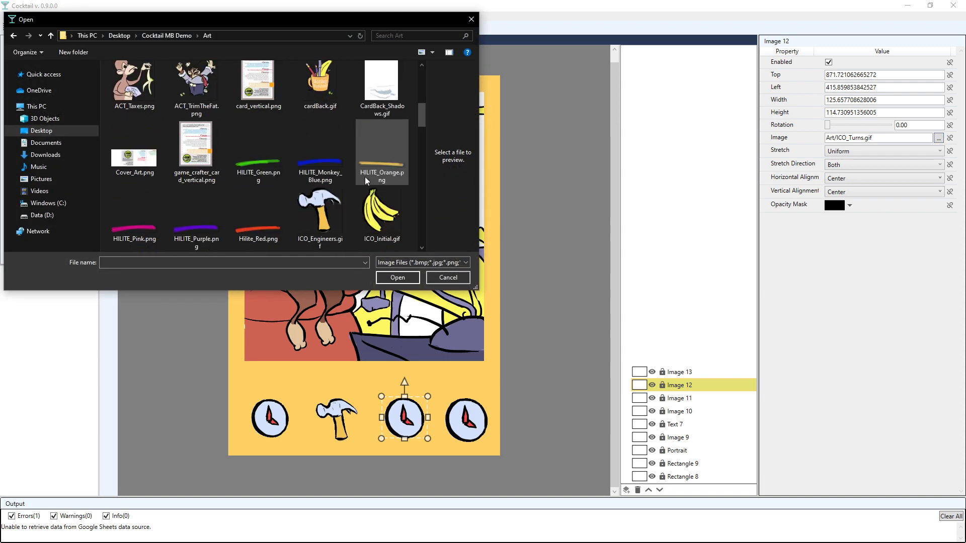
double_click(384, 159)
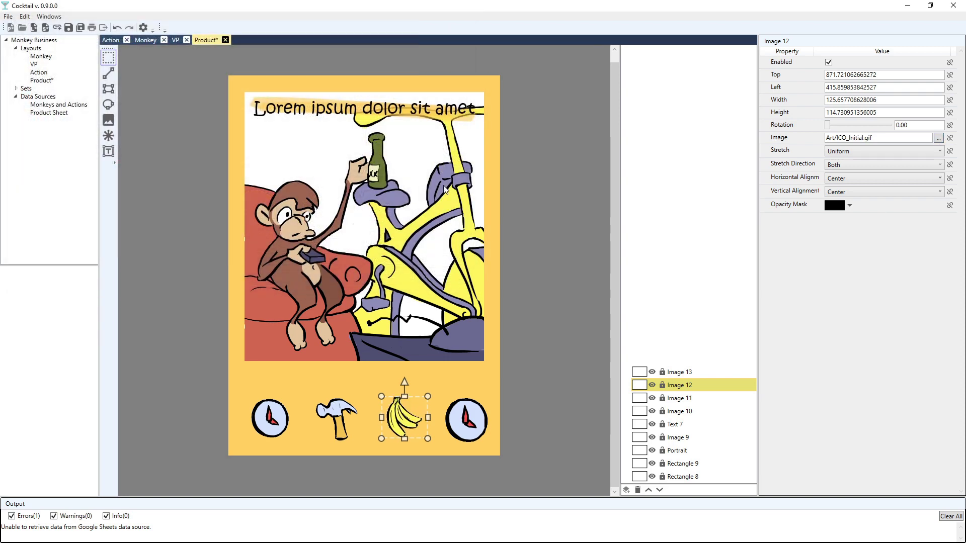
Replace the picture of the fourth icon in the row with Art/ICO_Residual.gif.
click(468, 427)
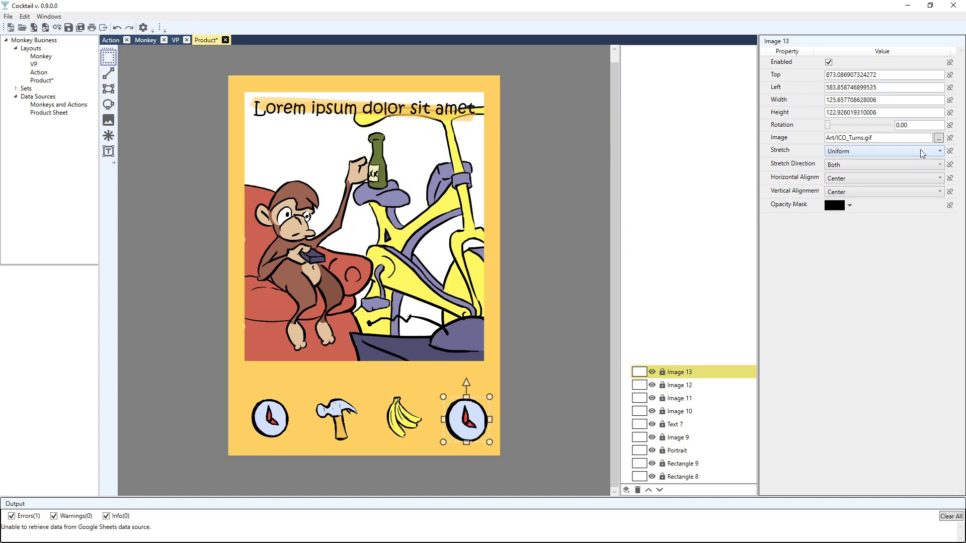
click(939, 138)
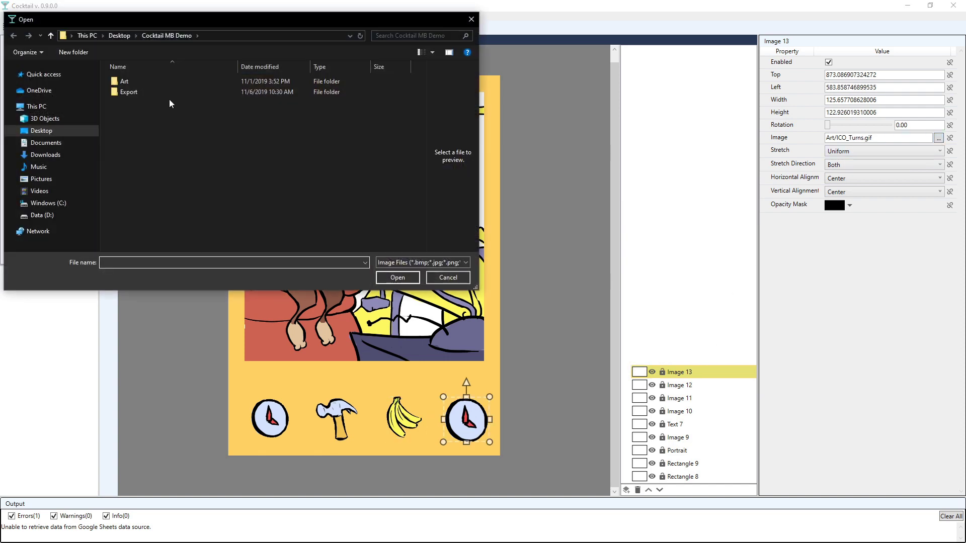
double_click(121, 82)
scroll(391, 183, down, 6)
scroll(390, 182, up, 2)
double_click(141, 228)
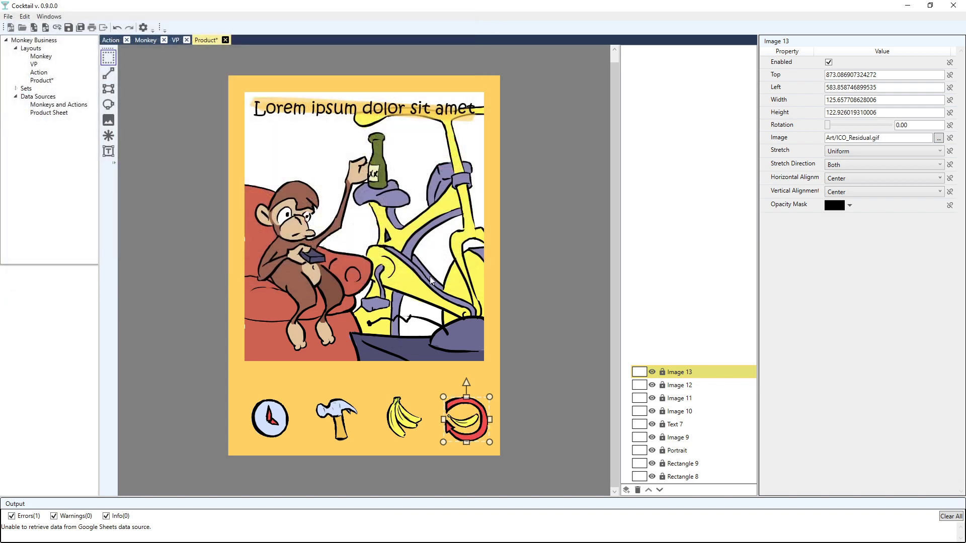
Set the clock icon's width and height to 95, its Top to 877 and its Left to 66.
click(277, 422)
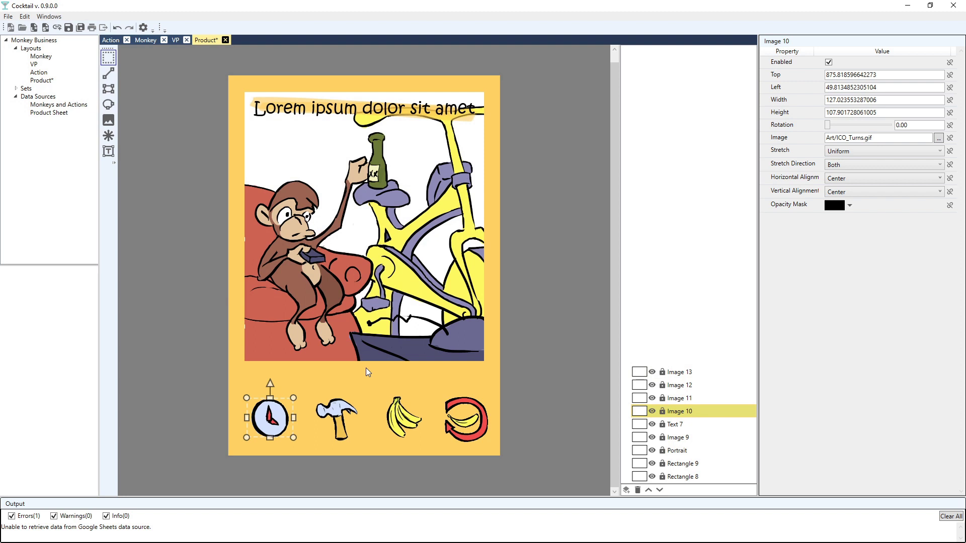
click(889, 102)
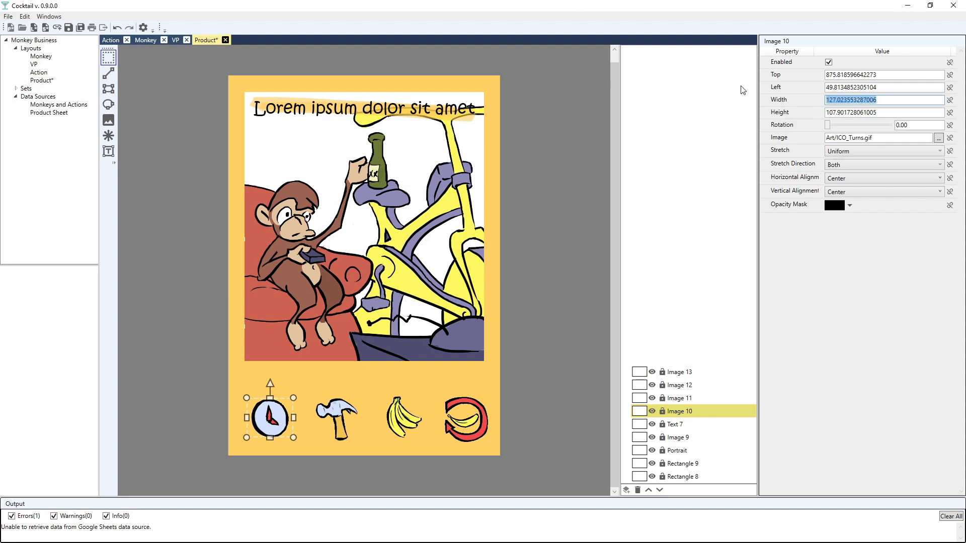
text(95)
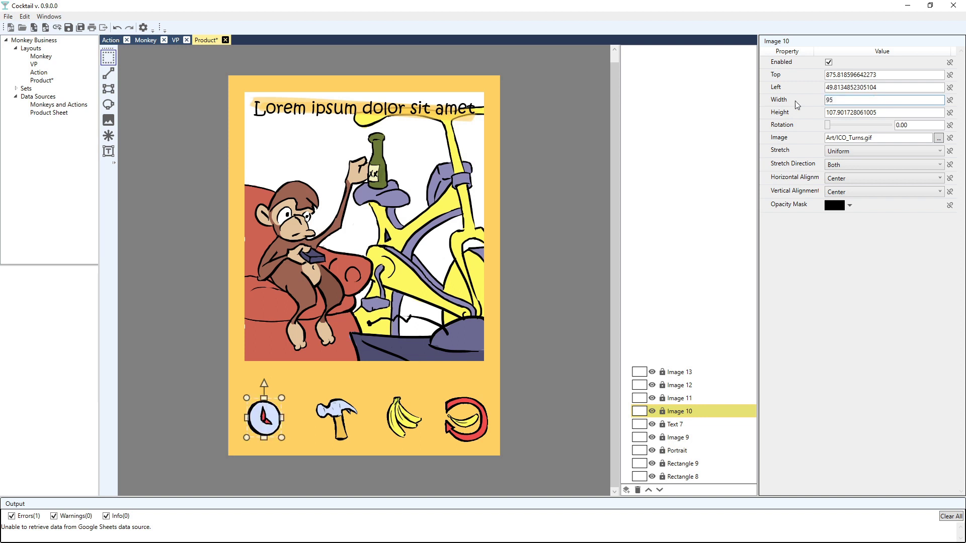
key(Tab)
text(95)
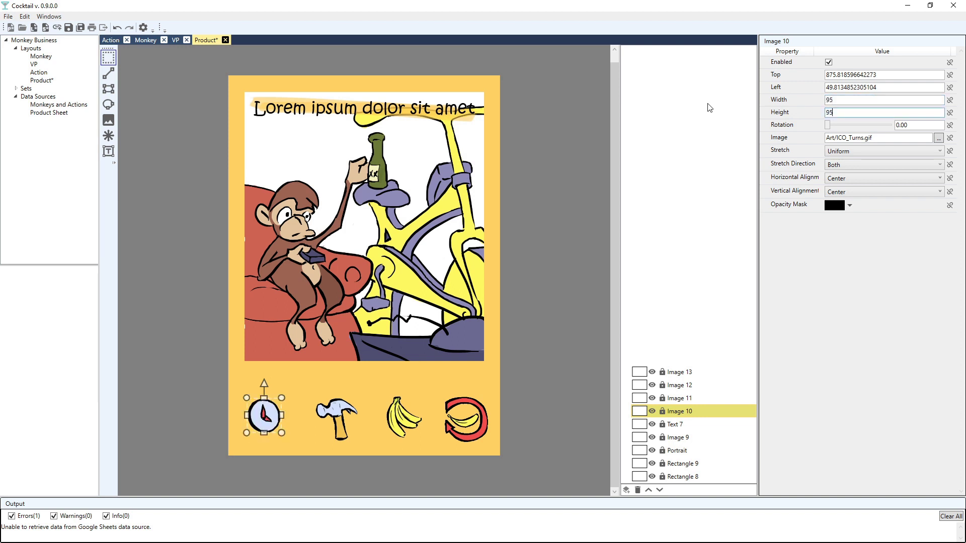
key(shift+Tab)
key(shift+Tab)
key(shift+Tab)
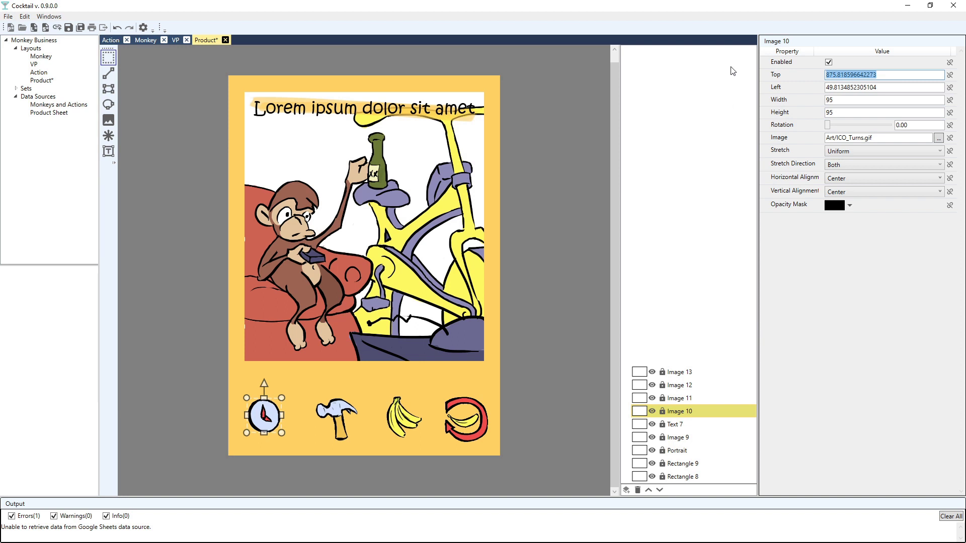
text(877)
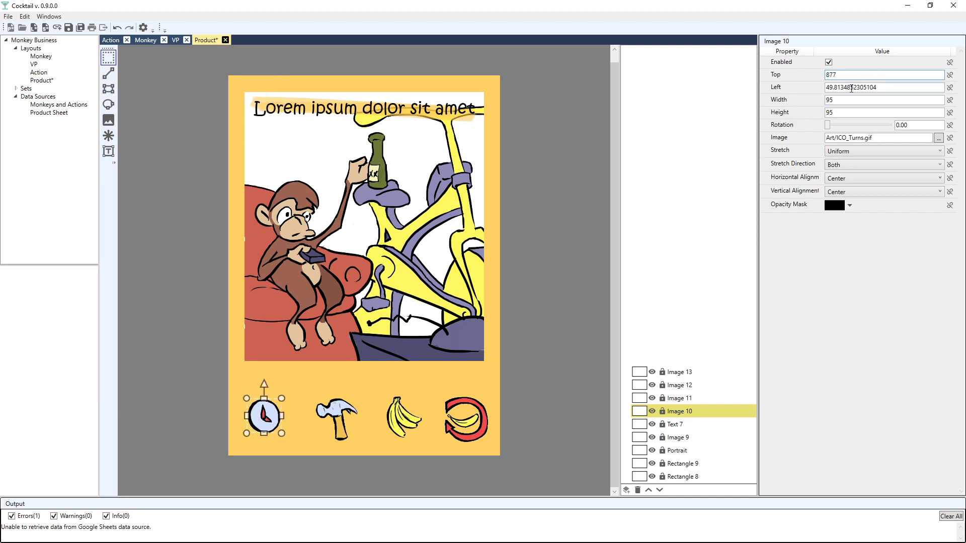
key(Tab)
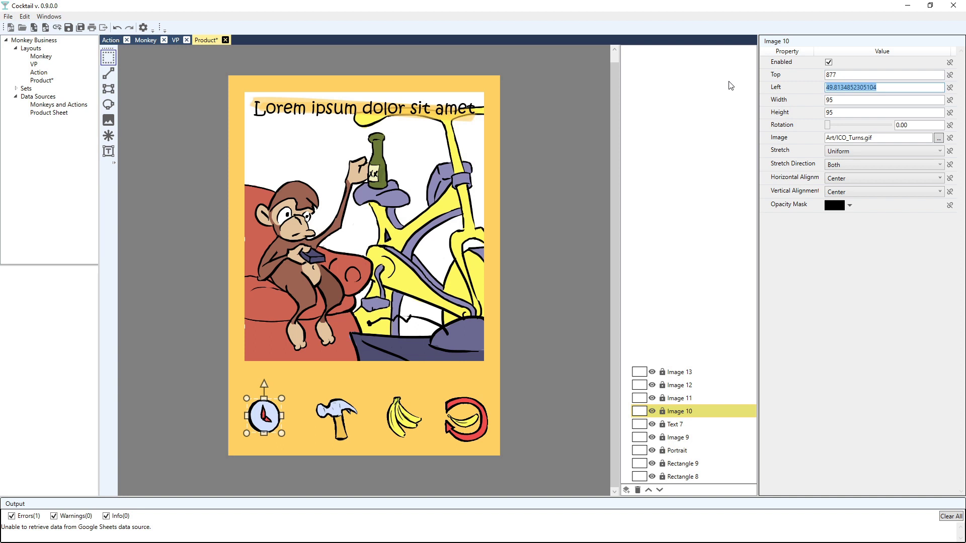
text(66)
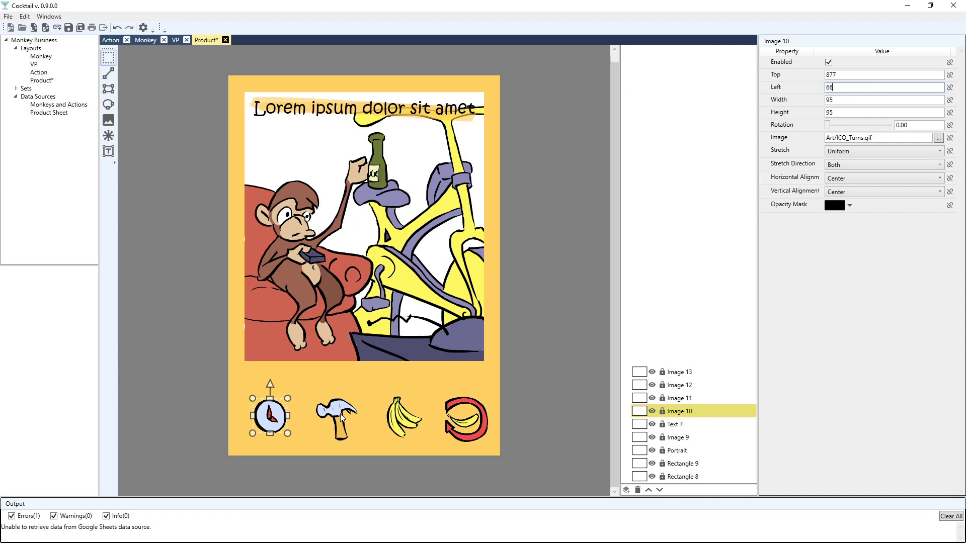
Set the hammer icon's Top to 877 and its Left to 224.
click(340, 412)
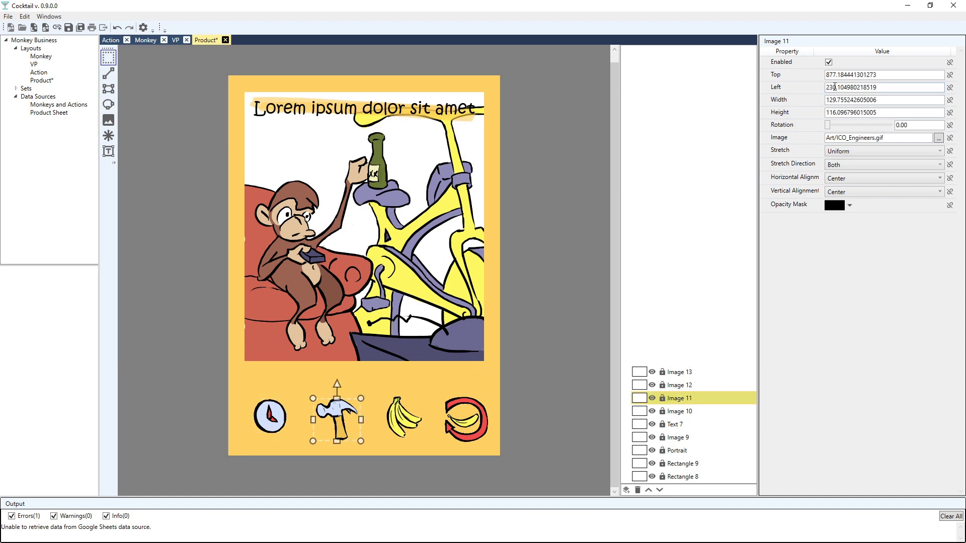
drag(841, 75, 938, 75)
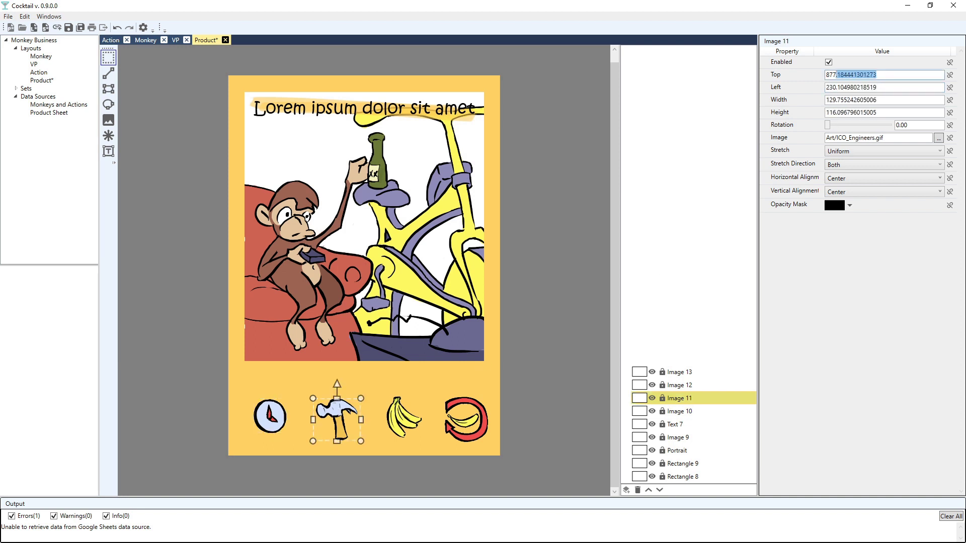
key(BackSpace)
key(Tab)
text(224)
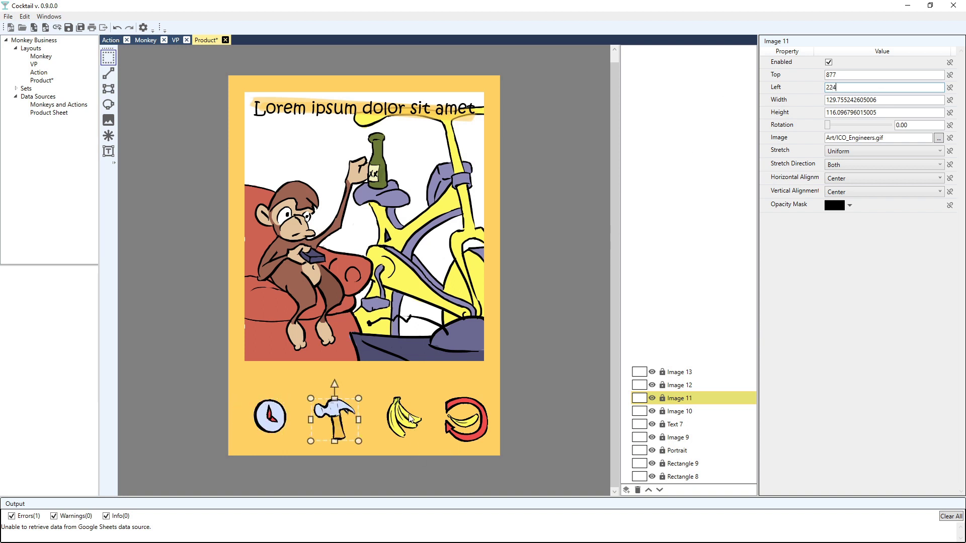
Set the banana bunch icon's Top to 877 and its Left to 387.
click(411, 419)
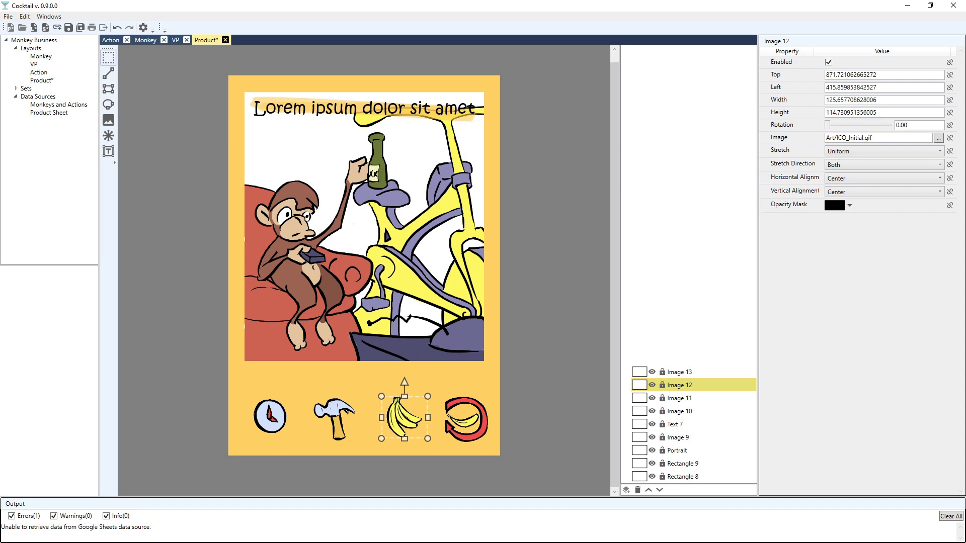
click(888, 73)
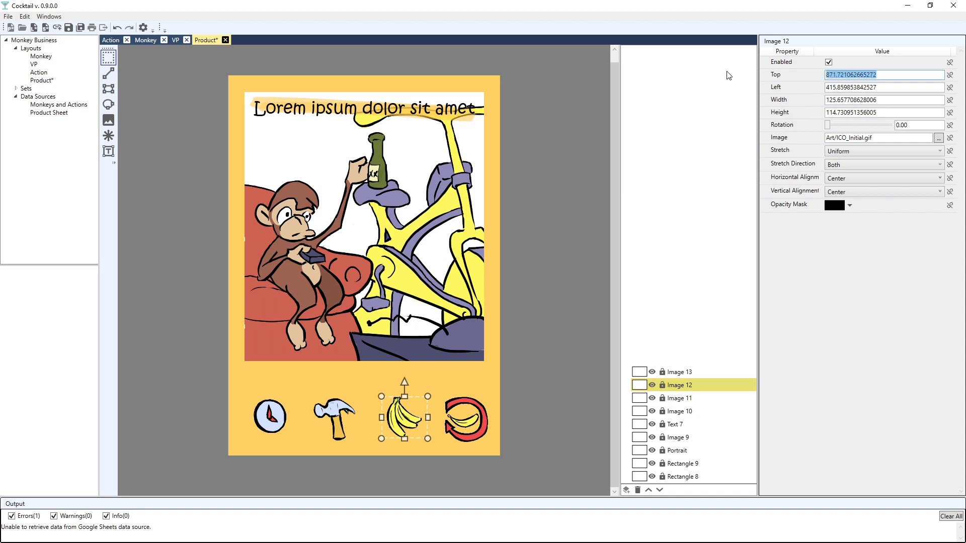
text(877)
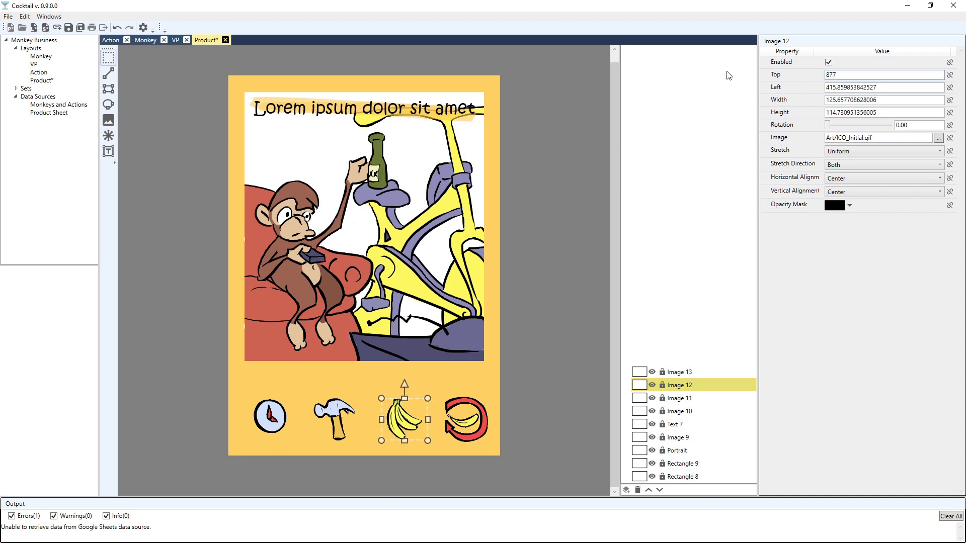
click(886, 89)
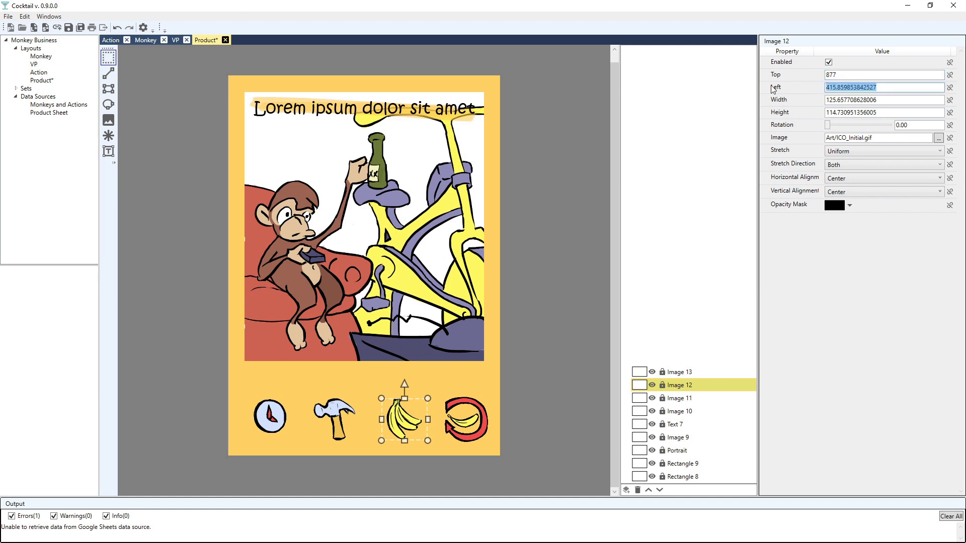
text(387)
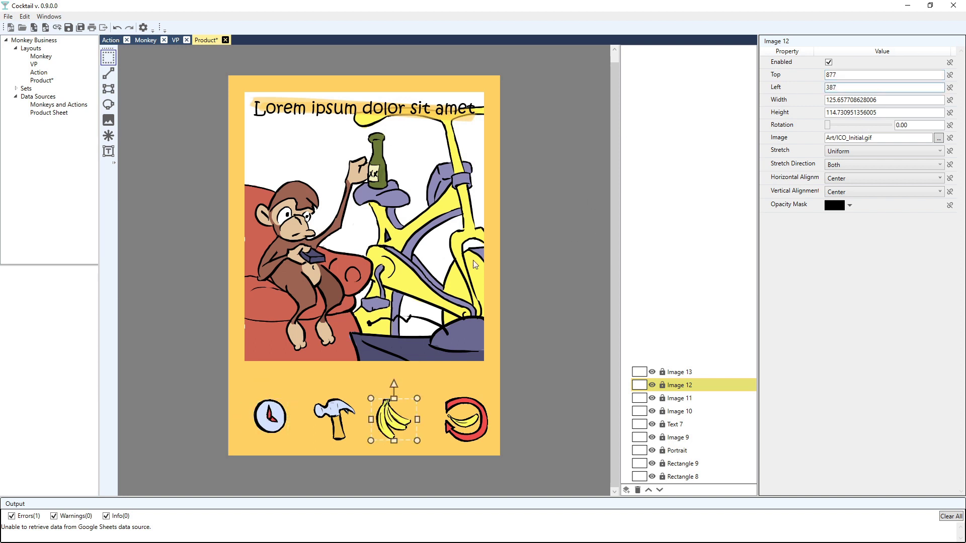
Set the red-arrow banana icon's Top to 877, its Left to 570, and its width and height to 95.
click(476, 420)
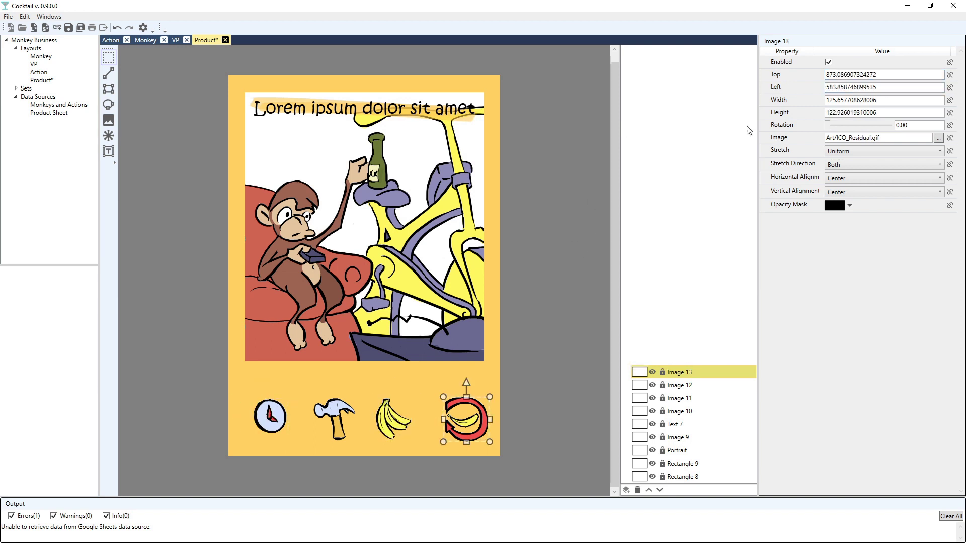
click(887, 76)
text(877)
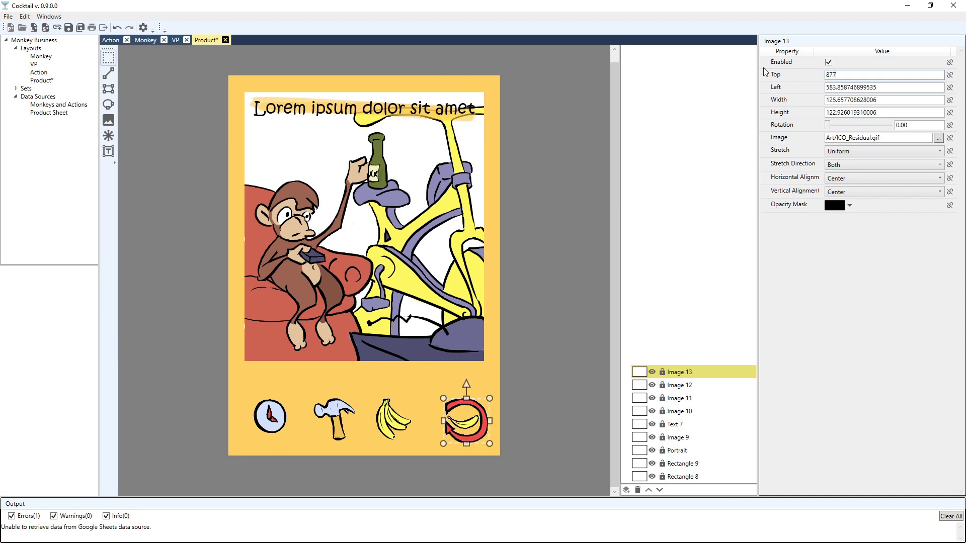
click(895, 91)
text(570)
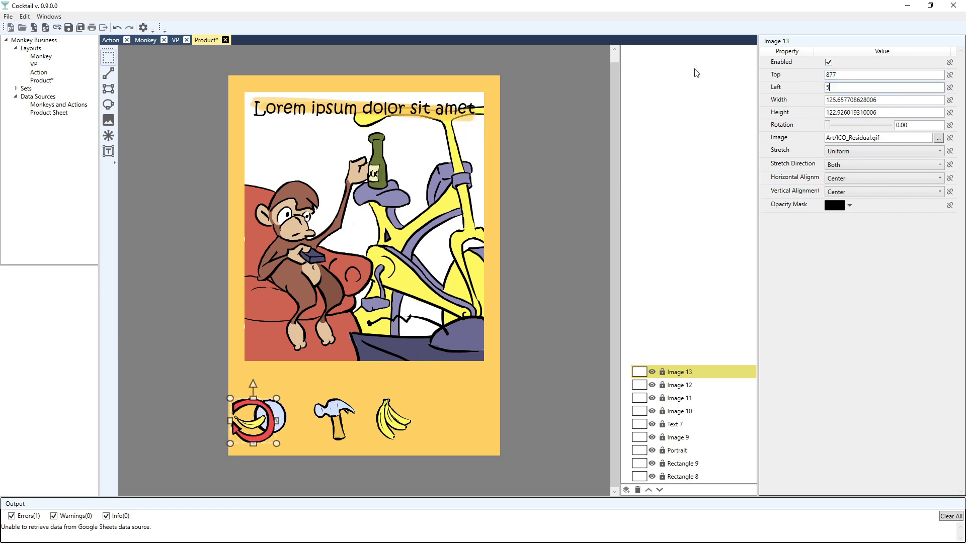
key(Tab)
text(9)
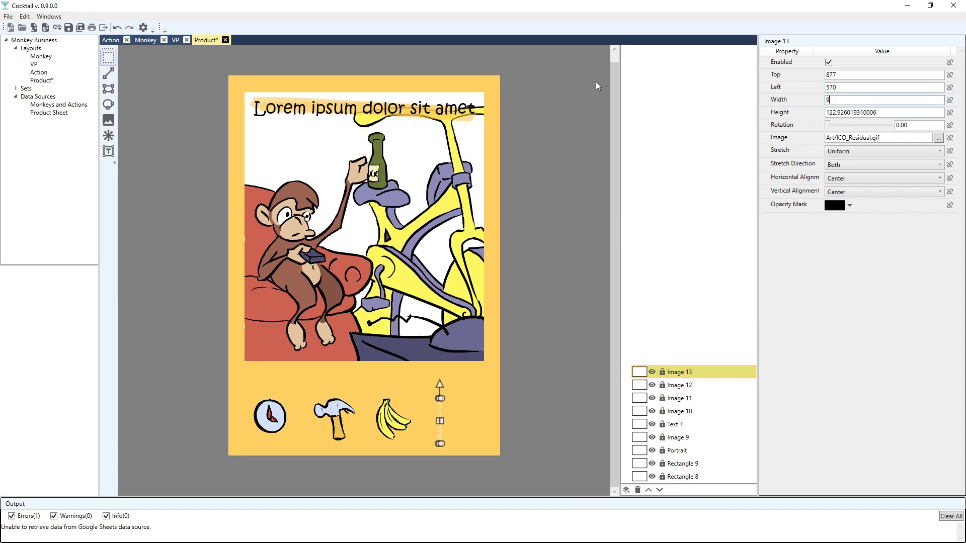
text(5)
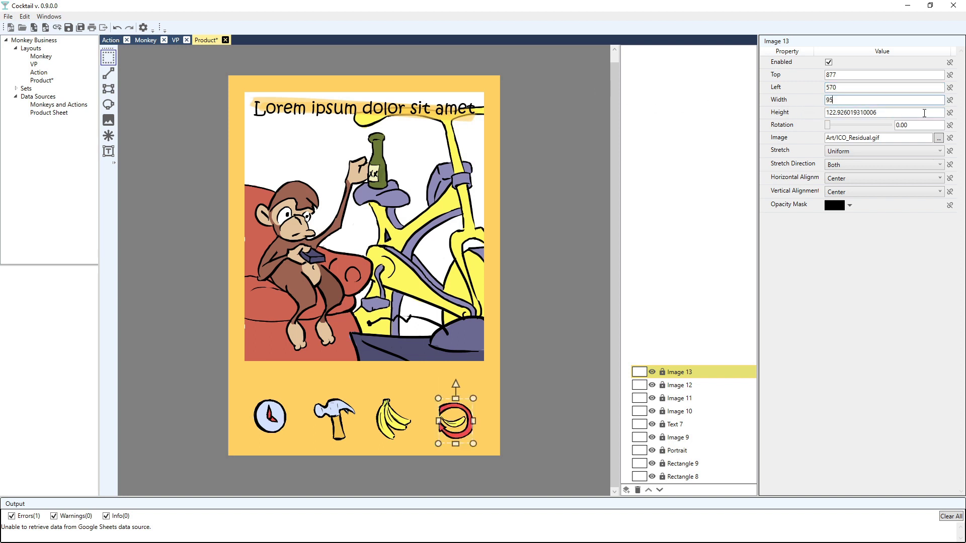
key(Tab)
text(95)
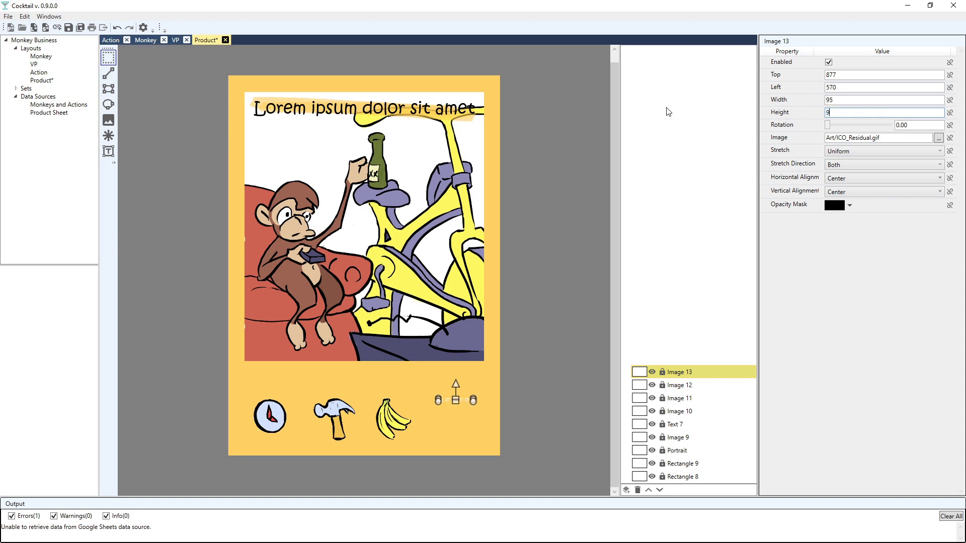
Set the banana bunch icon's width and height to 95.
click(396, 423)
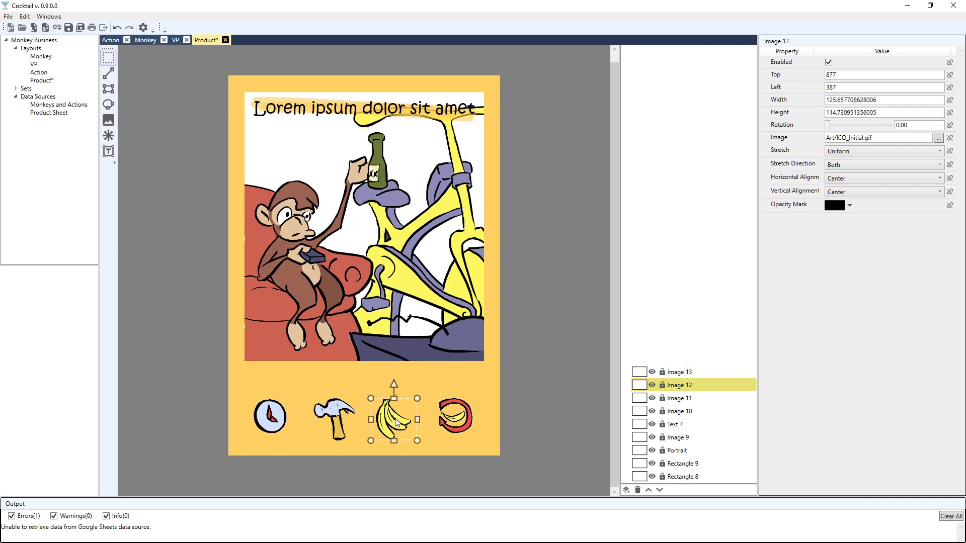
click(850, 100)
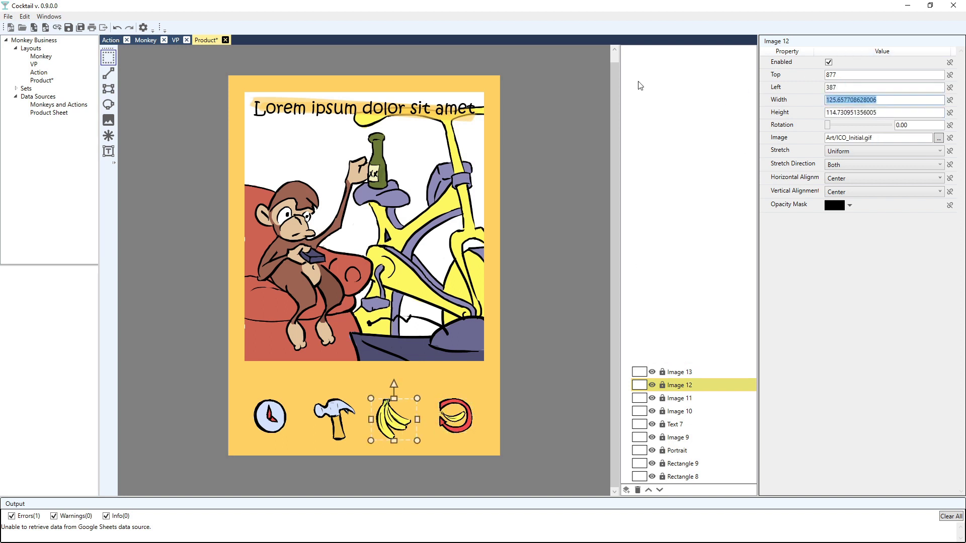
text(9)
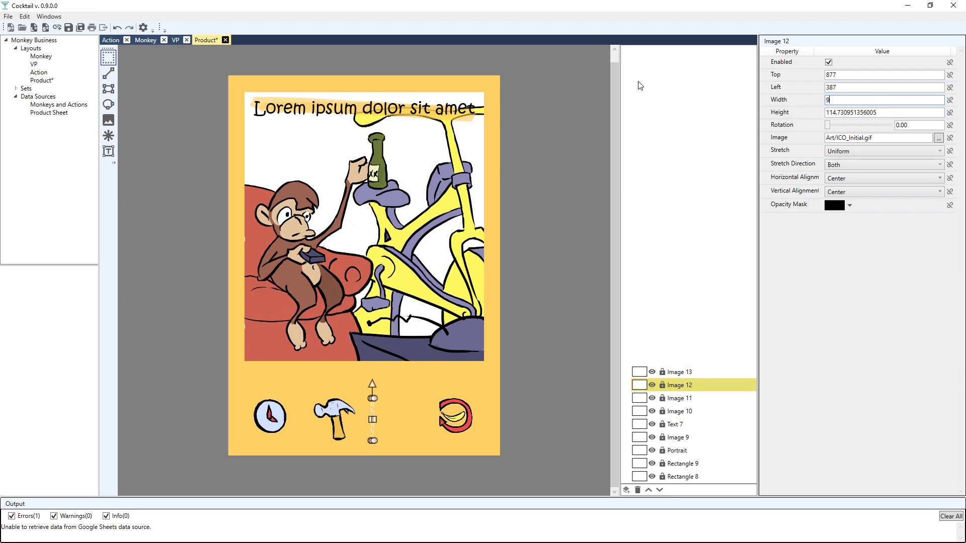
text(5)
key(Tab)
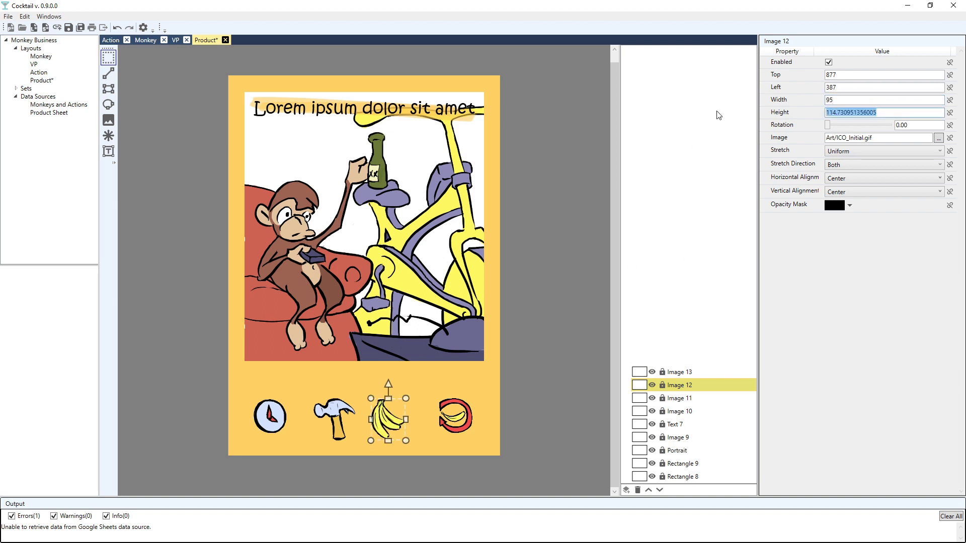
text(95)
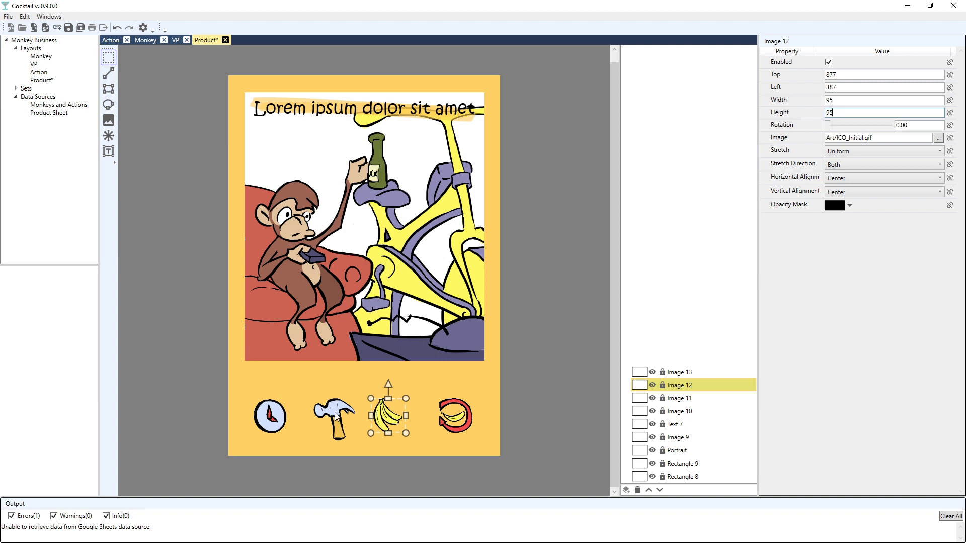
Resize the hammer icon to a width and height of 95.
click(335, 416)
double_click(881, 102)
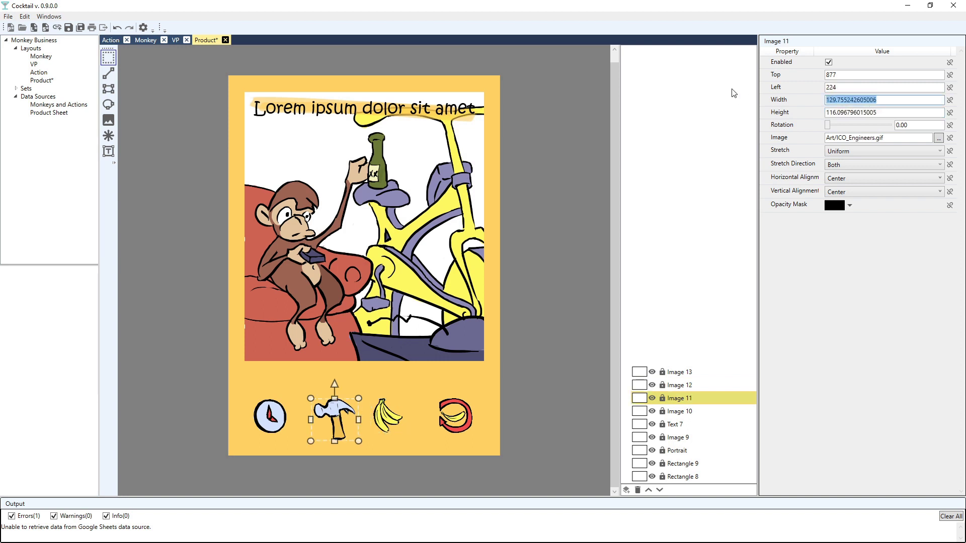
text(95)
key(Tab)
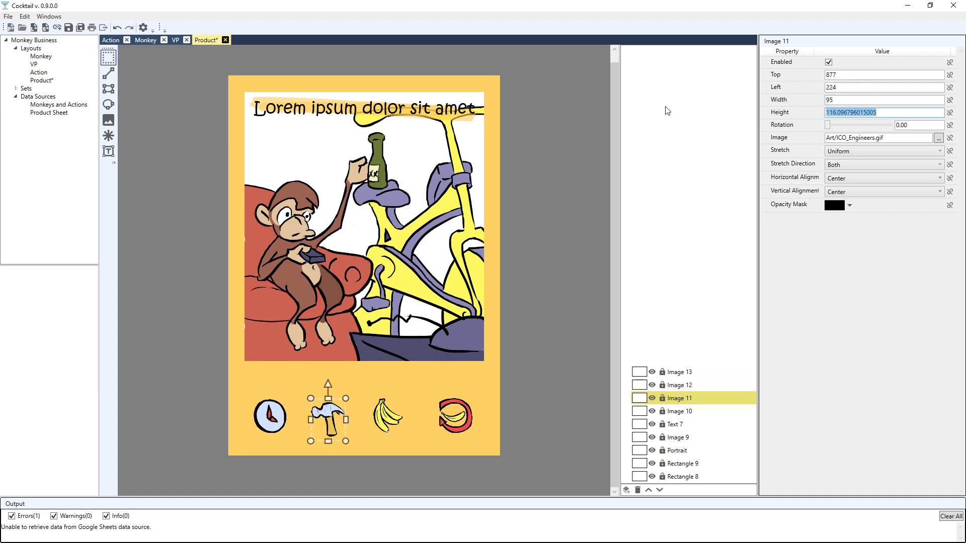
text(95)
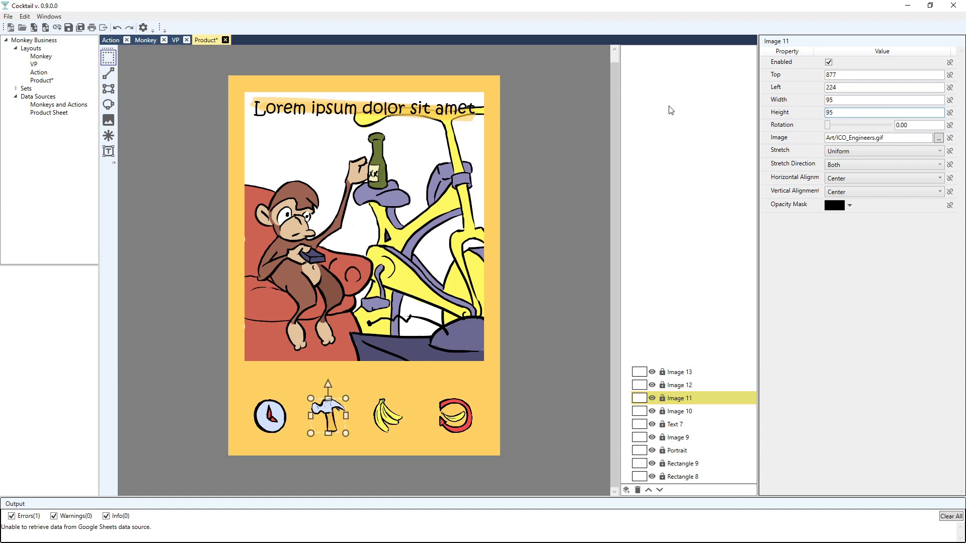
key(Return)
click(363, 377)
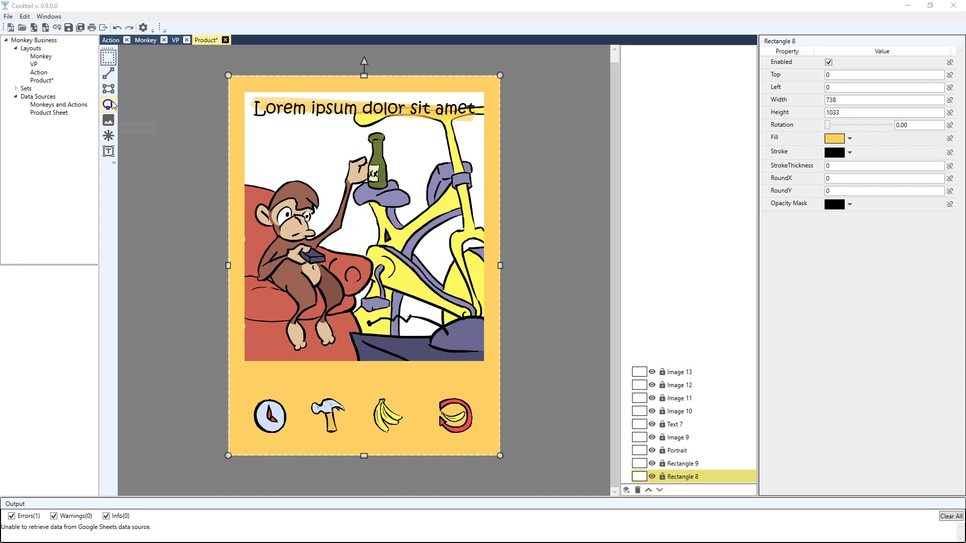
Set up the Text tool with the Marker Felt font, font size 90 and the text 0.
click(108, 152)
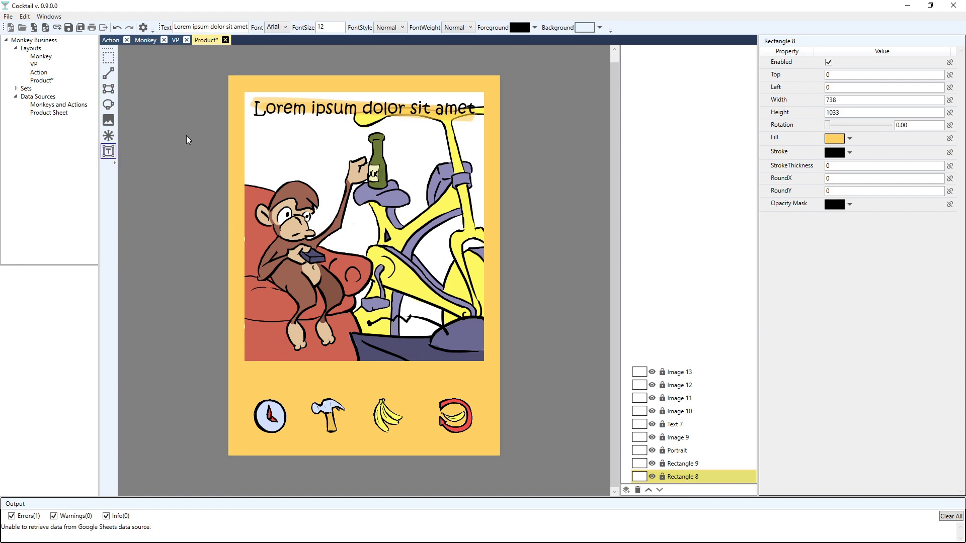
click(284, 27)
drag(401, 49, 388, 169)
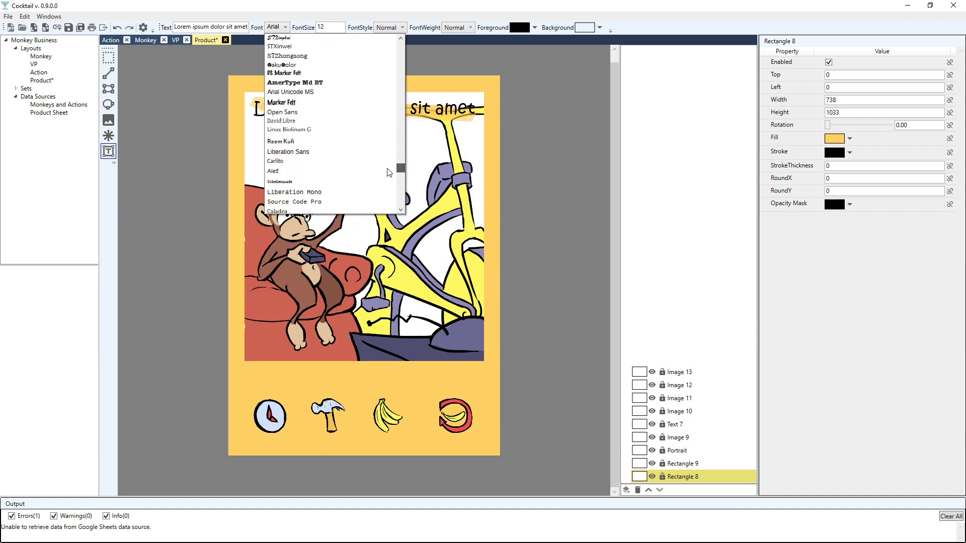
click(293, 109)
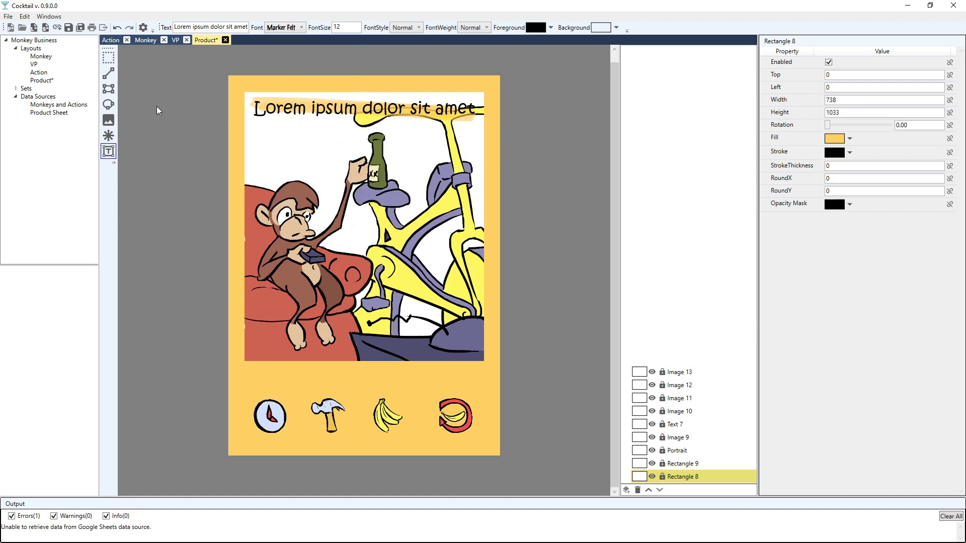
double_click(342, 27)
text(90)
click(175, 27)
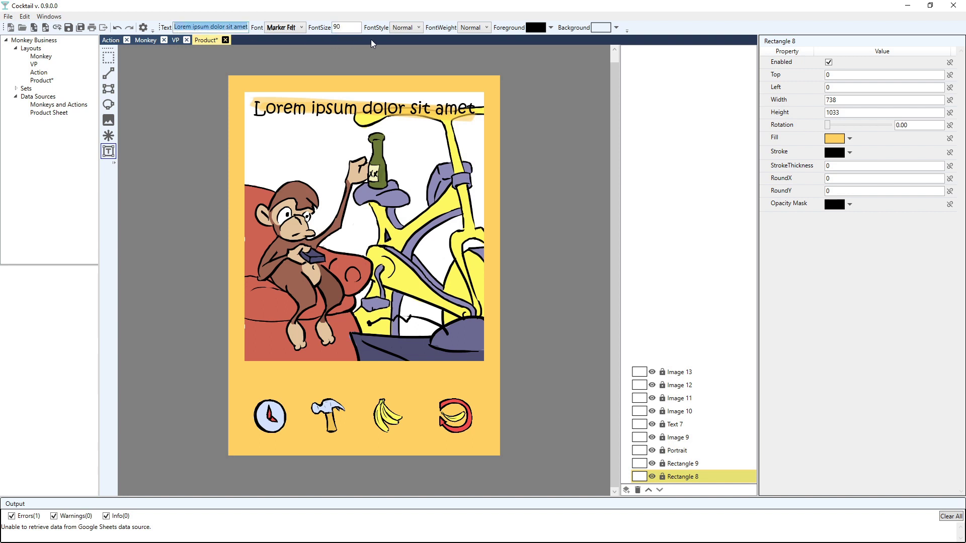
text(0)
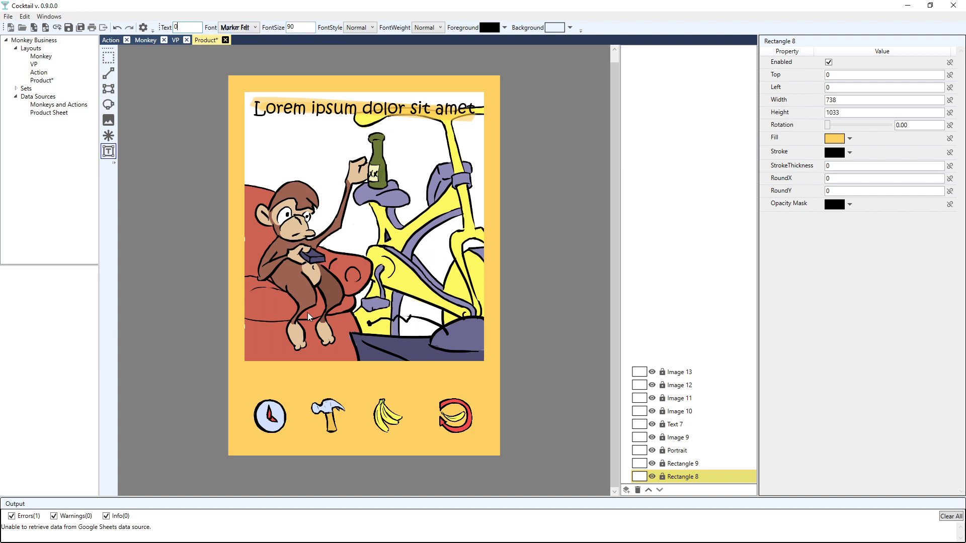
Draw four text boxes containing 0, one above each icon in the bottom row of the card.
click(108, 151)
drag(285, 401, 286, 400)
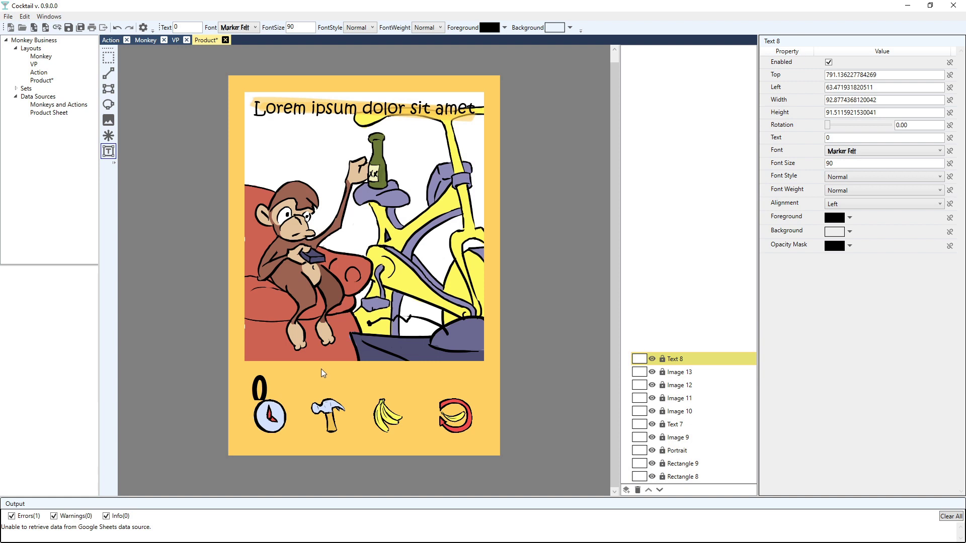
drag(339, 400, 404, 400)
drag(437, 358, 475, 399)
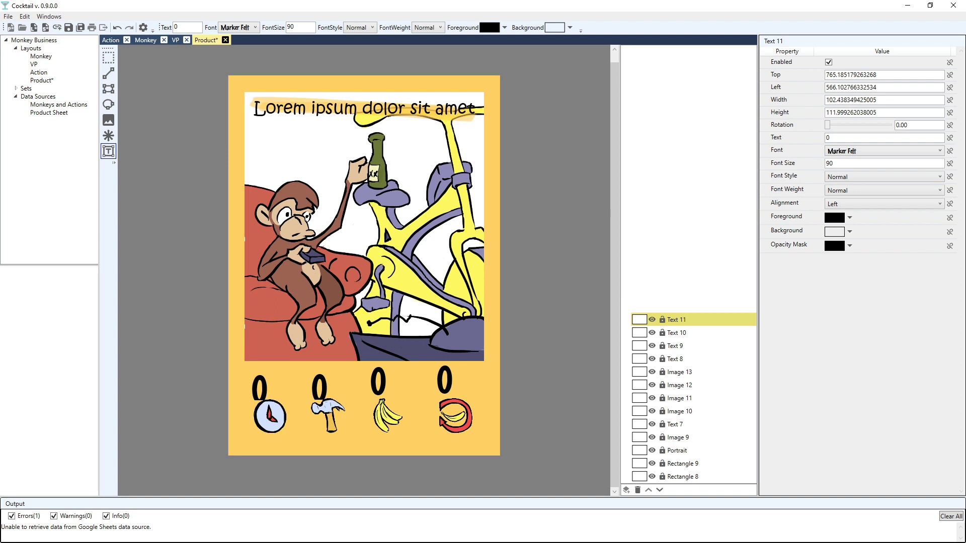
Set the Top of the zeros above the red-arrow banana icon and the banana bunch to 773.
drag(897, 79, 708, 71)
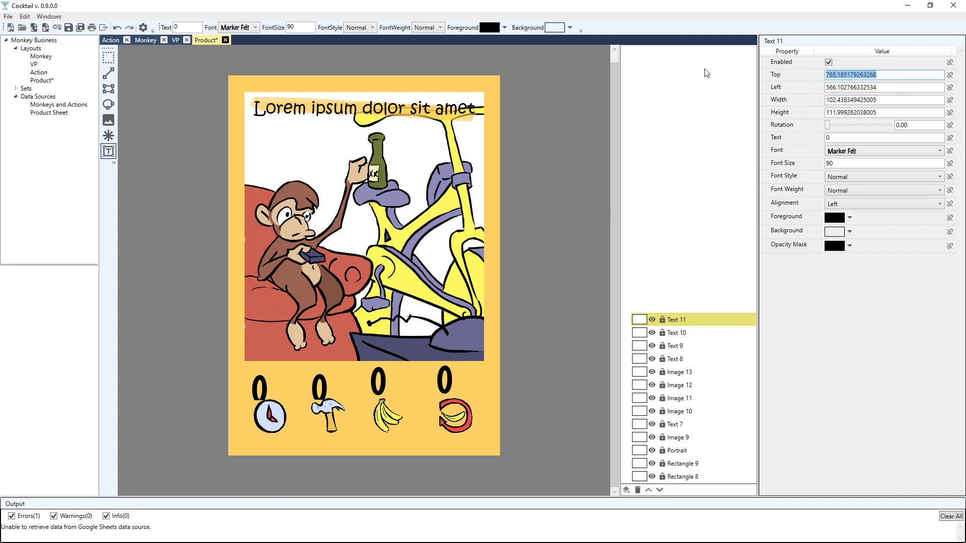
text(773)
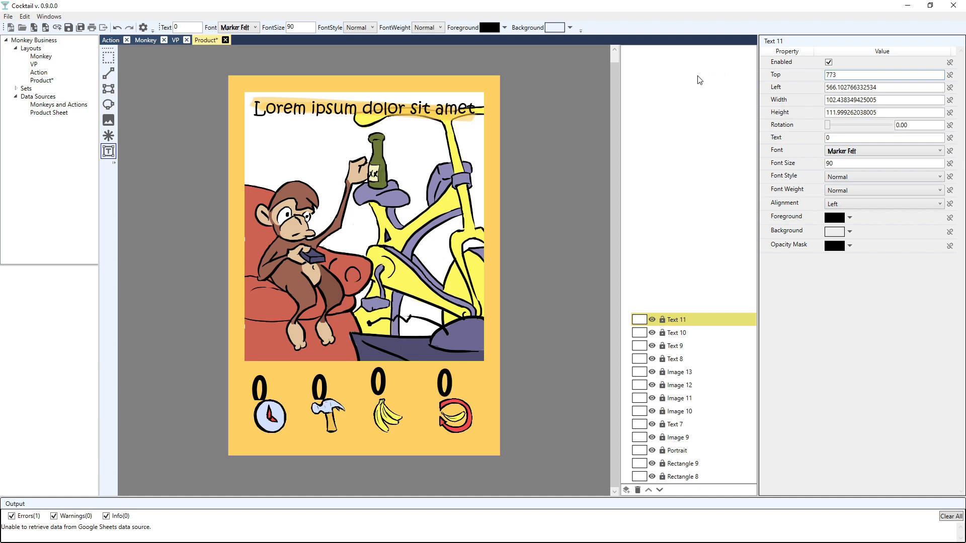
click(676, 332)
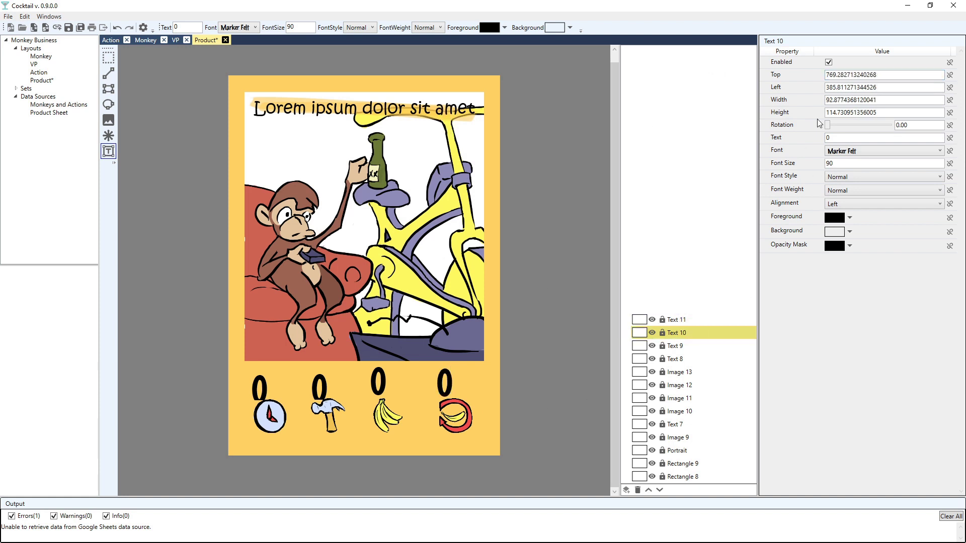
drag(886, 76, 667, 65)
text(77)
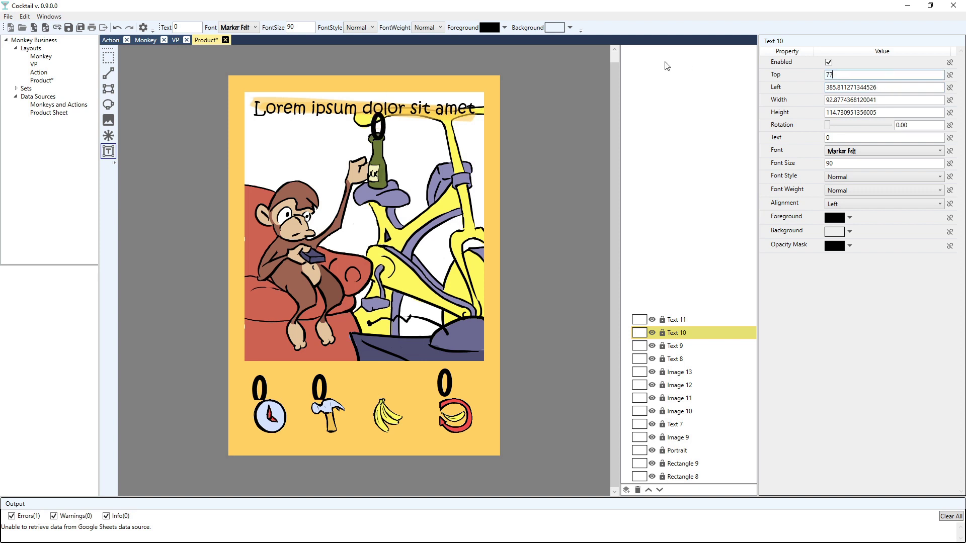
text(3)
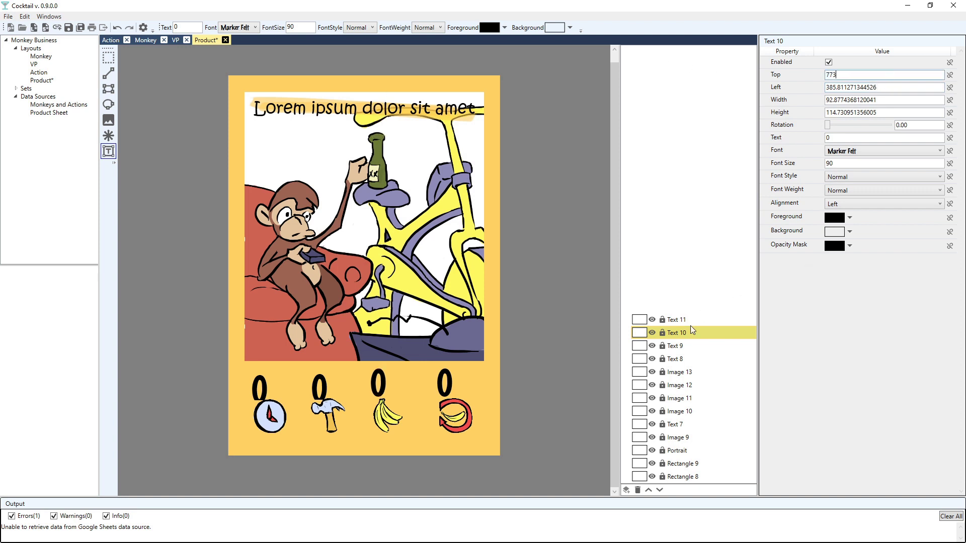
Set the Top of the zeros above the hammer and the clock to 773.
click(684, 347)
drag(886, 76, 682, 92)
text(773)
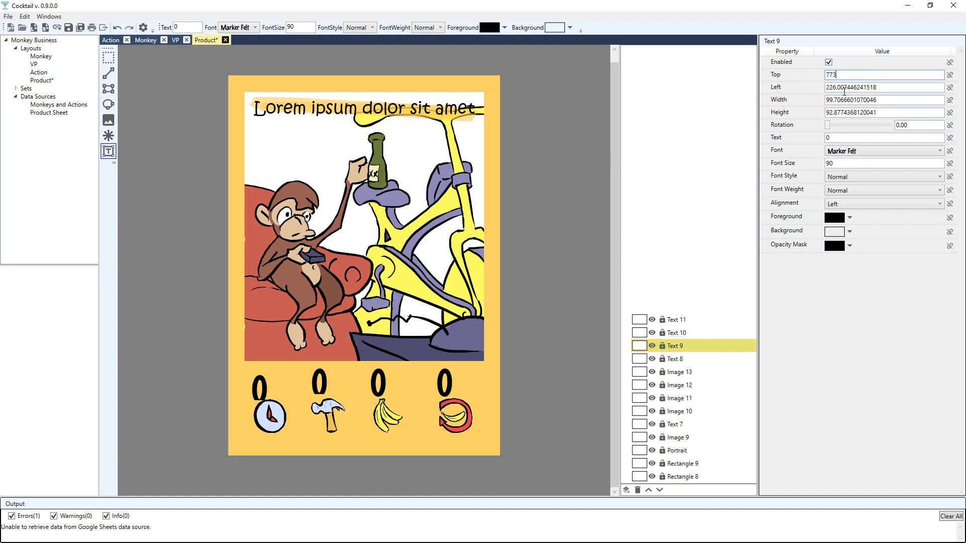
click(676, 360)
drag(875, 75, 675, 78)
text(773)
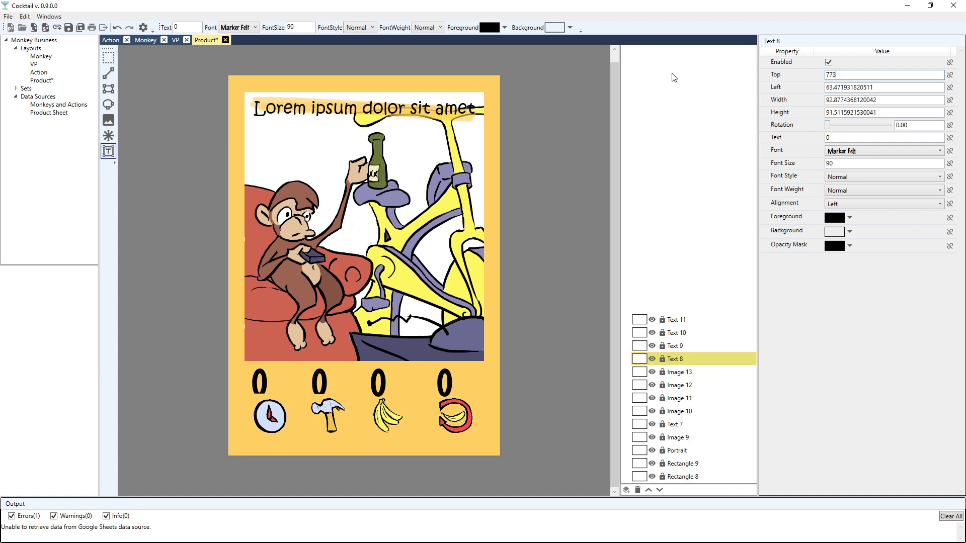
key(Tab)
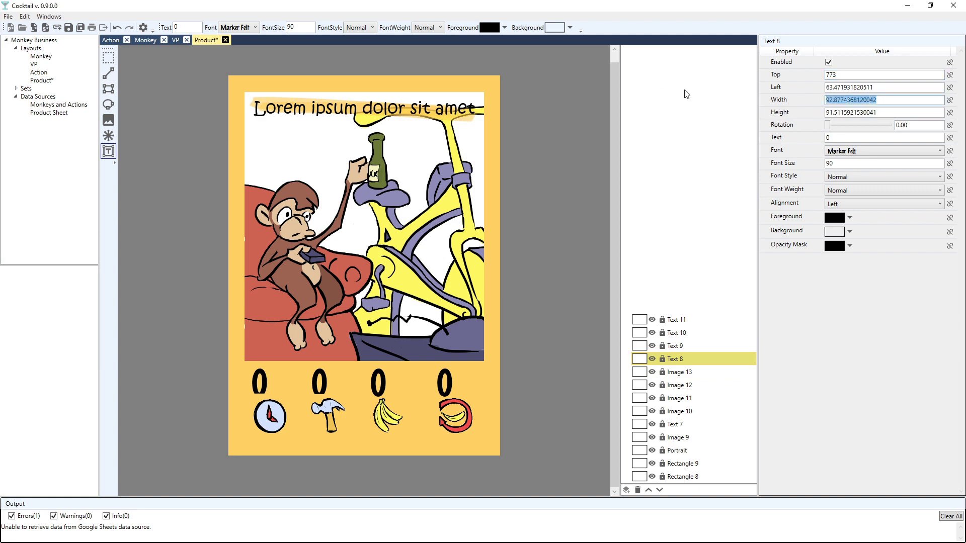
Set the width of the zero text above the clock to 120 and its height to 105.
text(120)
key(Tab)
text(105)
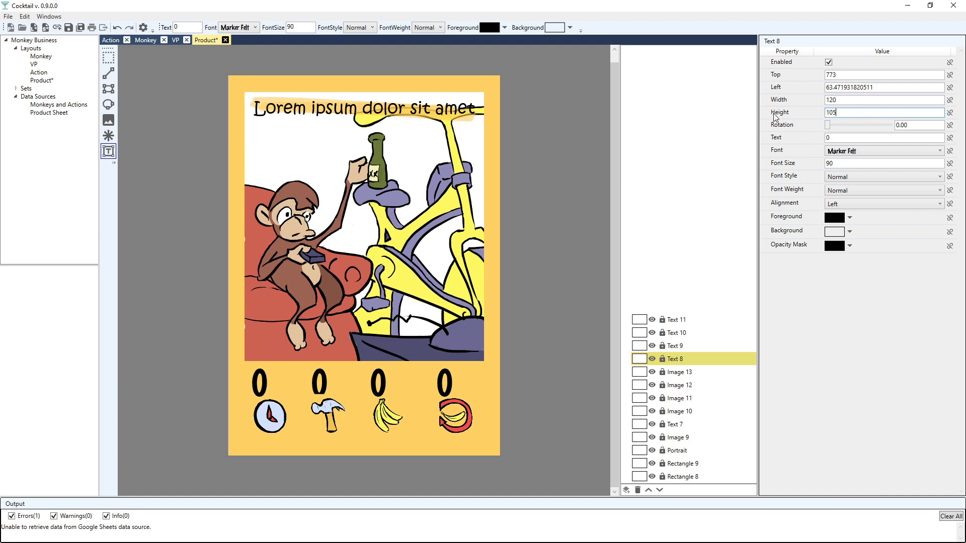
Set the width of the zero text above the hammer to 120 and its height to 105.
click(109, 59)
click(313, 384)
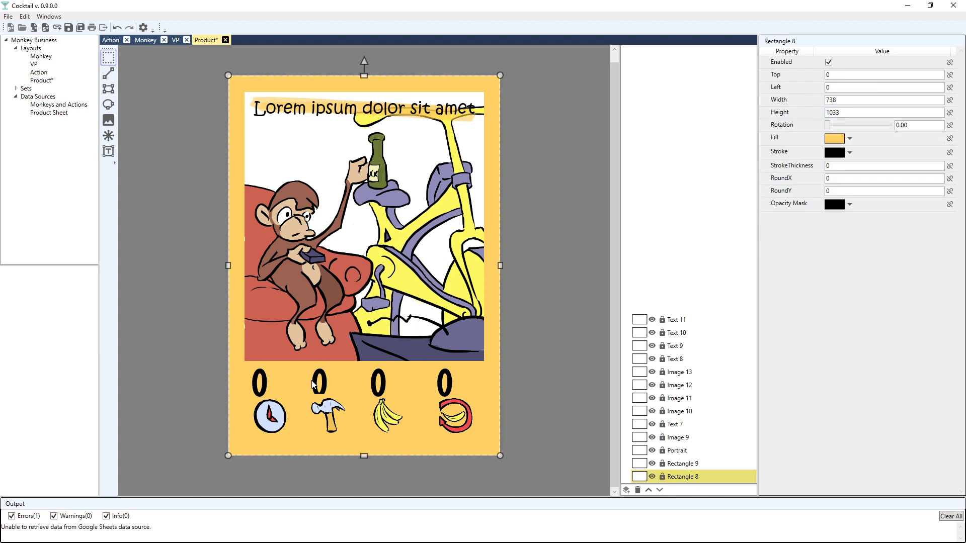
click(408, 400)
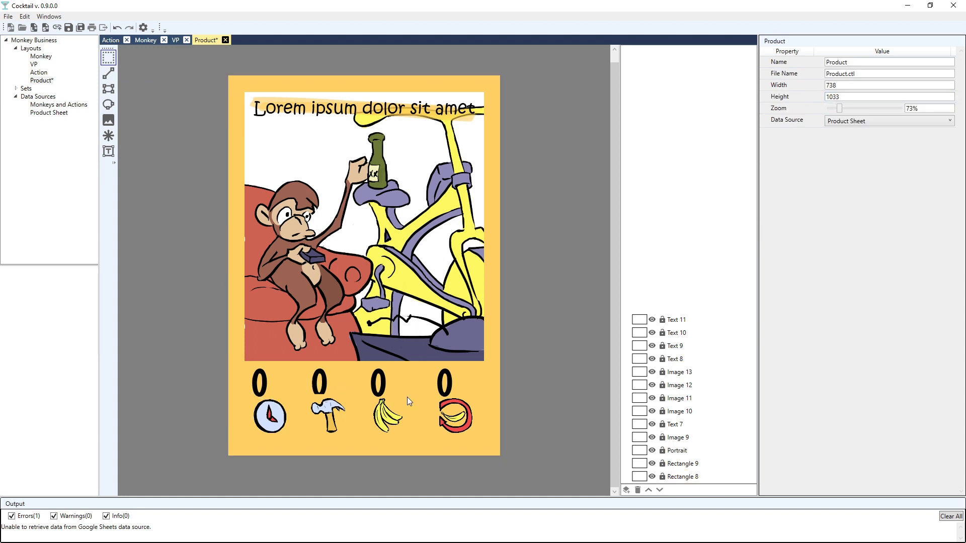
click(321, 378)
double_click(871, 88)
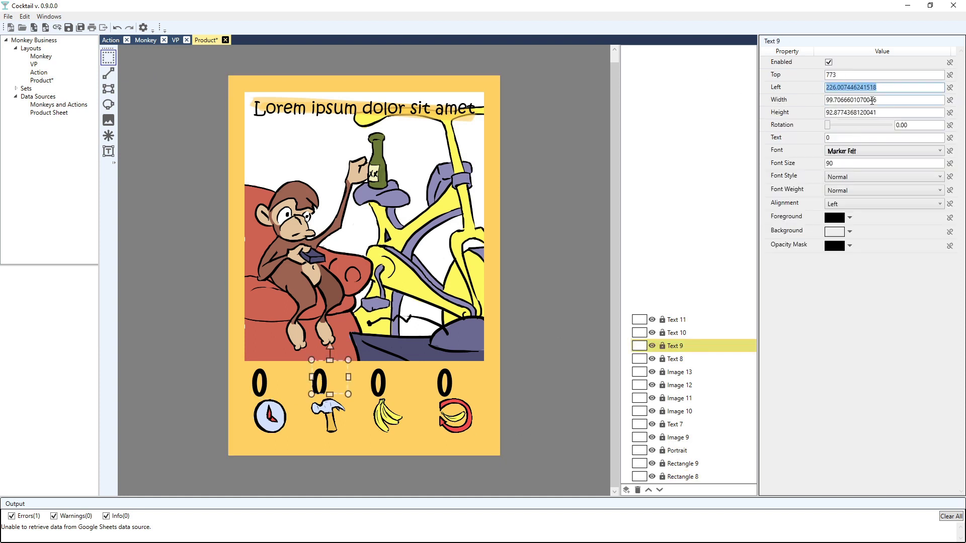
double_click(872, 100)
text(120)
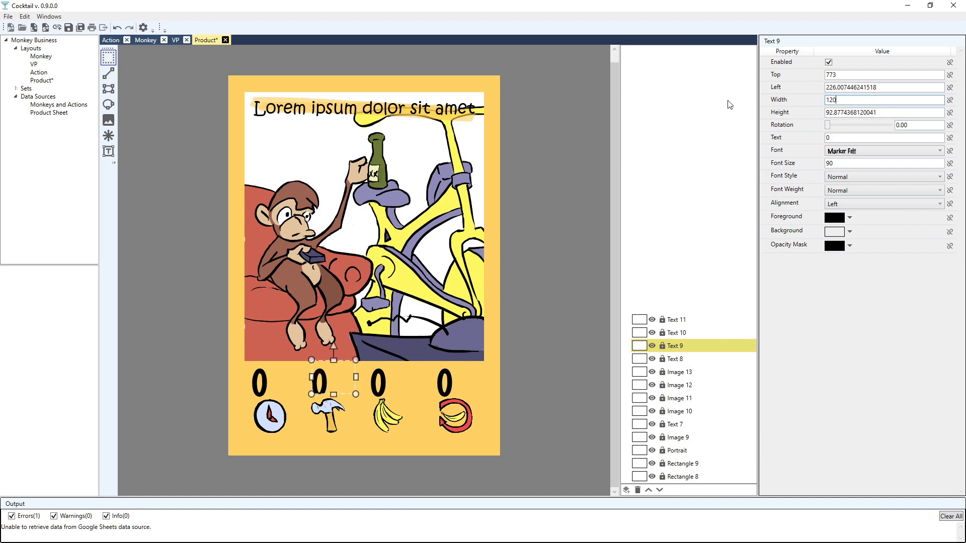
key(Tab)
text(105)
Set the width of the zero text above the banana bunch to 120 and its height to 105.
click(386, 385)
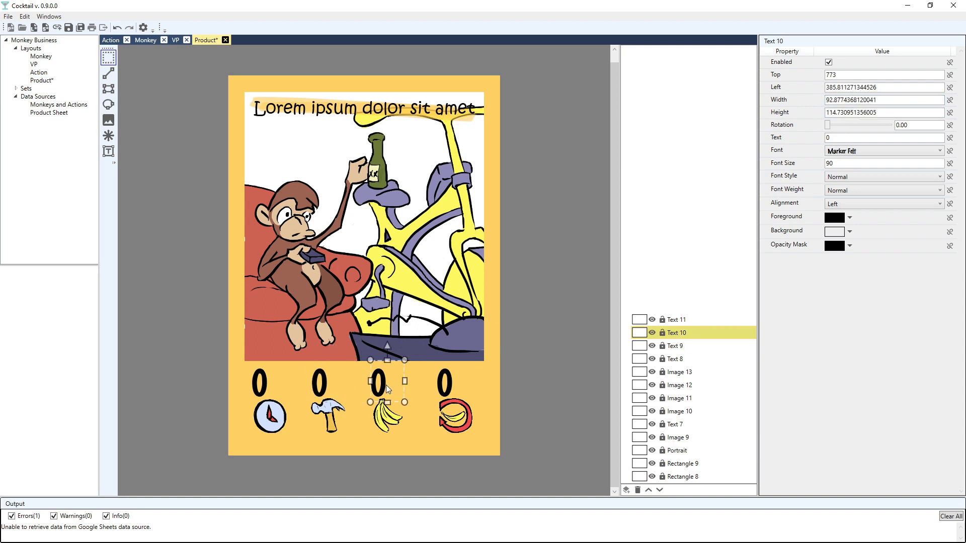
double_click(874, 100)
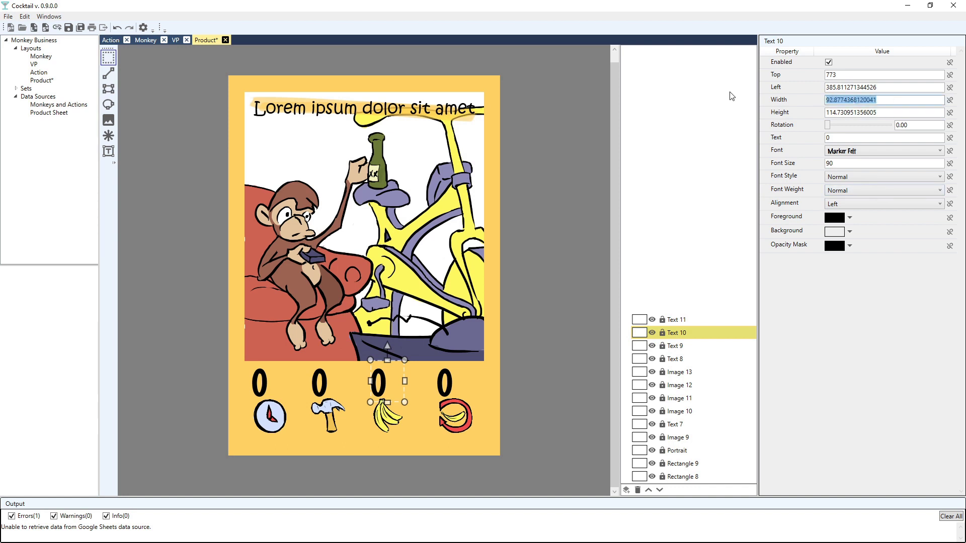
text(120)
key(Tab)
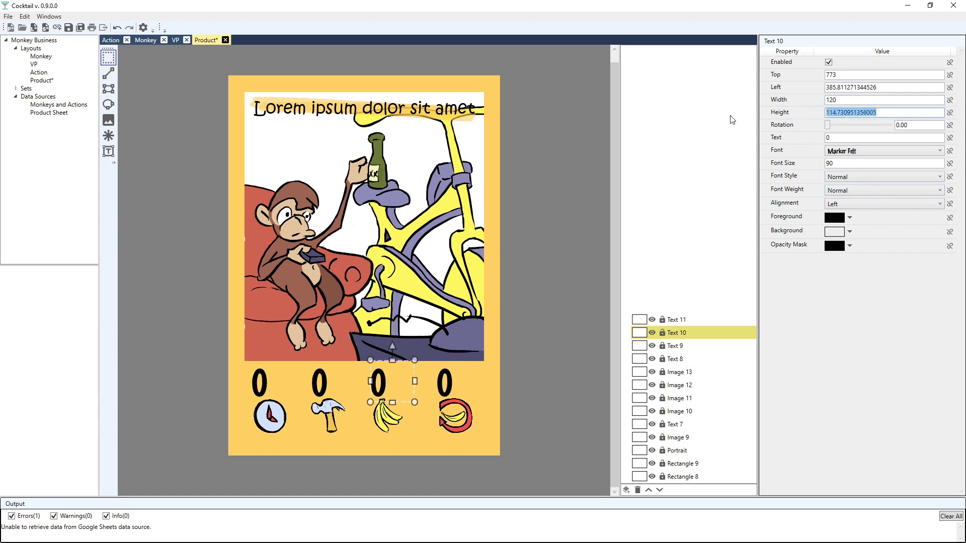
text(105)
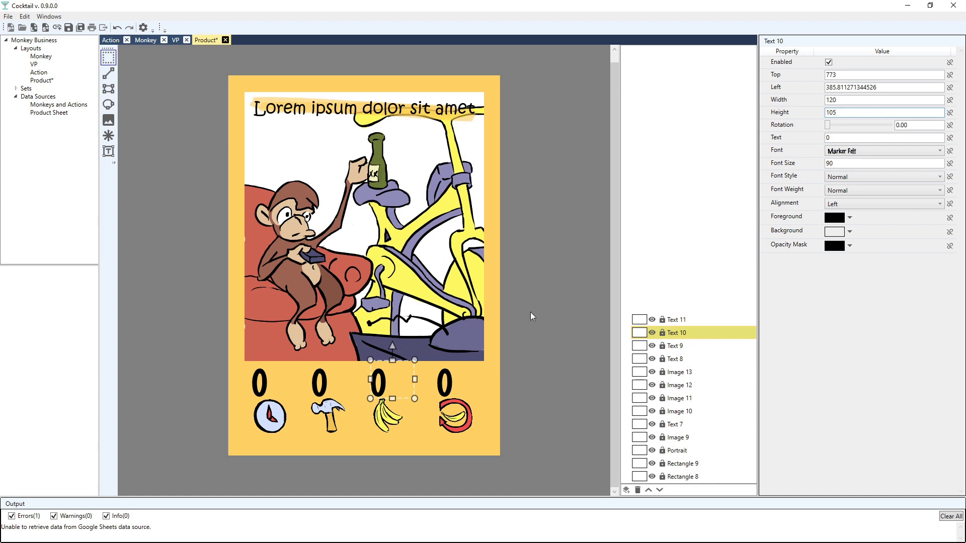
Set the width of the zero text above the red-arrow banana icon to 120 and its height to 105.
click(446, 382)
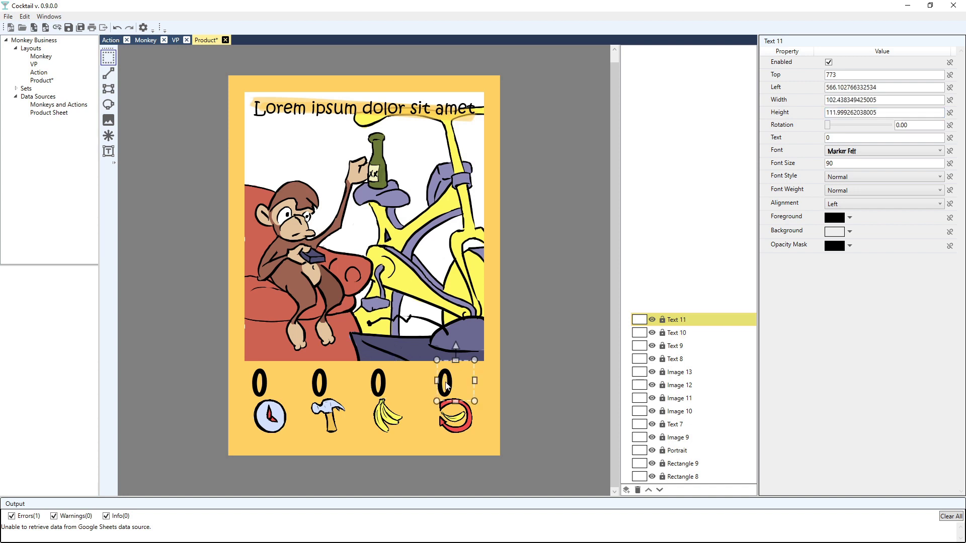
double_click(876, 99)
text(120)
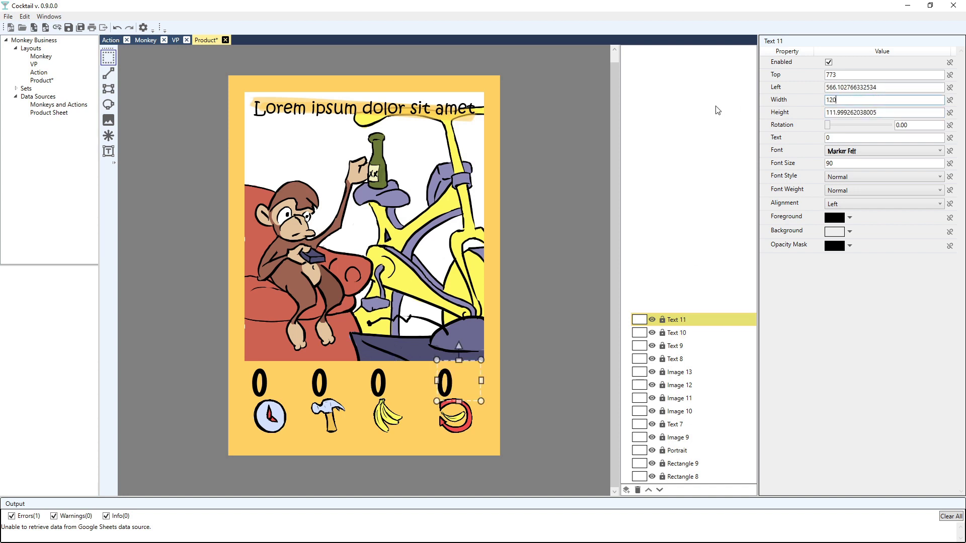
key(Tab)
text(105)
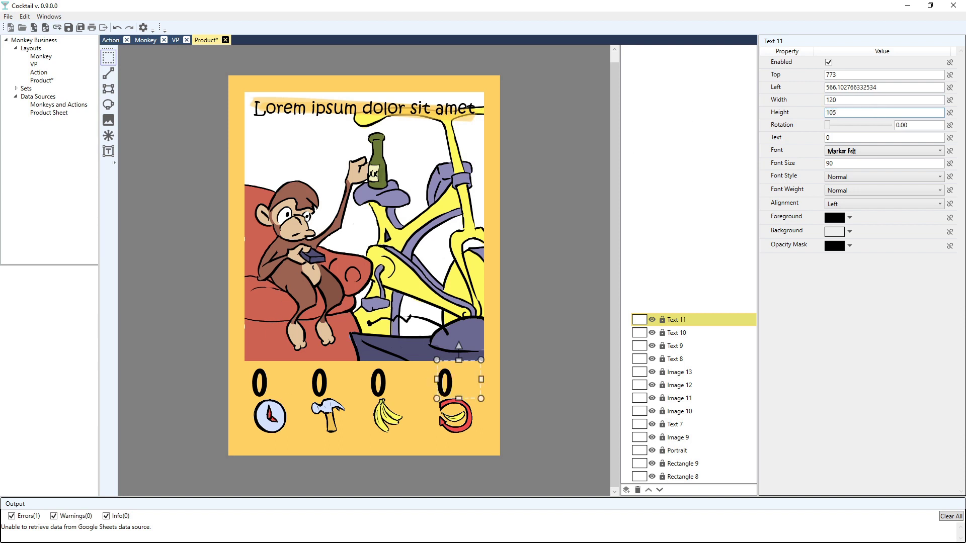
Set the Left position of the zero above the clock to 53 and its alignment to Center.
click(257, 384)
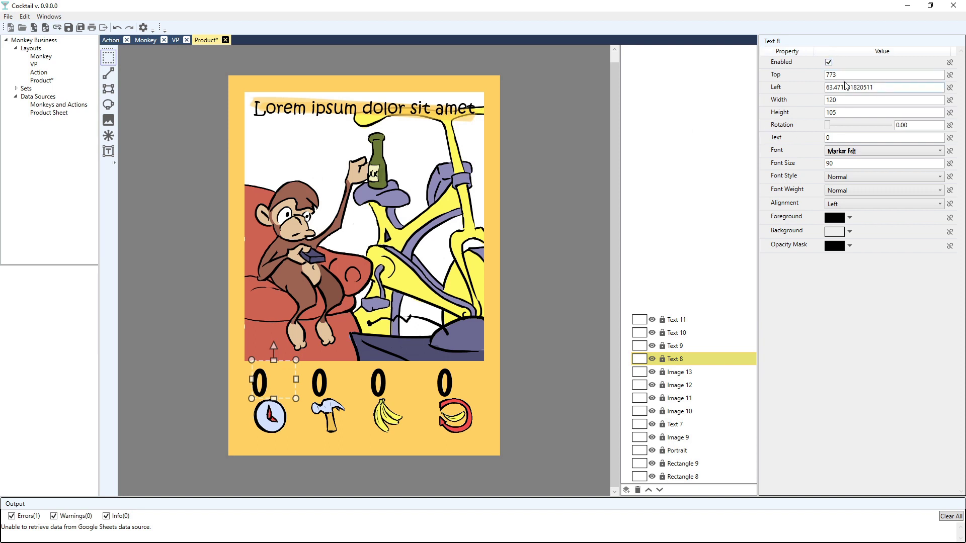
double_click(871, 88)
text(53)
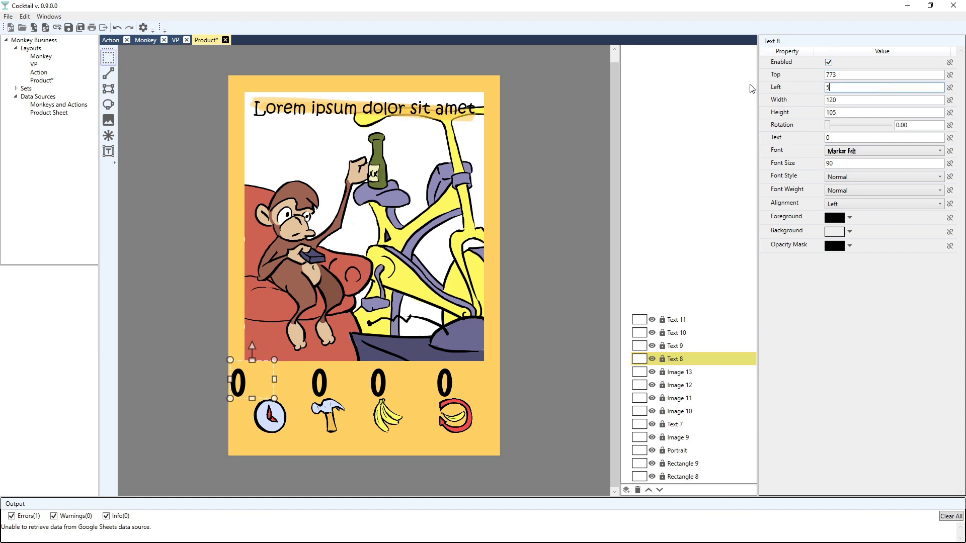
click(865, 206)
click(856, 235)
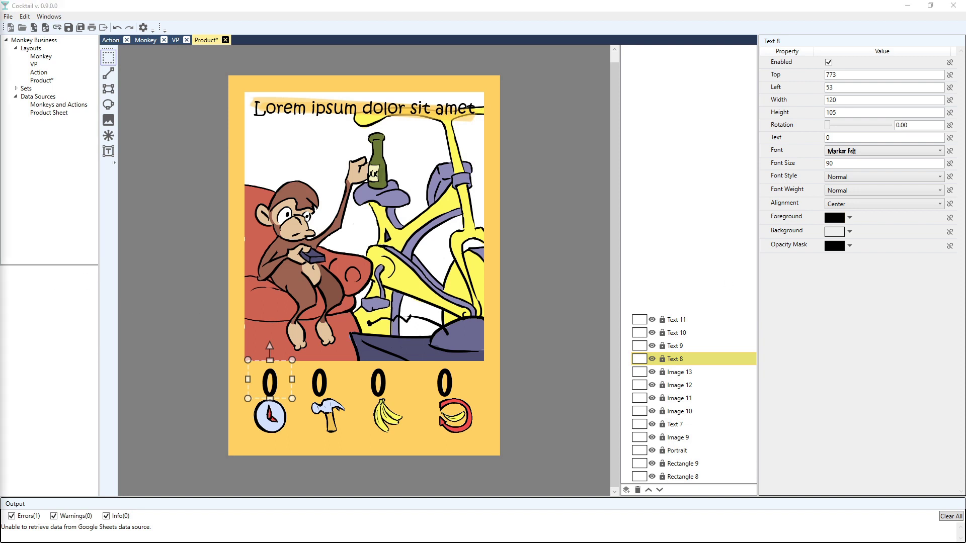
Set the foreground colour of the zero above the clock to red #FFDD2020.
click(849, 218)
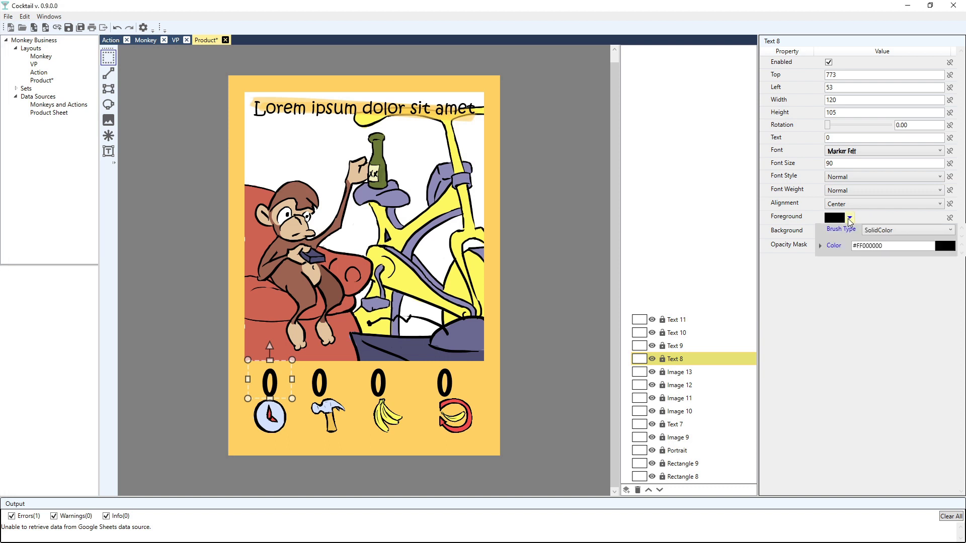
drag(882, 246, 833, 247)
key(ctrl+v)
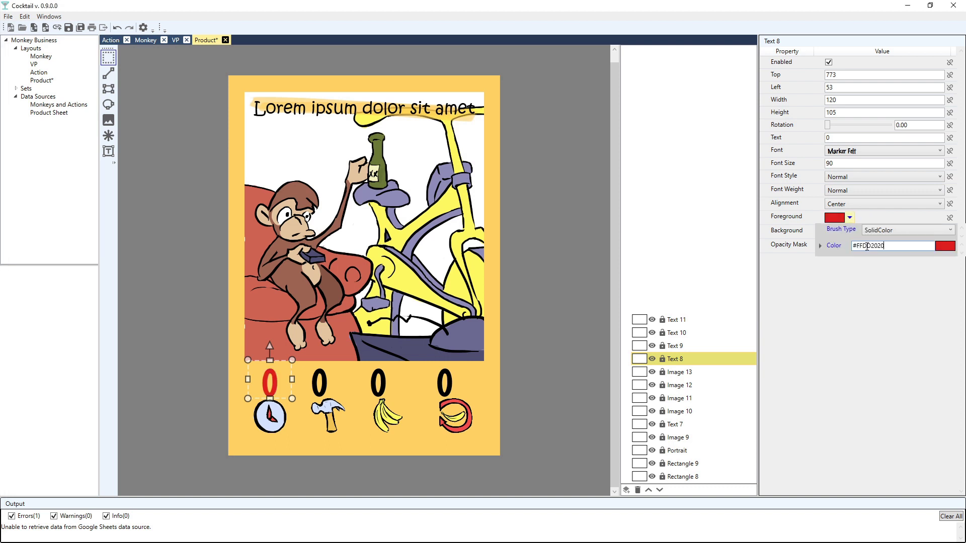
click(867, 285)
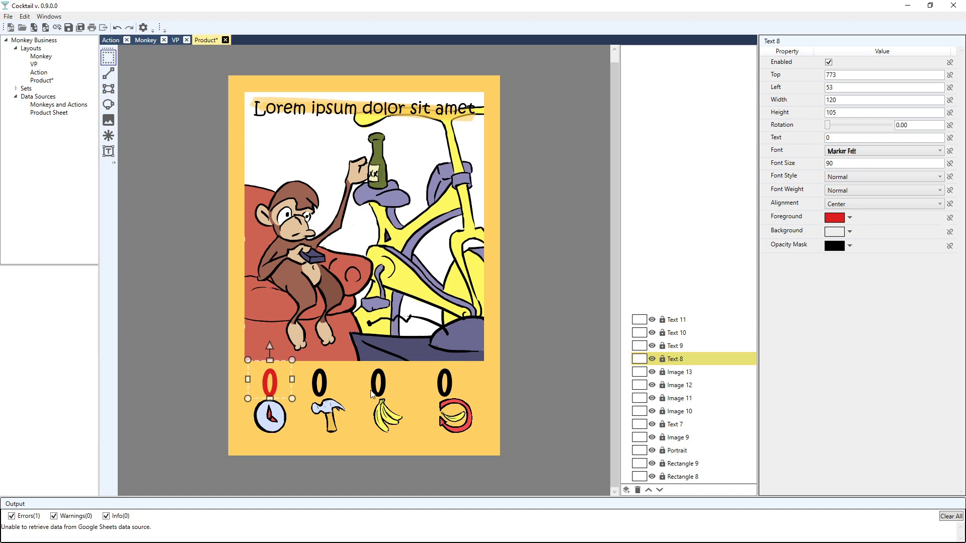
Set the foreground colour of the zeros above the hammer and the banana bunch to #FFDD2020.
click(317, 387)
click(852, 218)
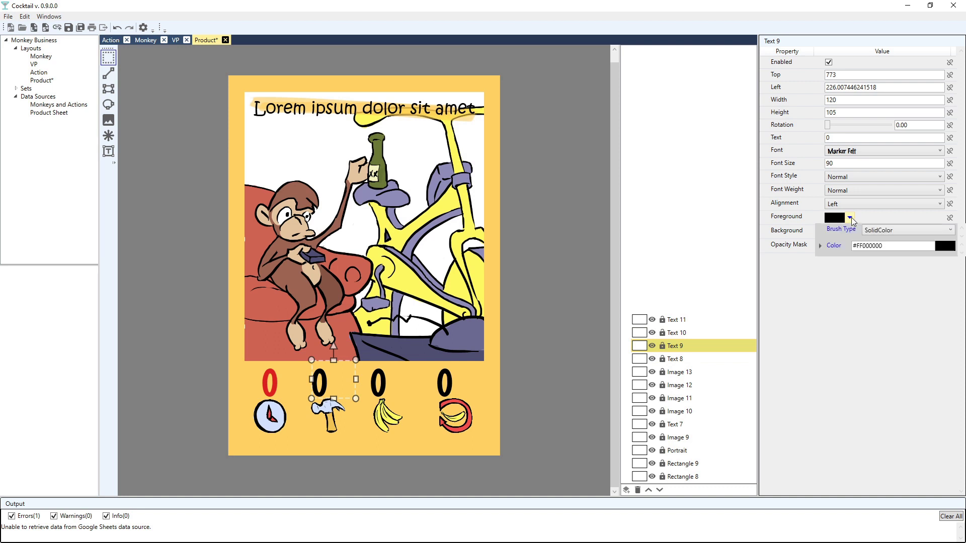
text(#FFDD2020)
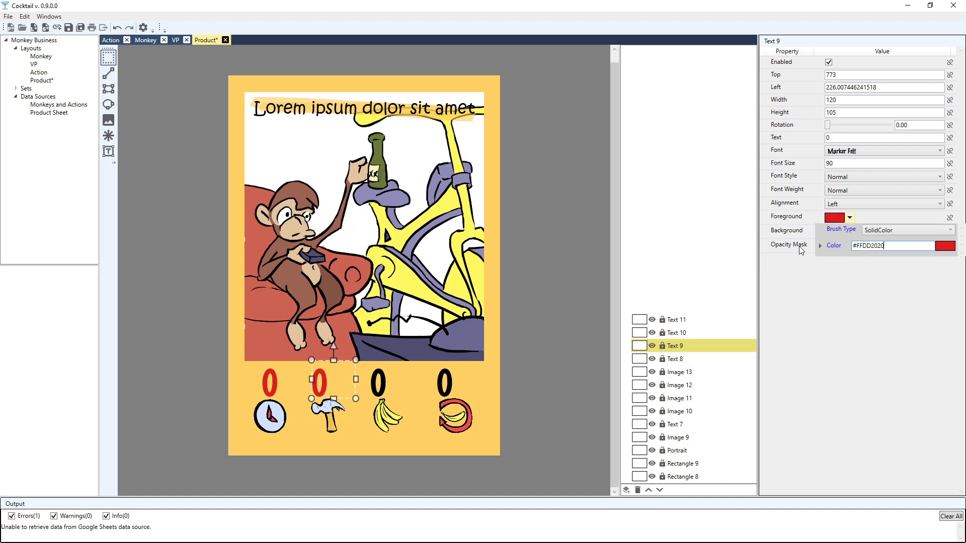
click(379, 379)
click(387, 373)
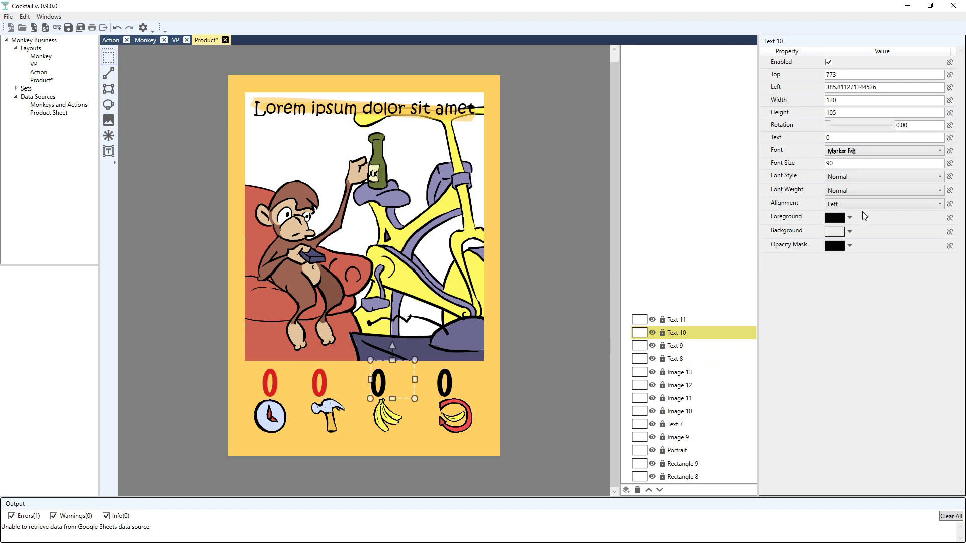
click(850, 218)
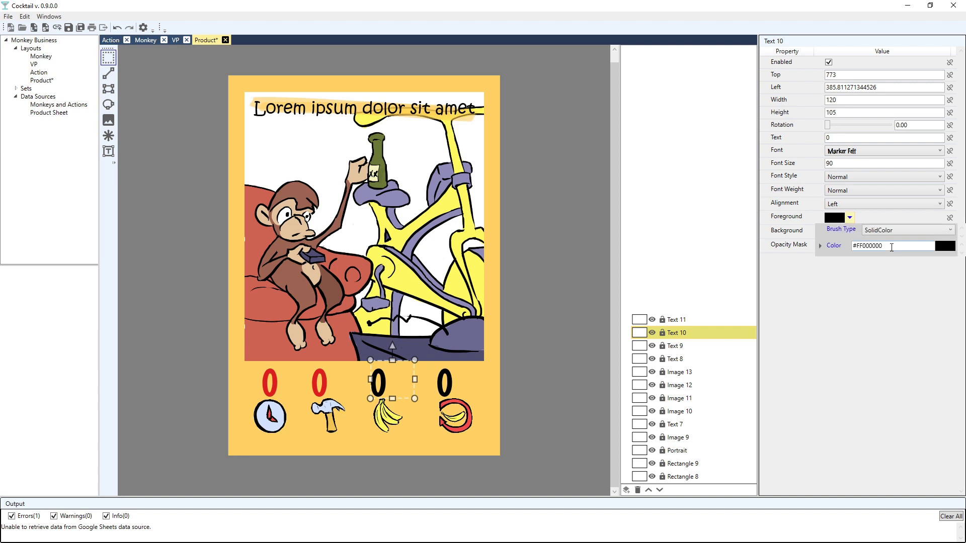
key(ctrl+a)
text(#FFDD2020)
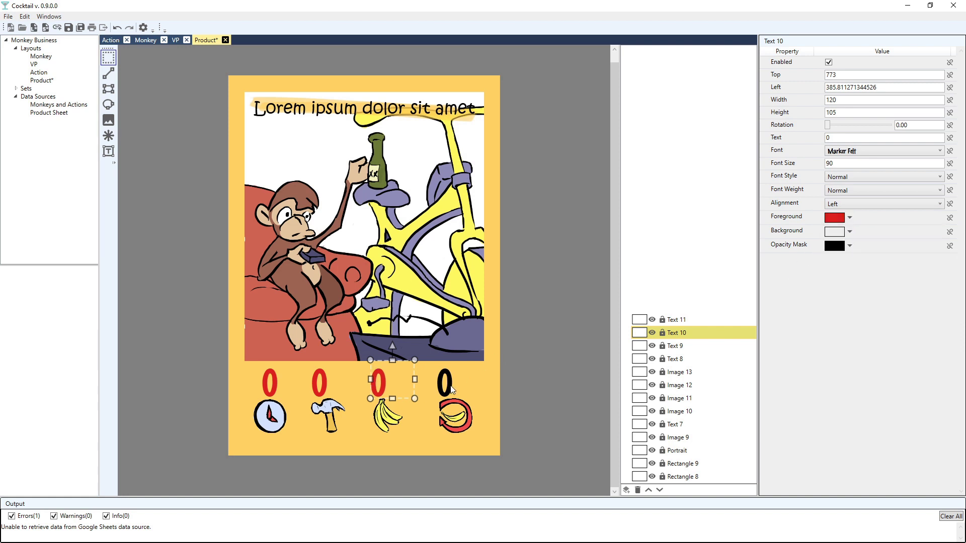
Give the zero above the red-arrow banana icon the foreground colour #FFDD2020 and Center alignment.
click(452, 389)
click(850, 218)
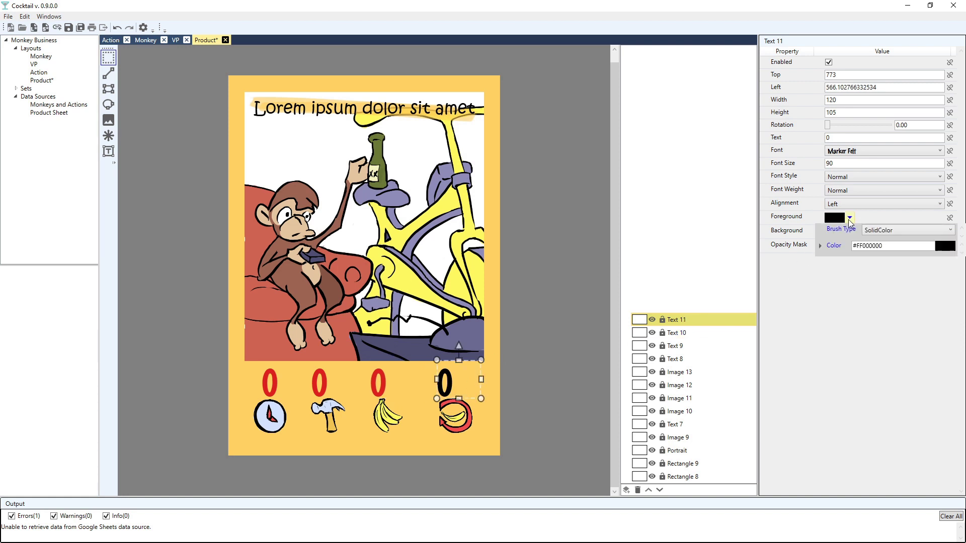
key(ctrl+a)
text(#FFDD2020)
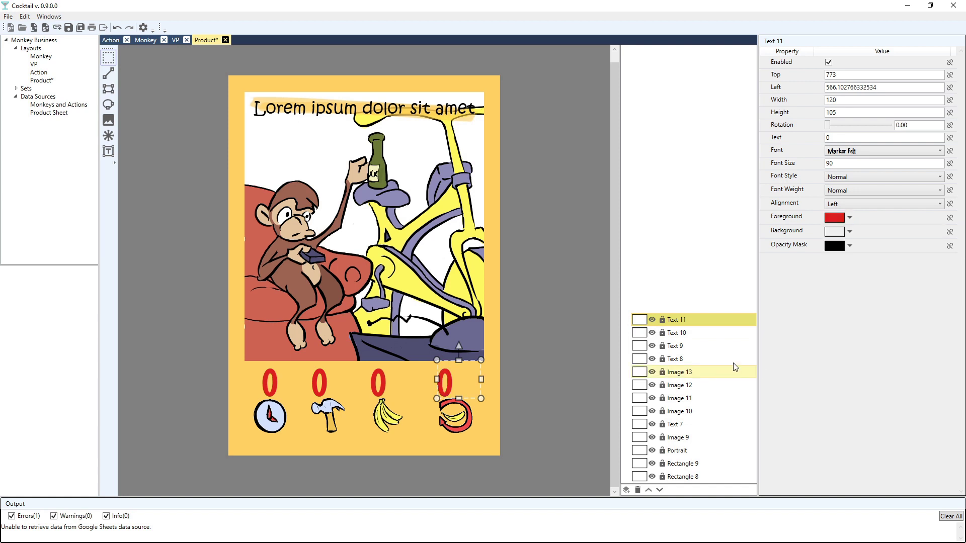
click(869, 204)
click(865, 235)
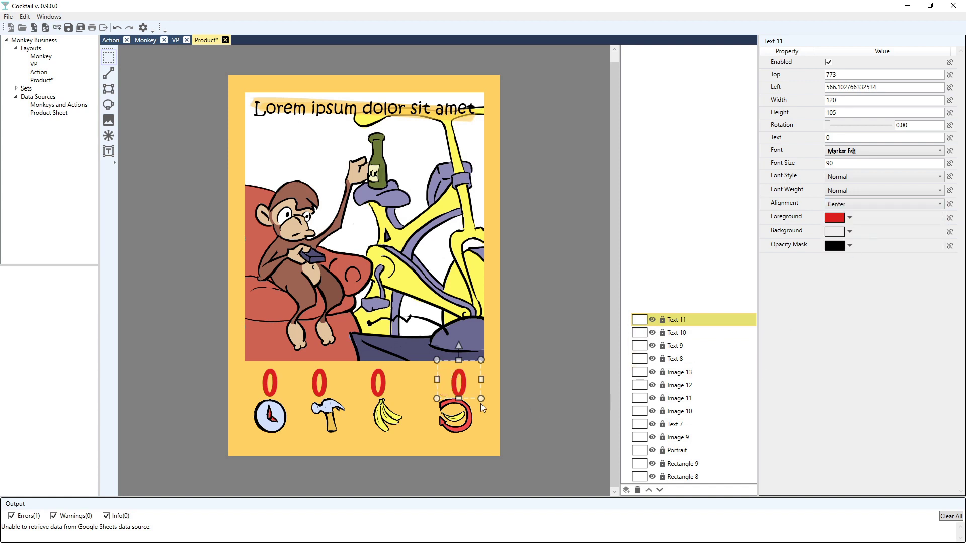
Set the alignment of the zeros above the banana bunch and the hammer to Center.
click(379, 382)
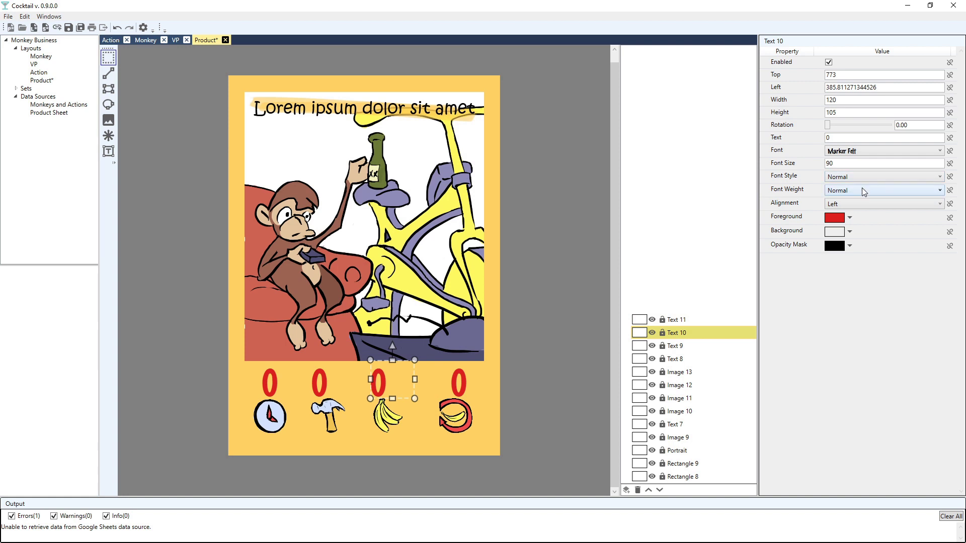
click(861, 204)
click(800, 235)
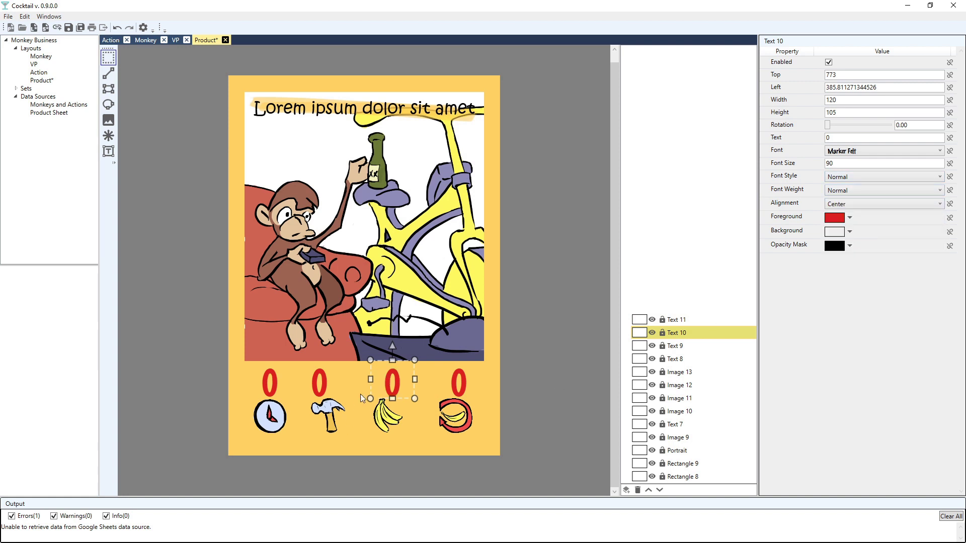
click(321, 382)
click(863, 207)
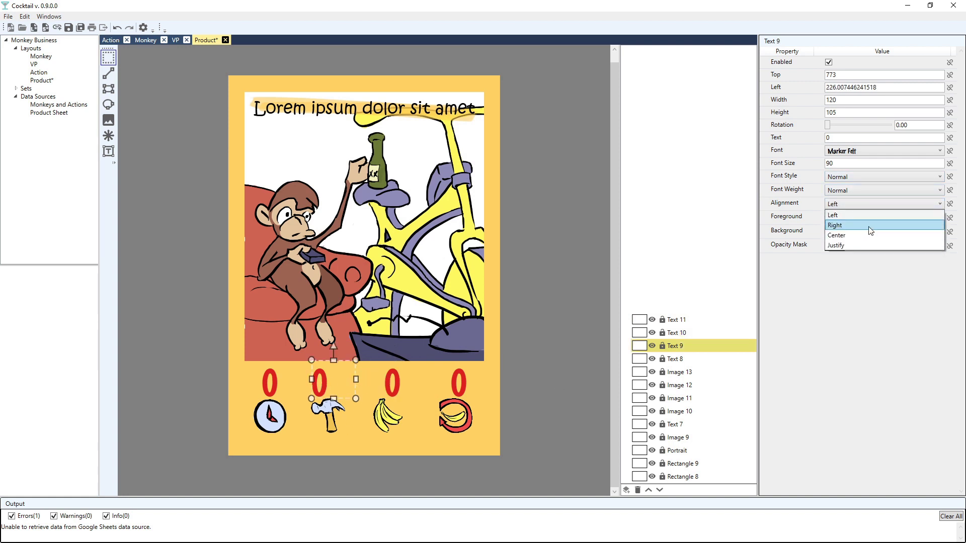
click(864, 240)
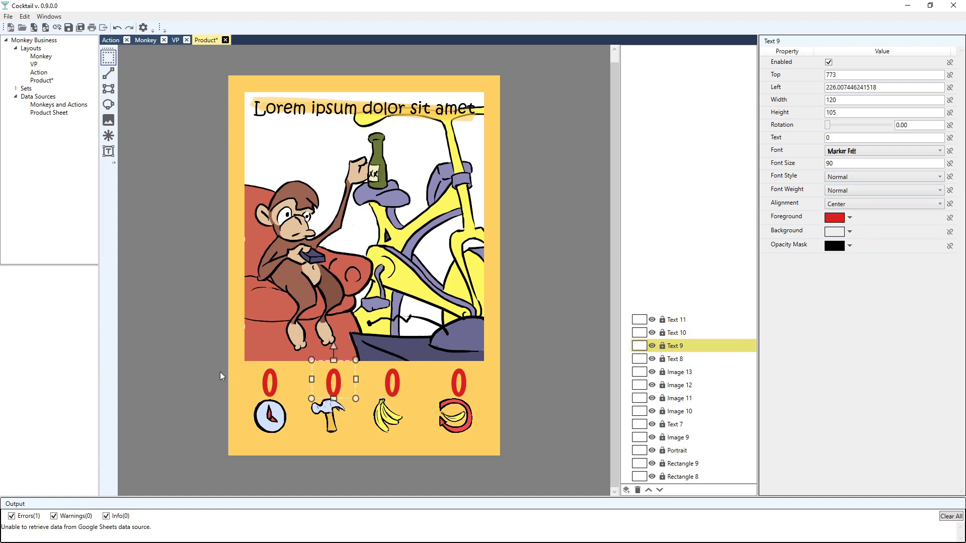
Set the Left position of the zero above the hammer to 225 and the one above the banana bunch to 375.
click(272, 383)
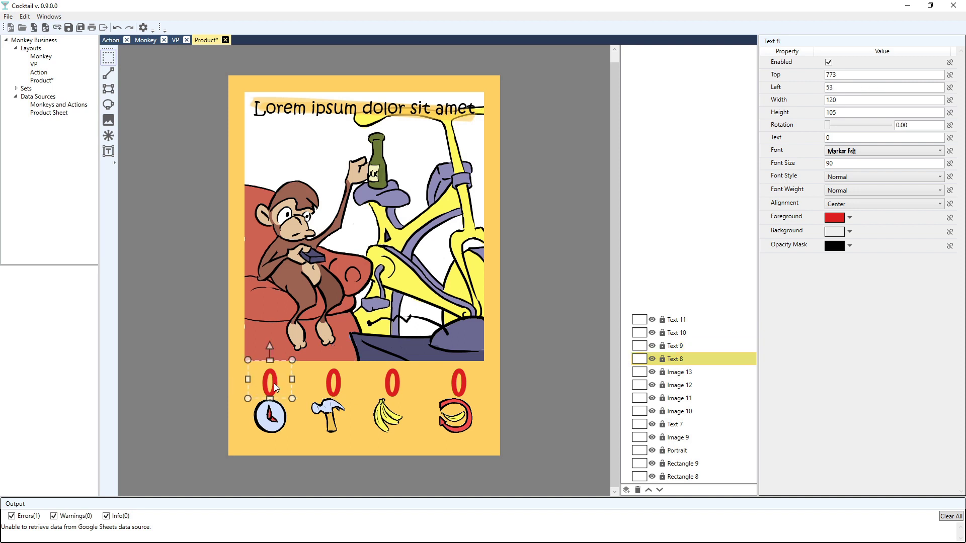
click(334, 381)
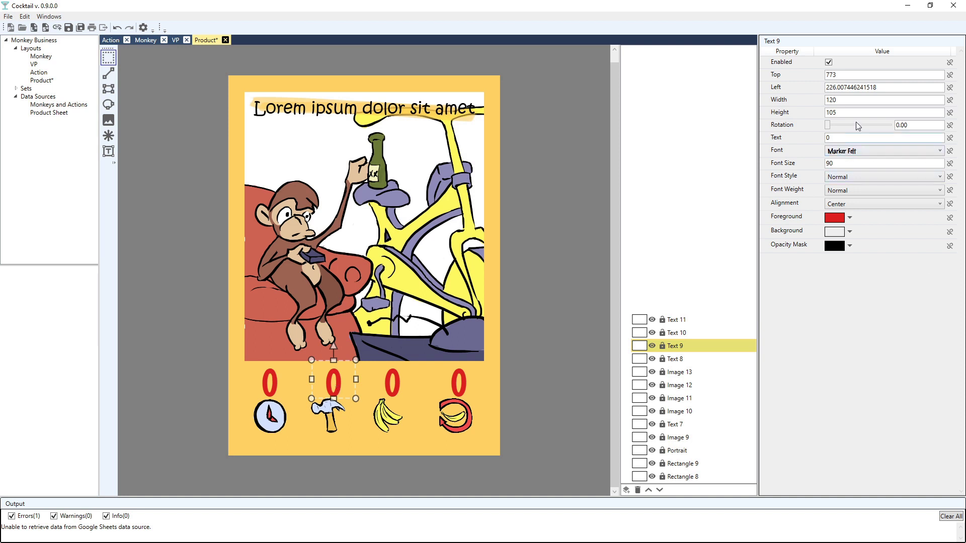
double_click(887, 85)
text(225)
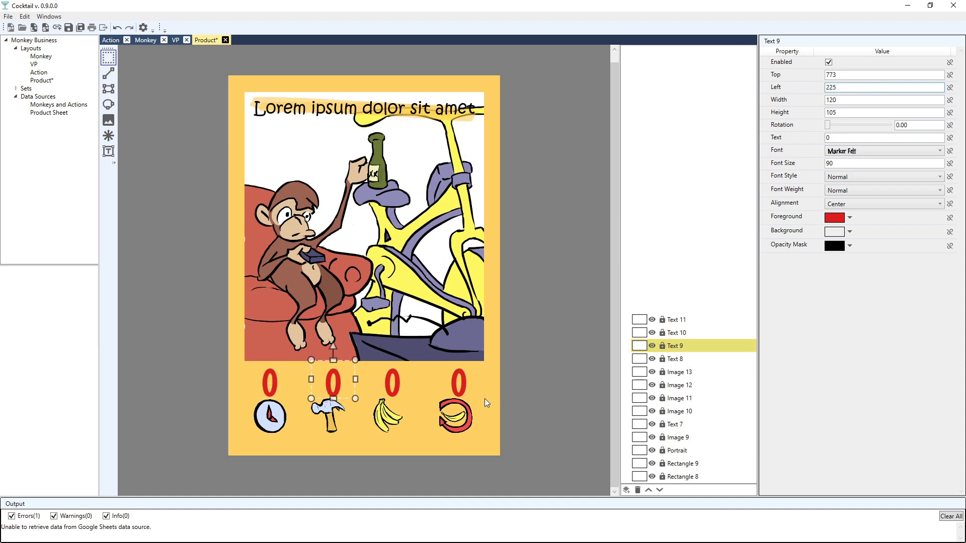
click(394, 388)
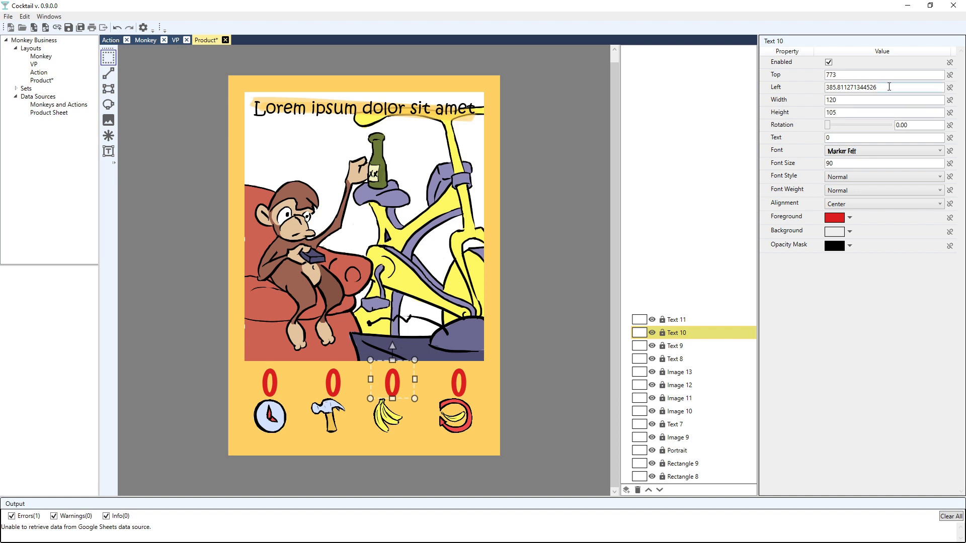
drag(890, 87, 816, 91)
text(375)
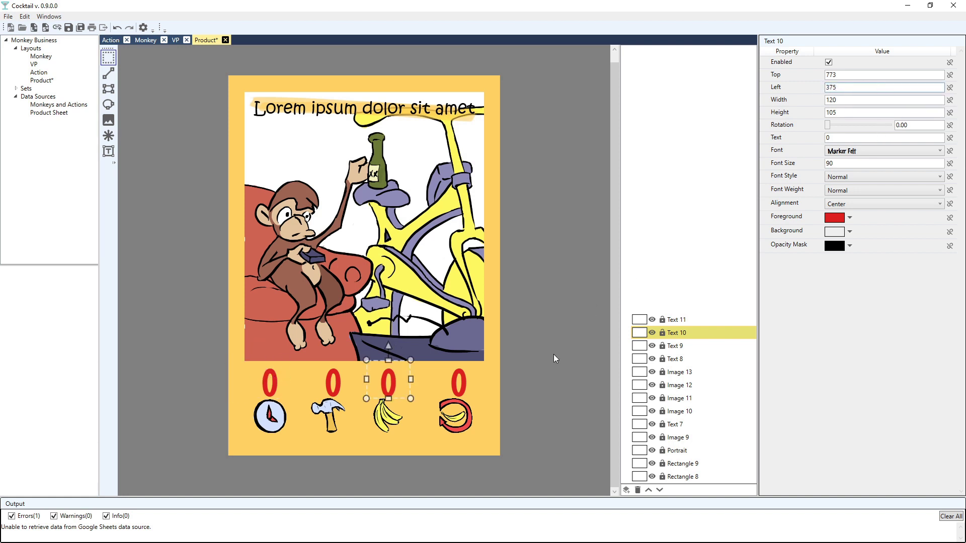
Set the Left position of the zero above the red-arrow banana icon to 556.
click(457, 387)
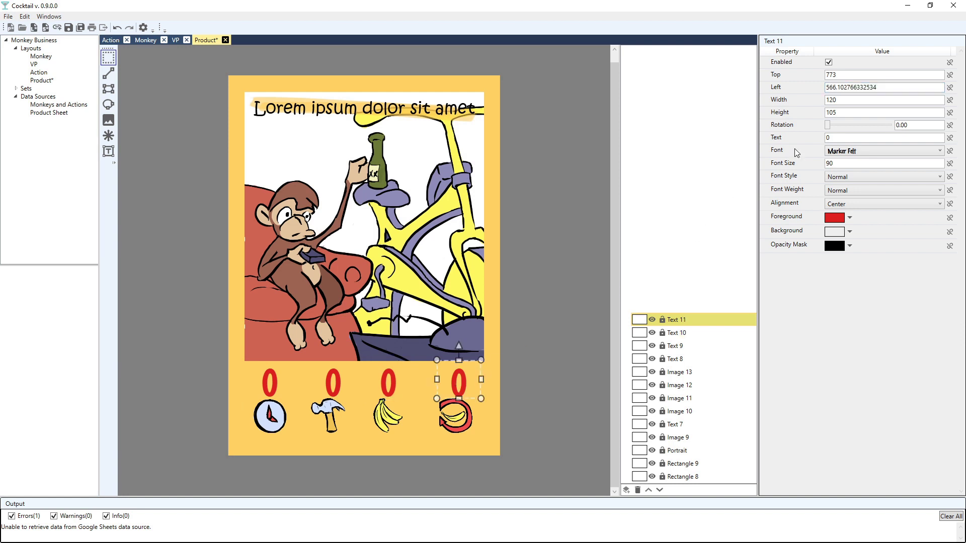
double_click(884, 87)
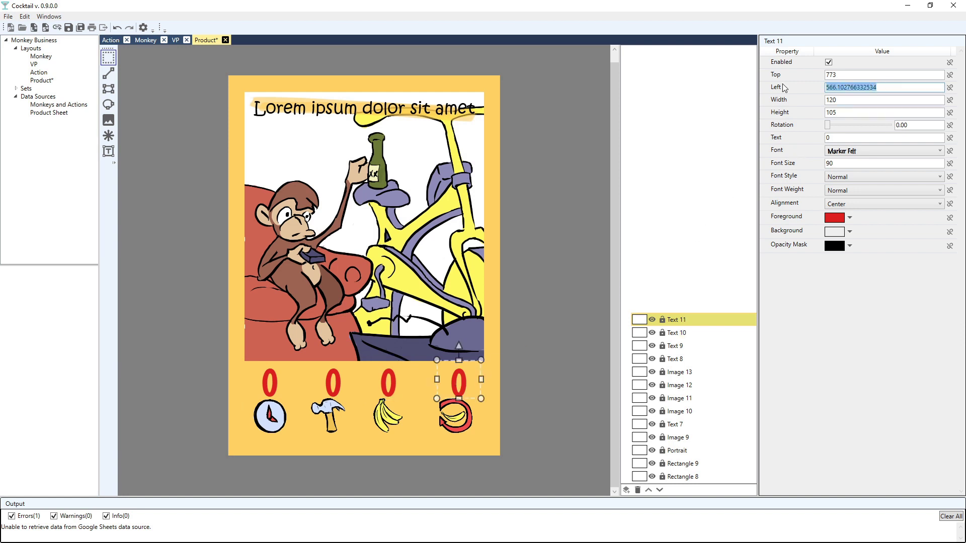
text(556)
click(415, 482)
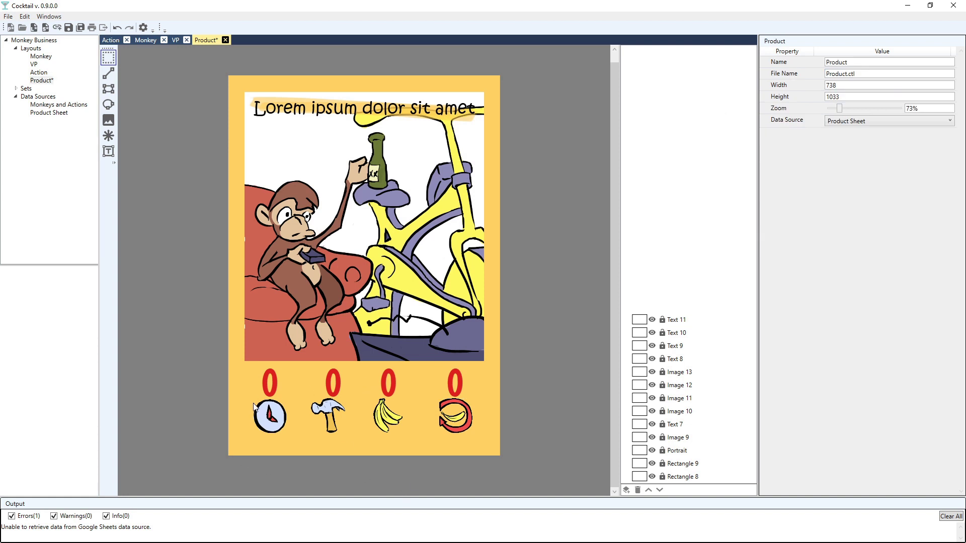
Link the text of the zero above the clock directly to the Turns data field.
click(267, 389)
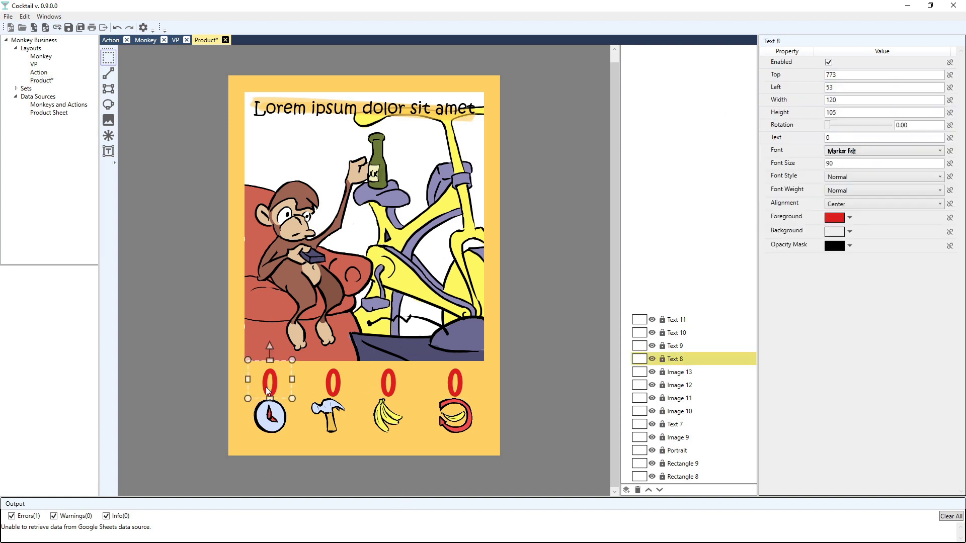
click(950, 138)
click(927, 154)
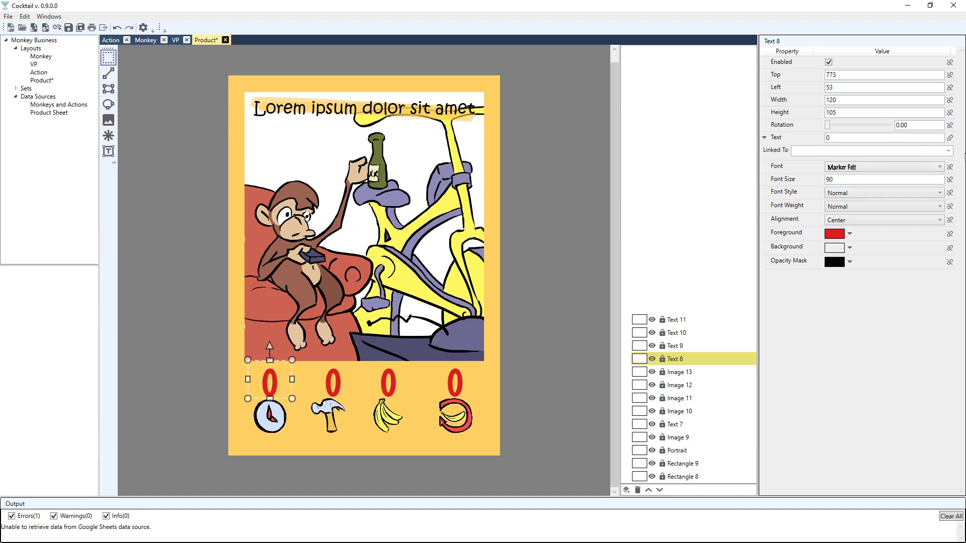
click(949, 151)
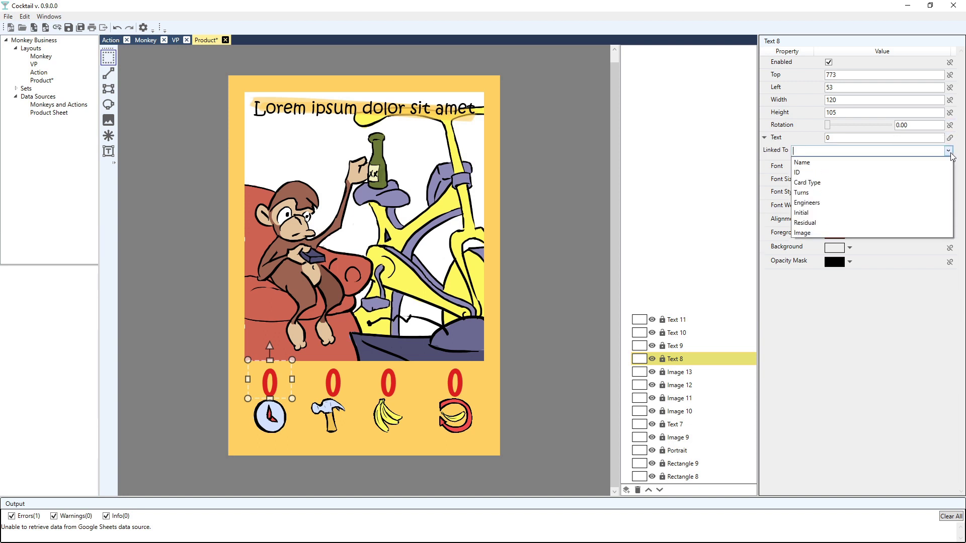
click(810, 193)
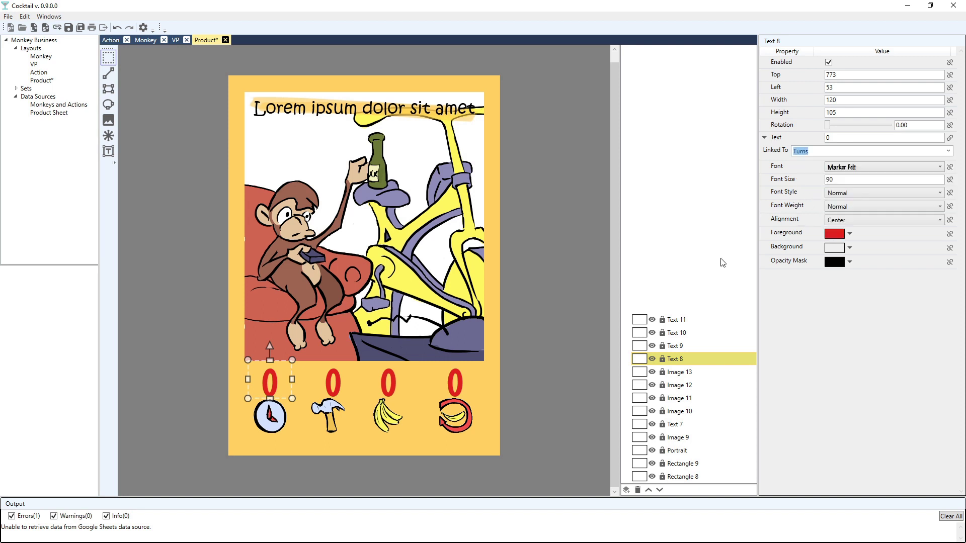
Link the text of the zero above the hammer directly to the Engineers data field.
click(332, 385)
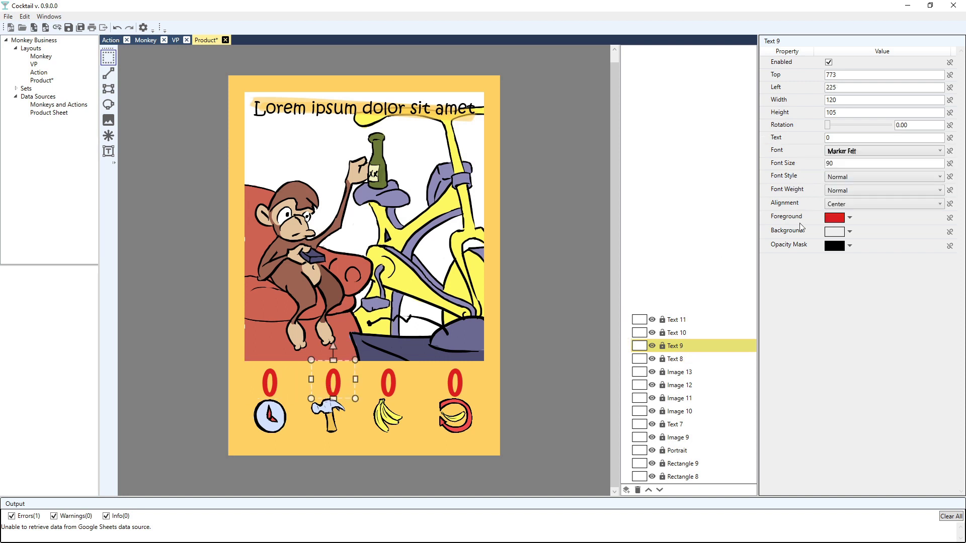
click(950, 139)
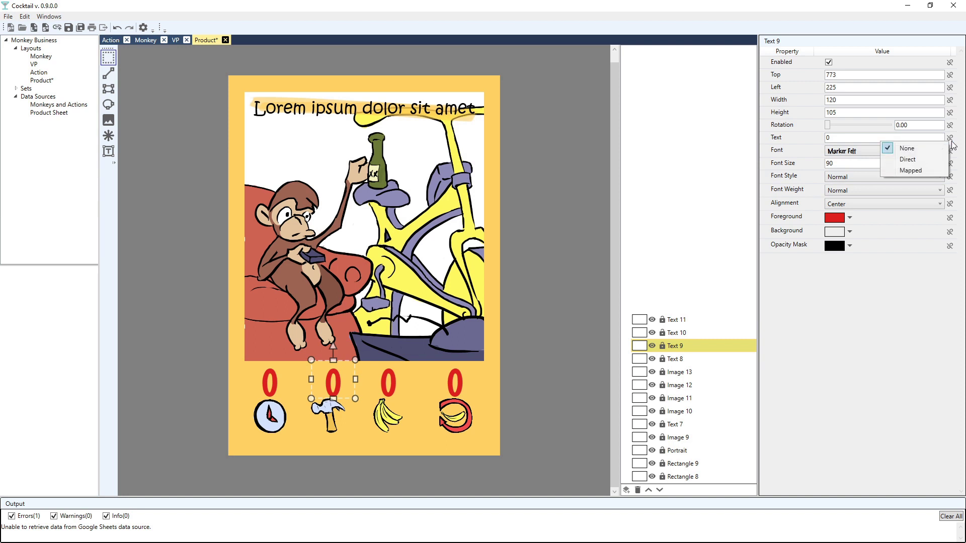
click(926, 158)
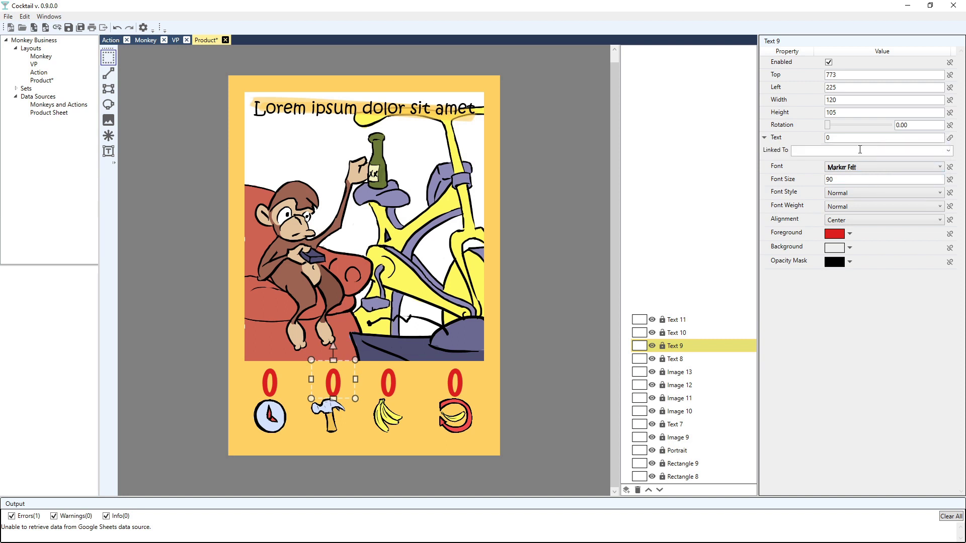
click(948, 150)
click(811, 203)
Link the text of the zero above the banana bunch directly to the Initial data field.
click(385, 389)
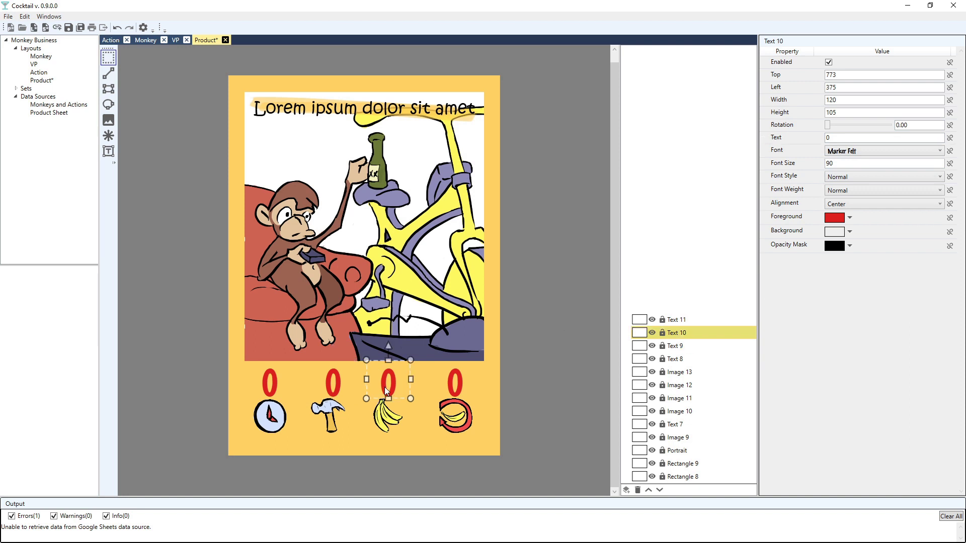
click(950, 137)
click(919, 155)
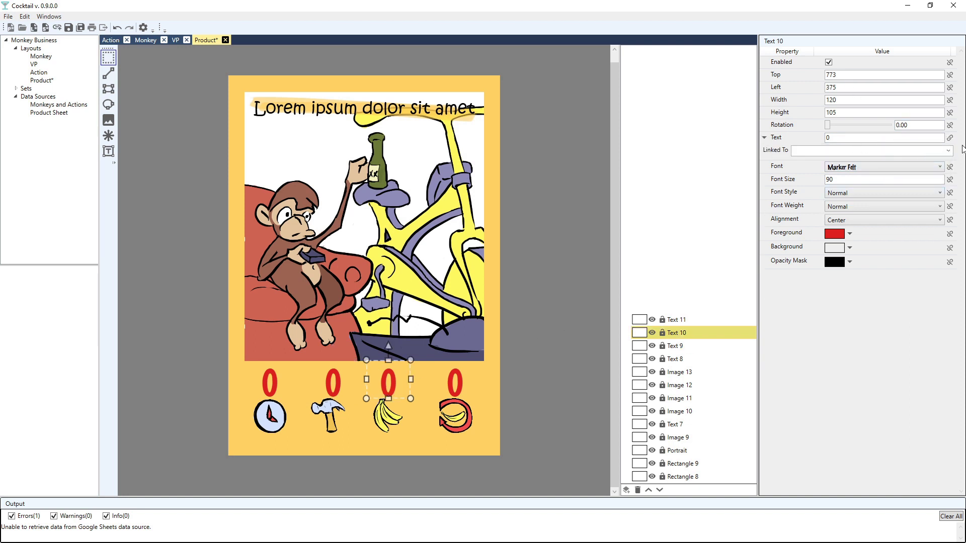
click(948, 151)
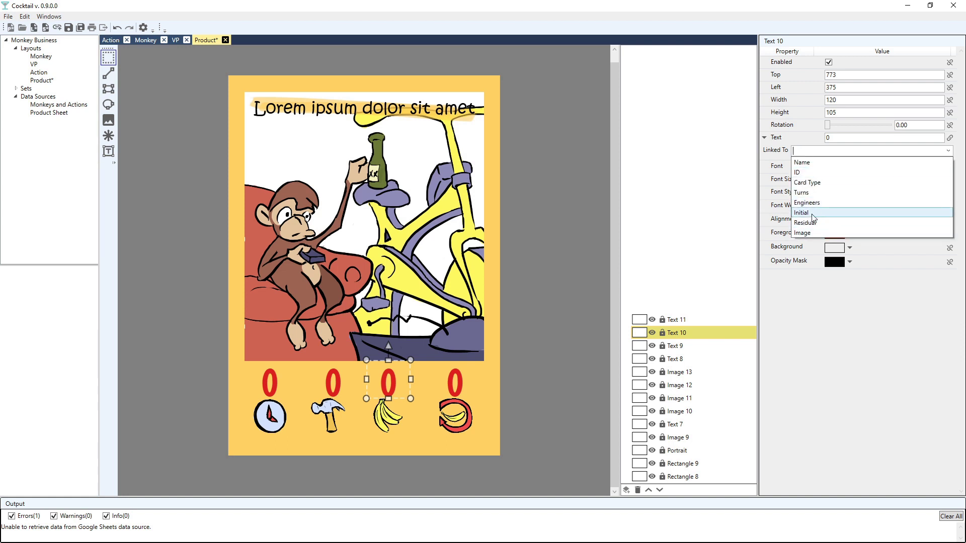
click(815, 213)
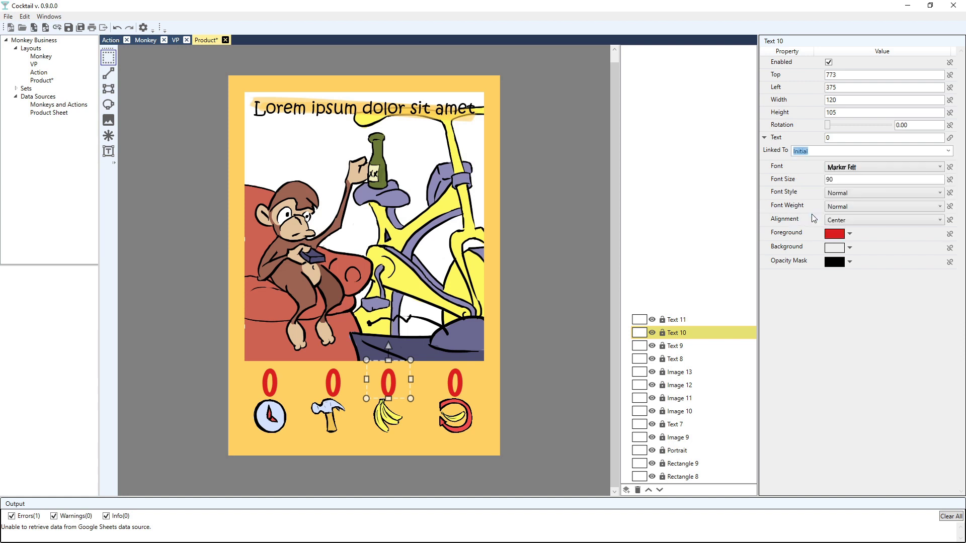
Link the text of the zero above the red-arrow banana icon directly to the Residual data field.
click(454, 384)
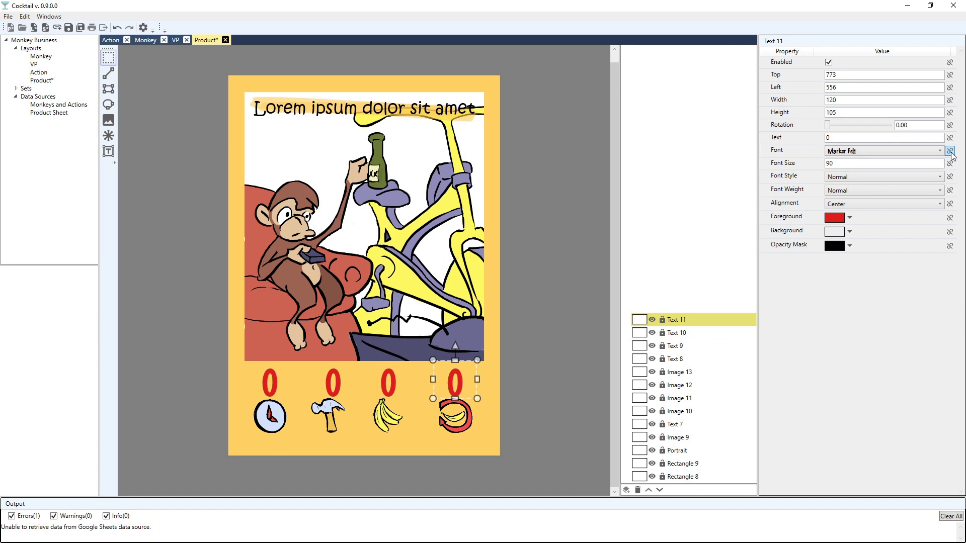
click(950, 150)
click(912, 160)
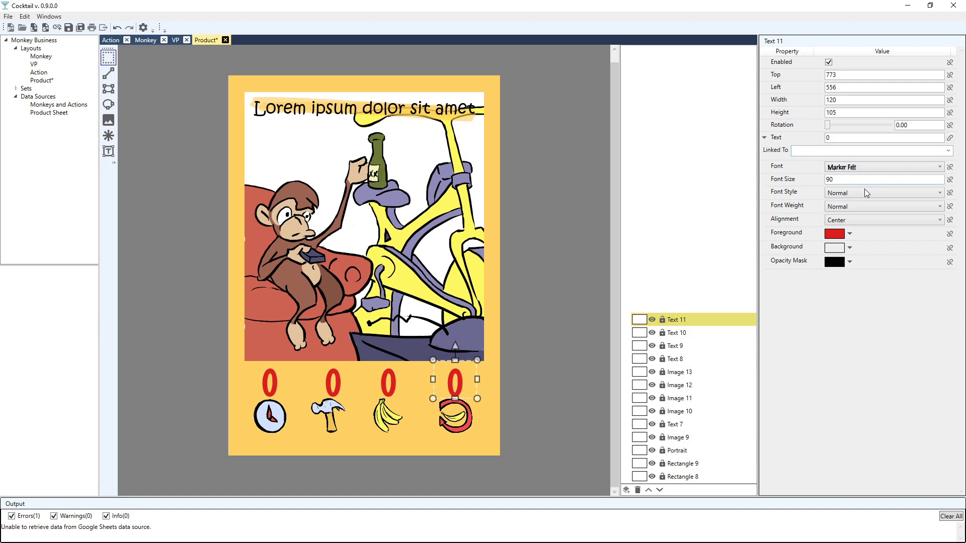
click(948, 151)
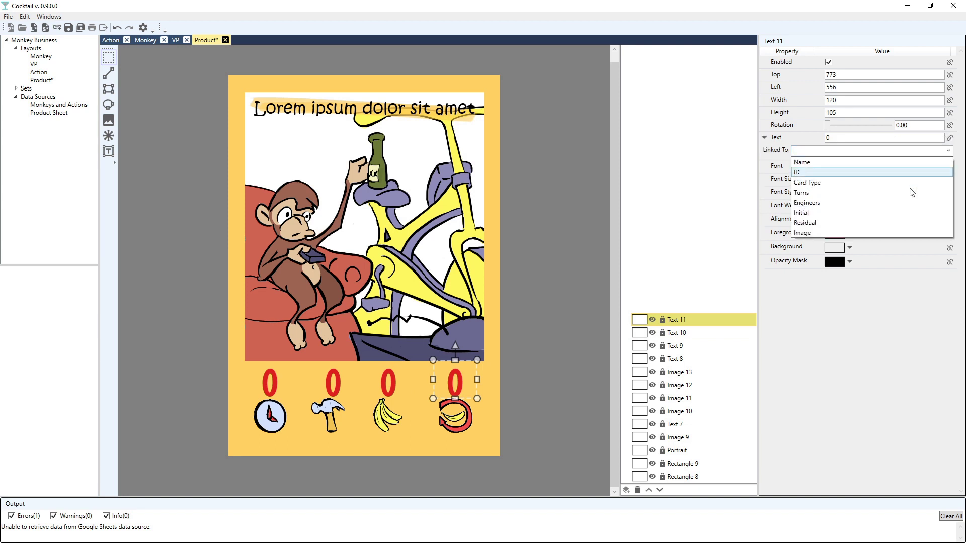
click(815, 222)
click(536, 426)
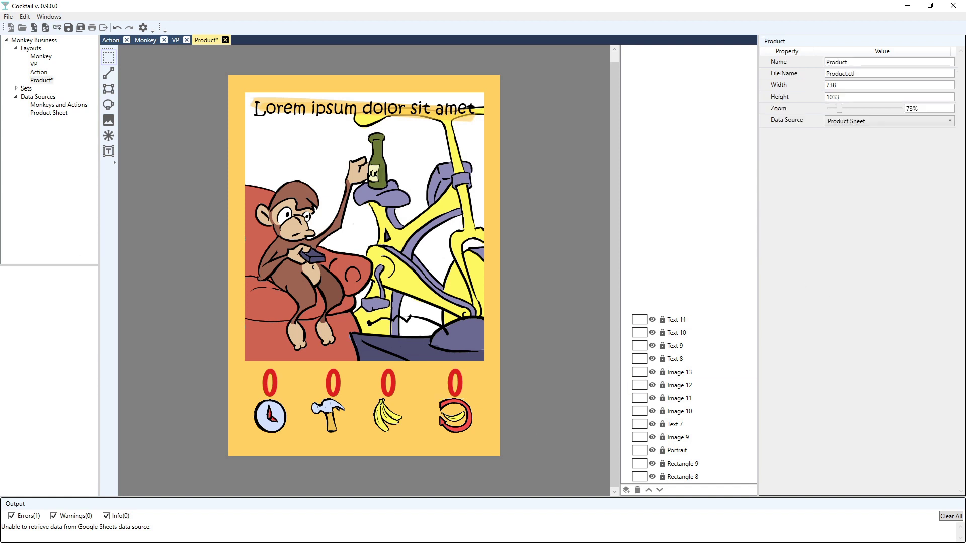
Place STAMP_Product.gif from the Art folder across the lower edge of the artwork, about 619 wide and 204 high.
click(108, 120)
click(243, 28)
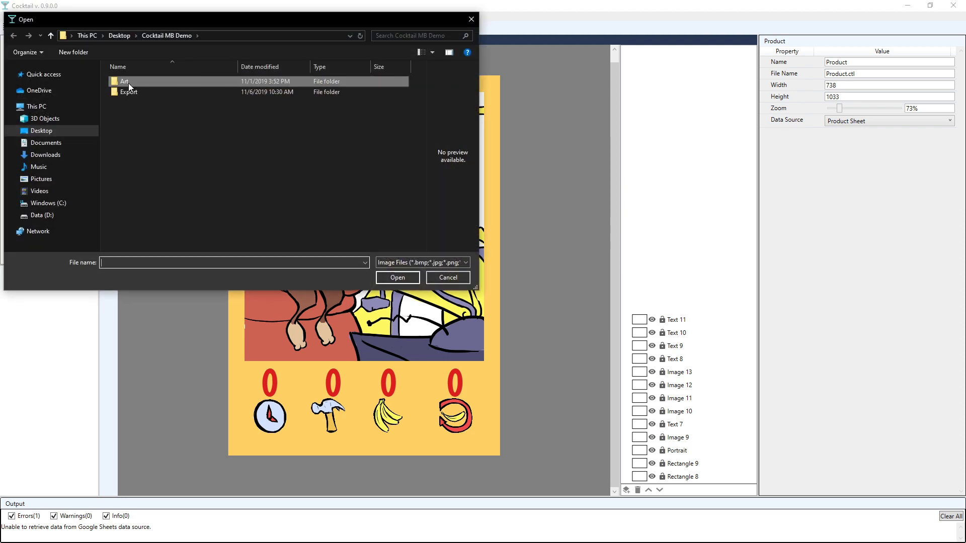
double_click(129, 83)
drag(418, 81, 409, 221)
click(195, 173)
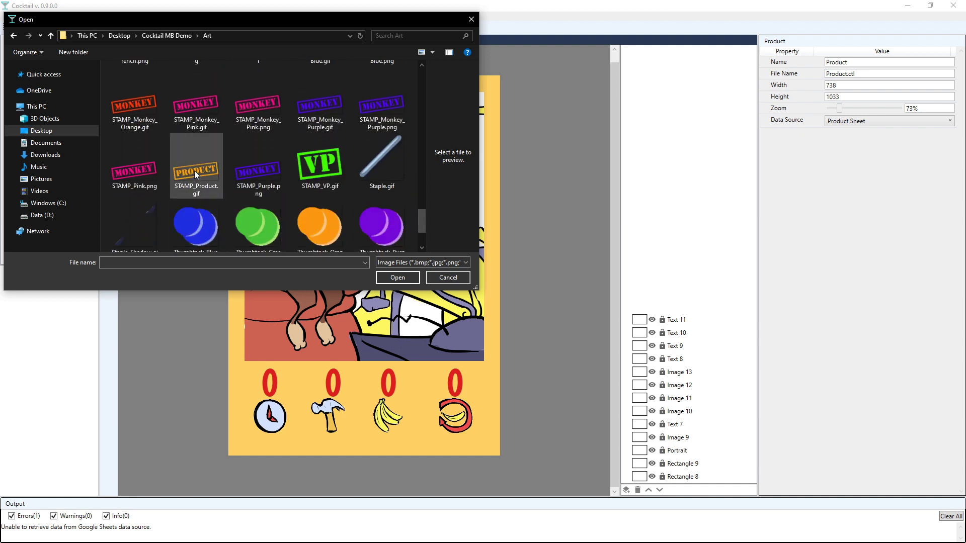
click(395, 278)
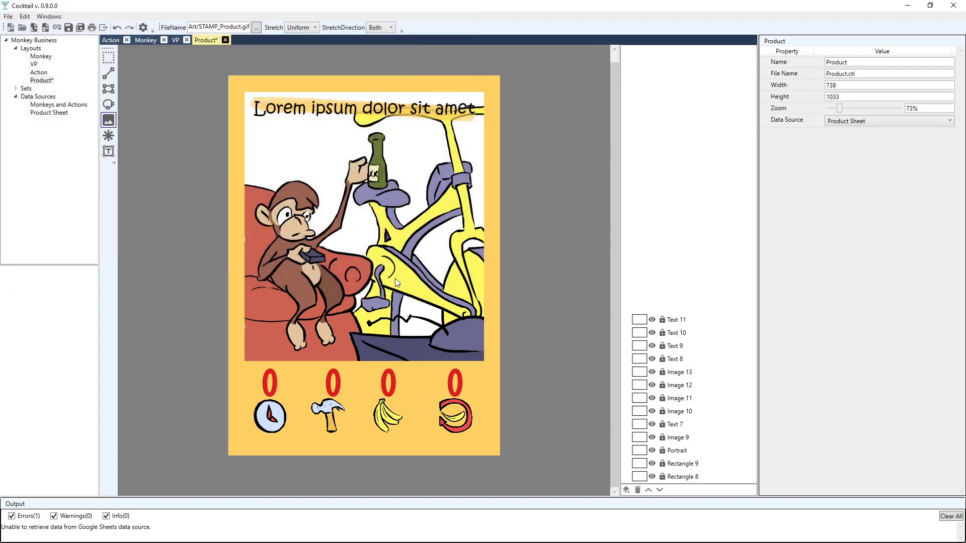
drag(255, 310, 483, 386)
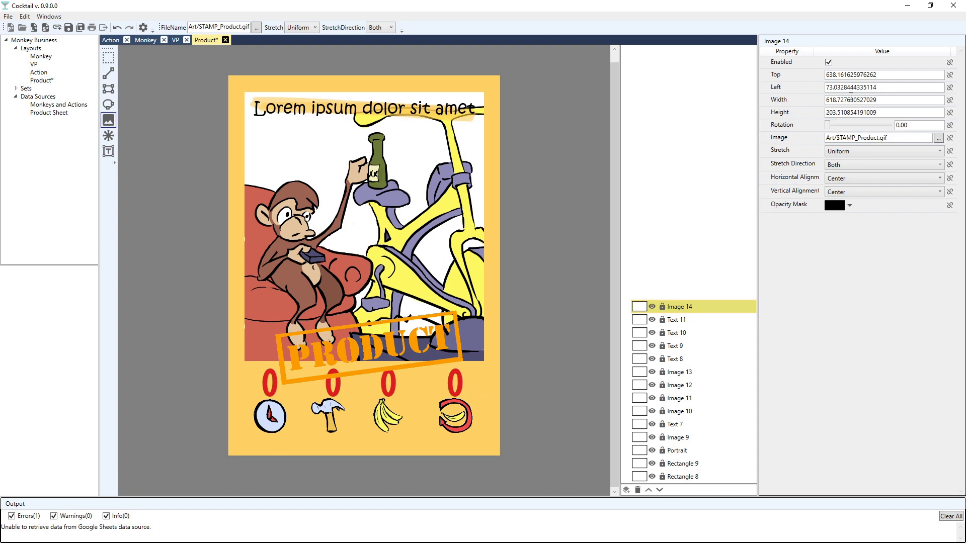
Set the product stamp's Top to 643, Left to 100, Width to 538 and Height to 212.
click(875, 75)
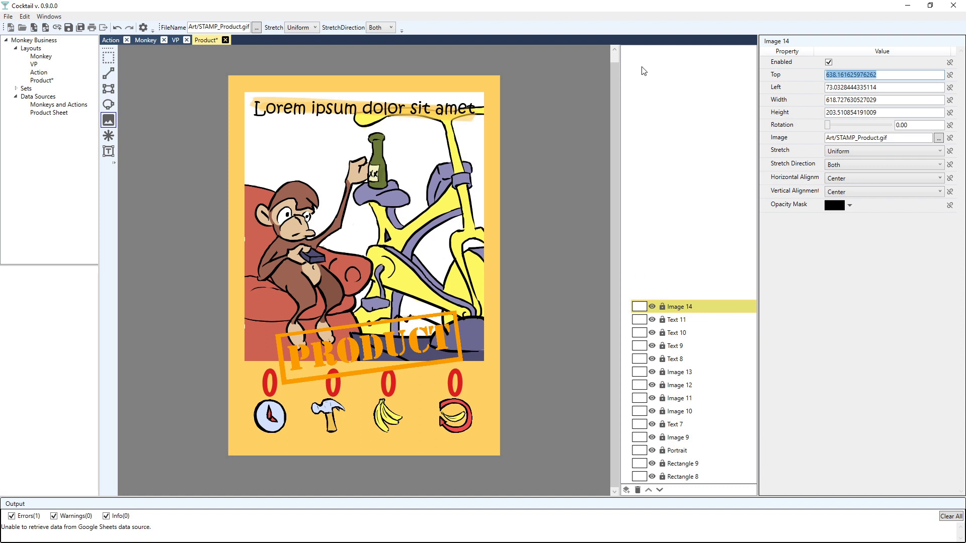
text(643)
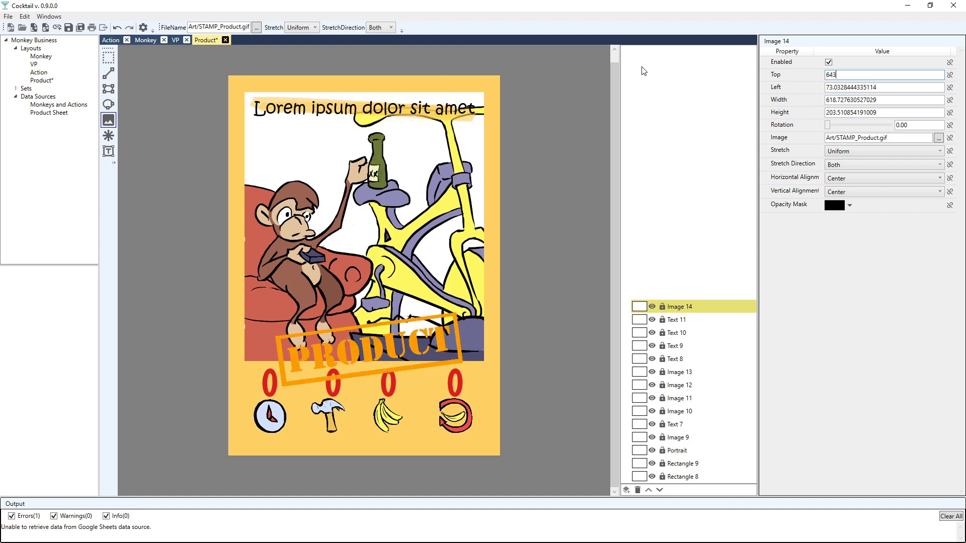
click(882, 86)
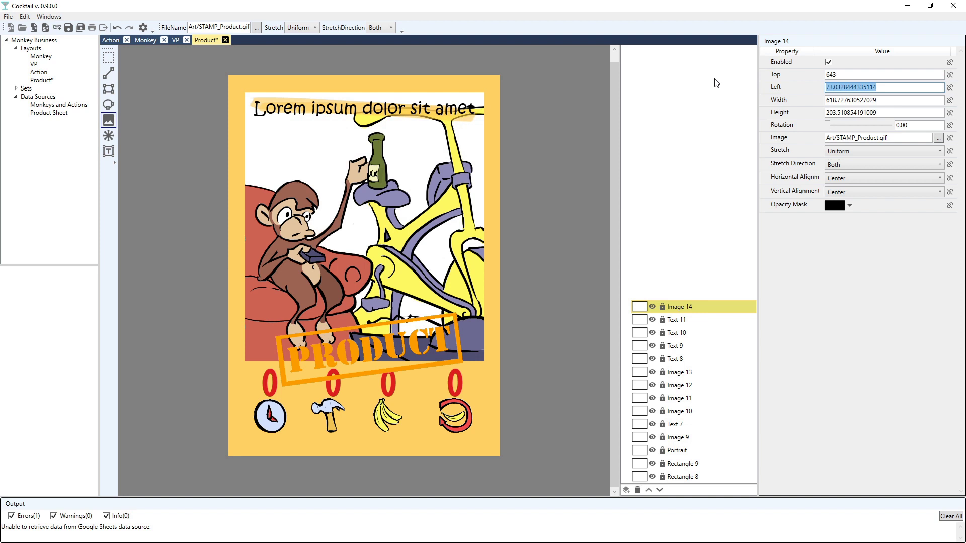
text(100)
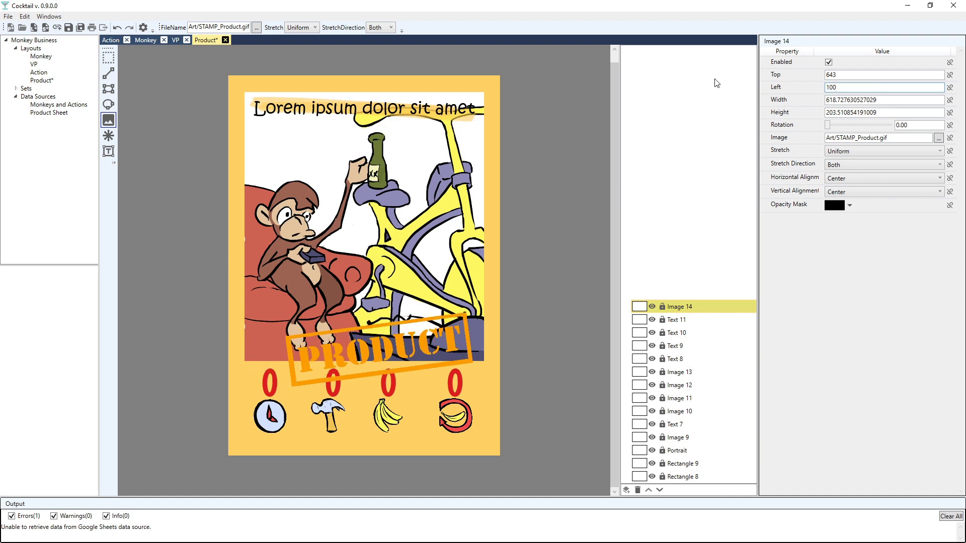
click(891, 100)
text(5)
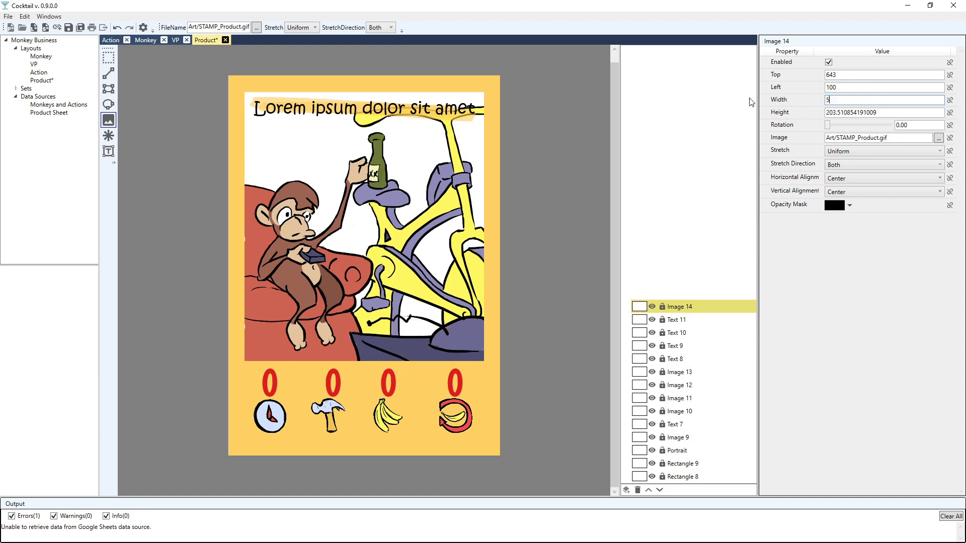
text(38)
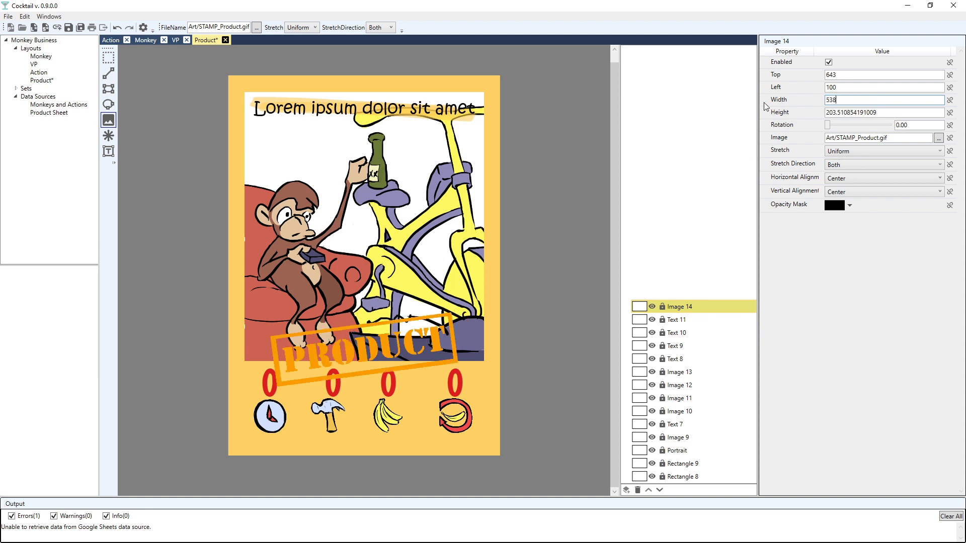
click(885, 112)
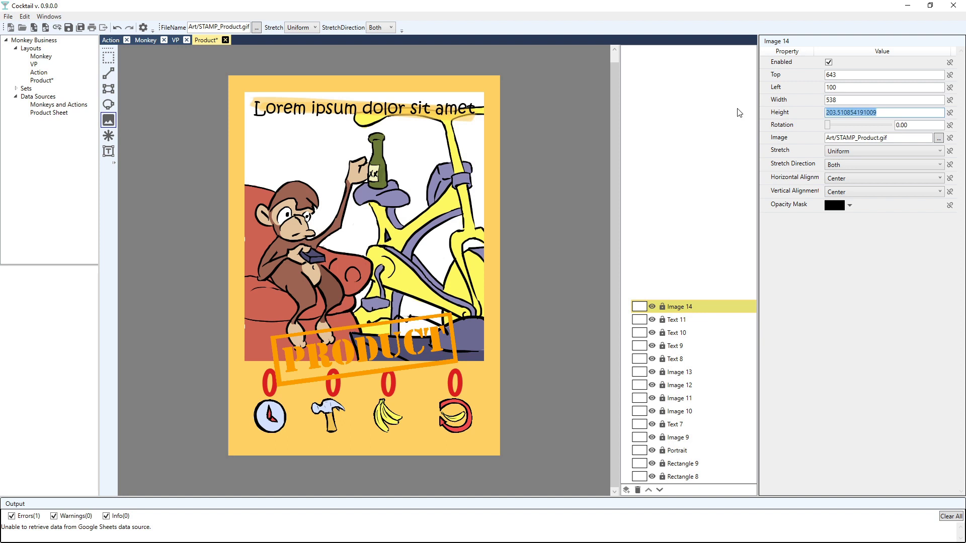
text(212)
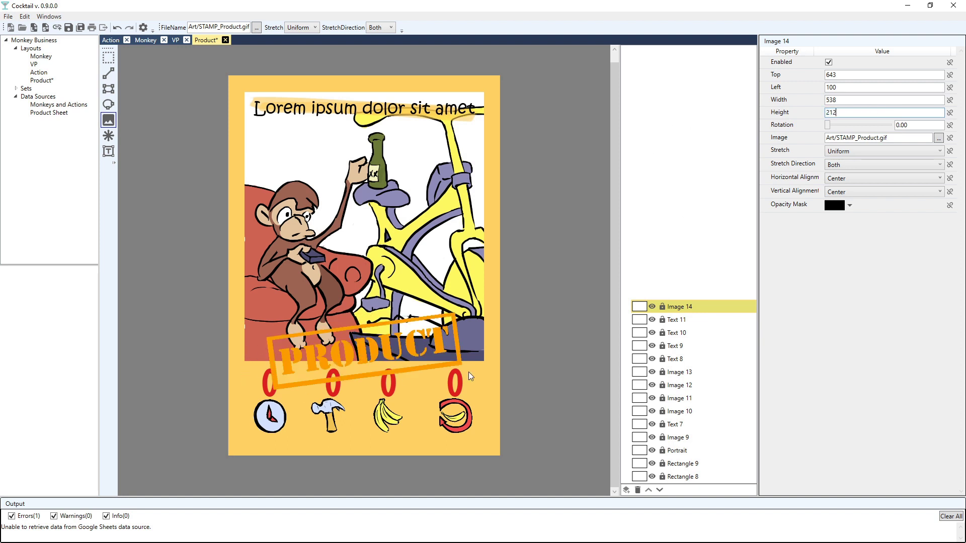
Rename the product stamp's layer as Stamp.
double_click(702, 305)
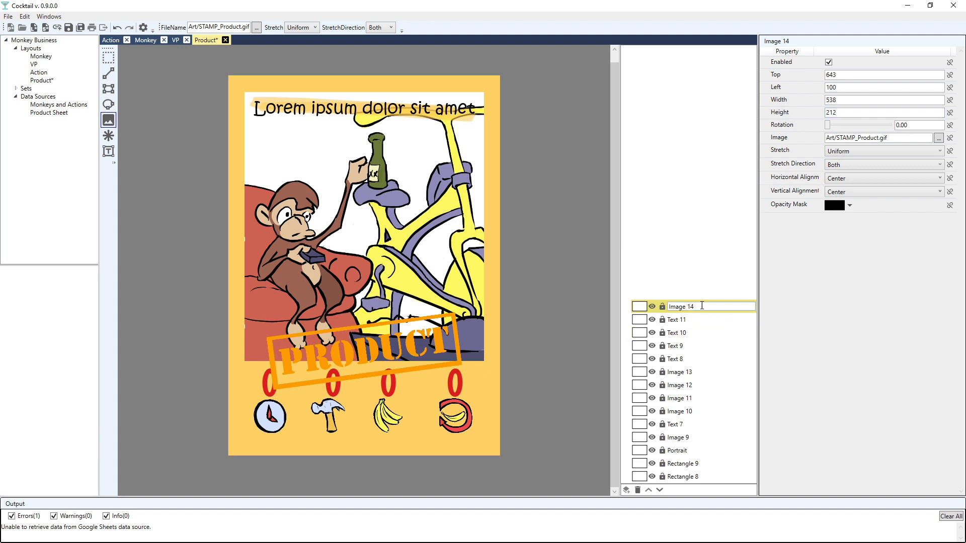
key(ctrl+a)
text(Stamp)
click(694, 316)
Move the Stamp layer down the stack to just below the Text 8 layer, behind the red zeros.
click(678, 308)
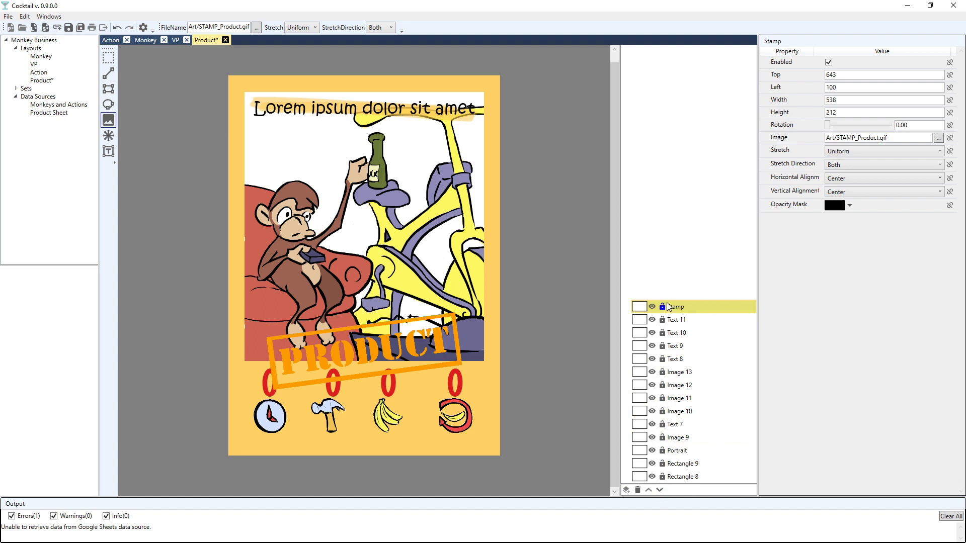
click(661, 491)
click(661, 491)
click(660, 491)
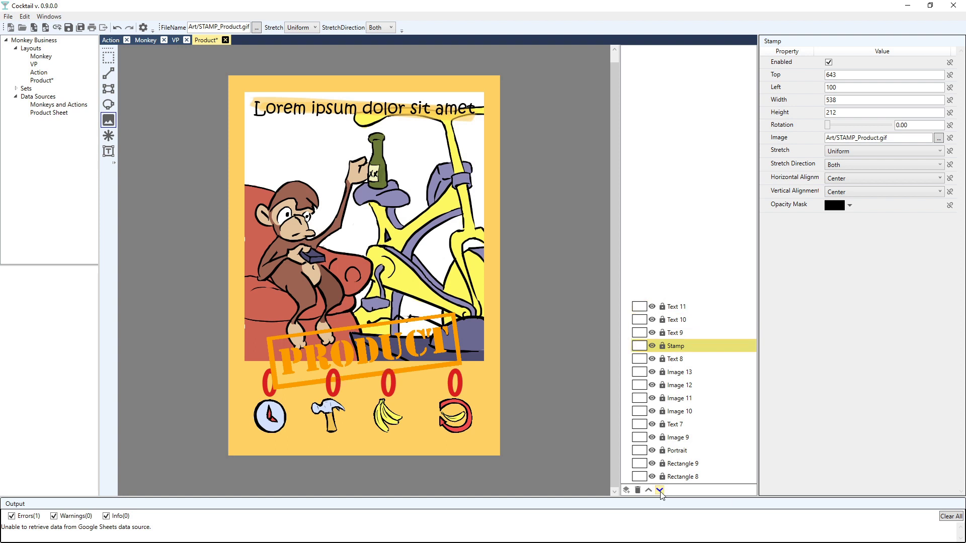
click(660, 491)
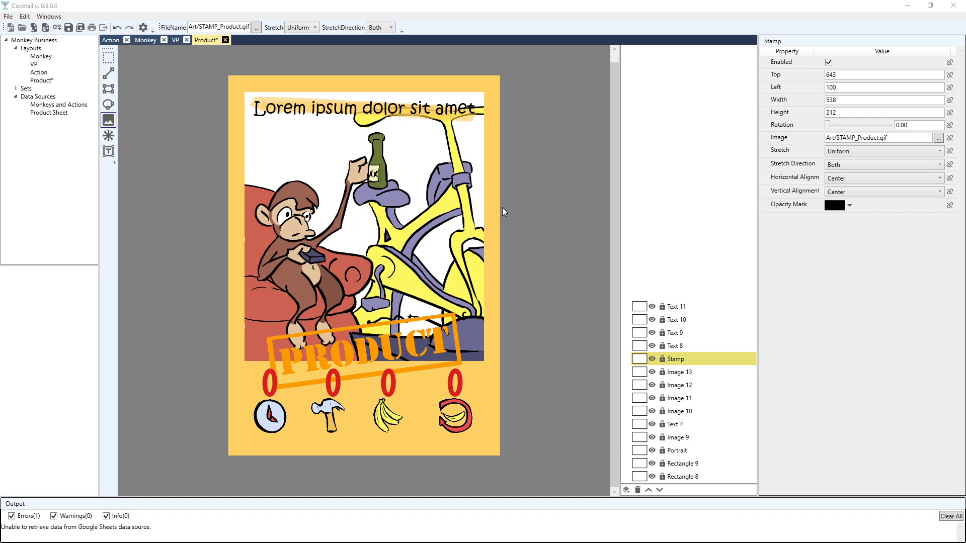
Save all open project files and expand the project's Sets group.
click(81, 28)
click(16, 89)
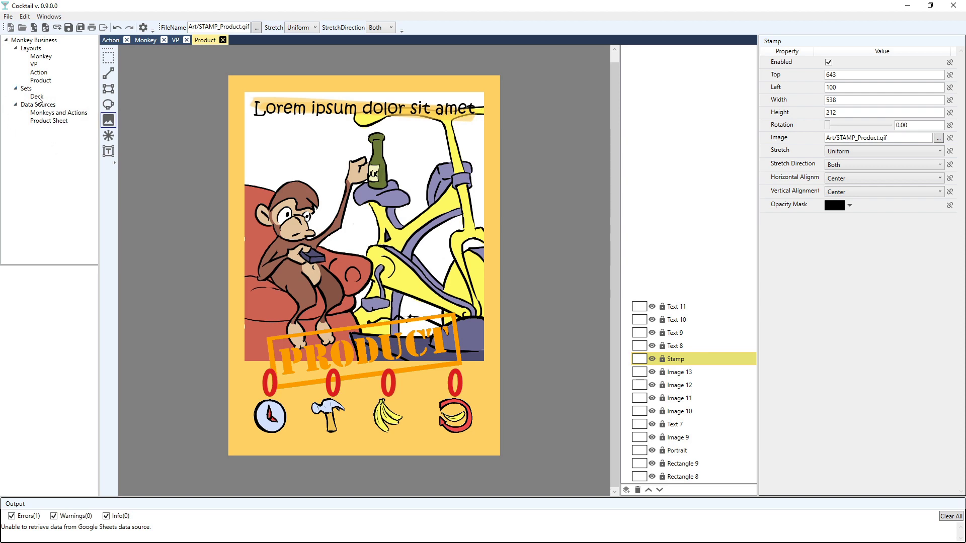
Open the Deck set and look through its full gallery of Action, Monkey, VP and Product cards.
double_click(37, 97)
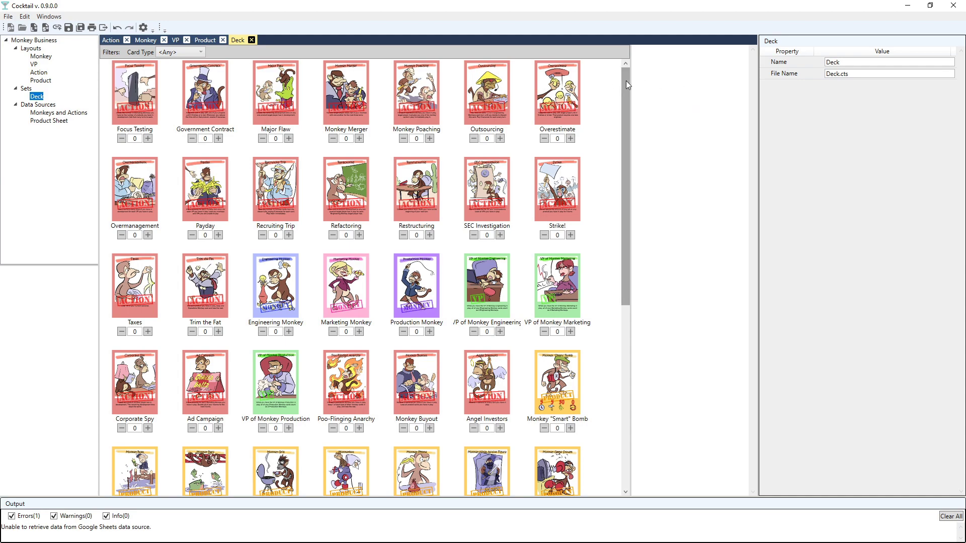
drag(626, 81, 625, 149)
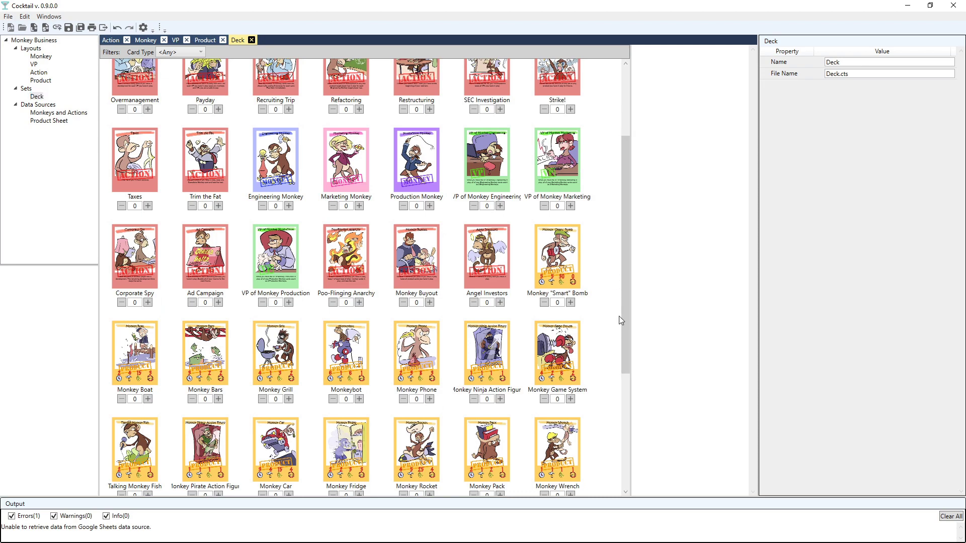
click(628, 390)
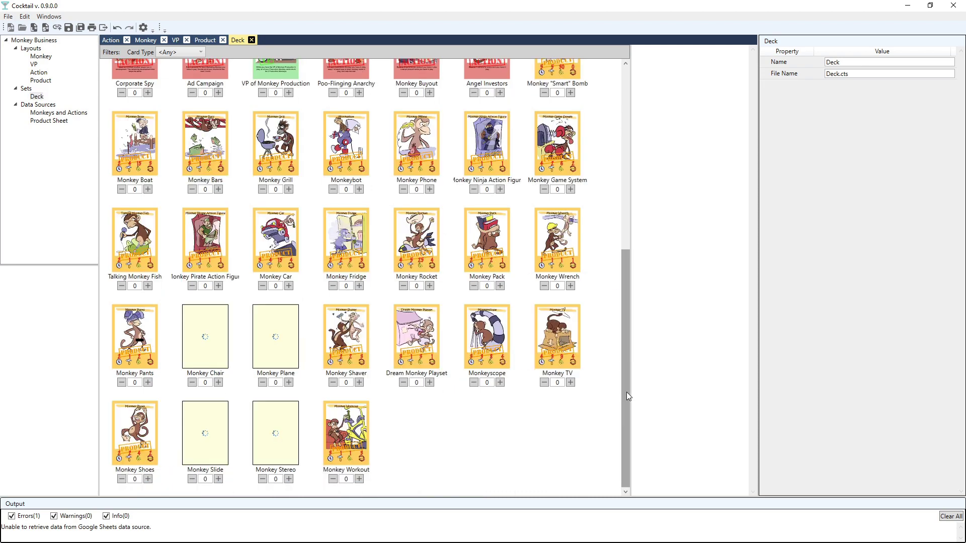
drag(627, 395, 635, 100)
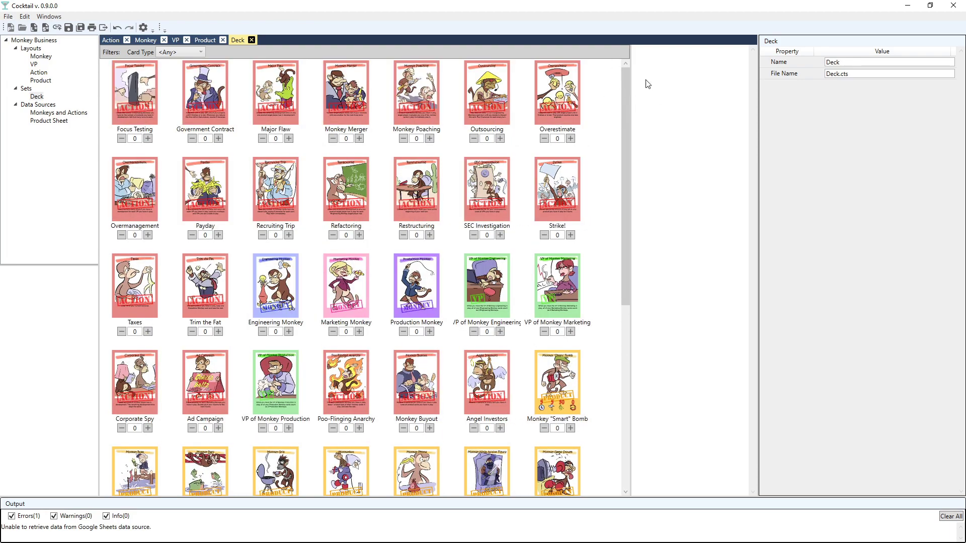
drag(625, 78, 638, 264)
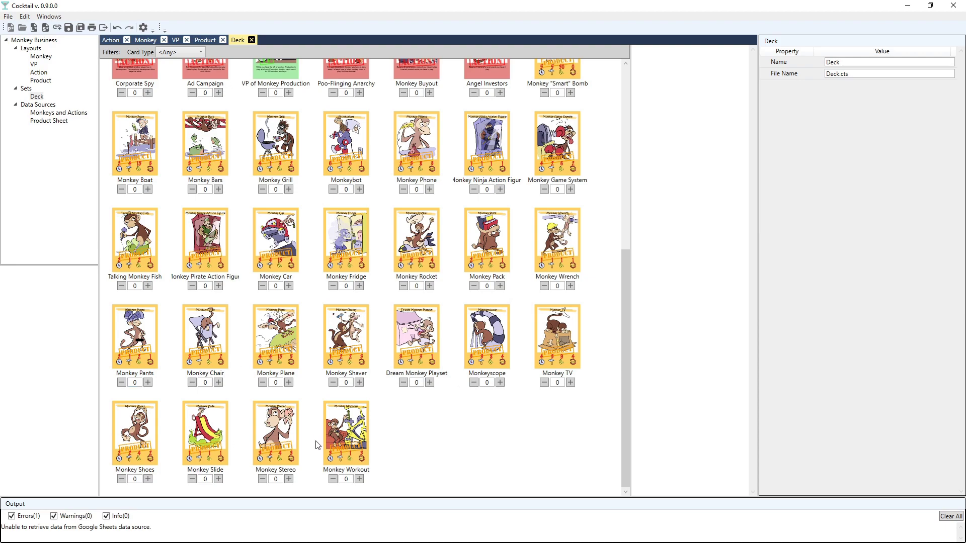
drag(629, 290, 618, 56)
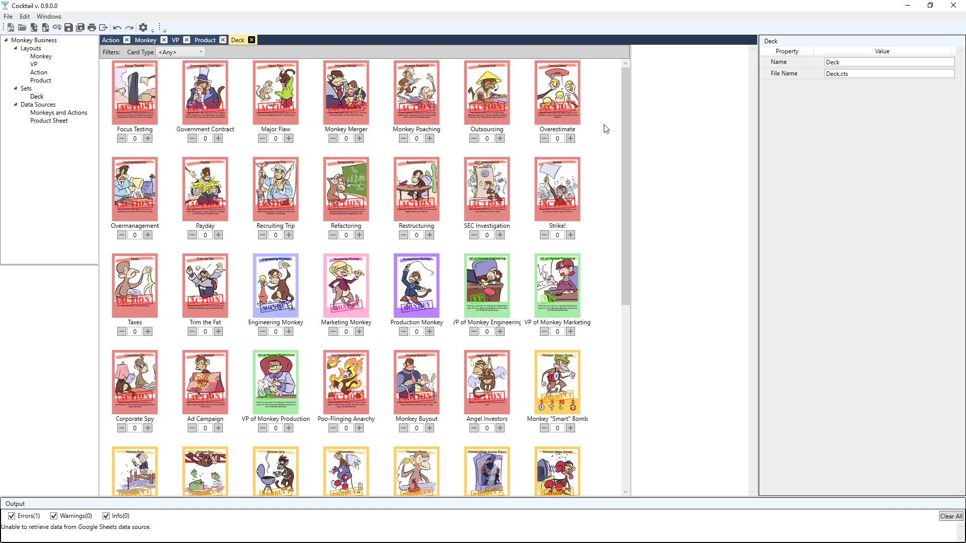
Narrow the card gallery slightly so the deck's card list beside it gets more room.
drag(632, 96, 605, 101)
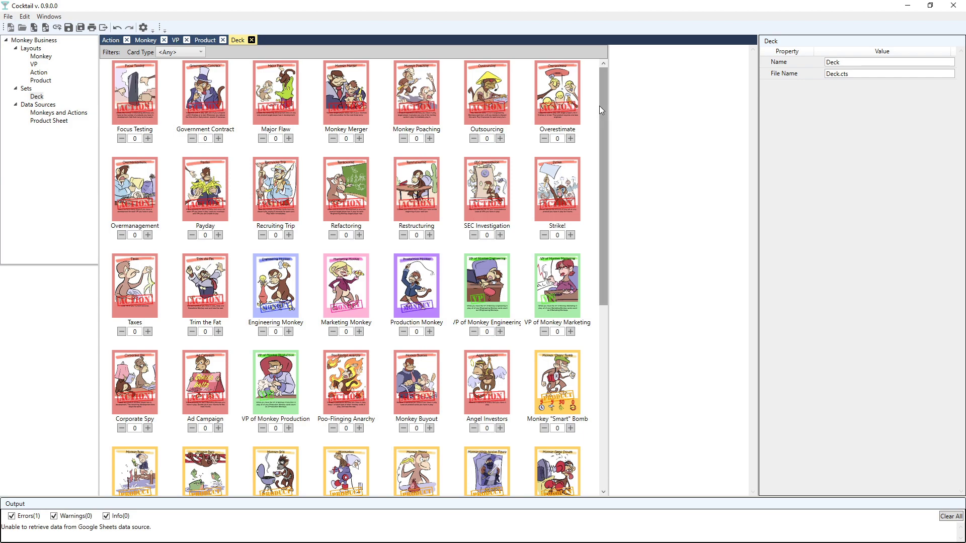
drag(604, 112, 601, 56)
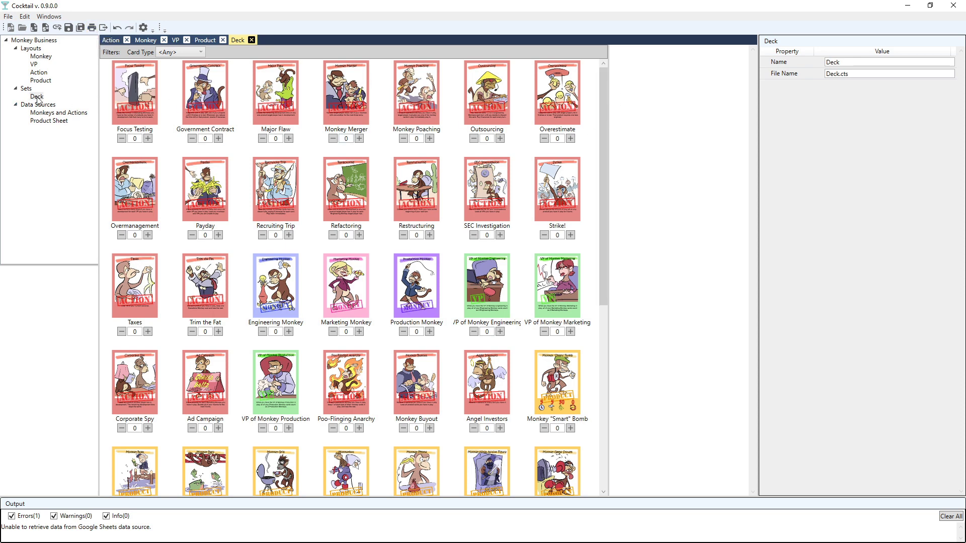
mouse_move(604, 83)
mouse_down()
mouse_move(602, 132)
mouse_move(603, 83)
mouse_up()
mouse_move(605, 144)
mouse_down()
mouse_move(608, 308)
mouse_move(604, 146)
mouse_up()
Add one copy each of Focus Testing, Government Contract, Major Flaw, Monkey Merger, Monkey Poaching, Outsourcing and Overestimate to the deck.
click(148, 139)
click(219, 139)
click(289, 138)
click(360, 138)
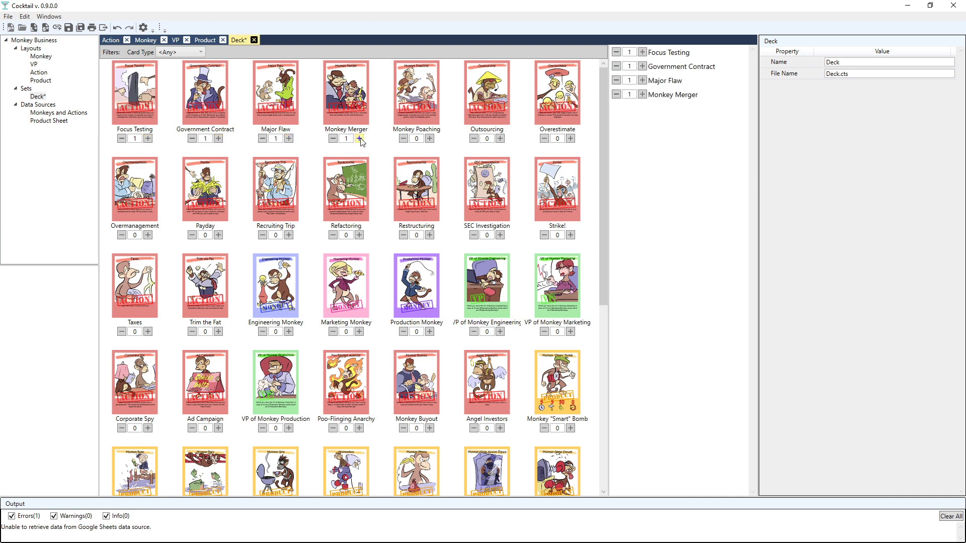
click(430, 138)
click(500, 139)
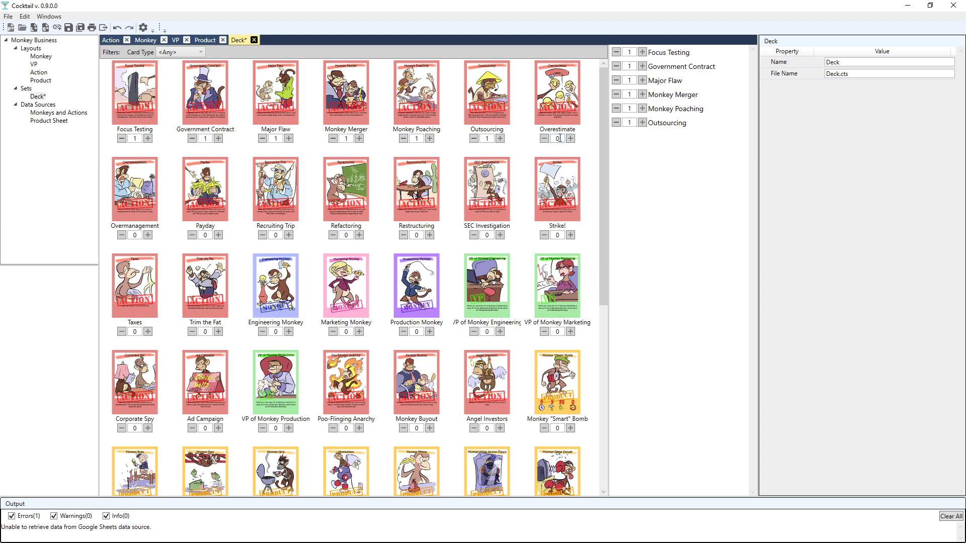
click(571, 139)
Add one copy each of Strike!, SEC Investigation, Restructuring, Refactoring, Recruiting Trip, Payday, Overmanagement, Taxes and Trim the Fat to the deck.
click(571, 235)
click(500, 235)
click(430, 235)
click(360, 235)
click(289, 235)
click(218, 235)
click(148, 235)
click(148, 332)
click(219, 331)
Add ten copies of Engineering Monkey and a first copy of Marketing Monkey to the deck.
click(289, 332)
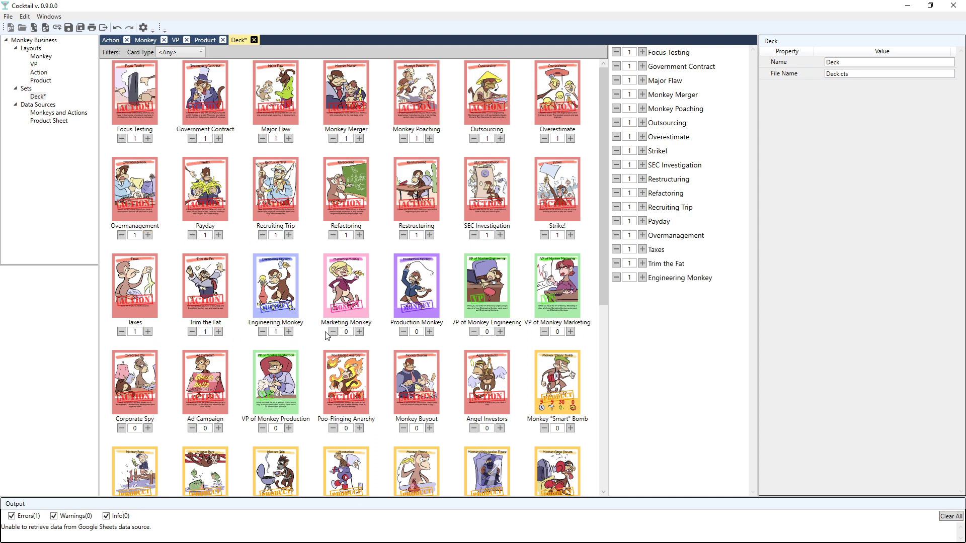
click(359, 332)
click(289, 332)
click(289, 332)
click(289, 331)
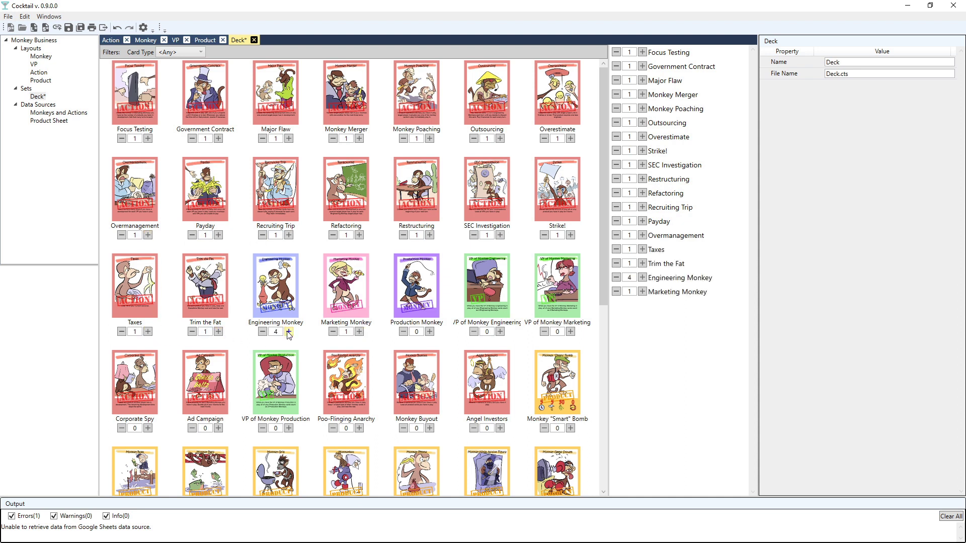
click(289, 331)
click(288, 332)
click(289, 332)
click(289, 331)
Raise the Marketing Monkey quantity in the deck to 10.
click(359, 332)
click(359, 332)
click(642, 292)
click(643, 291)
click(642, 292)
click(642, 292)
click(642, 292)
click(643, 292)
click(643, 292)
Add seven copies of Production Monkey to the deck.
click(430, 331)
click(430, 332)
click(430, 332)
click(430, 332)
click(430, 331)
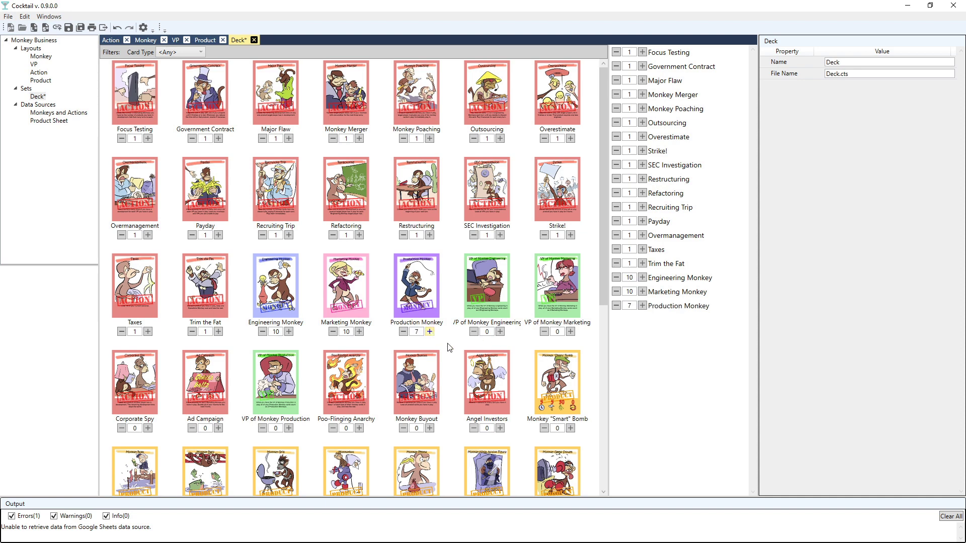
Add one copy each of the three VP cards, Corporate Spy, Ad Campaign, Poo-Flinging Anarchy, Monkey Buyout and Angel Investors to the deck.
click(500, 332)
click(571, 331)
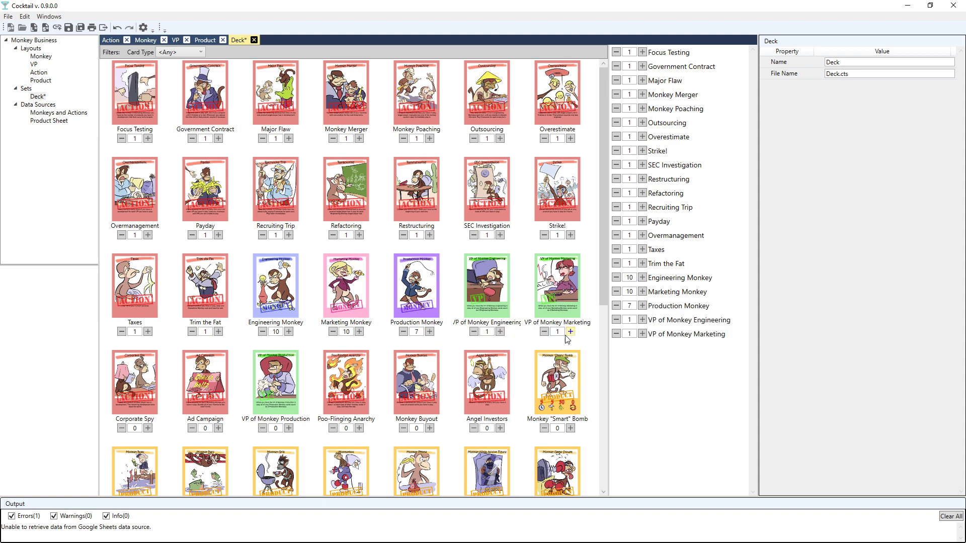
click(147, 429)
click(218, 428)
click(289, 428)
click(359, 428)
click(430, 428)
click(500, 428)
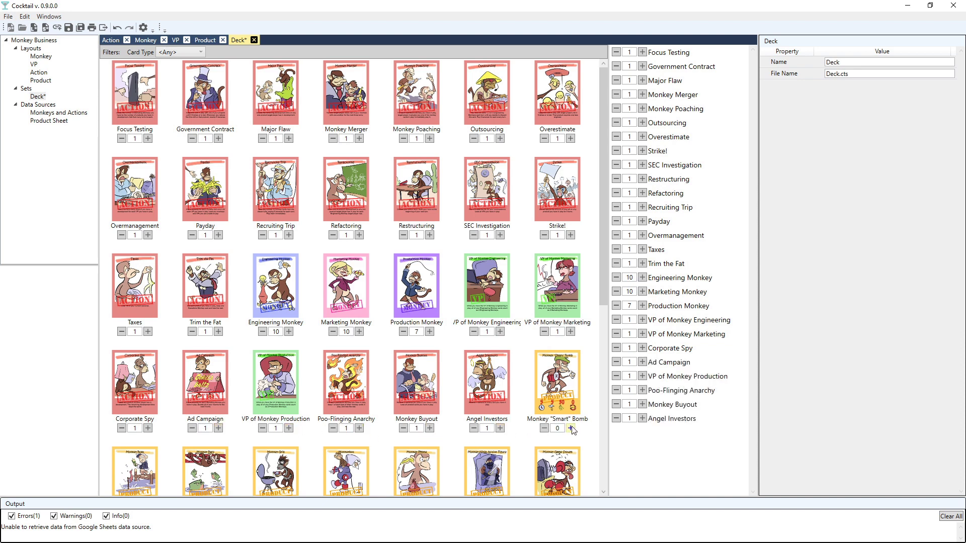
Add one copy each of Monkey "Smart" Bomb, Game System, Ninja Action Figure, Monkey Phone, Monkeybot, Monkey Grill, Monkey Bars and Monkey Boat to the deck.
click(571, 429)
scroll(579, 383, down, 4)
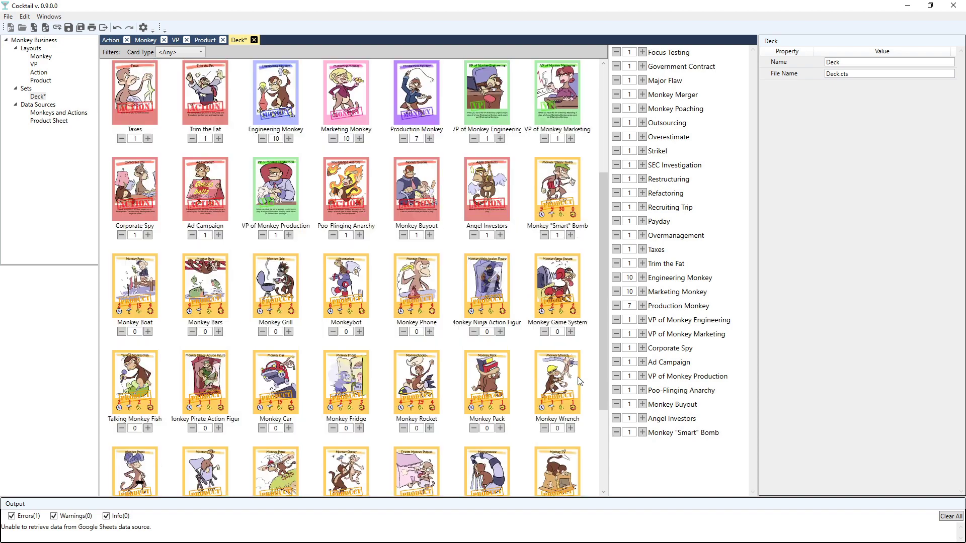
click(570, 332)
click(499, 332)
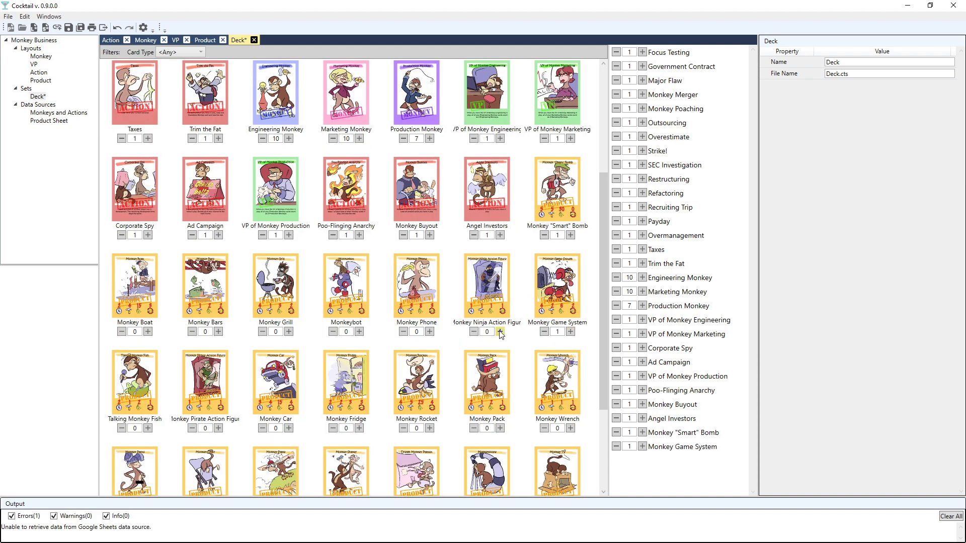
click(430, 332)
click(359, 332)
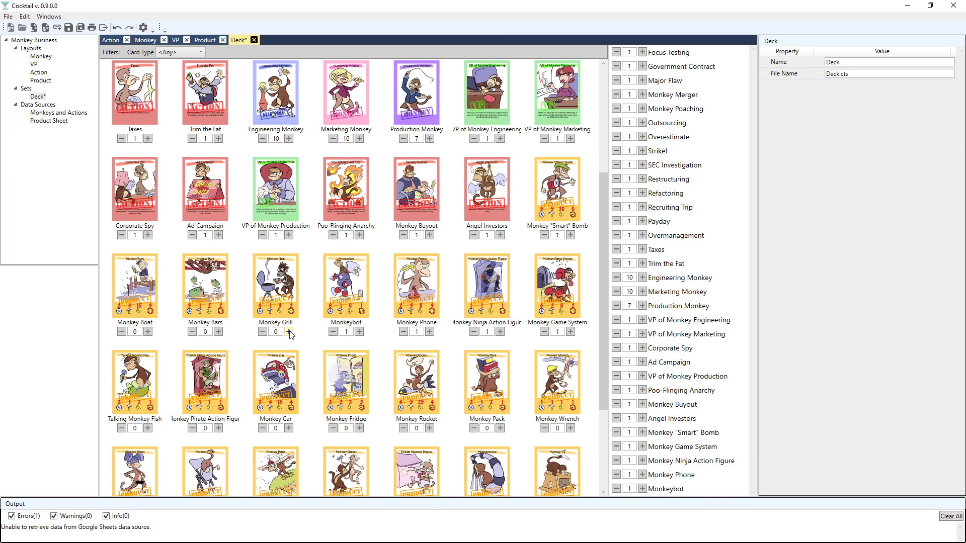
click(288, 332)
click(218, 331)
click(148, 331)
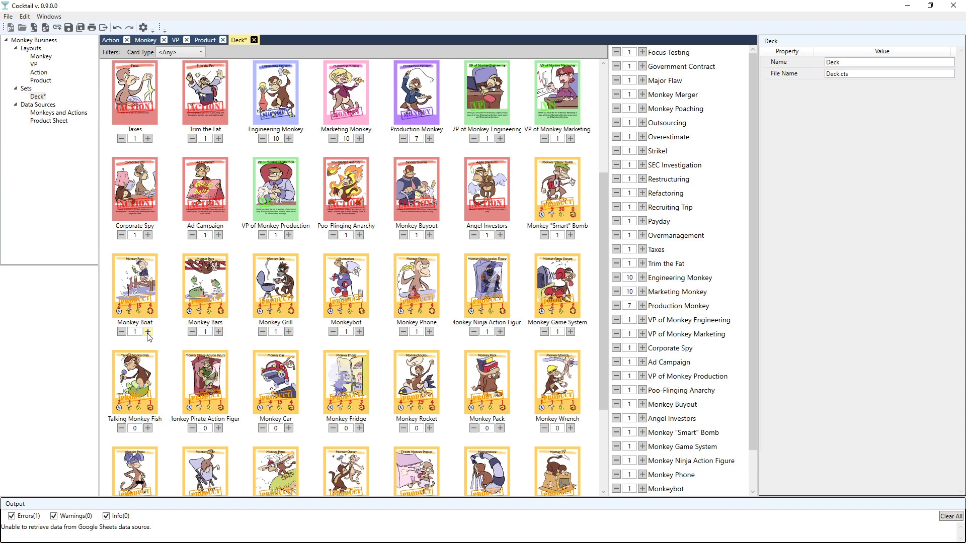
Add one copy each of Talking Monkey Fish, Monkey Pirate Action Figure, Monkey Car, Monkey Fridge, Monkey Rocket, Monkey Pack and Monkey Wrench to the deck.
click(148, 428)
click(218, 428)
click(288, 428)
click(359, 428)
click(429, 429)
click(500, 429)
click(570, 428)
Add one copy each of Monkey TV, Monkeyscope, Dream Monkey Playset, Monkey Shaver and Monkey Plane to the deck.
drag(602, 394, 598, 472)
click(571, 393)
click(499, 392)
click(430, 392)
click(359, 393)
click(289, 392)
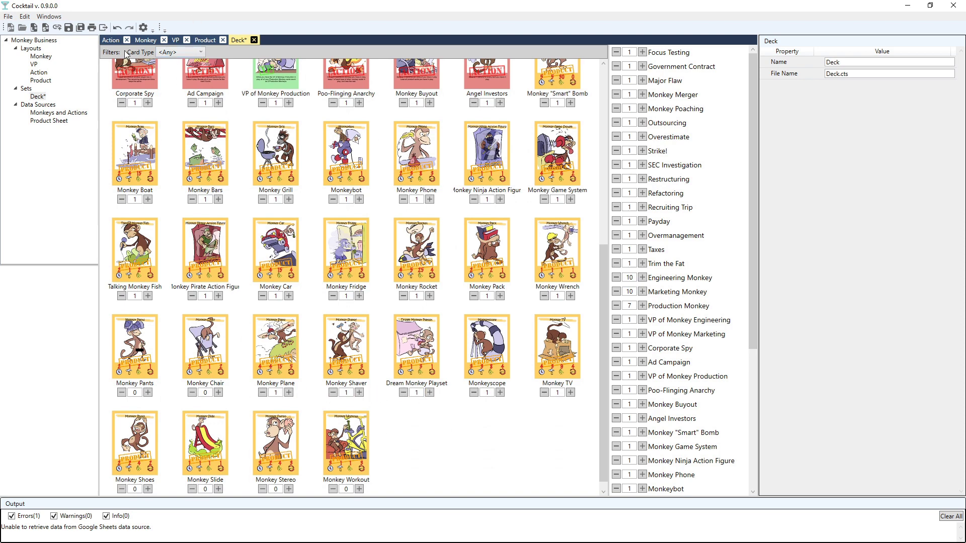
Filter the card gallery by the Action card type, and then show only the Product cards.
click(197, 54)
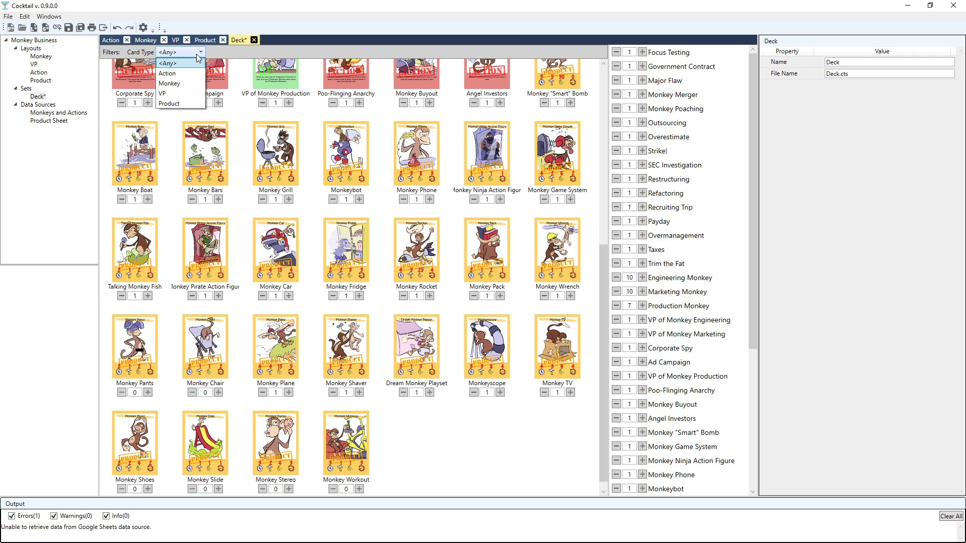
click(188, 73)
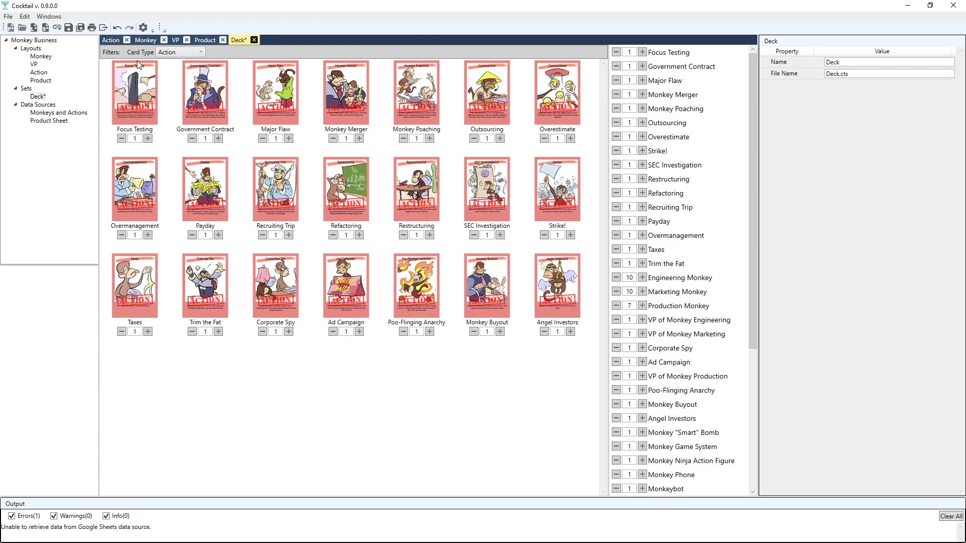
click(194, 51)
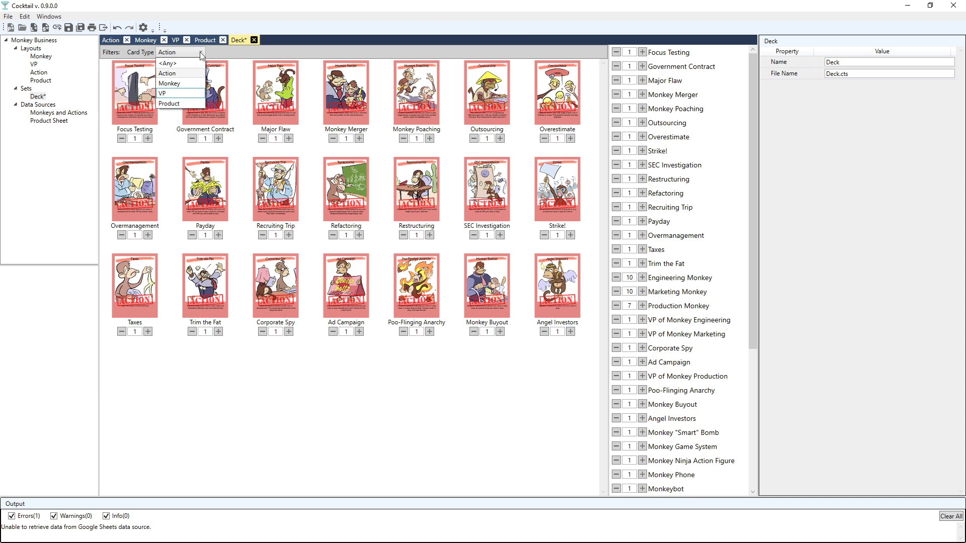
click(228, 52)
click(188, 99)
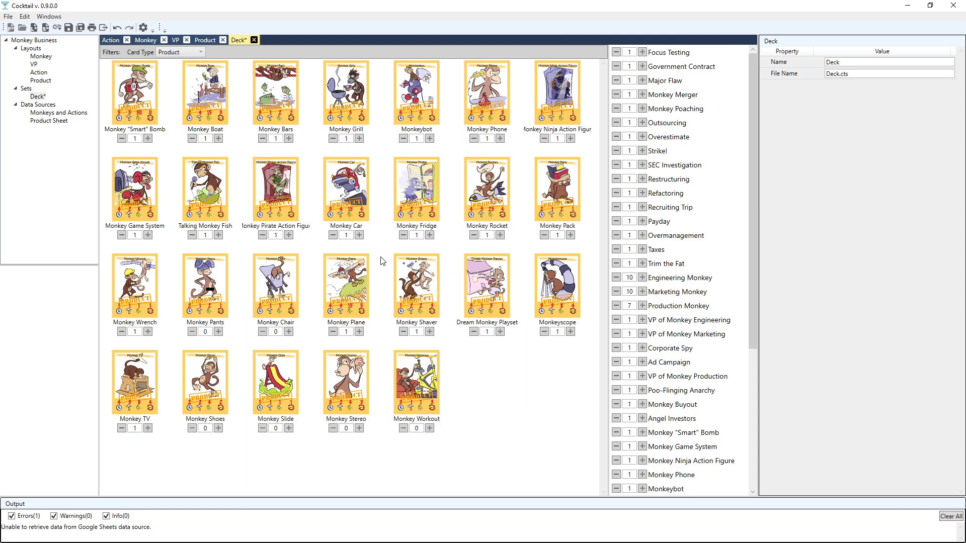
Add one copy each of Monkey Workout, Monkey Stereo, Monkey Slide and Monkey Shoes to the deck, and save the set.
click(429, 428)
click(359, 428)
click(289, 428)
click(218, 428)
click(121, 428)
scroll(705, 282, down, 5)
scroll(709, 311, up, 5)
click(74, 26)
Export the deck's cards as images to the Export folder inside Cocktail MB Demo on the desktop.
click(102, 28)
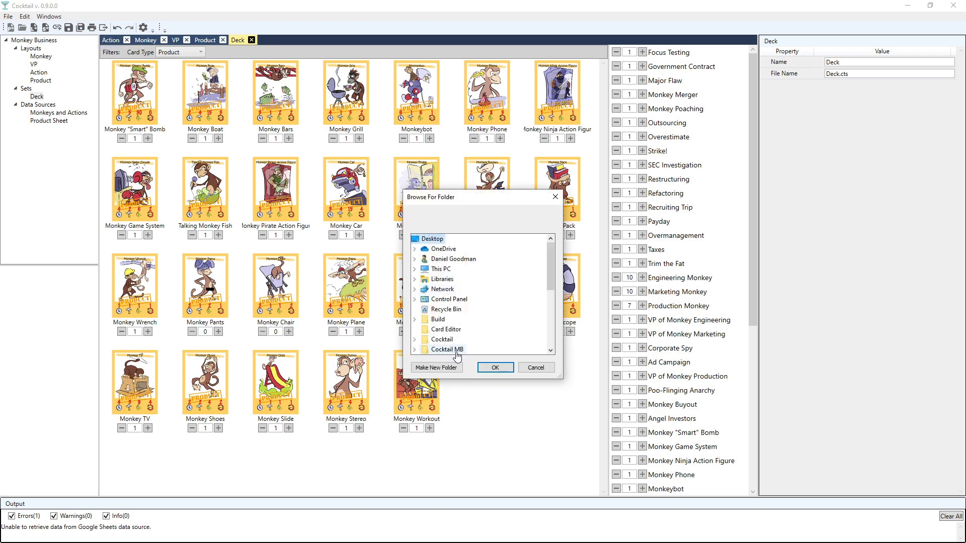
scroll(457, 353, down, 1)
click(455, 330)
scroll(486, 327, down, 2)
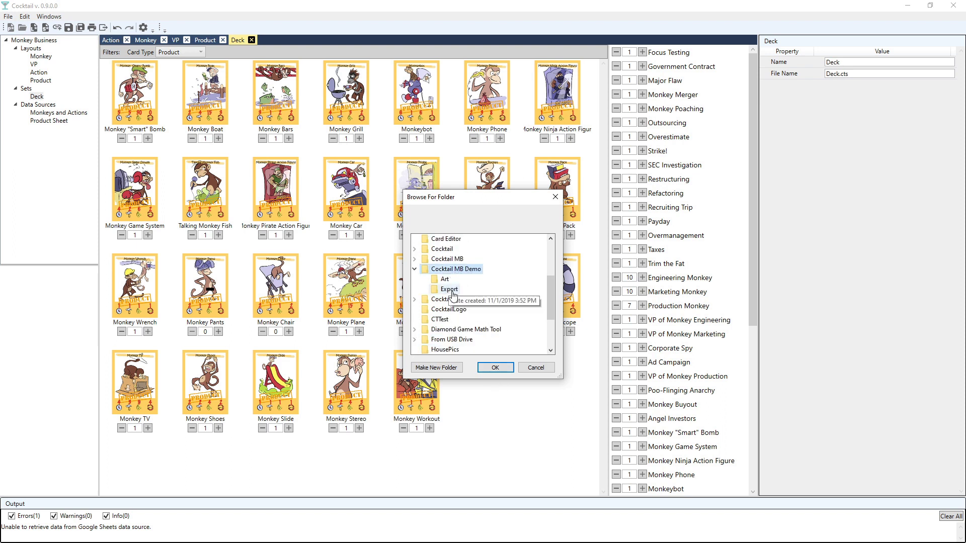
click(450, 290)
click(495, 367)
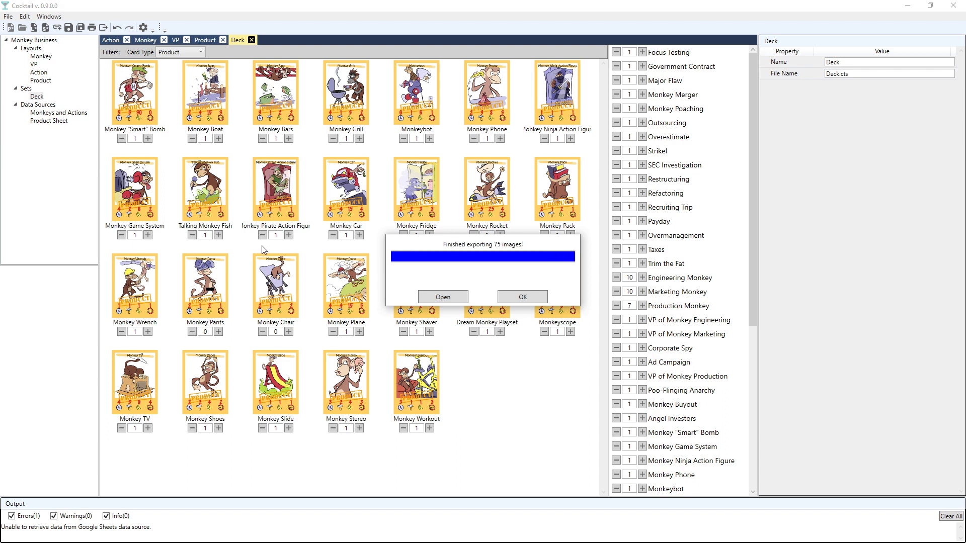
Open the export folder in File Explorer and look through the exported card images.
click(442, 297)
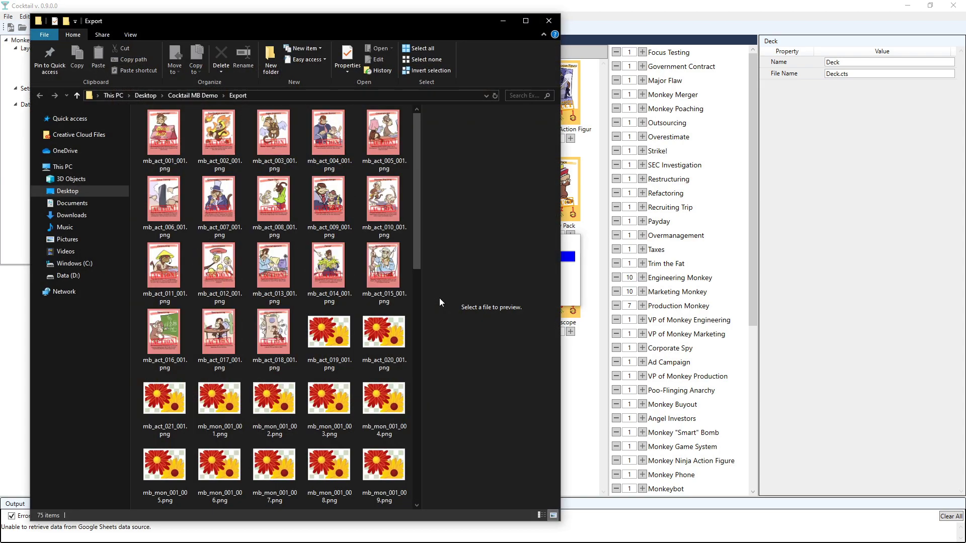
drag(341, 16, 457, 3)
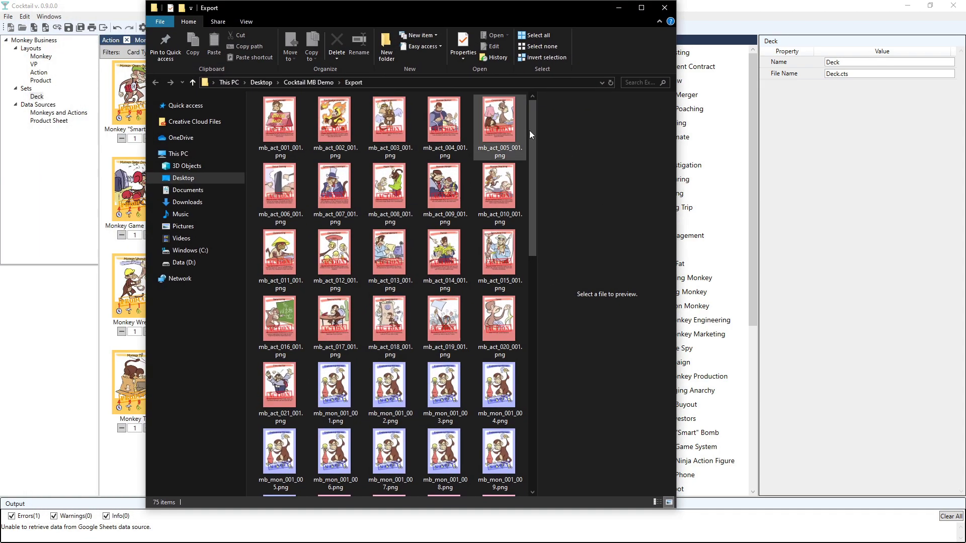
drag(532, 123, 530, 174)
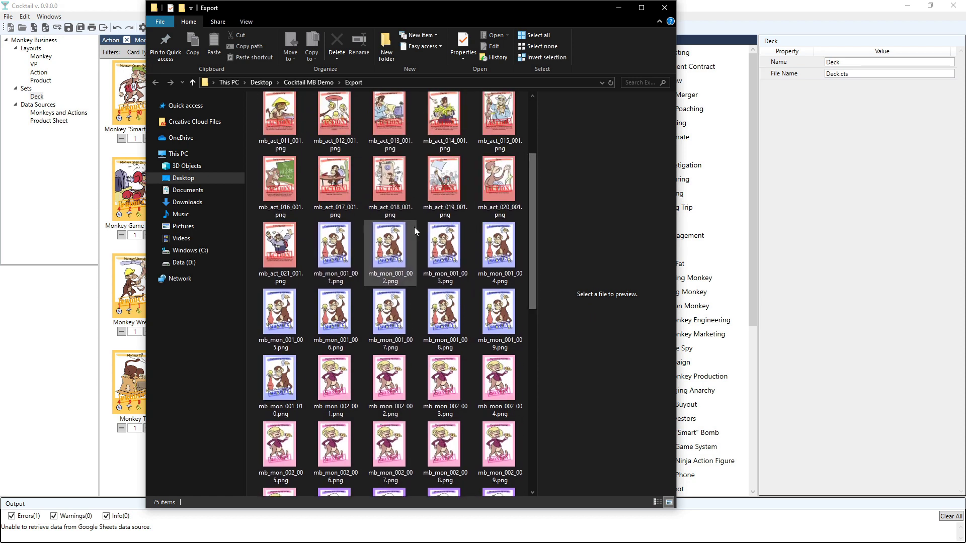
drag(529, 234, 541, 142)
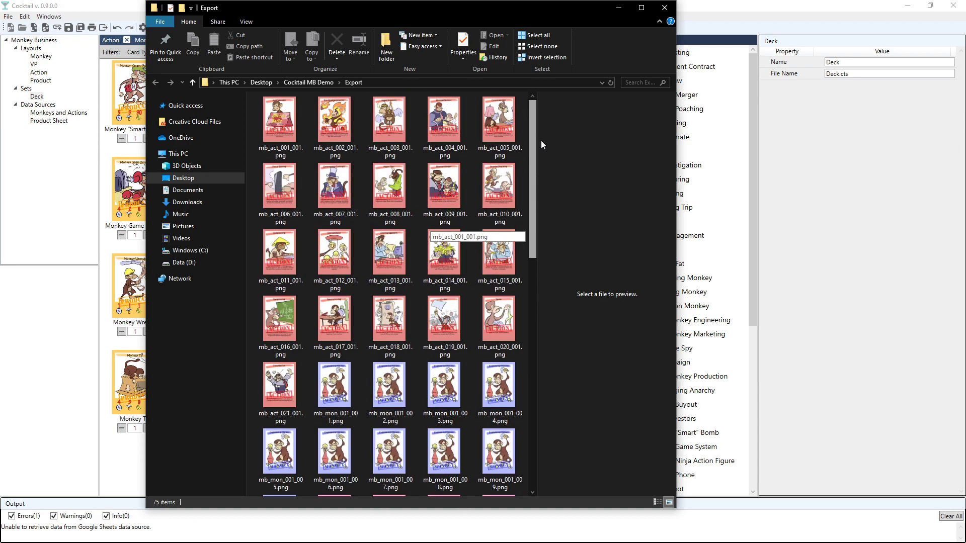
Preview the exported image mb_act_002_001.png, widening the File Explorer window and enlarging the preview.
click(334, 125)
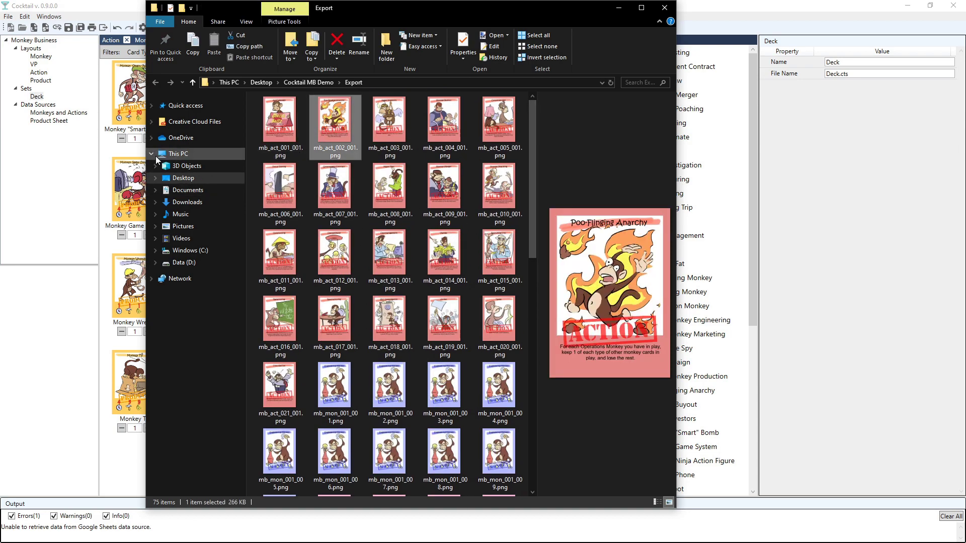
drag(124, 149, 0, 151)
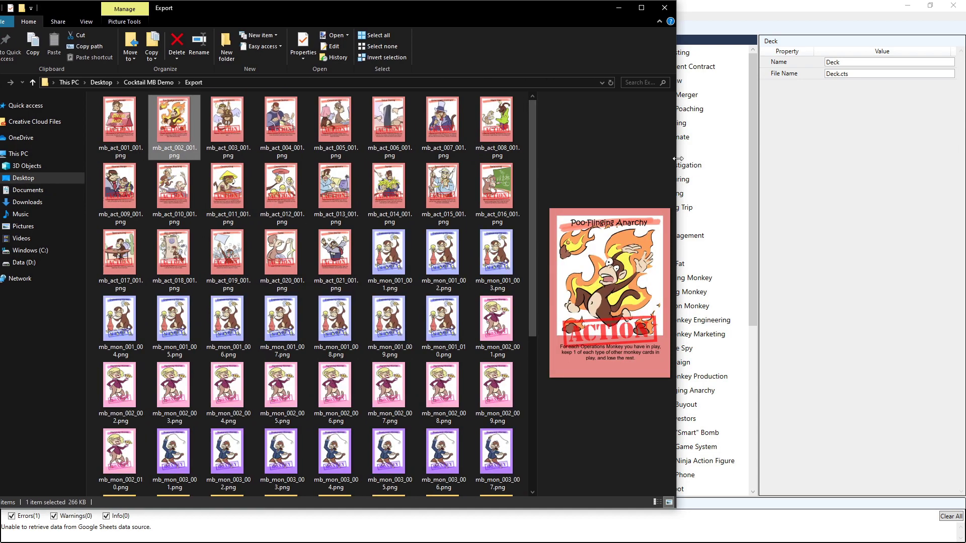
drag(676, 160, 894, 159)
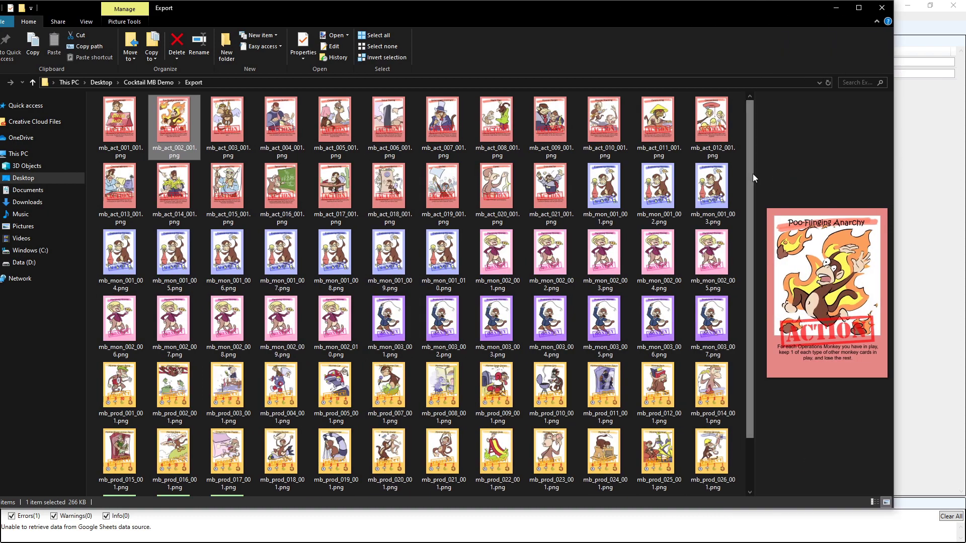
drag(754, 175, 604, 173)
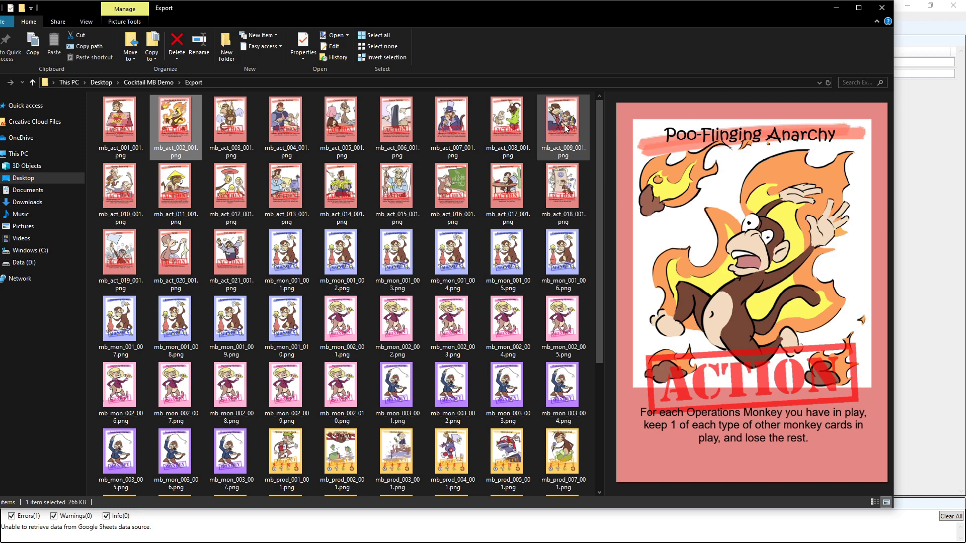
Close the File Explorer window with the exported images and dismiss the finished image export dialog.
click(884, 9)
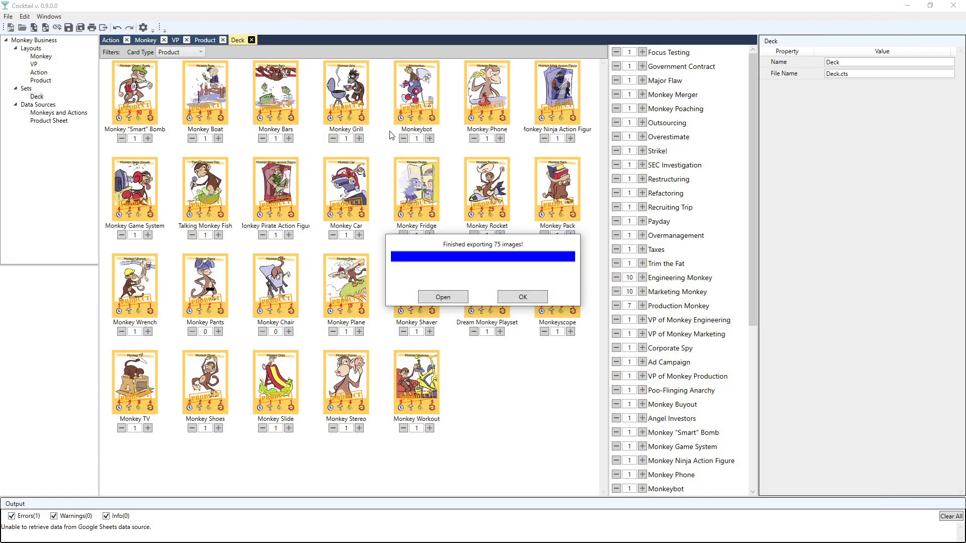
click(526, 299)
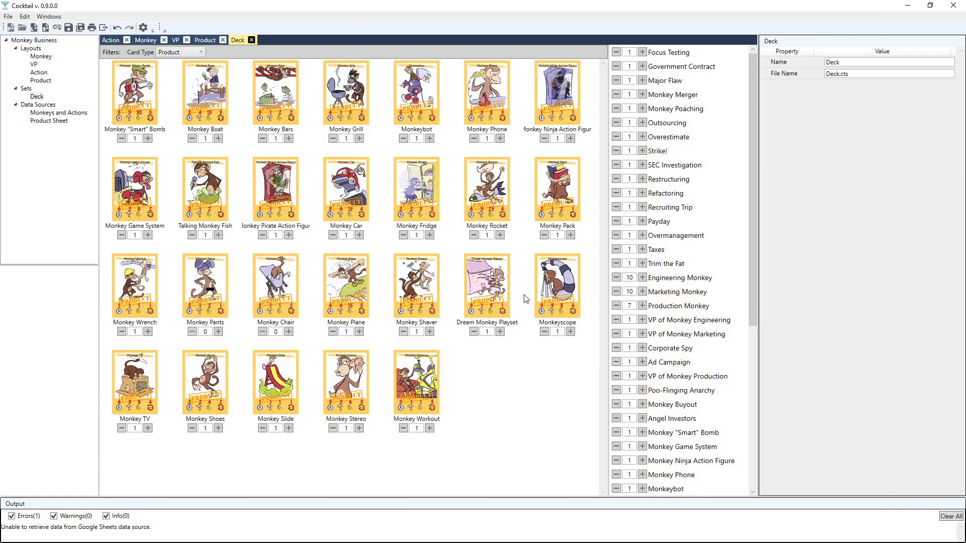
Print the deck with Microsoft Print to PDF, saving it as MB_Deck in the Cocktail MB Demo folder.
click(91, 28)
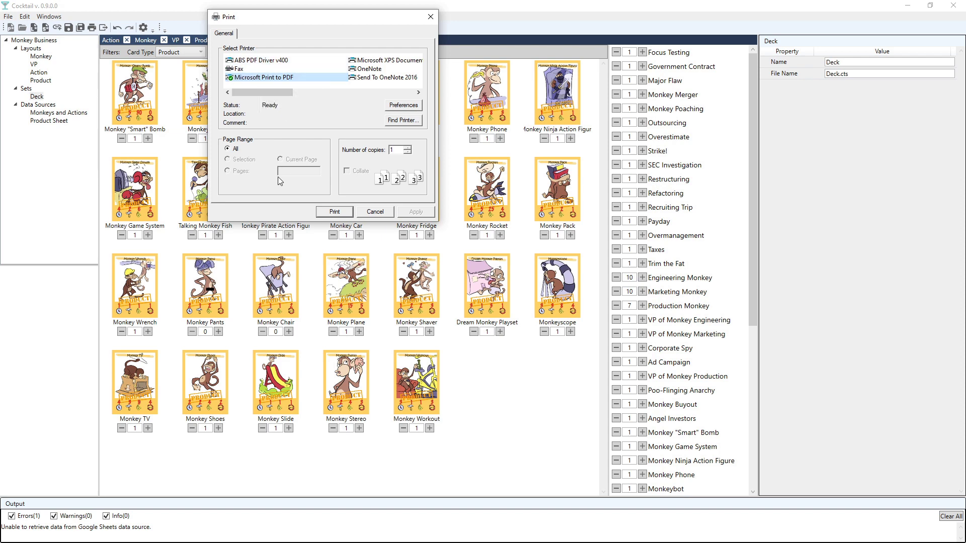
click(335, 212)
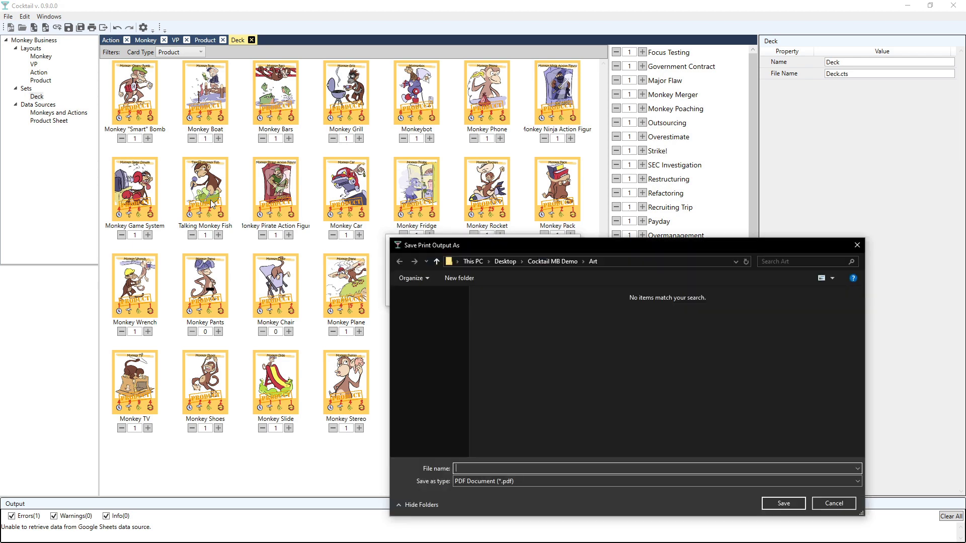
drag(479, 248, 312, 117)
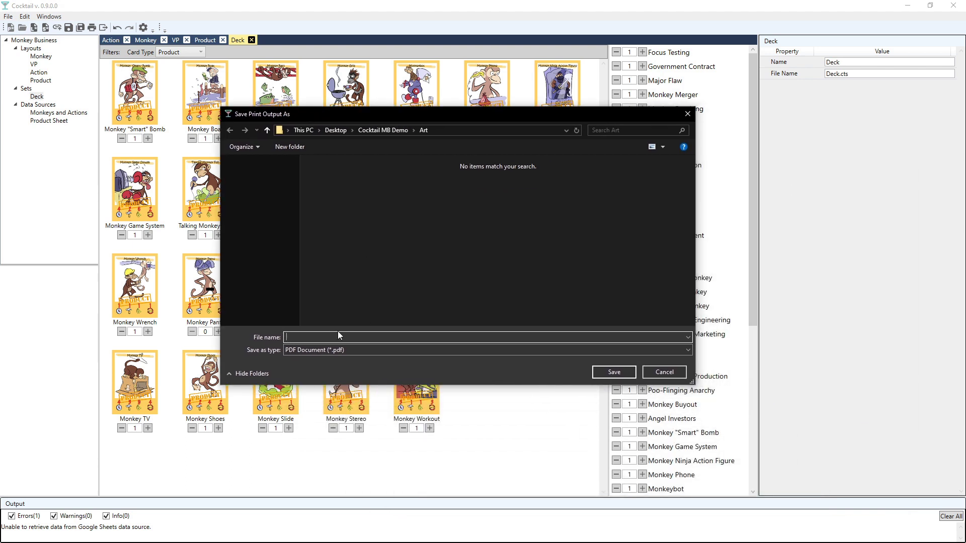
click(380, 131)
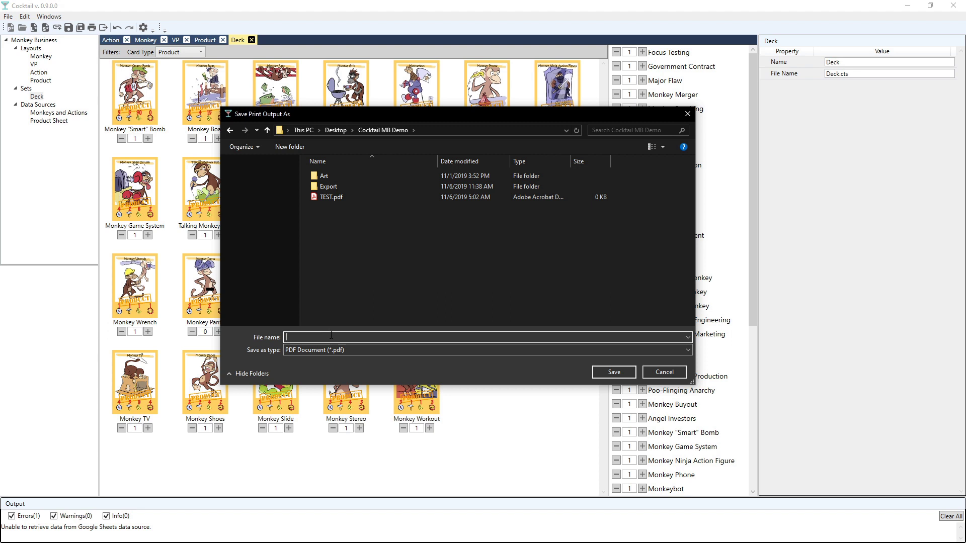
text(MB_Deck)
click(619, 373)
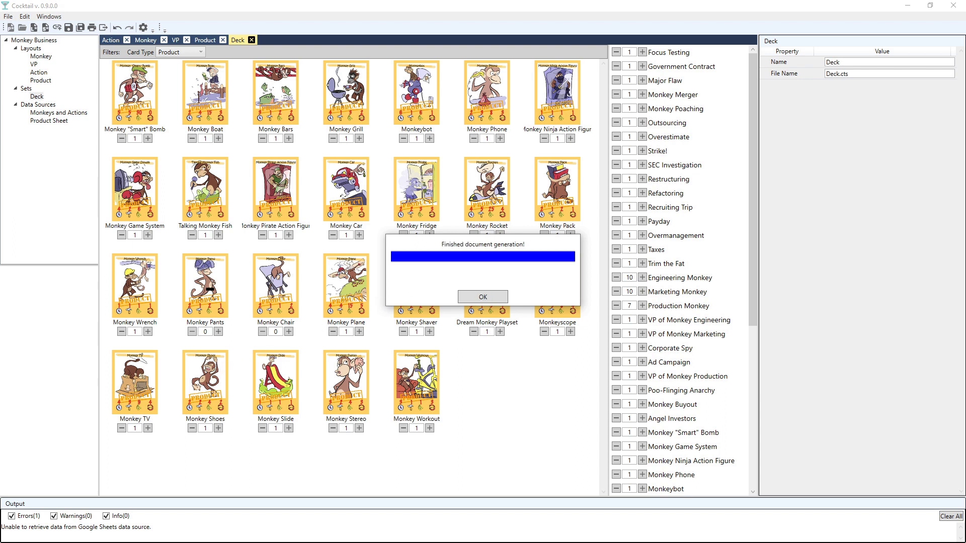
click(469, 297)
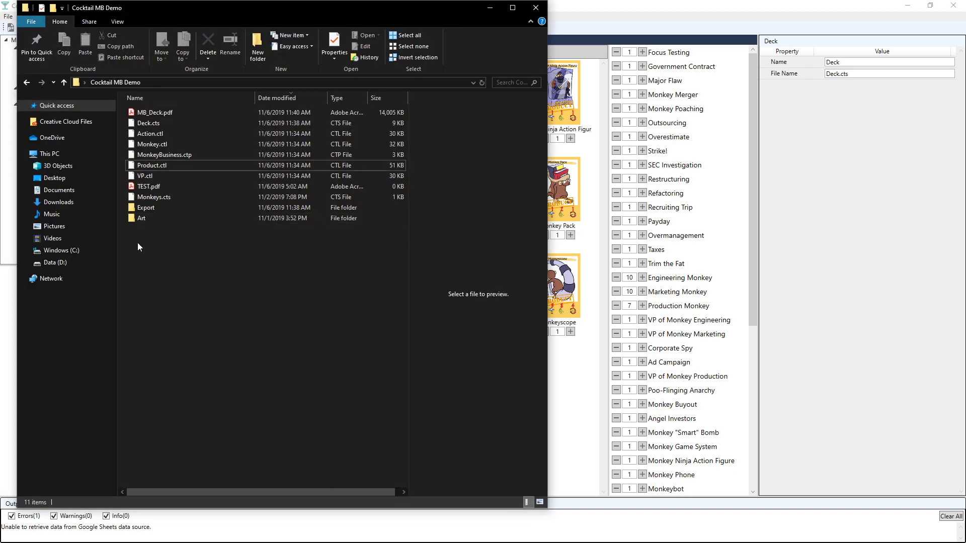
Preview MB_Deck.pdf in File Explorer and look through its pages of cards.
click(151, 116)
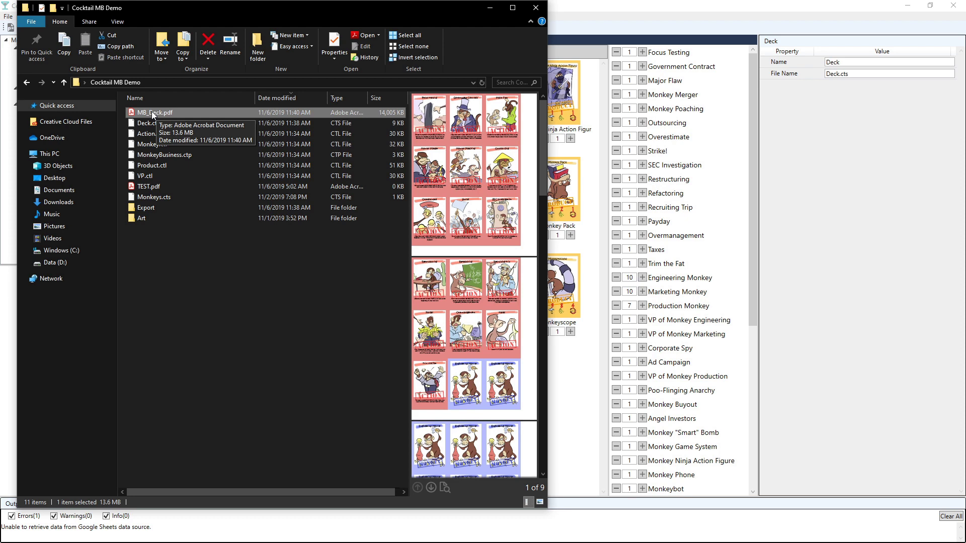
scroll(523, 182, down, 10)
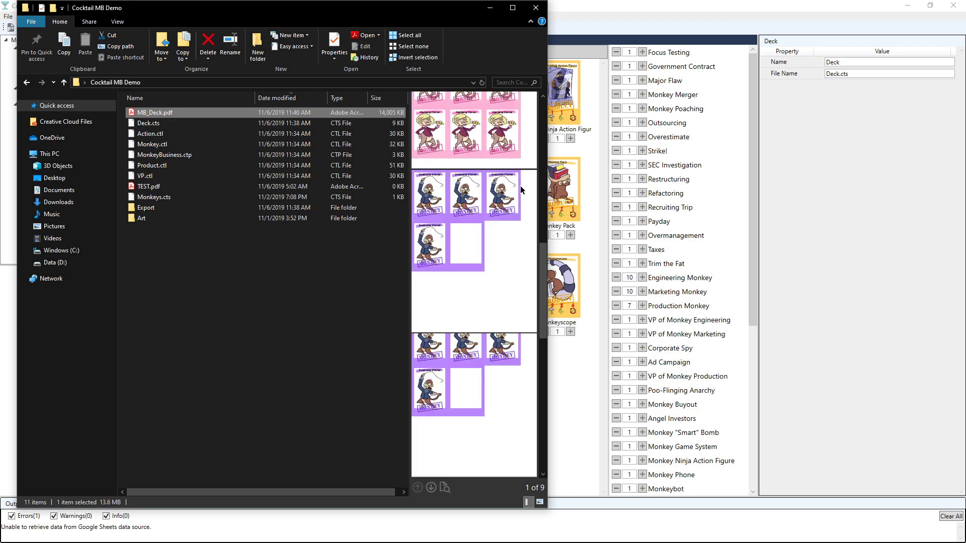
scroll(521, 187, down, 10)
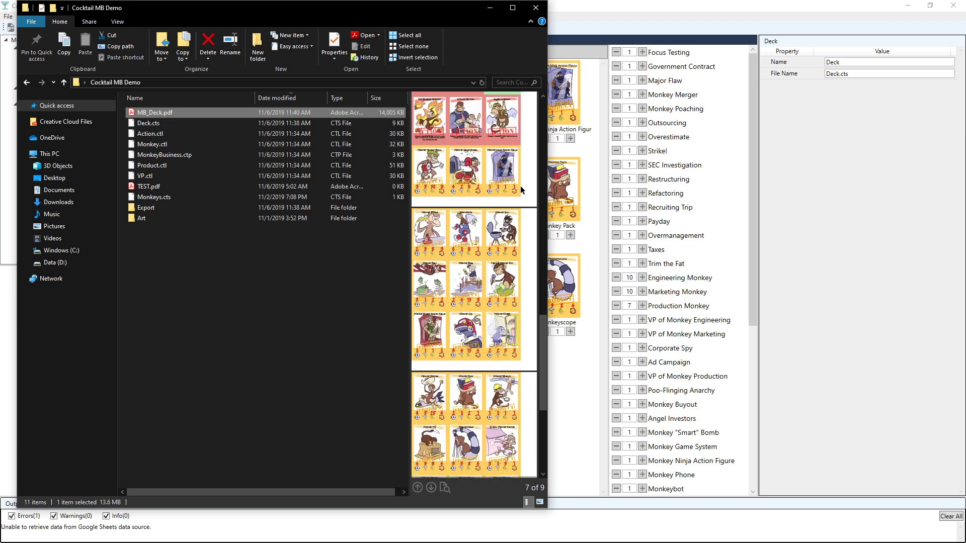
Open MB_Deck.pdf in Acrobat Reader and look through the cards on the first pages.
double_click(151, 113)
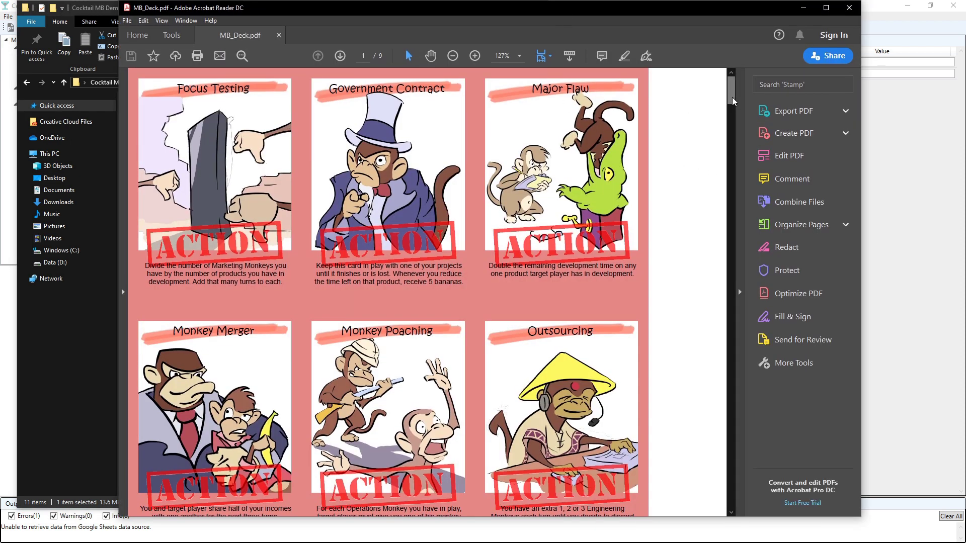
click(731, 325)
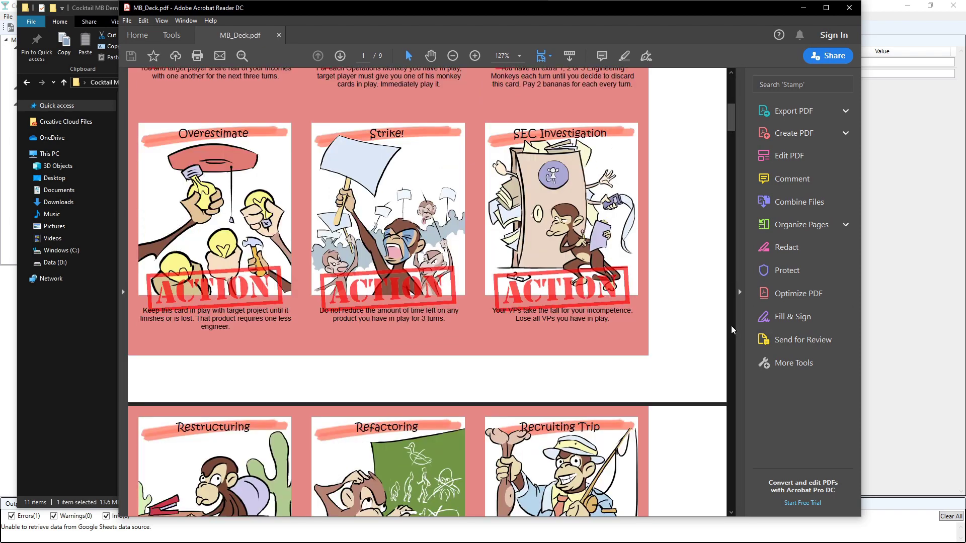
click(732, 329)
click(732, 329)
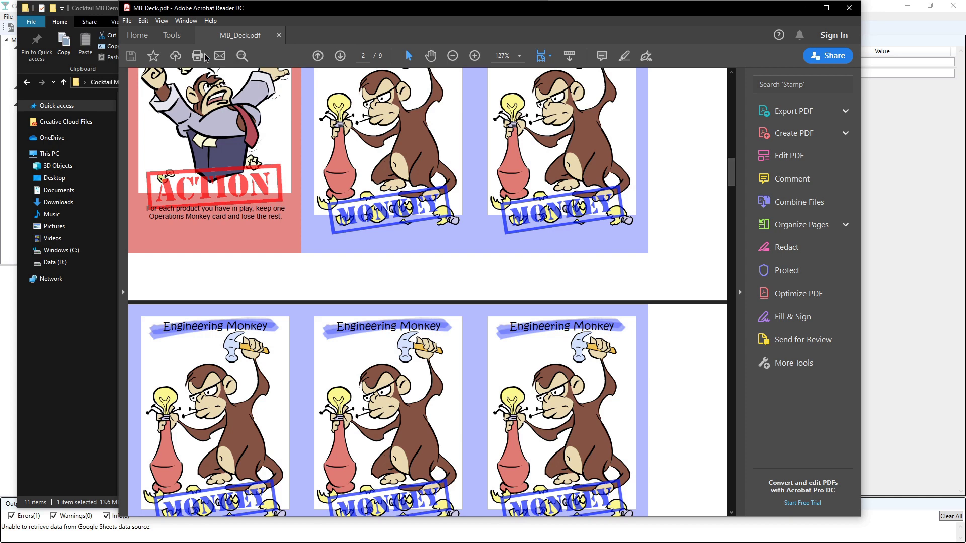
Try different zoom levels for the PDF, settle on 66.7% and go to the Marketing Monkey cards on page 4.
click(519, 56)
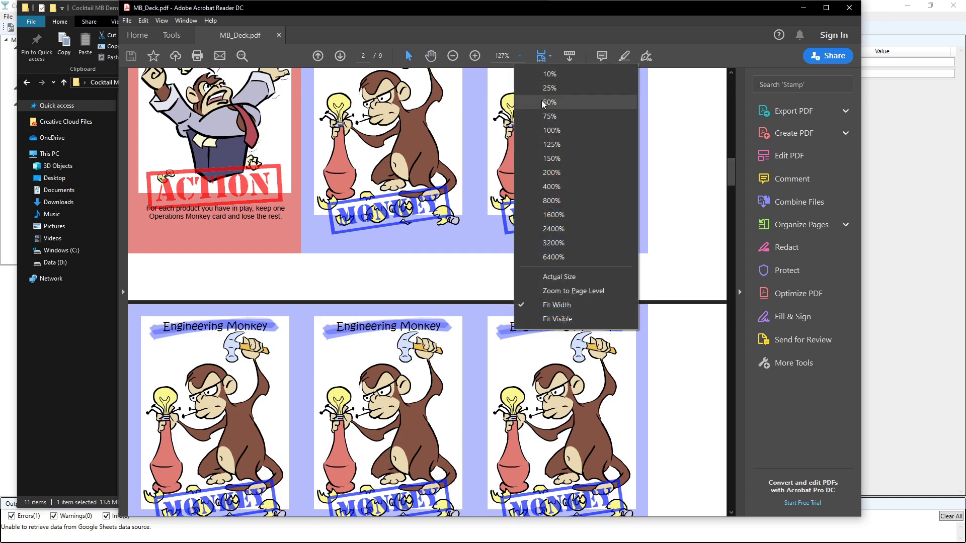
click(552, 158)
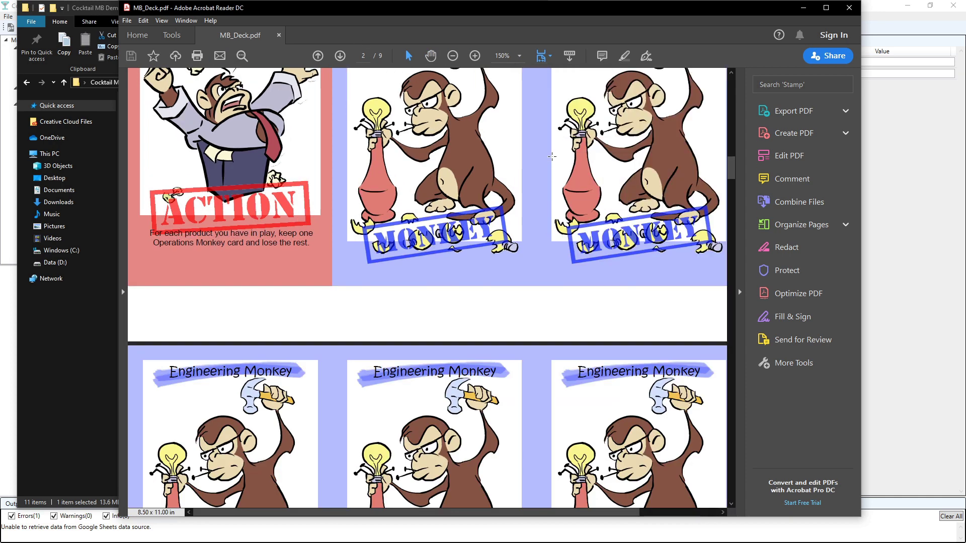
click(518, 56)
click(543, 89)
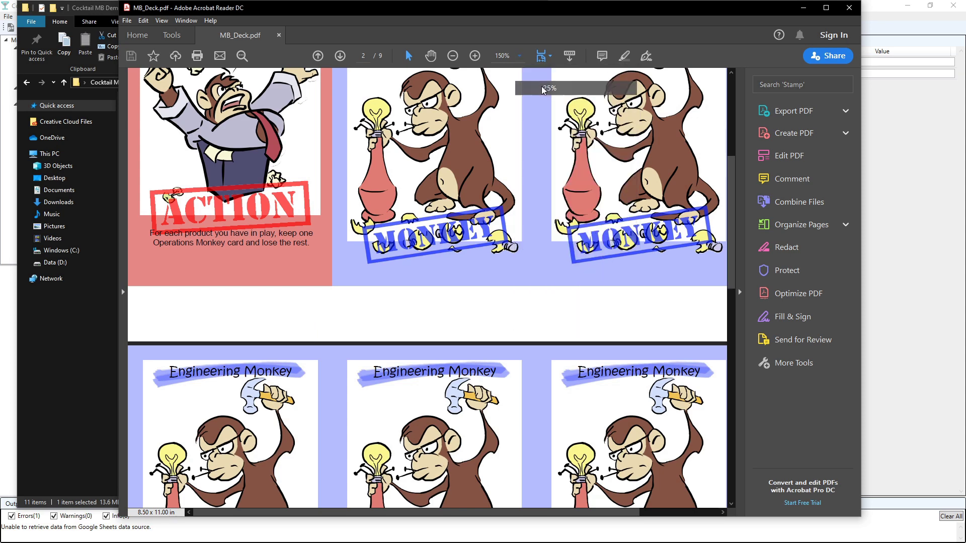
scroll(591, 224, up, 5)
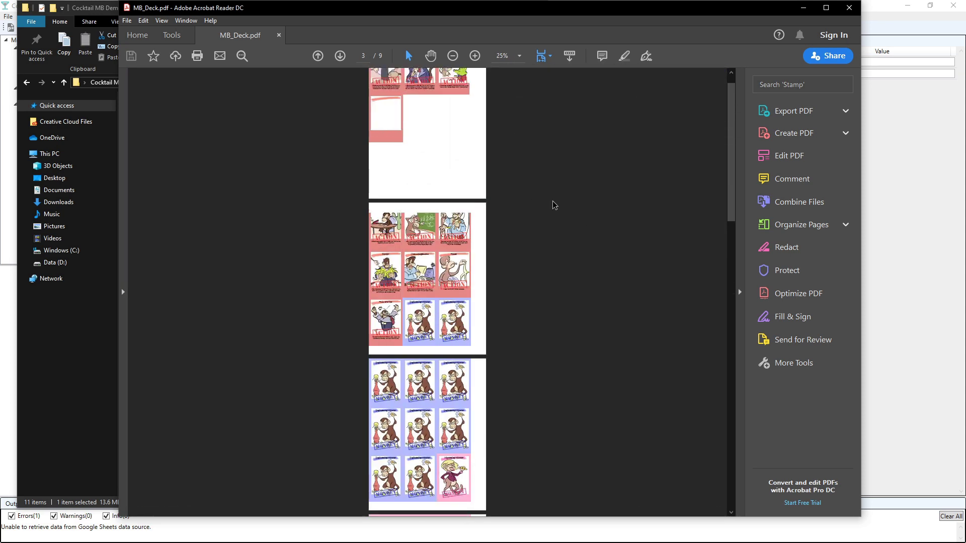
scroll(554, 205, up, 1)
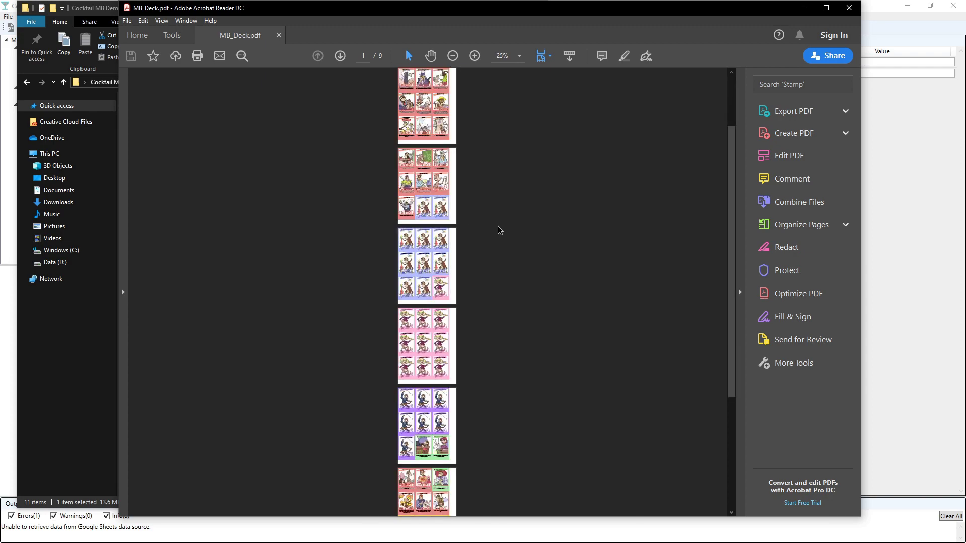
scroll(492, 227, up, 4)
drag(729, 218, 708, 266)
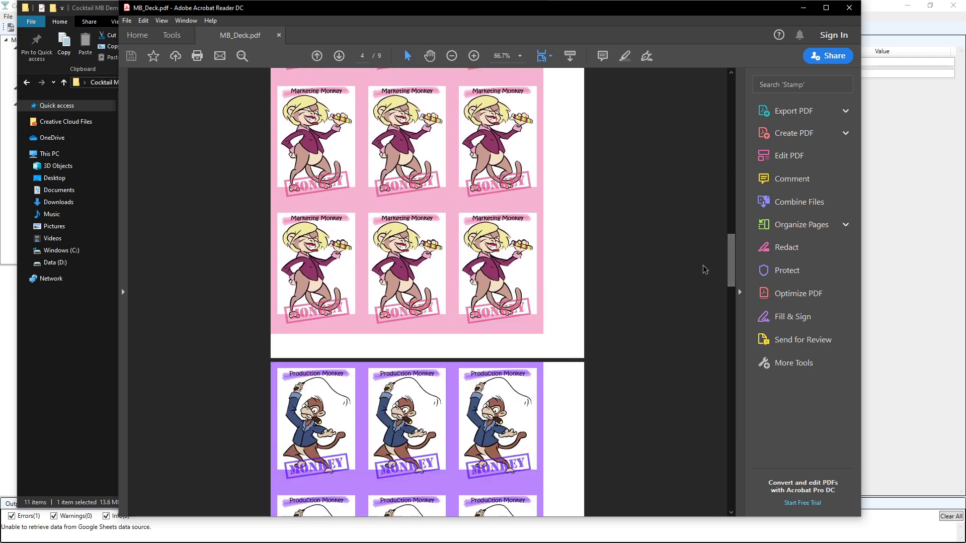
Examine the Production Monkey, VP, action and product cards on the remaining pages of the PDF.
scroll(708, 266, down, 10)
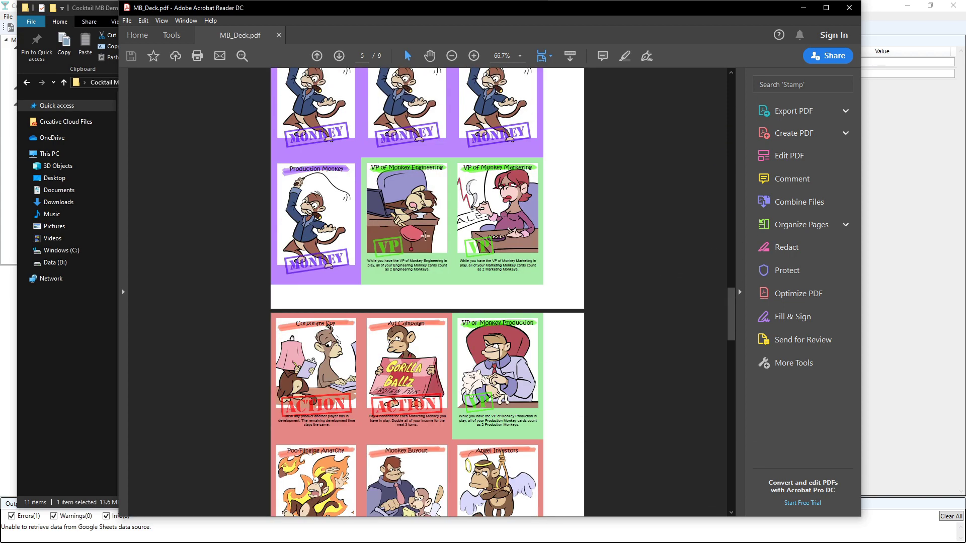
scroll(675, 250, down, 8)
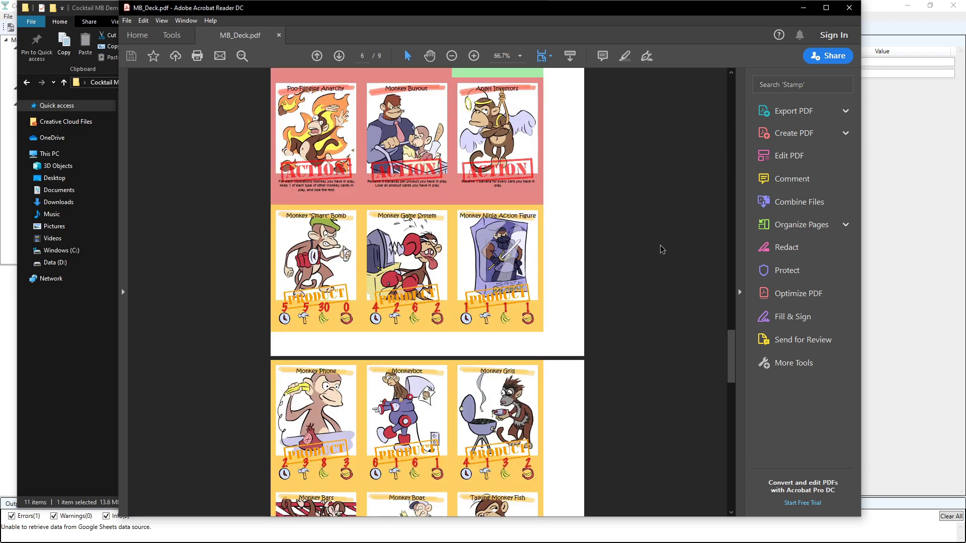
scroll(662, 247, down, 3)
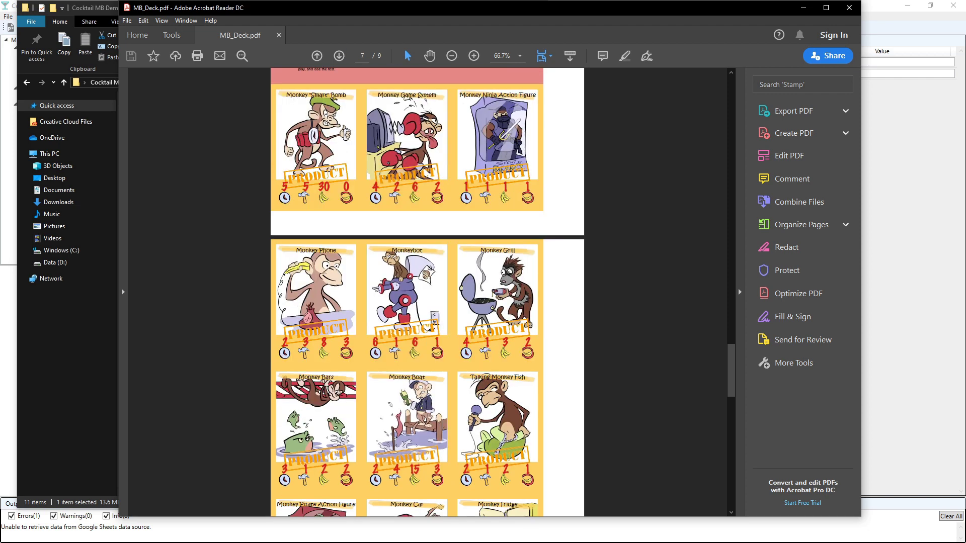
scroll(598, 166, down, 3)
scroll(597, 166, up, 2)
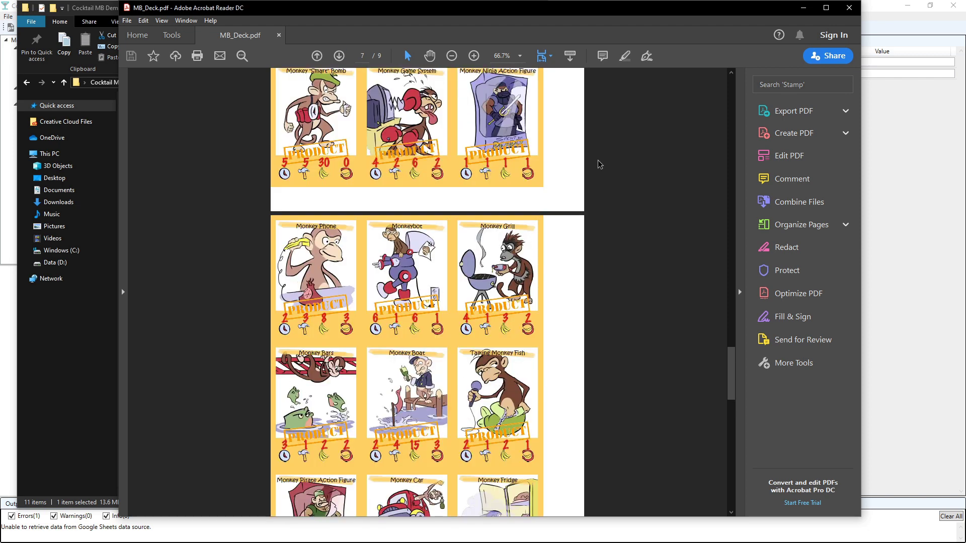
scroll(603, 168, up, 3)
scroll(605, 168, down, 2)
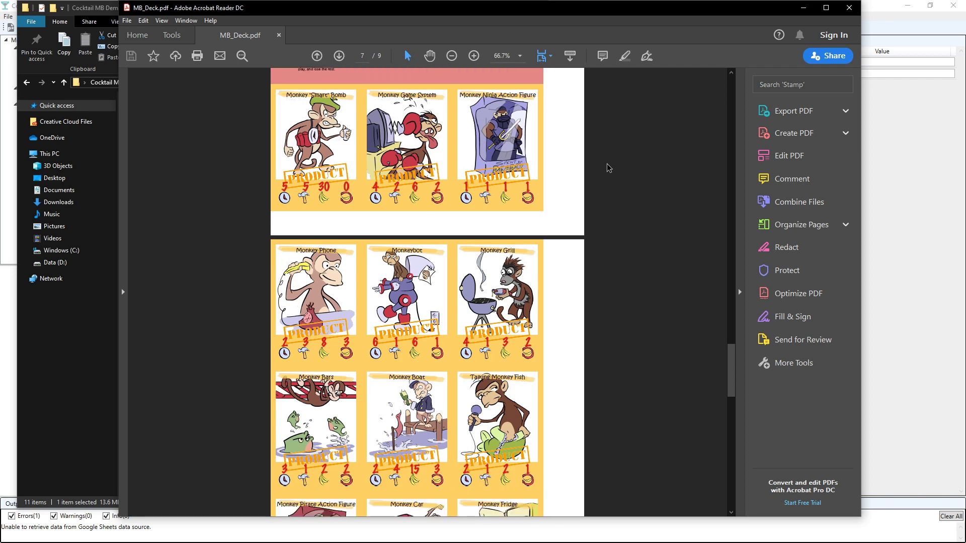
scroll(609, 168, down, 5)
scroll(610, 171, down, 5)
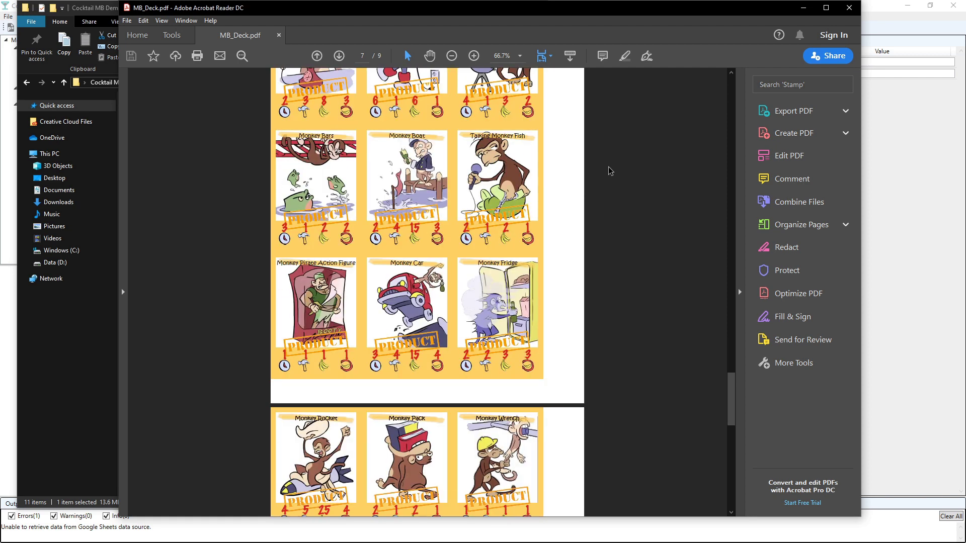
scroll(609, 170, down, 13)
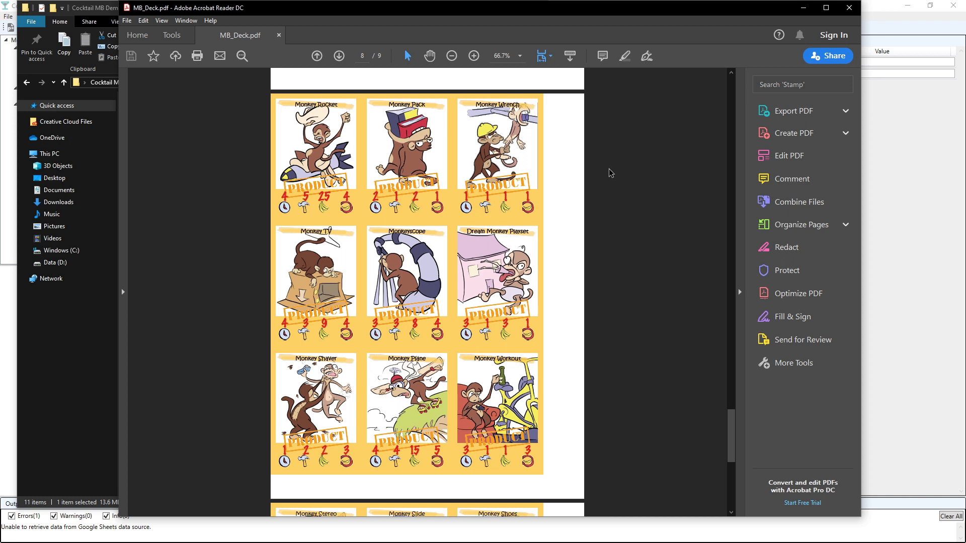
scroll(653, 241, down, 5)
Review the PDF's cards again from the first pages, and close Acrobat Reader and the File Explorer window.
scroll(654, 242, up, 6)
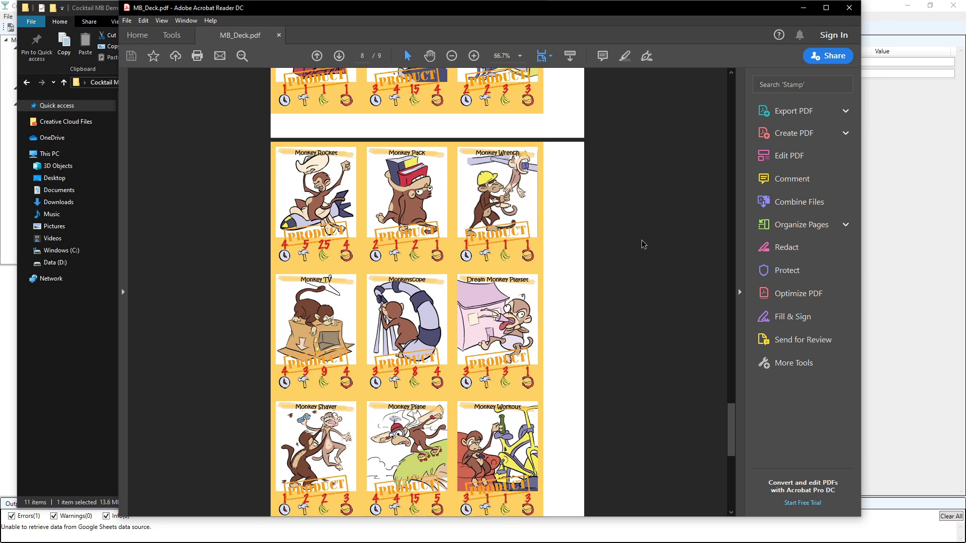
scroll(659, 252, up, 7)
drag(730, 385, 733, 106)
scroll(704, 191, down, 15)
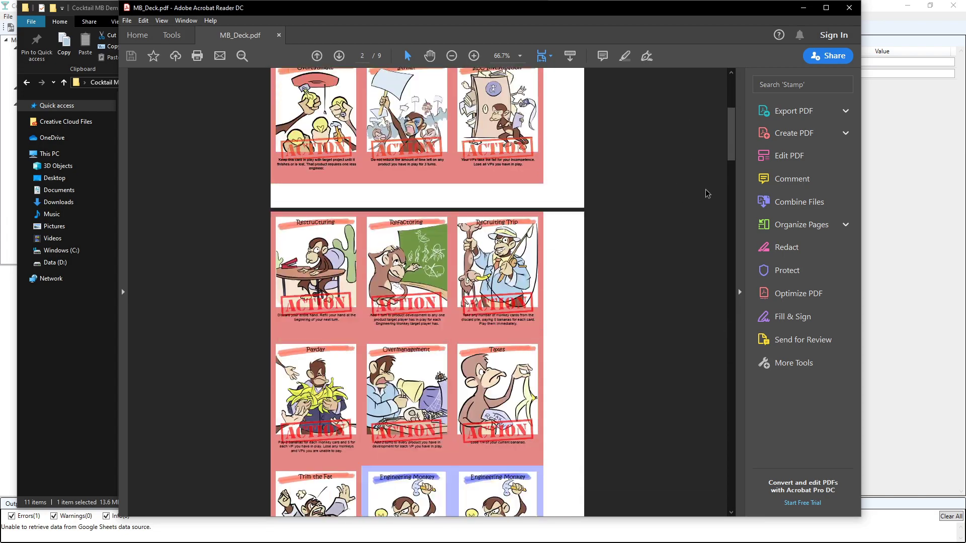
scroll(710, 198, down, 15)
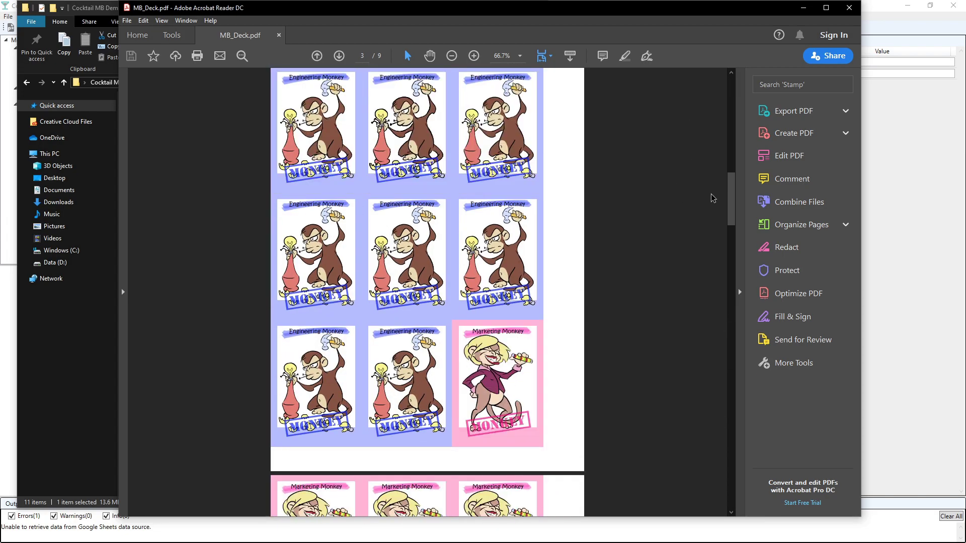
scroll(682, 236, down, 3)
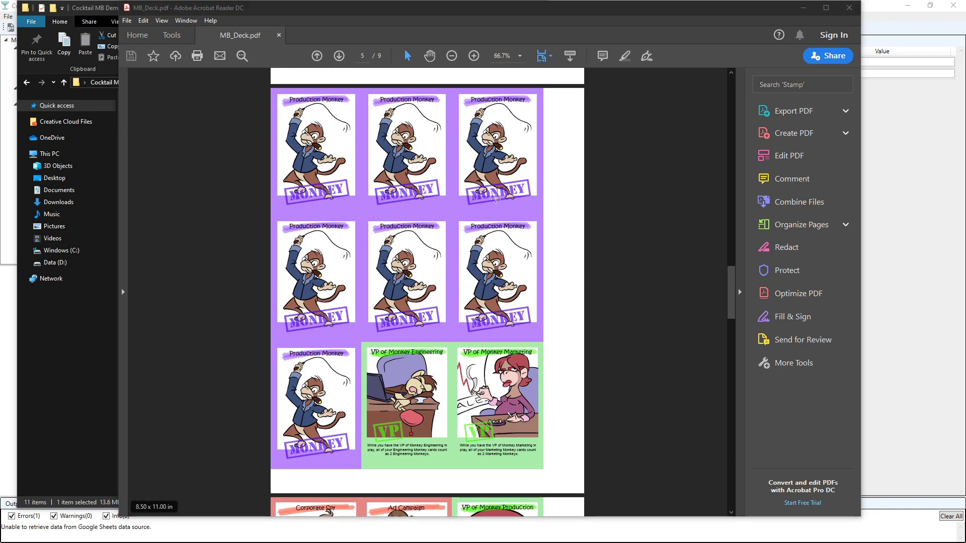
click(850, 8)
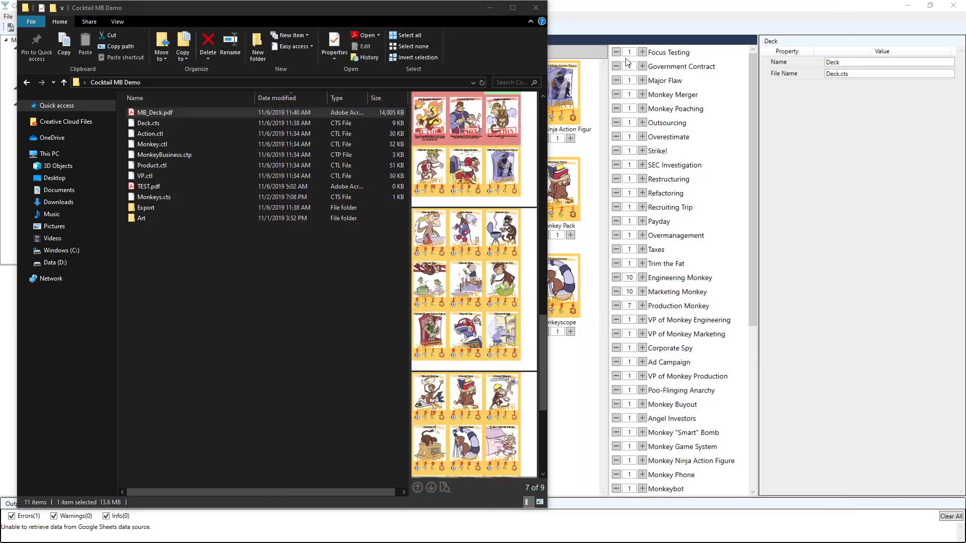
click(536, 9)
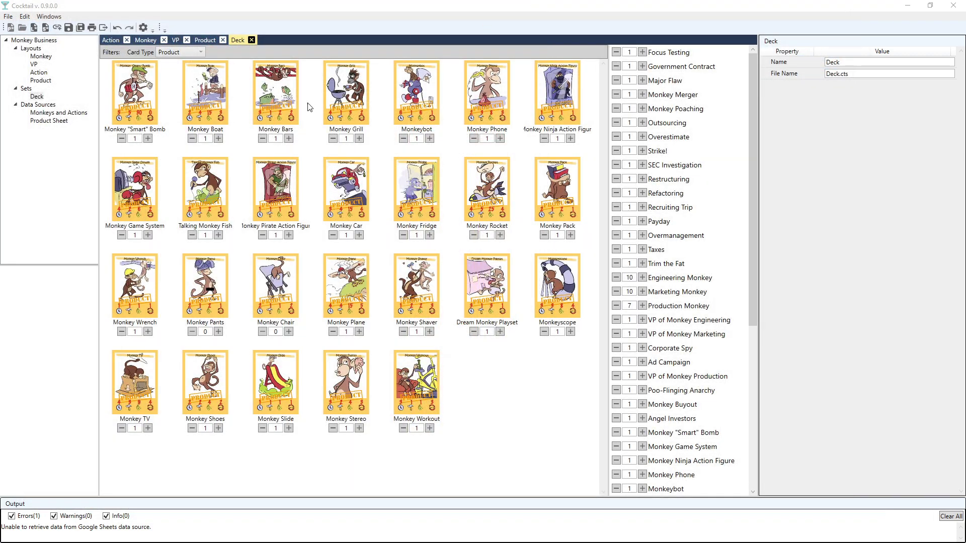
Open the Monkey layout, select the Image 6 element and examine its opacity mask brush options.
double_click(41, 57)
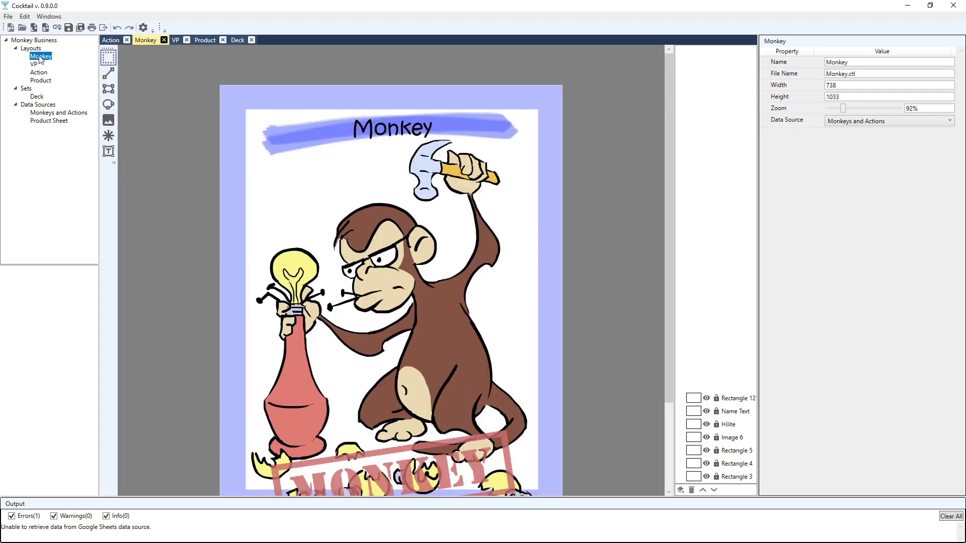
click(727, 437)
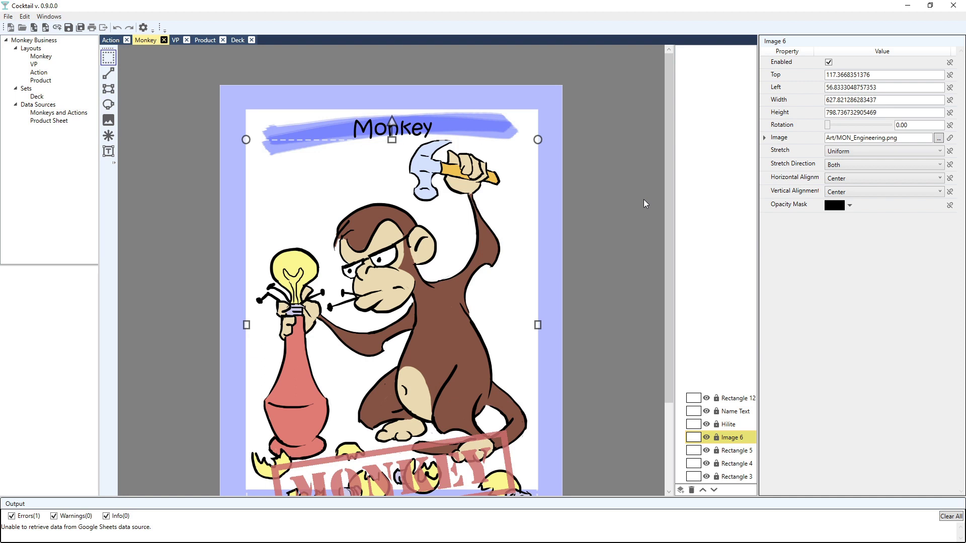
click(851, 206)
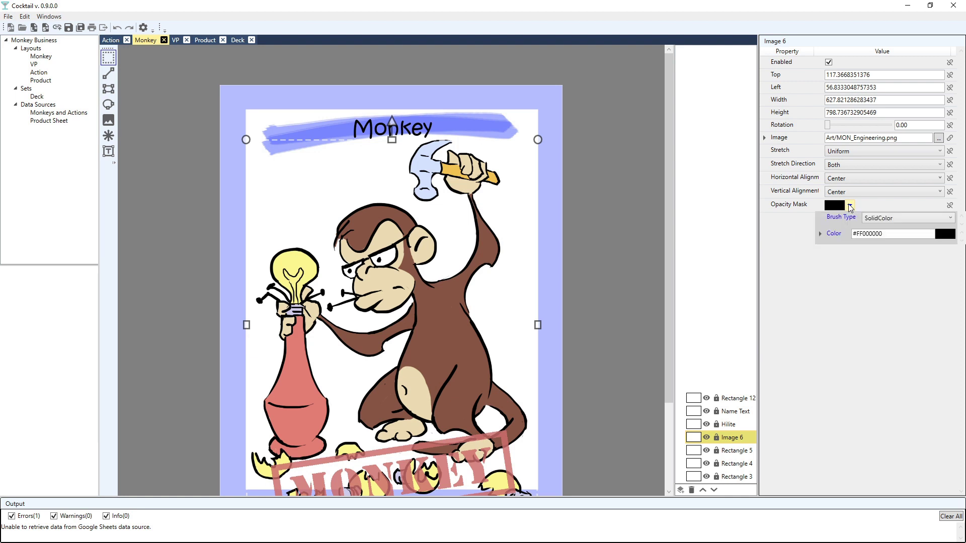
click(801, 246)
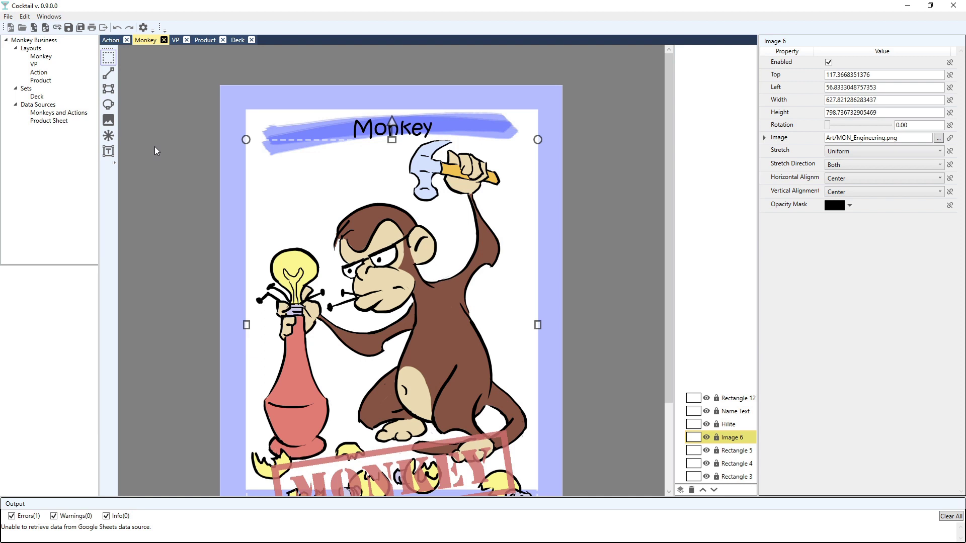
scroll(644, 228, down, 3)
scroll(640, 229, up, 3)
scroll(640, 232, down, 2)
scroll(637, 232, up, 1)
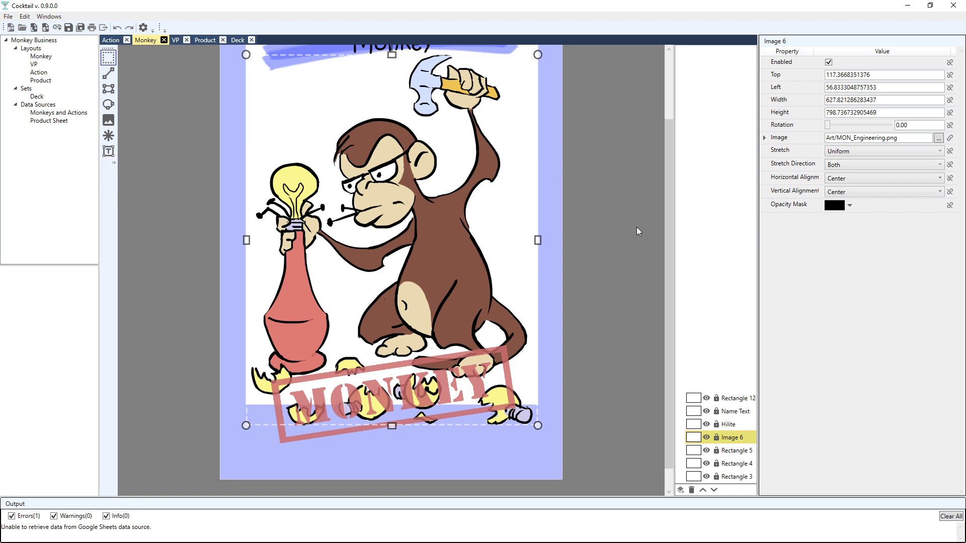
scroll(638, 231, up, 2)
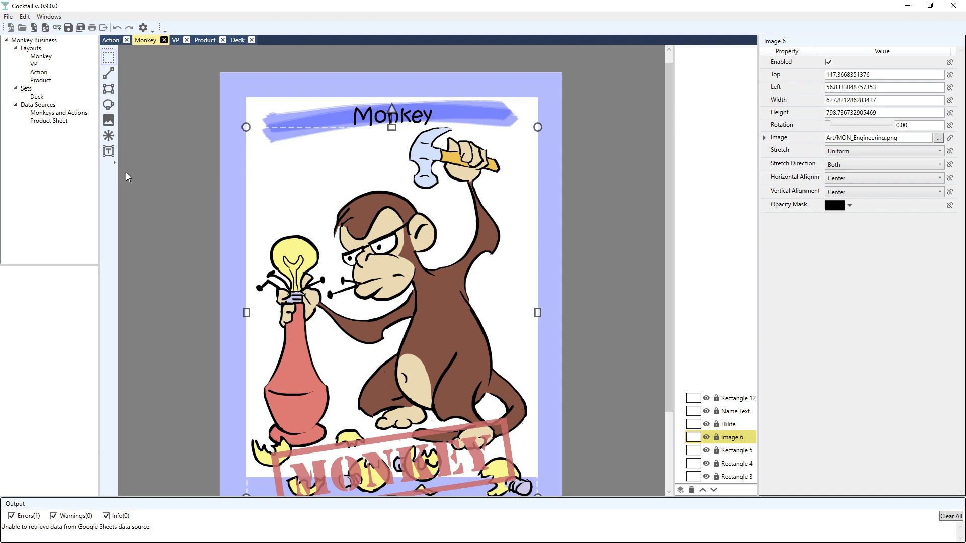
scroll(126, 176, up, 1)
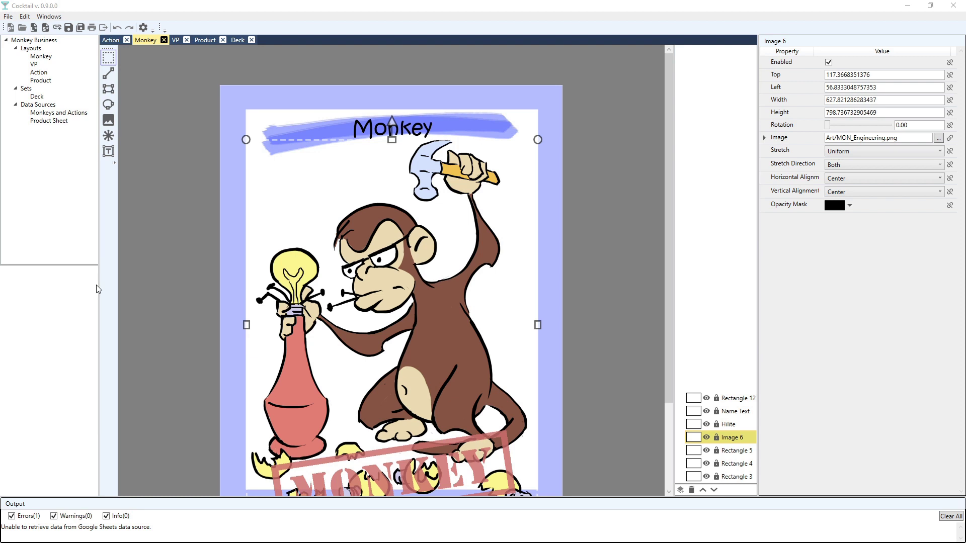